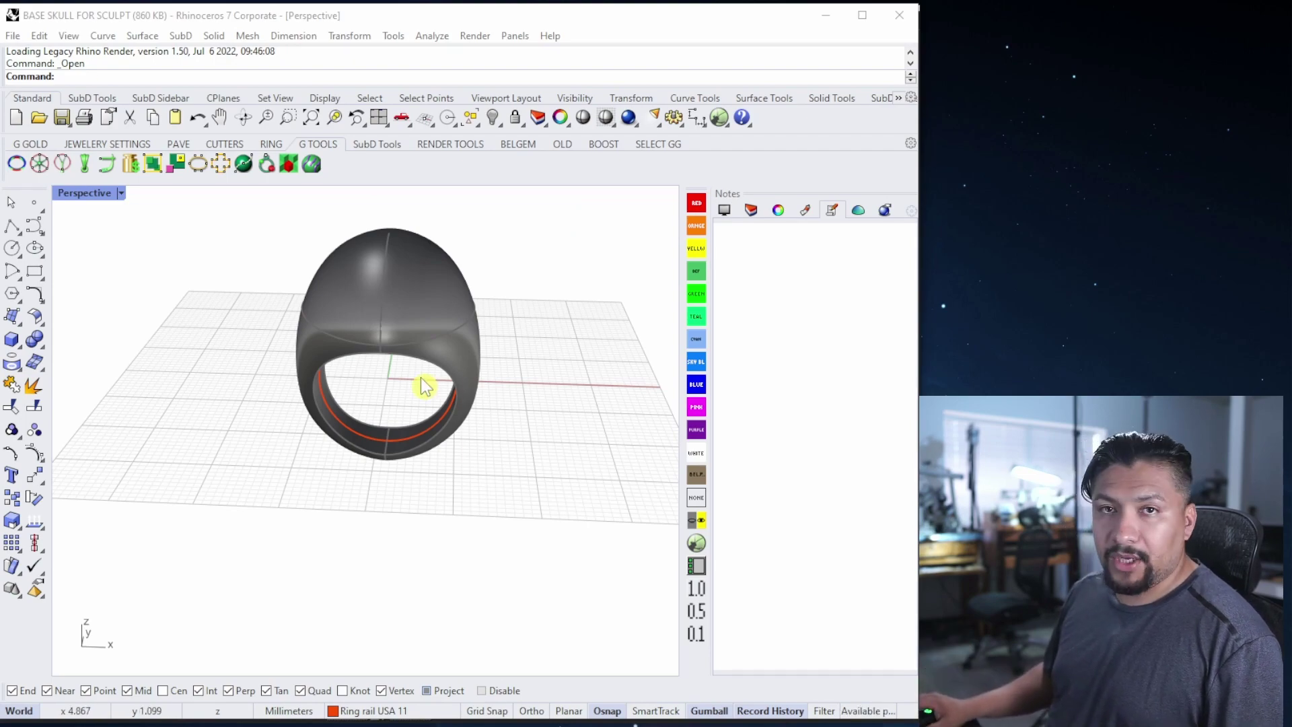
- Dimension the ring's overall length in the Top view, placing the dimension beside the ring
right_click_drag(413, 294, 98, 205)
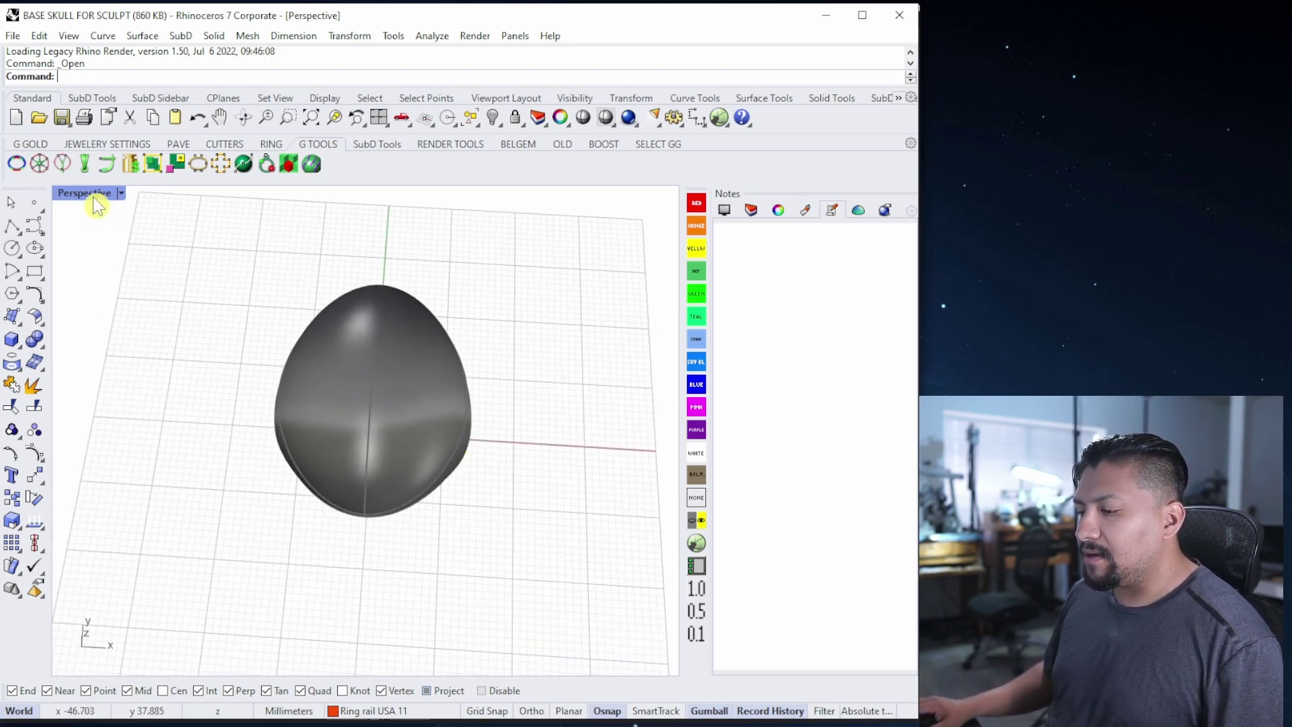
double_click(95, 197)
double_click(67, 194)
scroll(332, 312, "down", 2)
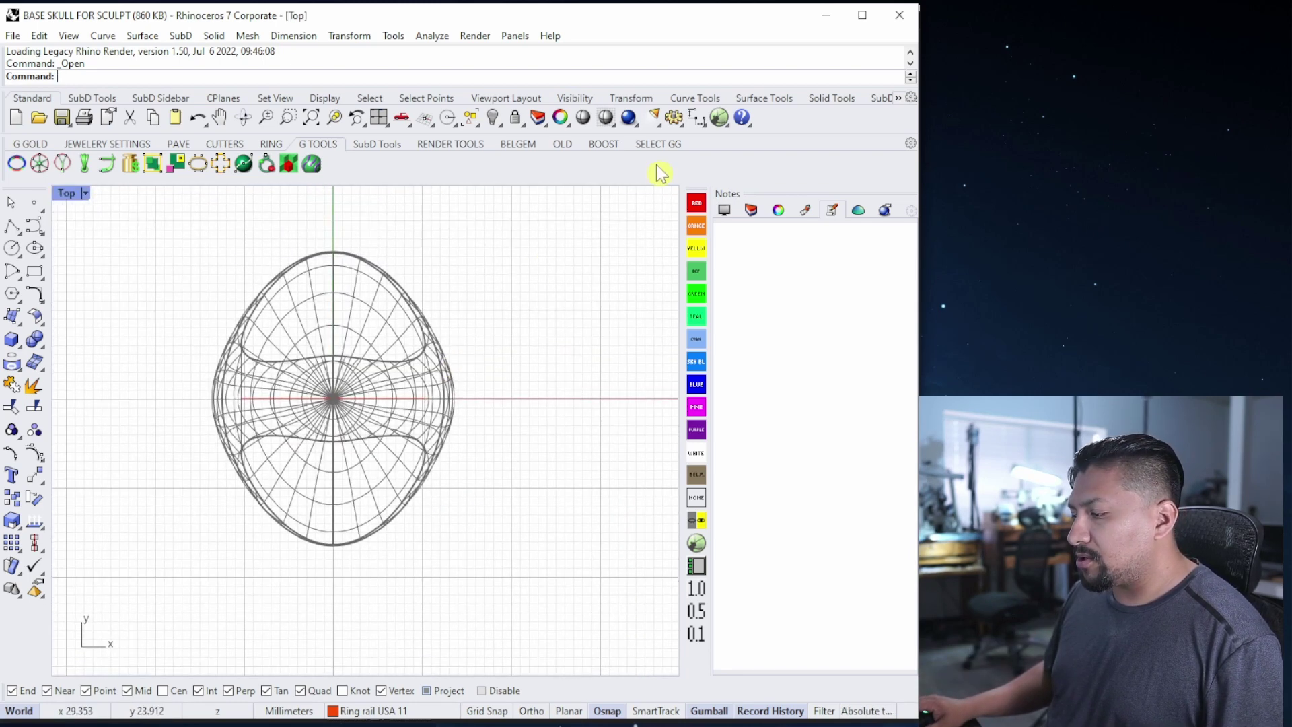
left_click(697, 117)
left_click(334, 252)
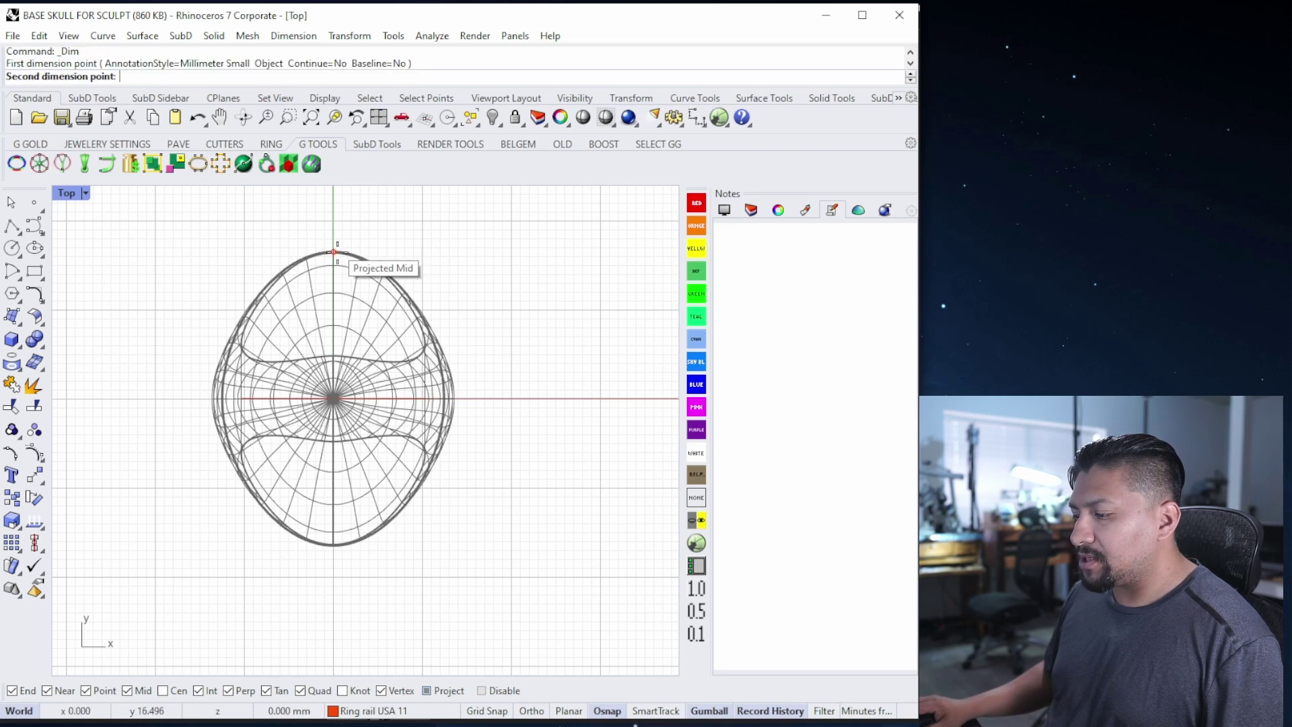
left_click(337, 553)
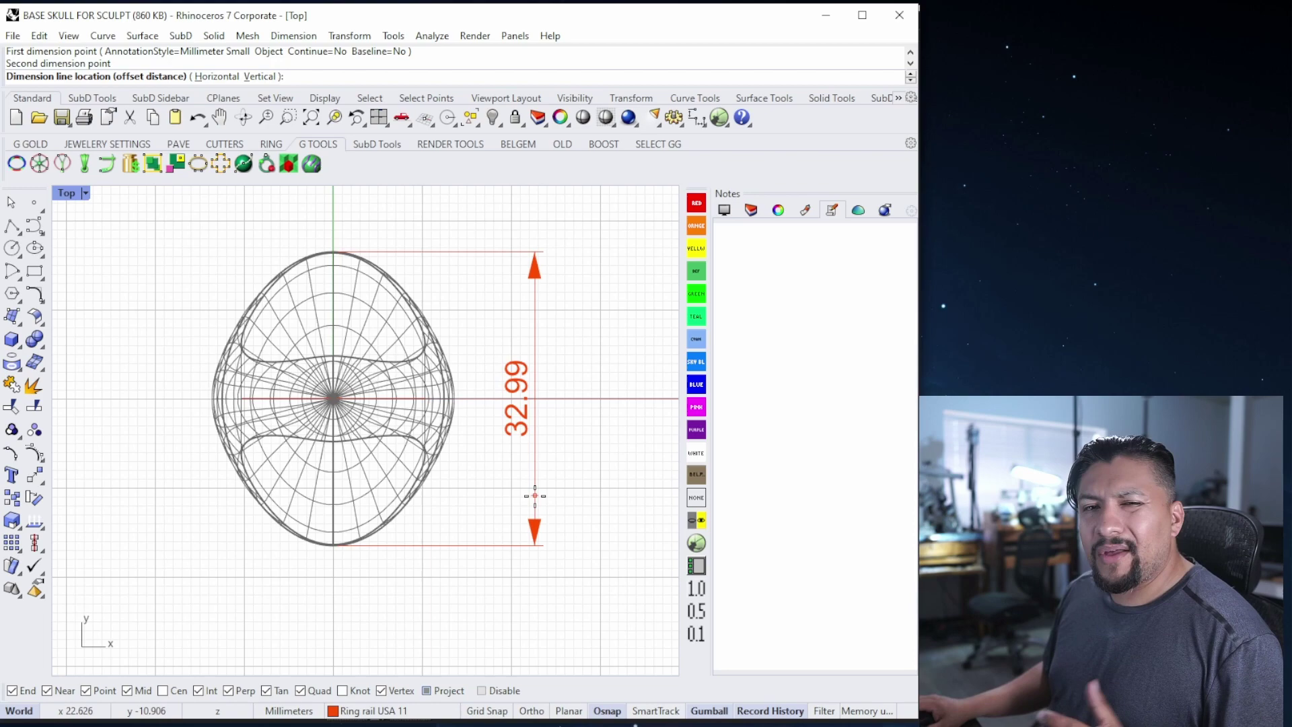
left_click(535, 501)
- Dimension the width of the ring head in the Front view, measured along its horizontal seam and placed above the ring
key("ctrl+F2")
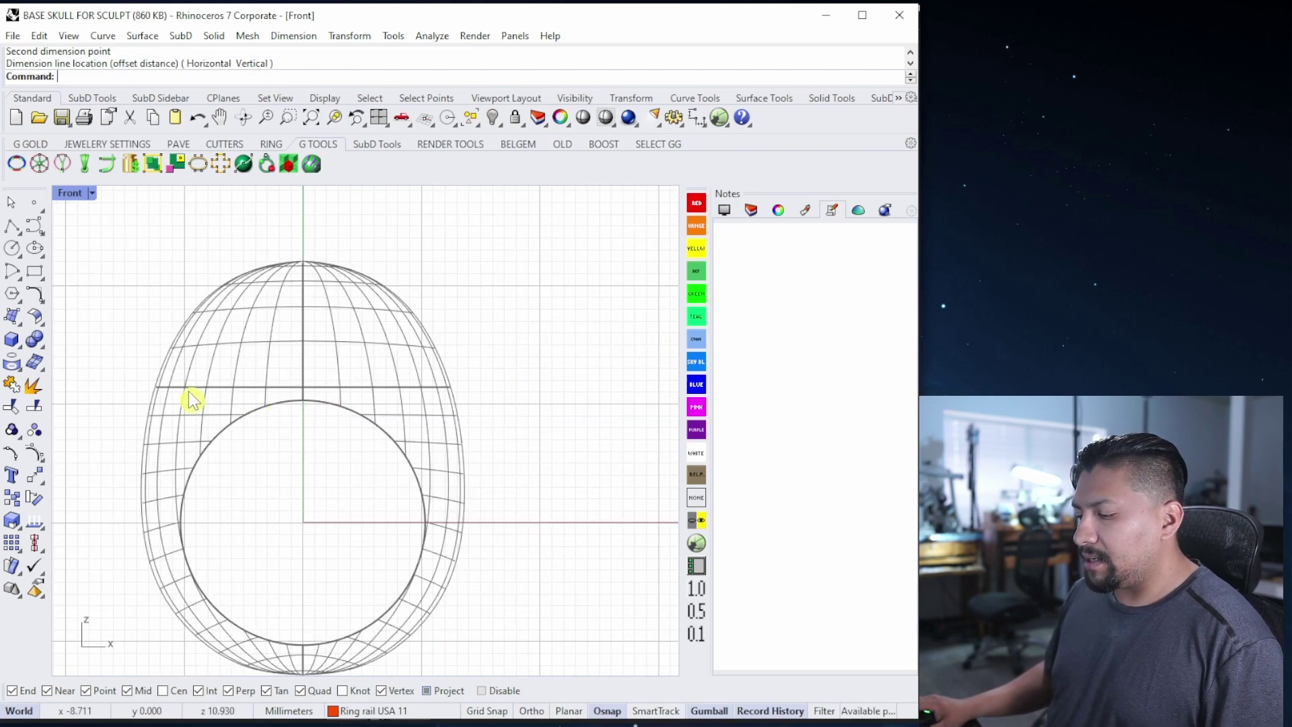
right_click(162, 390)
left_click(160, 388)
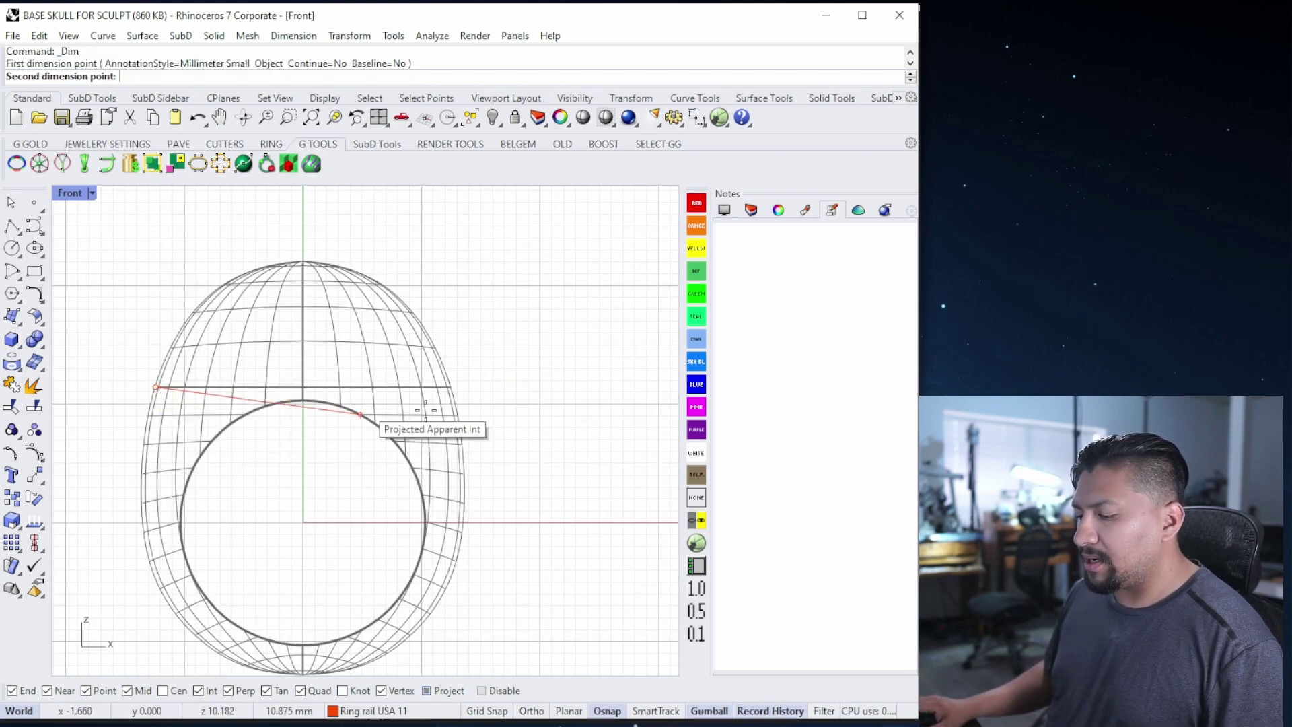
left_click(450, 387)
right_click_drag(465, 265, 484, 372)
left_click(441, 300)
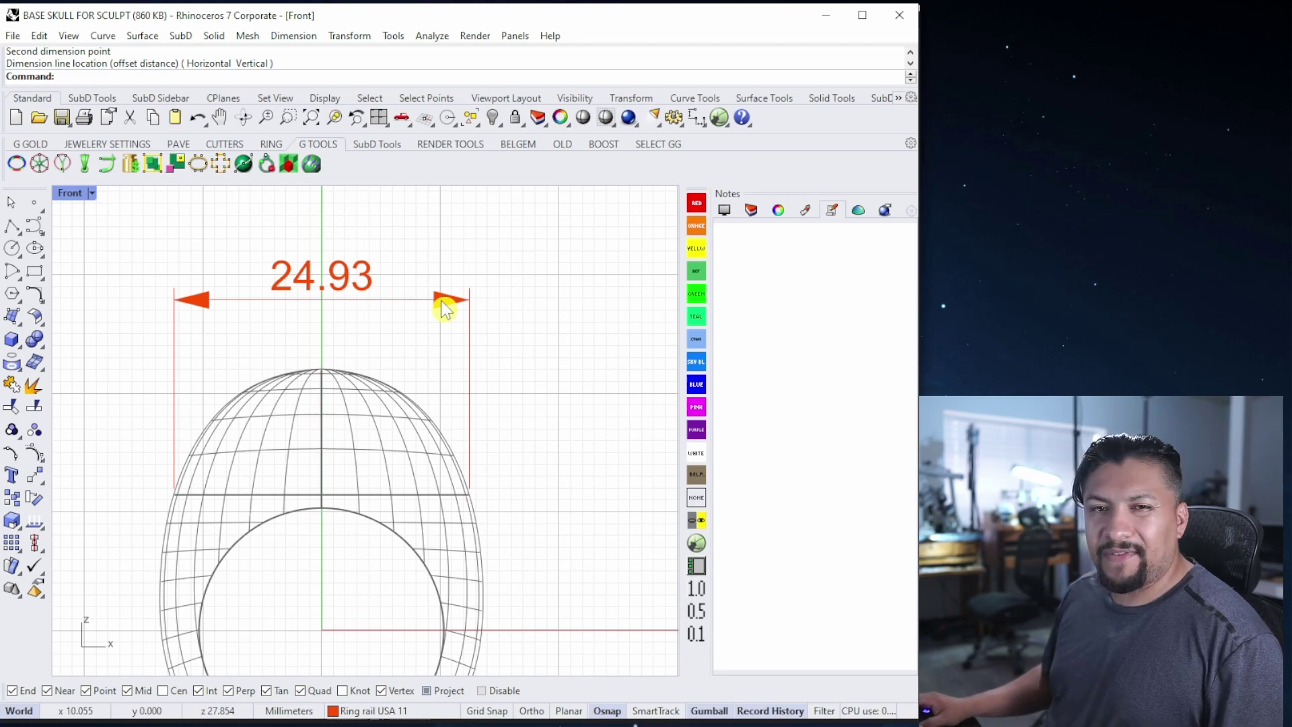
- Inspect the dimensioned ring from several angles in a maximized Perspective viewport
double_click(67, 195)
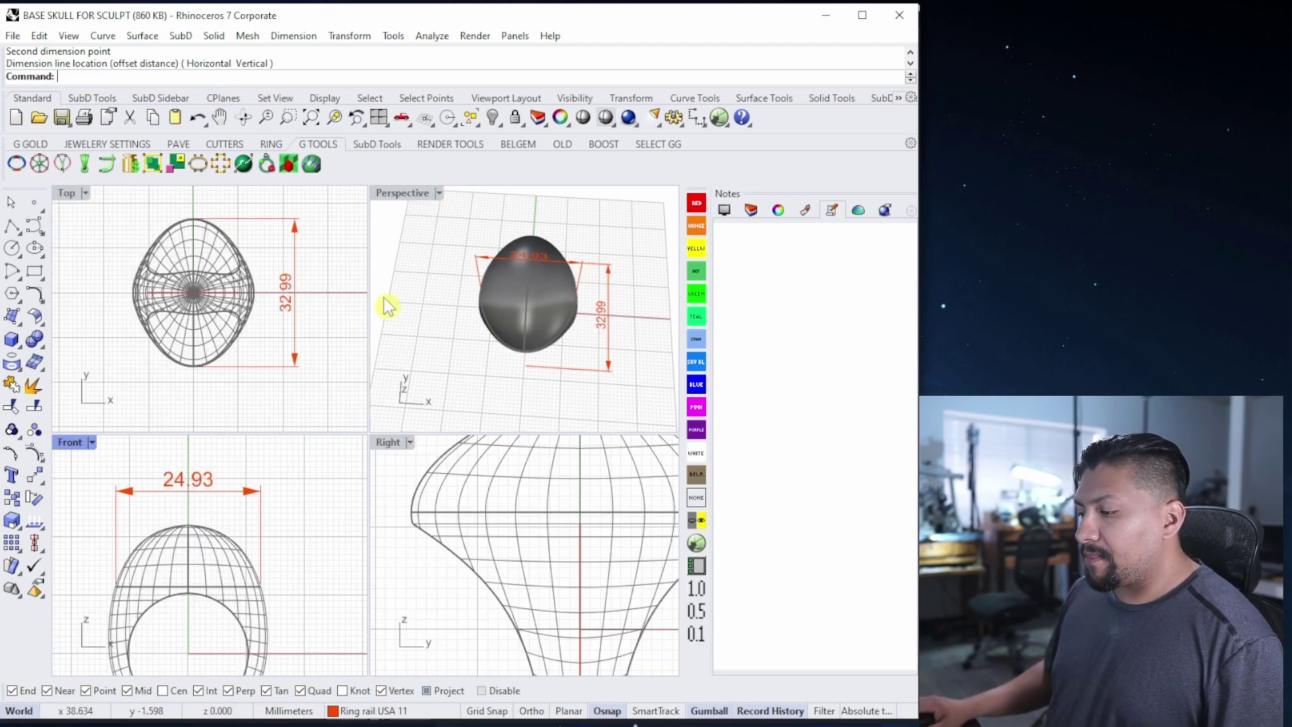
left_click(382, 197)
double_click(385, 197)
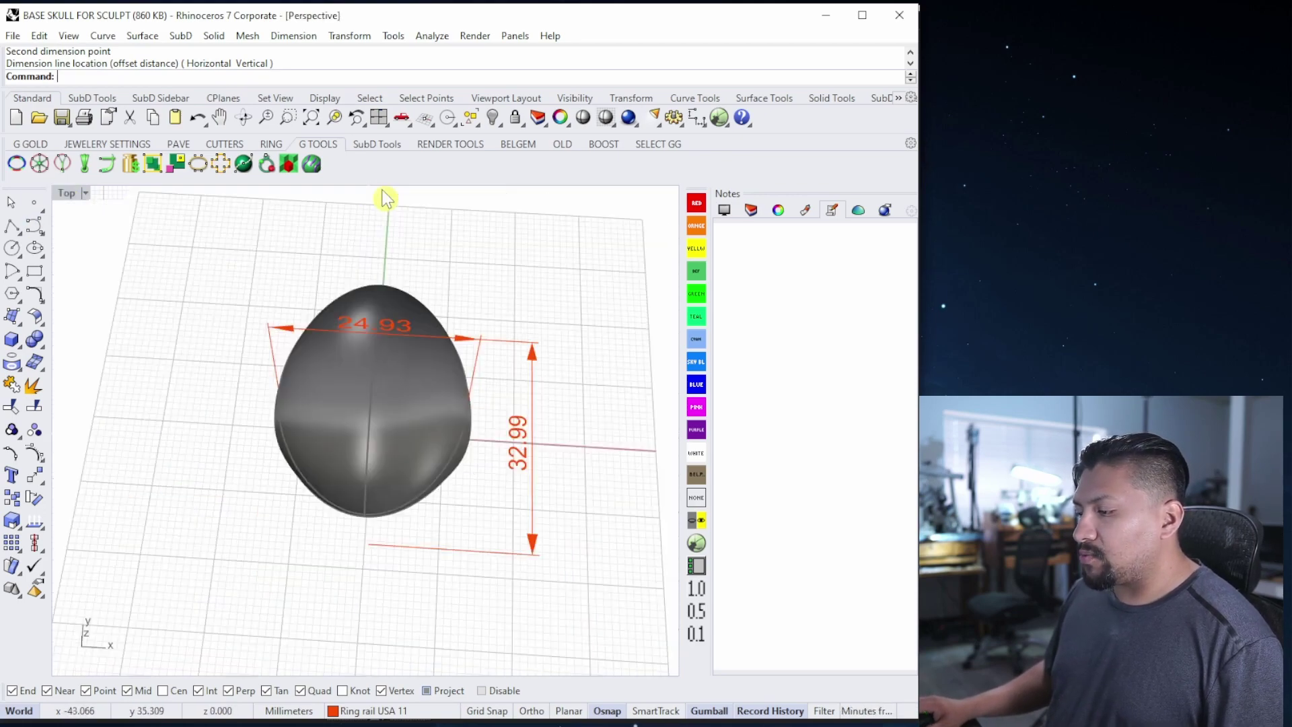
right_click_drag(398, 349, 458, 398)
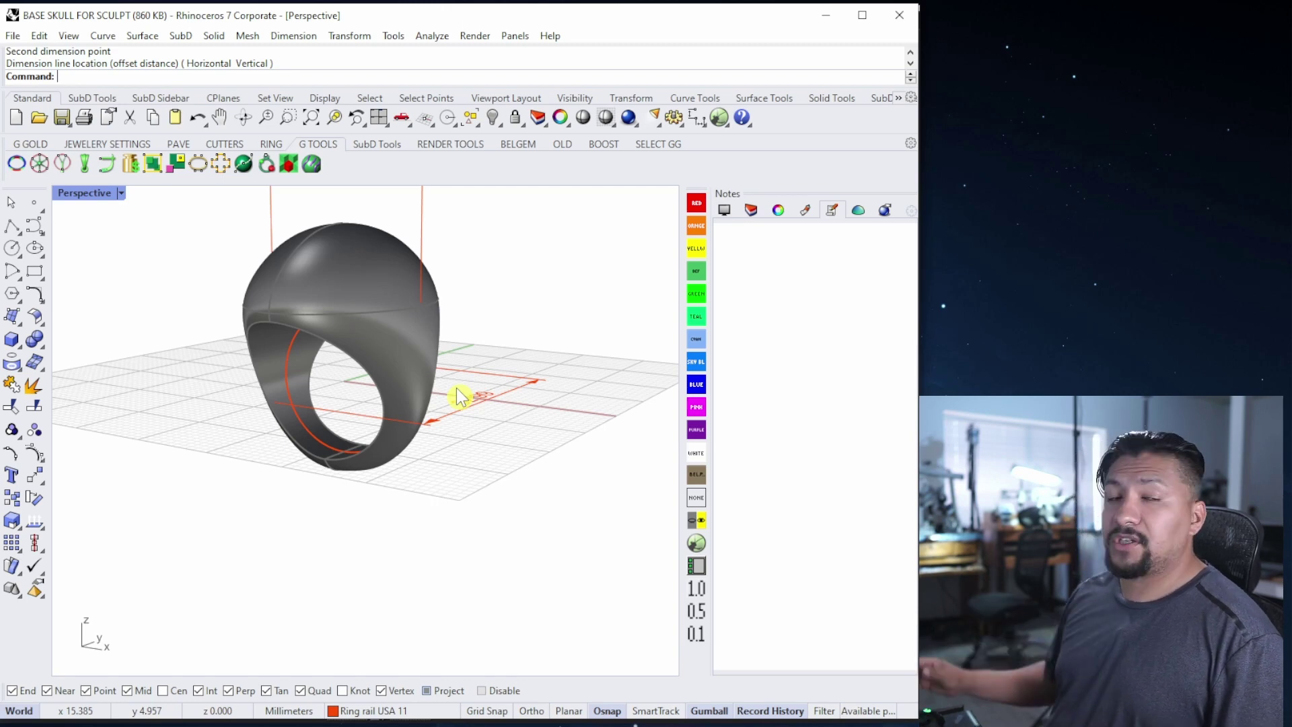
mouse_move(485, 357)
right_mouse_down()
mouse_move(510, 369)
mouse_move(471, 340)
right_mouse_up()
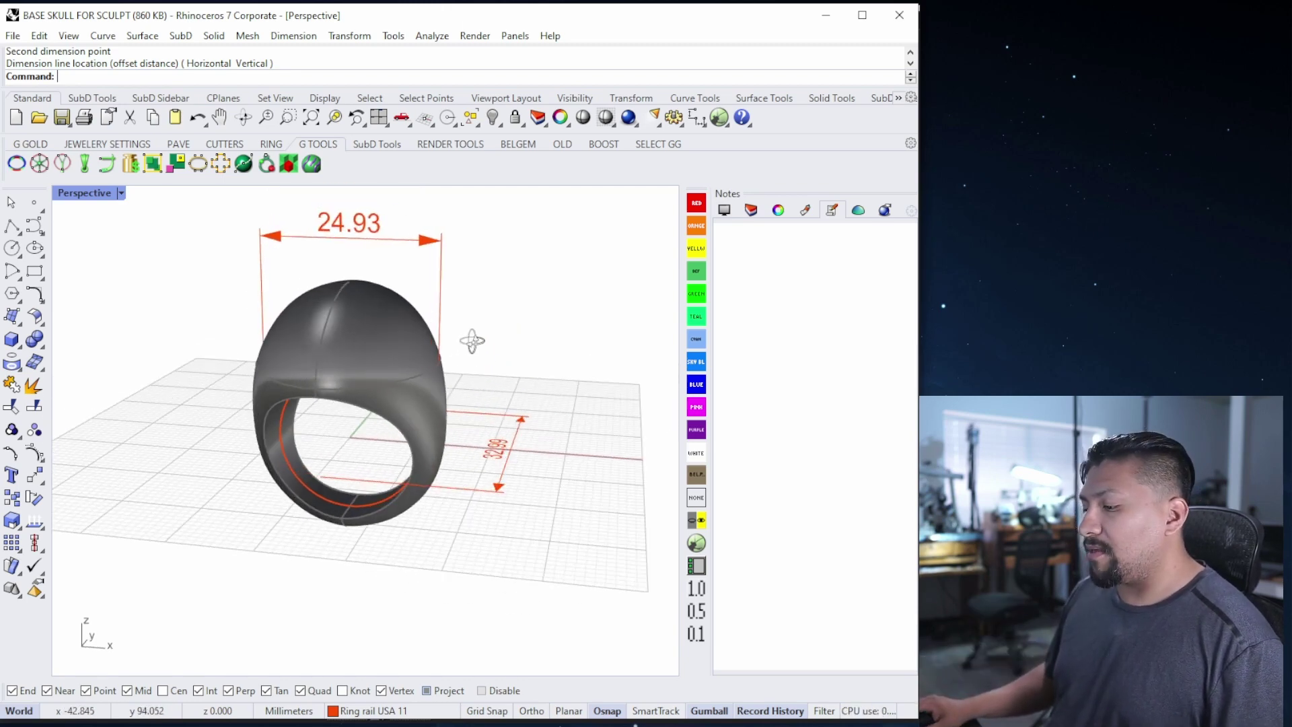
right_click_drag(379, 338, 438, 334, "shift")
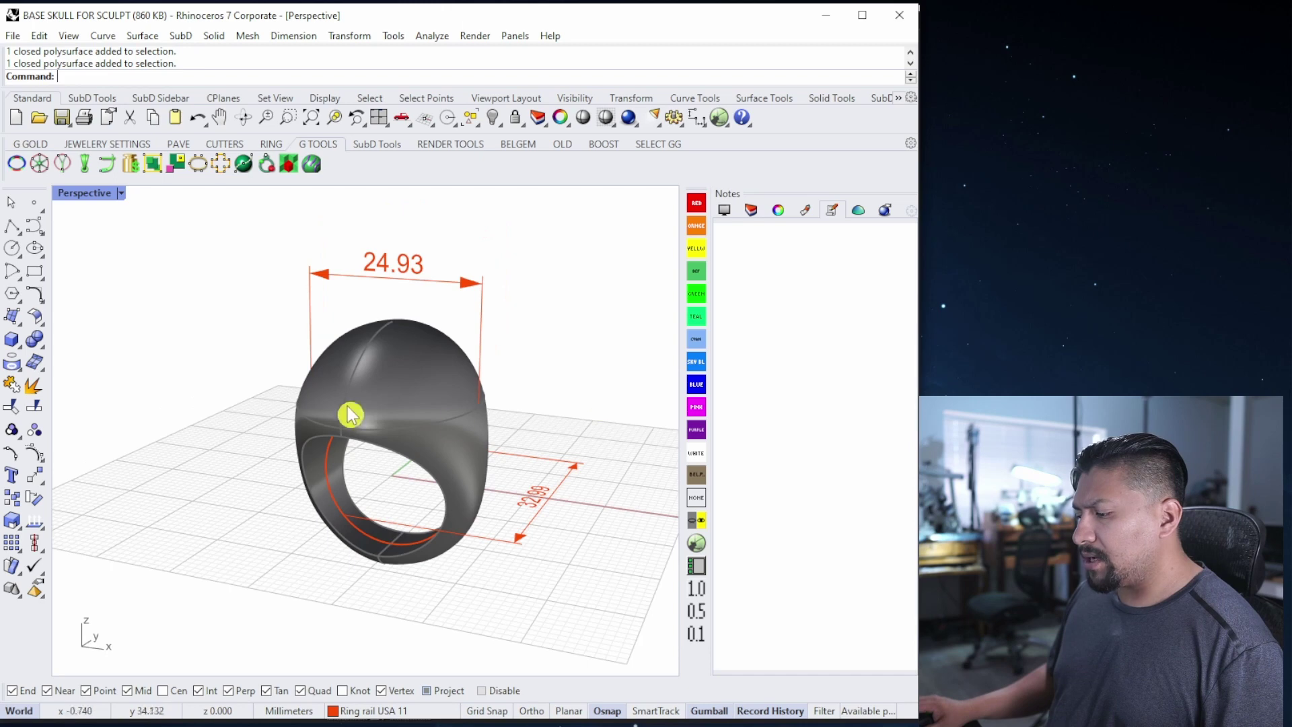
- Export the ring body to the RHINO TUTORIALS folder as an OBJ file named "ZbRhyno T 1"
left_click(349, 413)
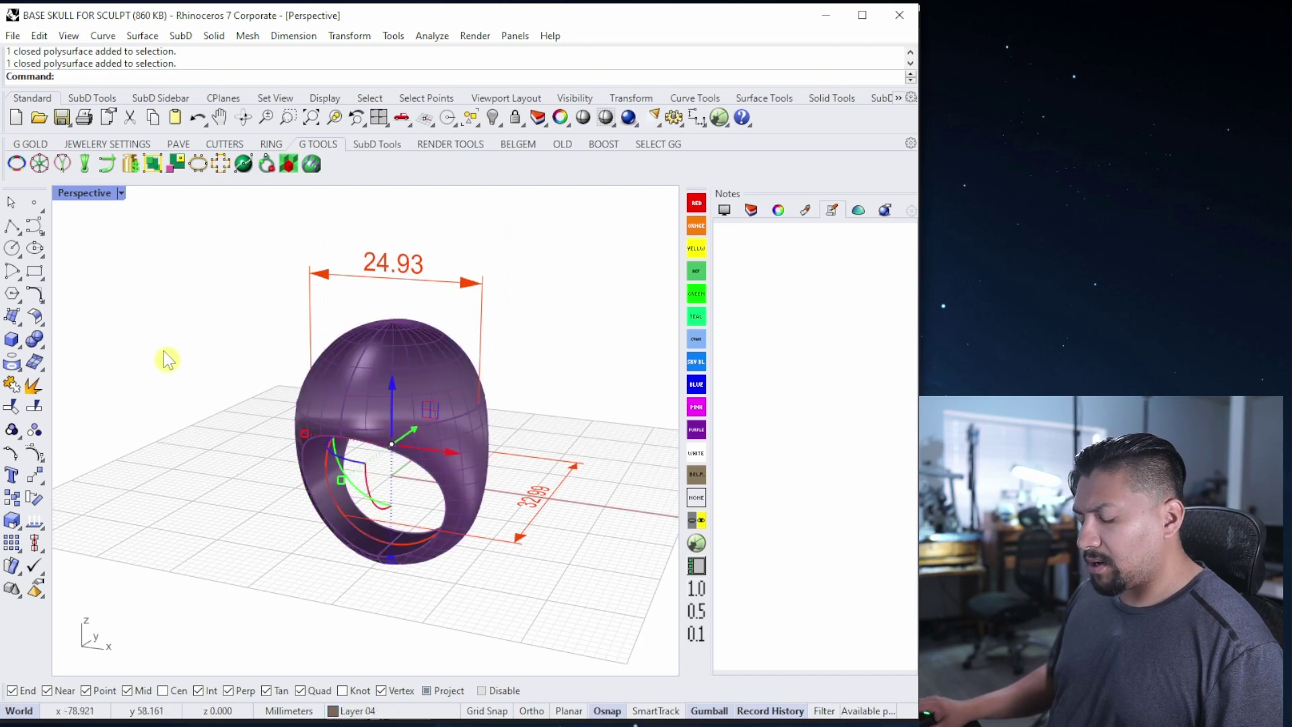
type("Export")
left_click(95, 92)
type("ZbRhyno T 1")
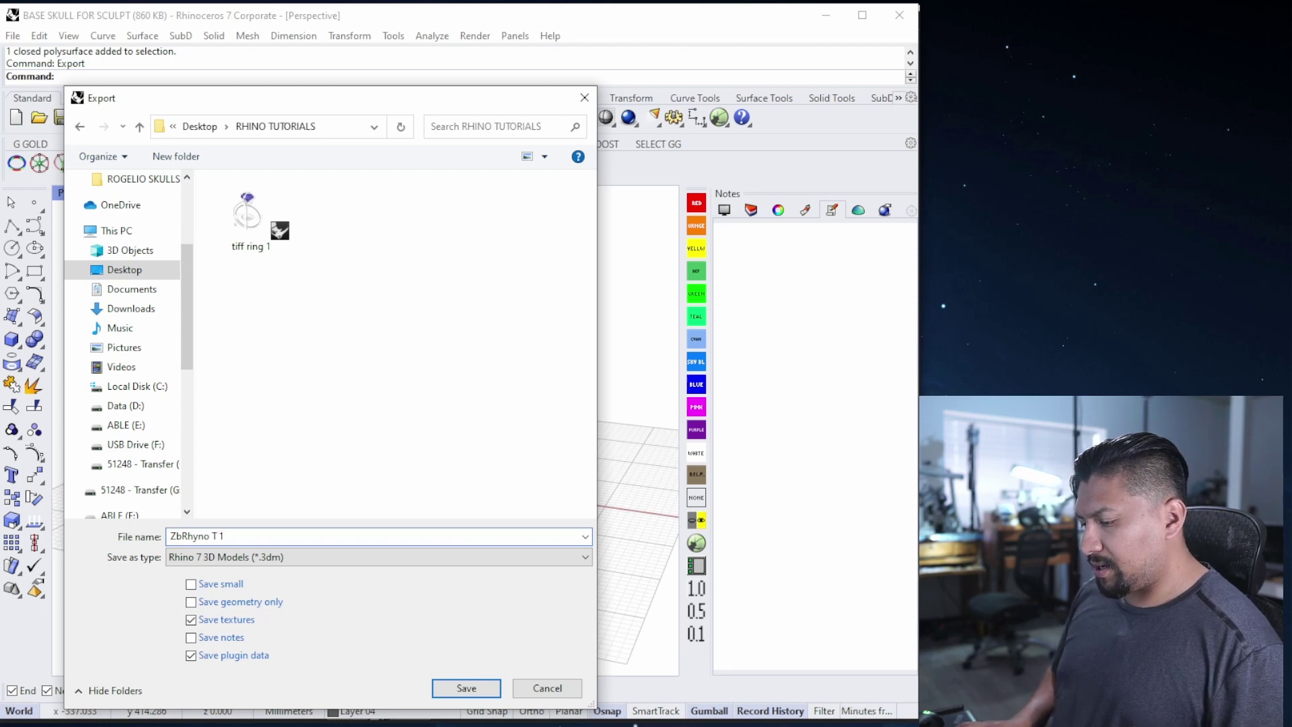
left_click(321, 560)
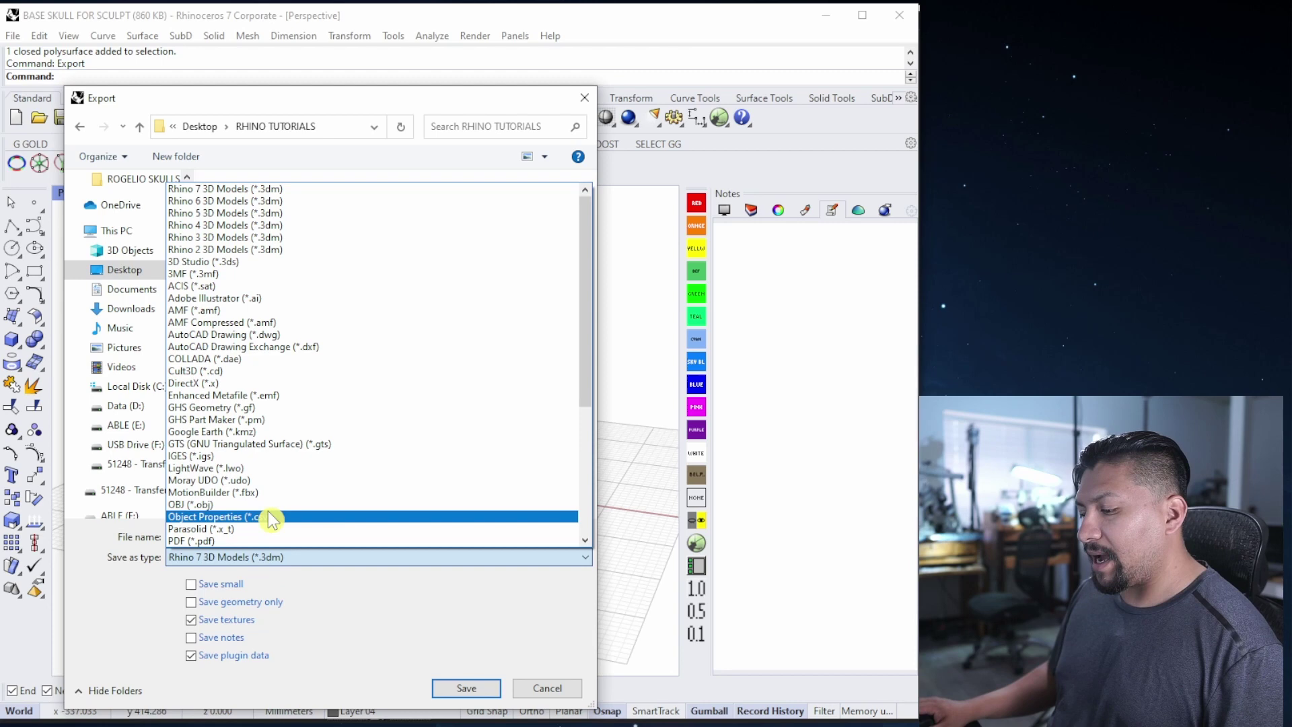
left_click(185, 505)
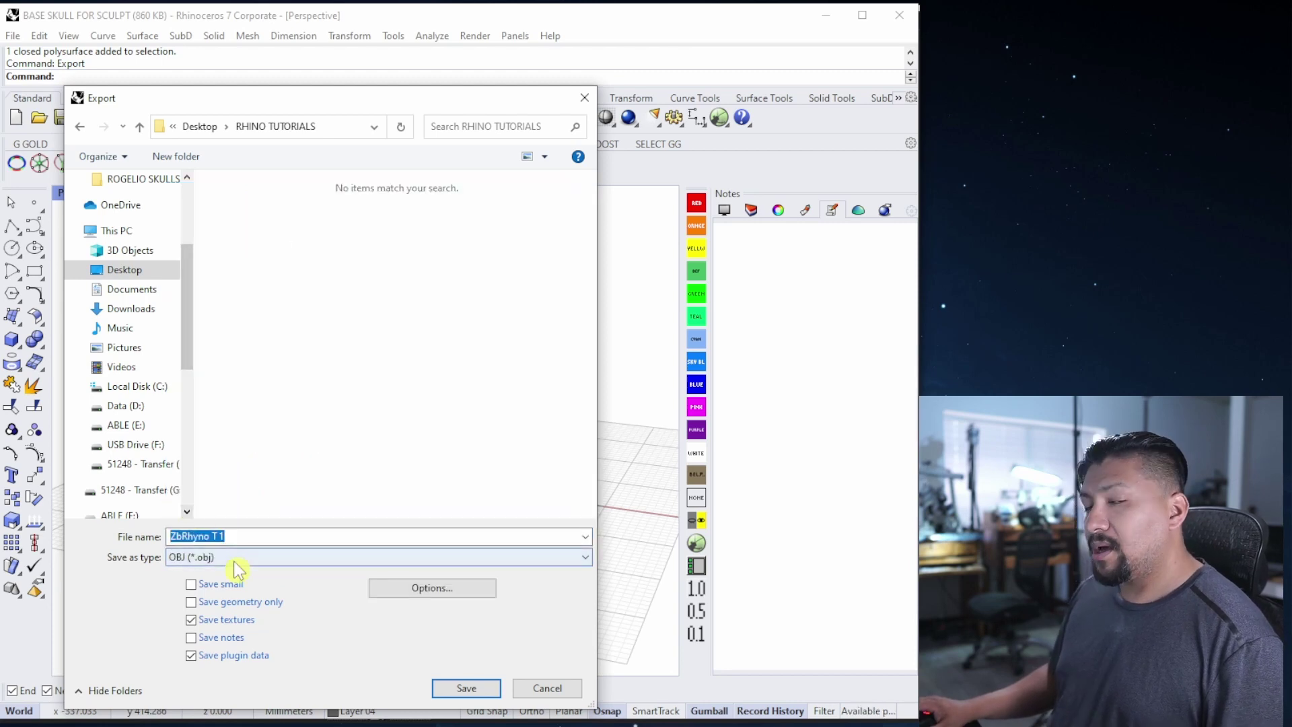
left_click(465, 689)
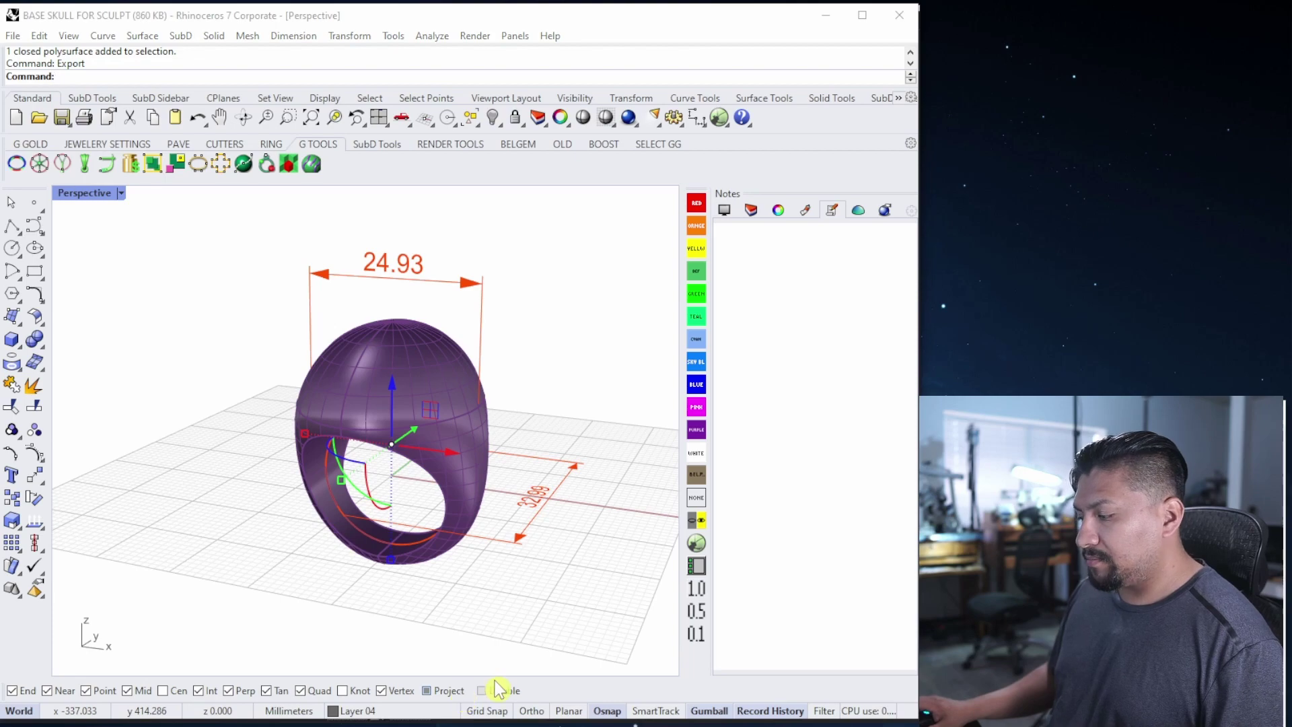
- Save the OBJ as polygon mesh objects with minimum edge length 0.03, maximum edge length 0.3 and maximum edge-to-surface distance 0.03
left_click_drag(397, 167, 317, 101)
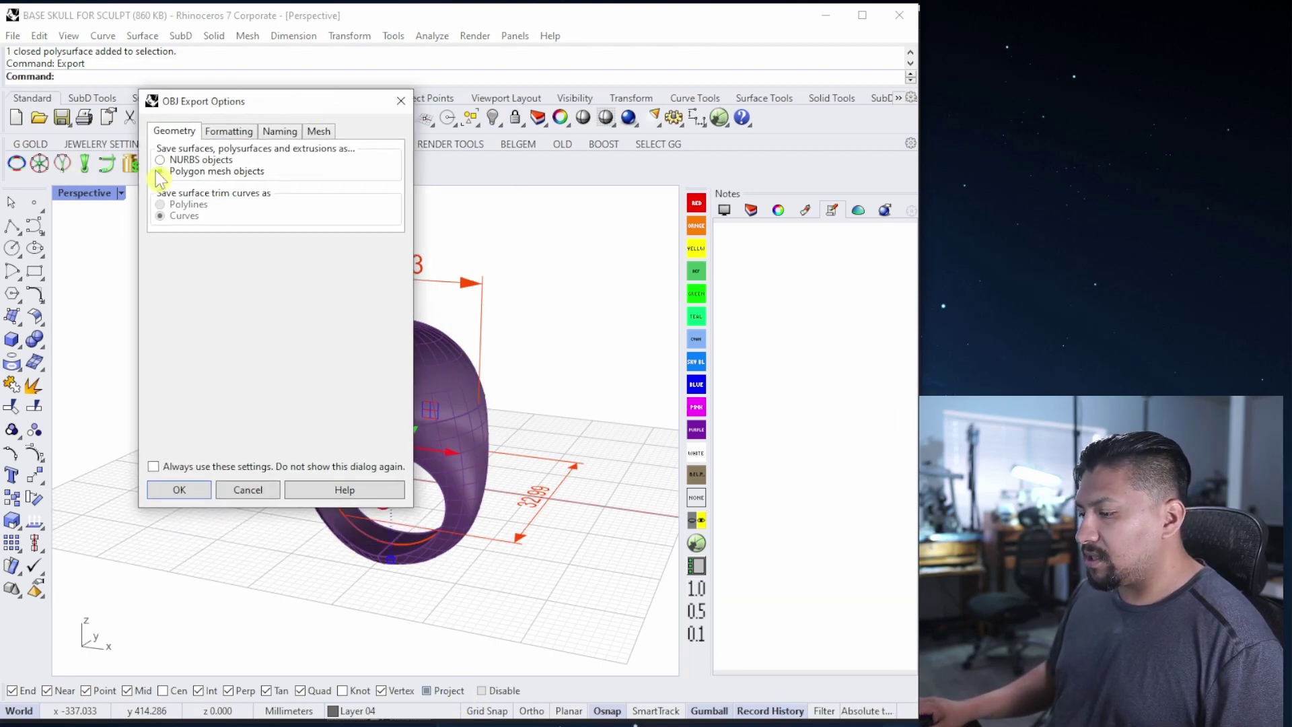
left_click(188, 490)
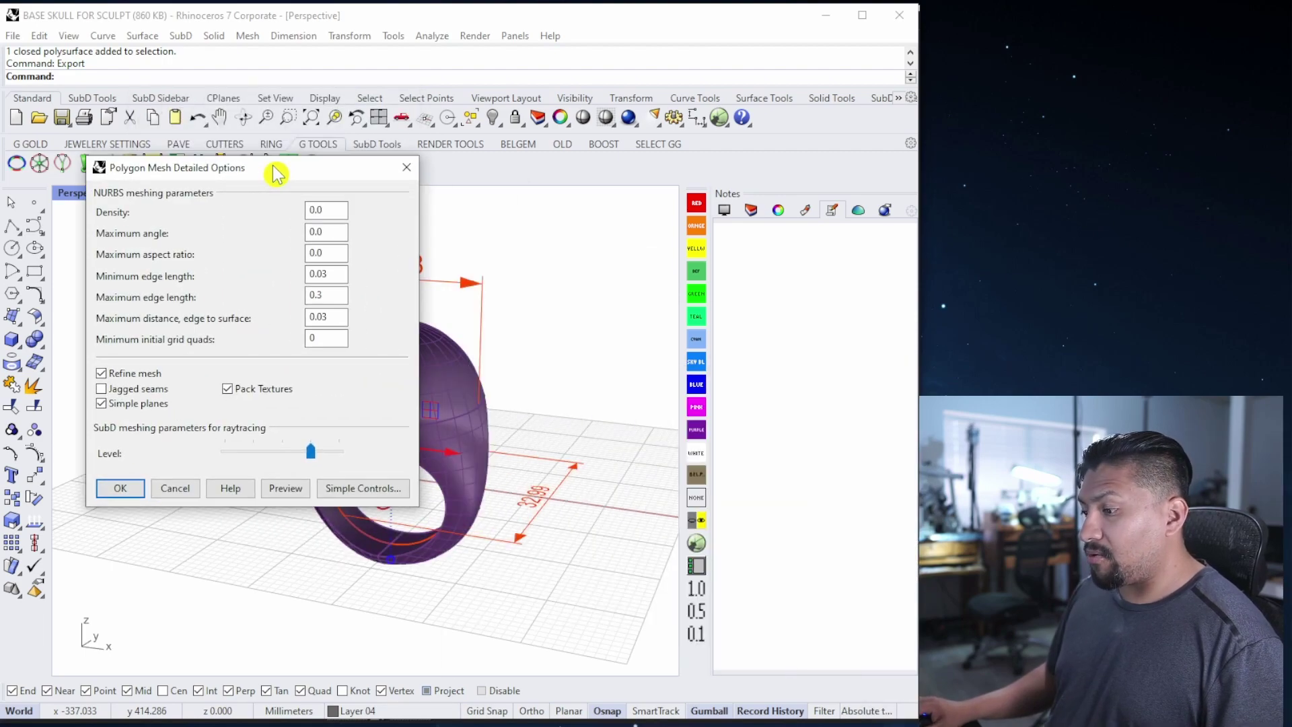
left_click_drag(276, 174, 289, 193)
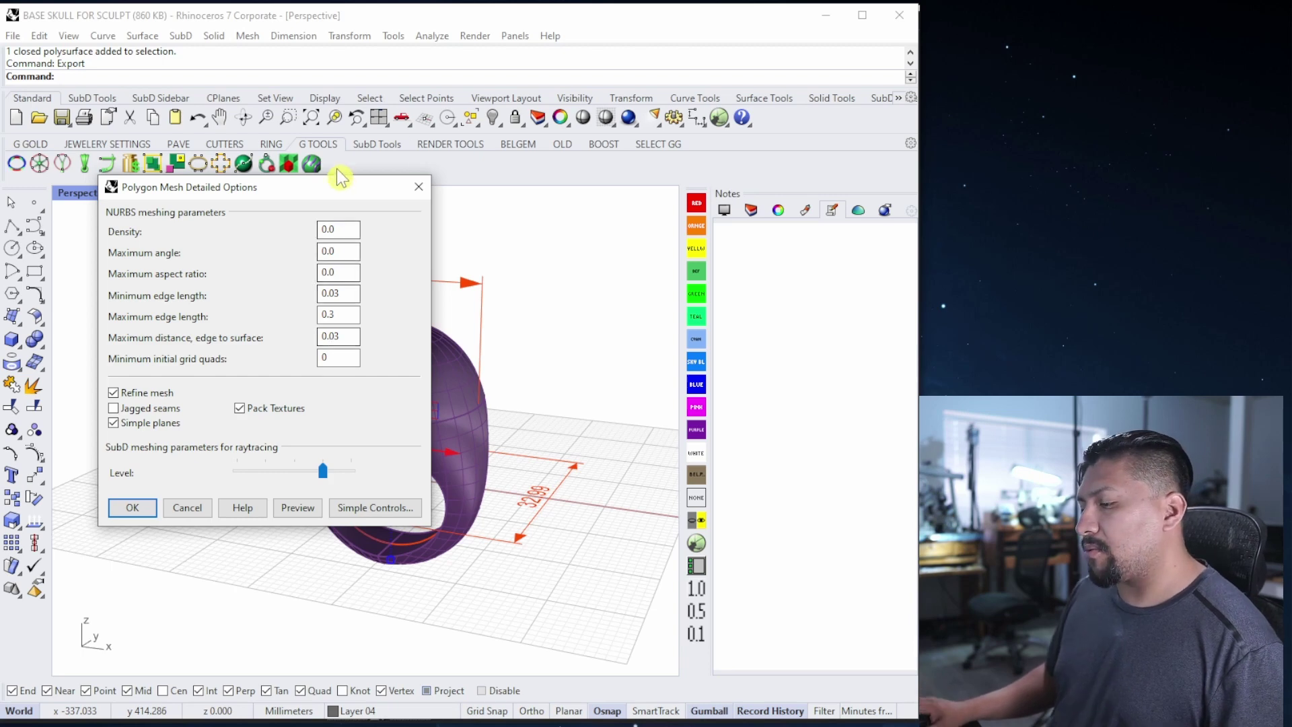
left_click_drag(337, 190, 423, 196)
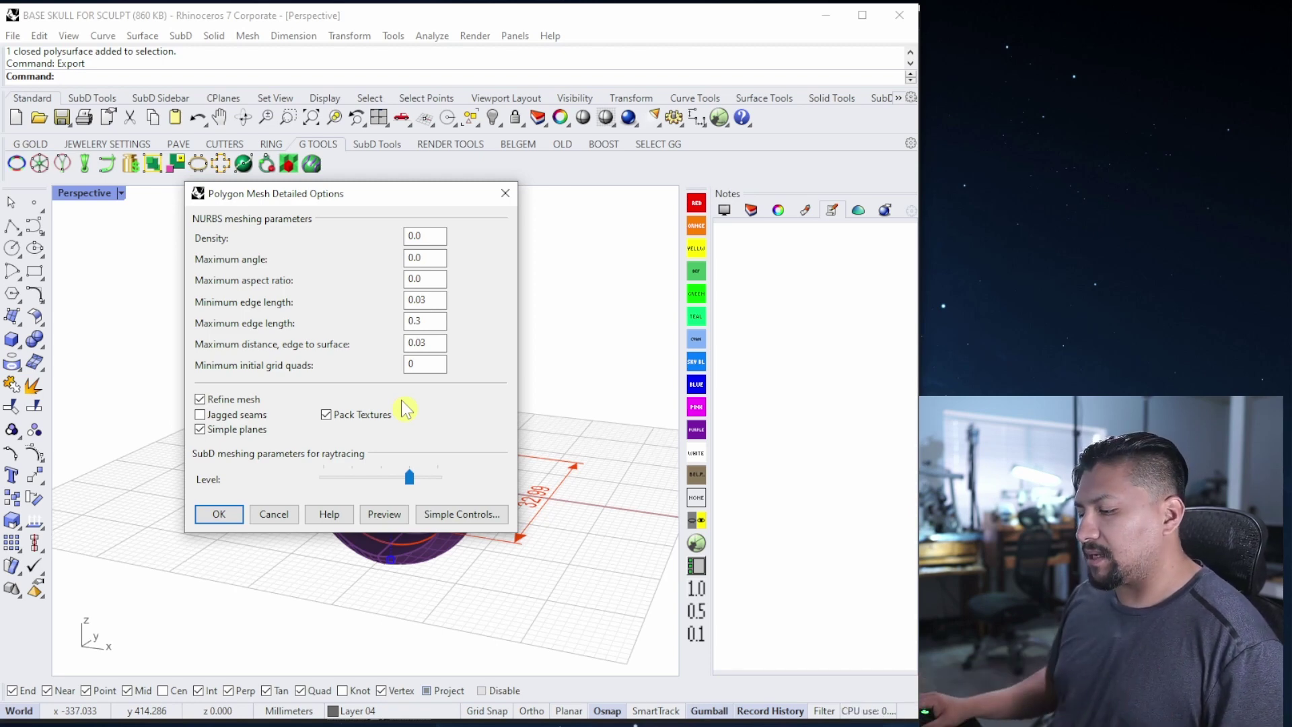
left_click(217, 515)
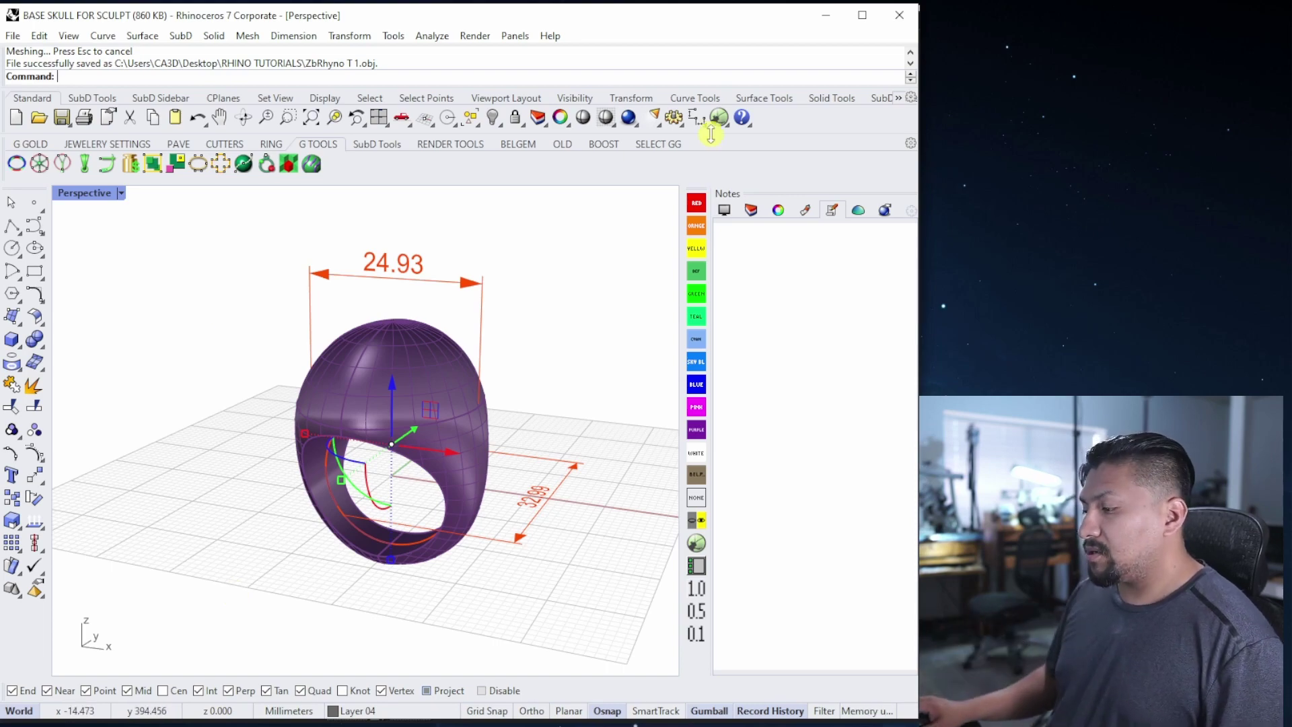
- Switch to ZBrush, draw a Sphere3D on the canvas and enable Edit mode for it
left_click(826, 15)
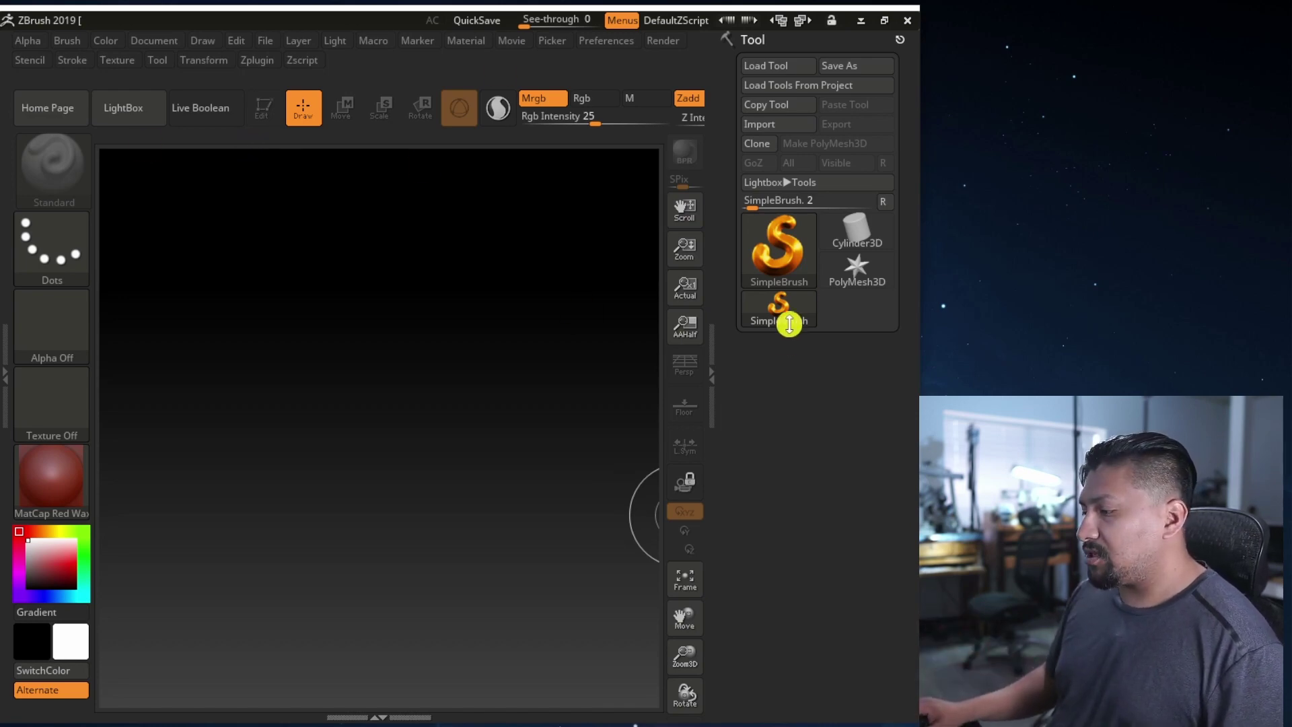
left_click(781, 257)
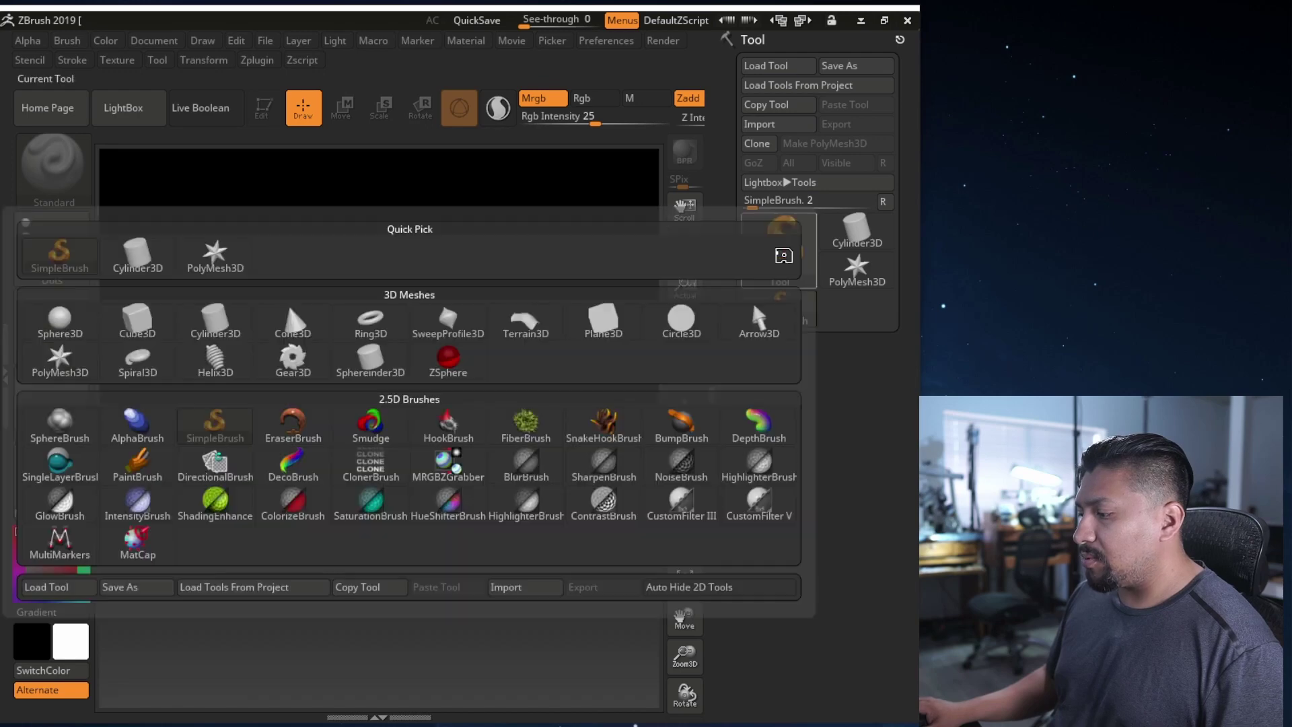
left_click(55, 329)
left_click(54, 330)
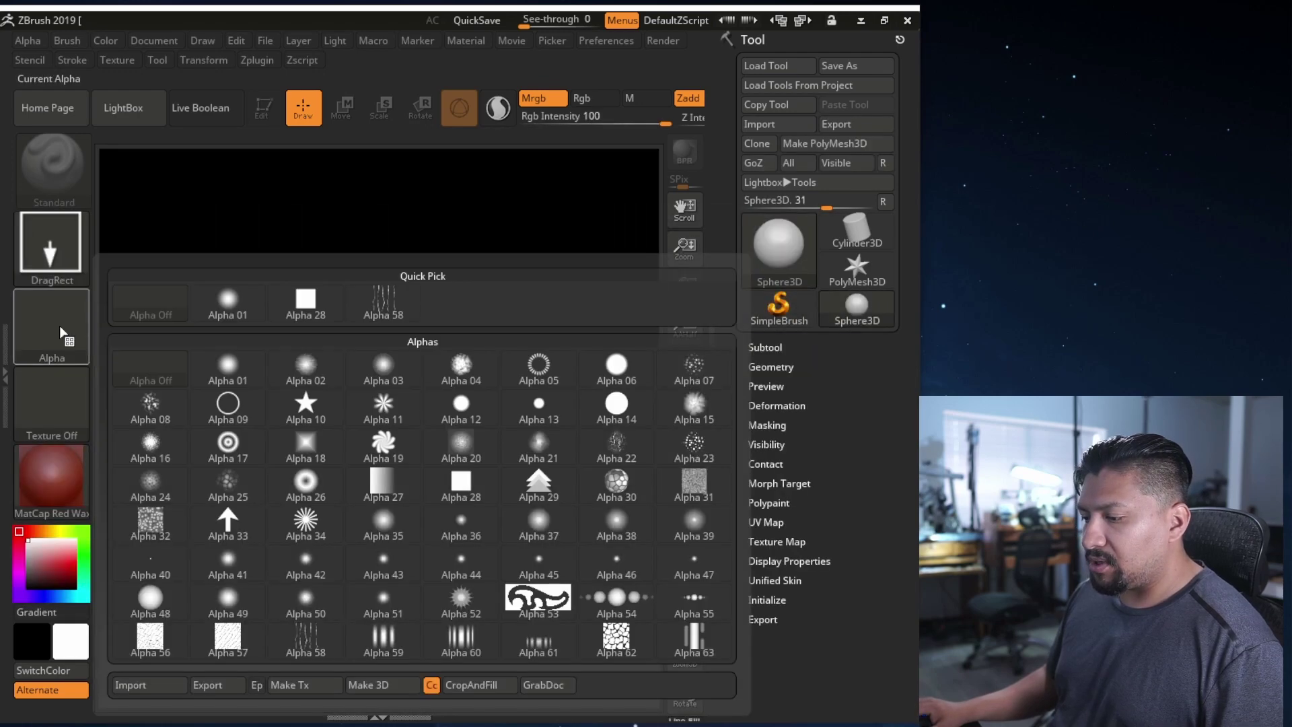
mouse_move(355, 323)
left_mouse_down()
mouse_move(406, 550)
mouse_move(381, 586)
mouse_move(366, 562)
left_mouse_up()
key("t")
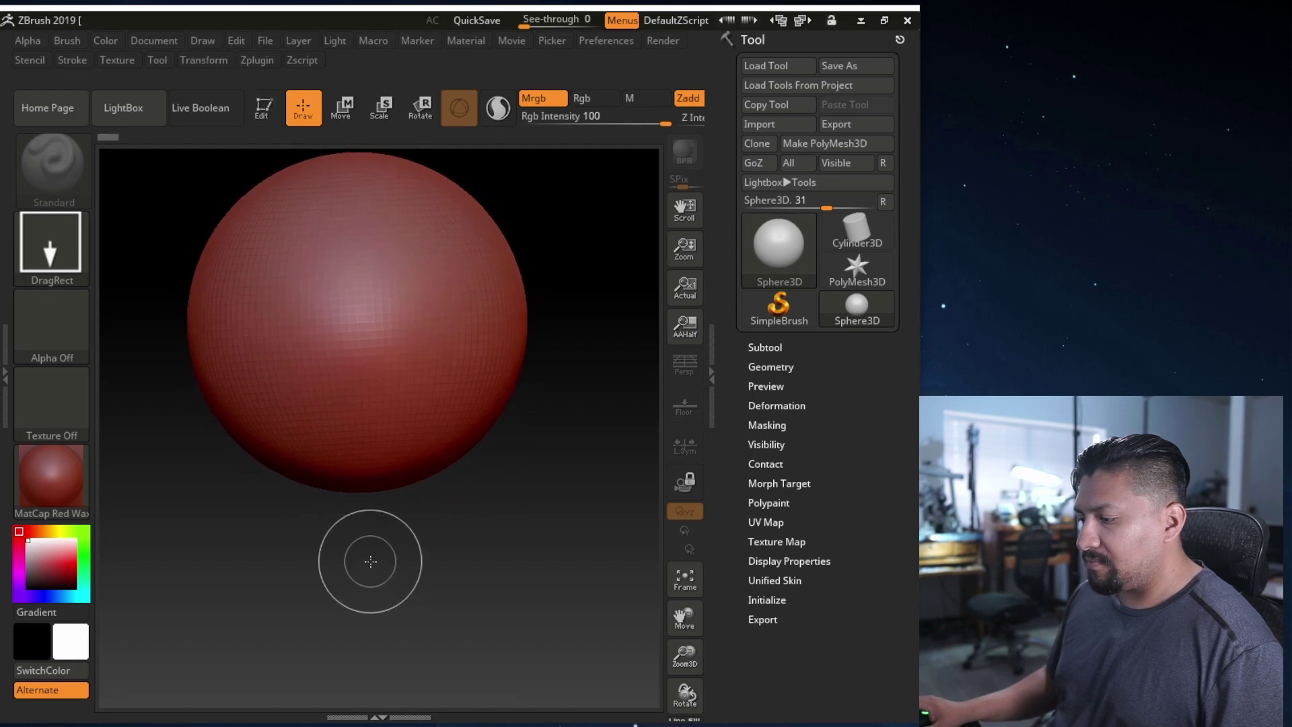
left_click(264, 111)
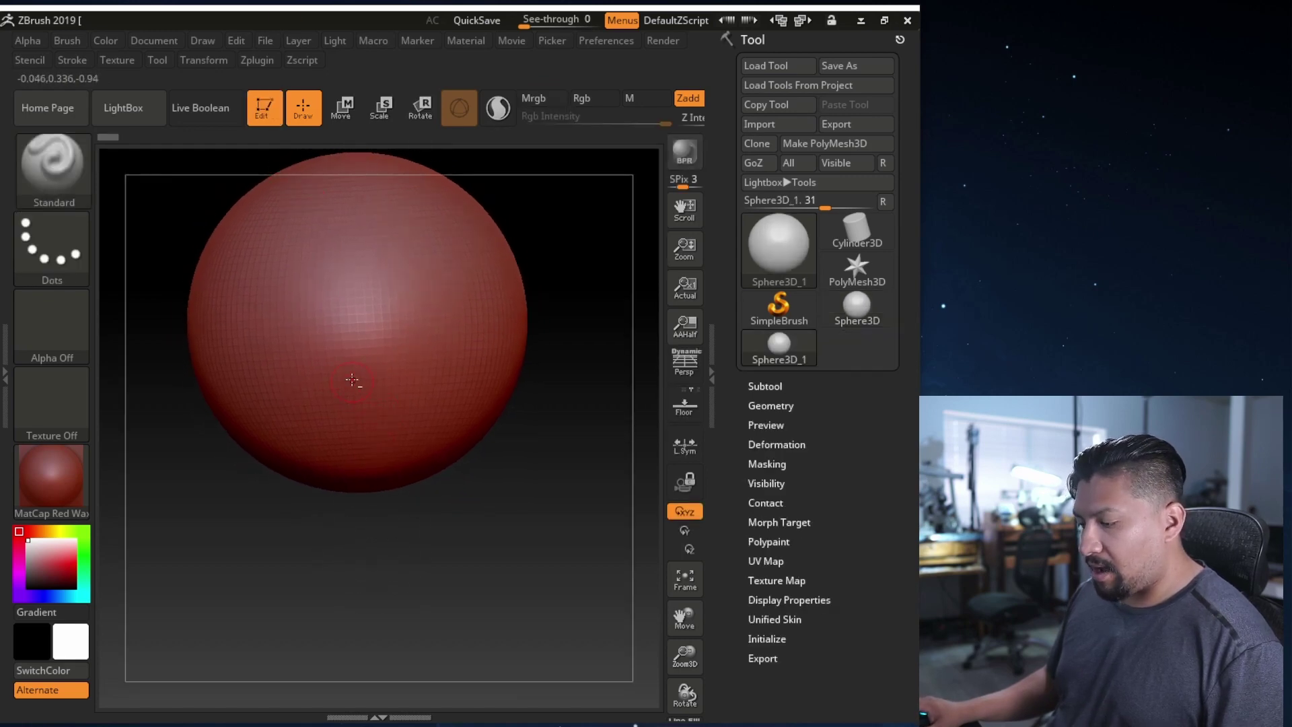
- Import the ZbRhyno T 1 mesh from the RHINO TUTORIALS folder on the Desktop, removing its unused vertices
right_click_drag(352, 384, 376, 474, "alt")
right_click_drag(426, 515, 416, 451, "ctrl")
mouse_move(510, 458)
right_mouse_down("alt")
mouse_move(424, 458)
mouse_move(528, 467)
mouse_move(553, 495)
right_mouse_up("alt")
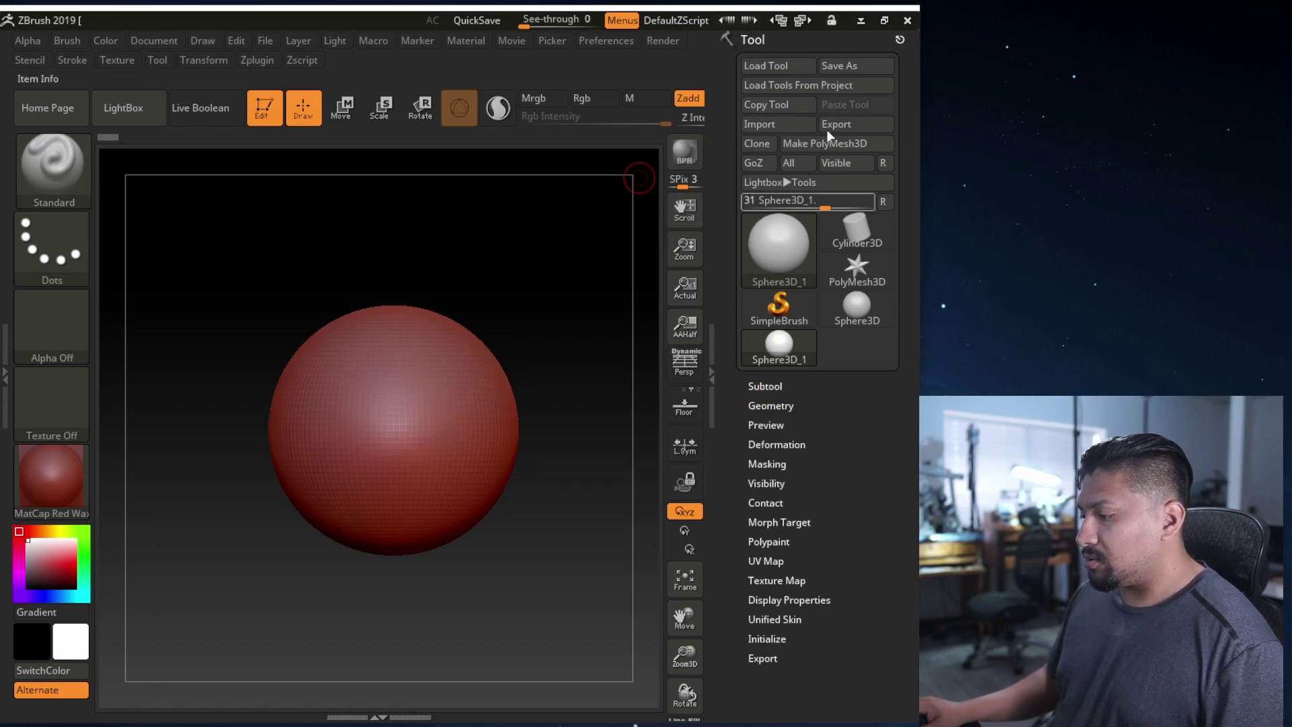
left_click(768, 125)
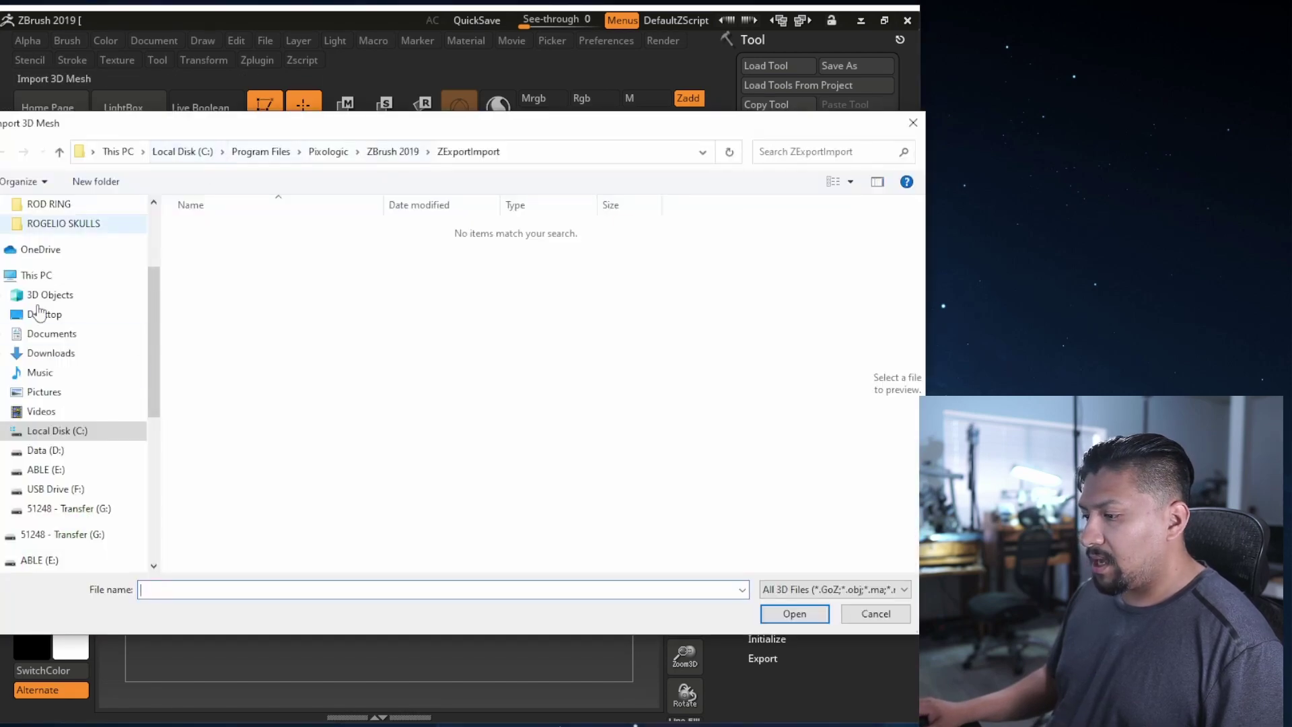
left_click(64, 316)
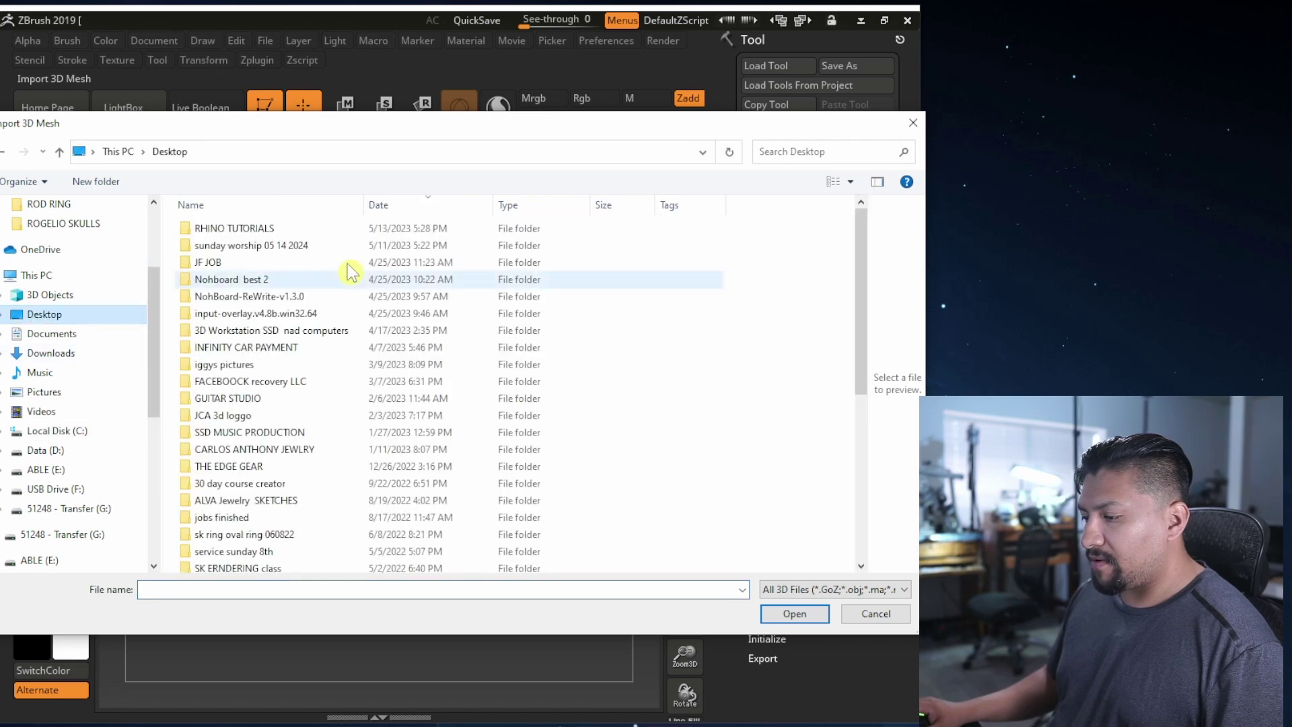
double_click(232, 228)
double_click(219, 254)
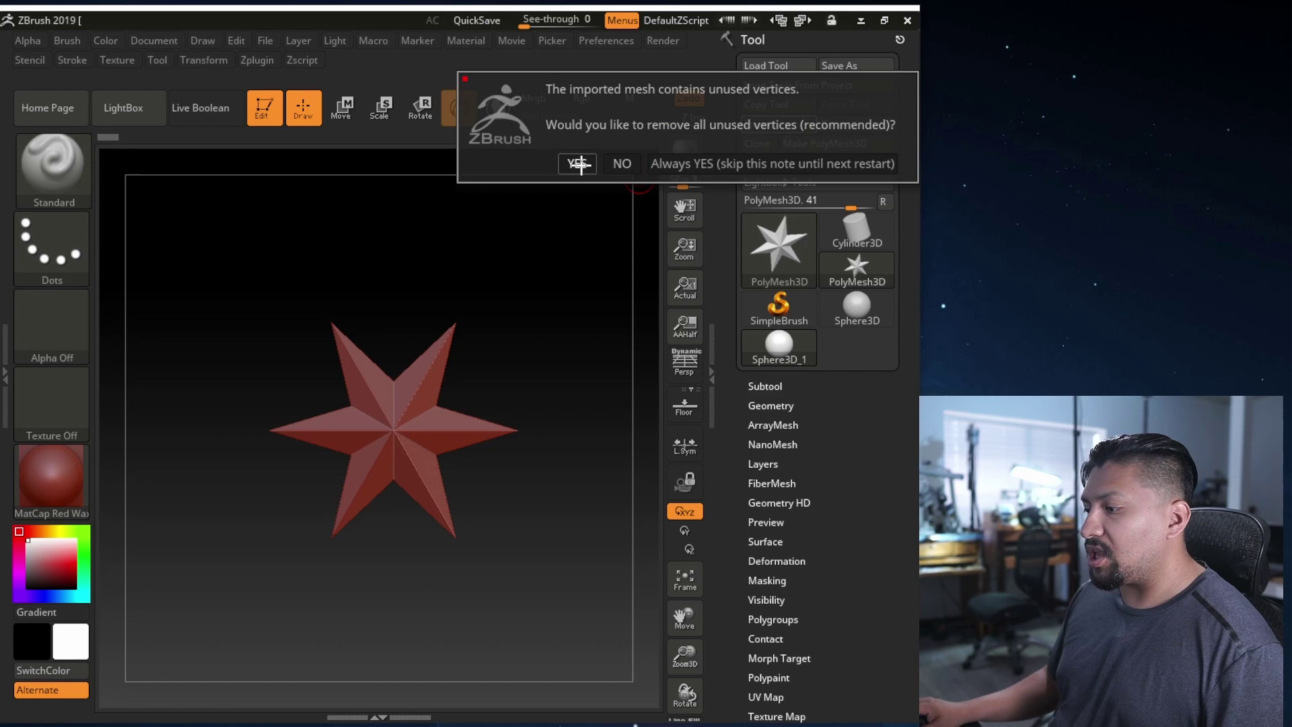
left_click(578, 163)
left_click(421, 259)
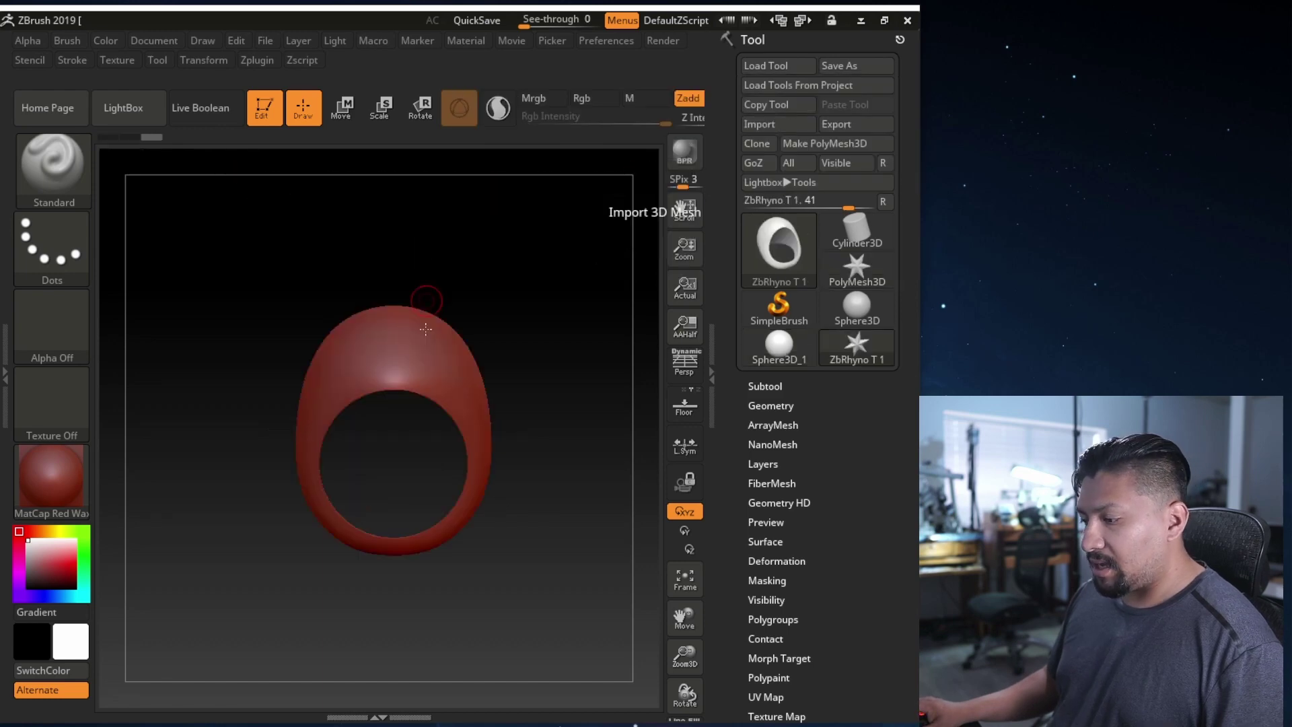
- Examine the imported ring from the side and front, ending with its domed top facing the viewer
left_click_drag(533, 419, 462, 422)
left_click_drag(251, 478, 333, 475)
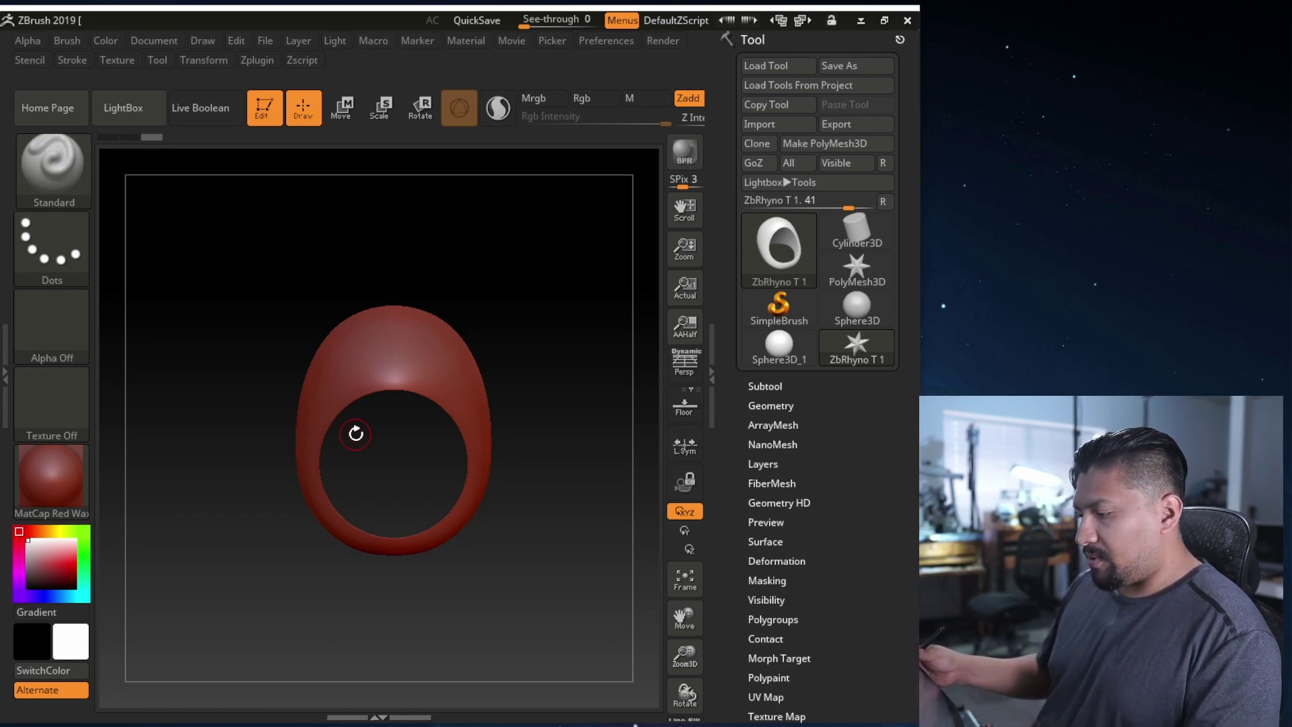
mouse_move(355, 433)
left_mouse_down()
mouse_move(548, 496)
mouse_move(531, 500)
left_mouse_up()
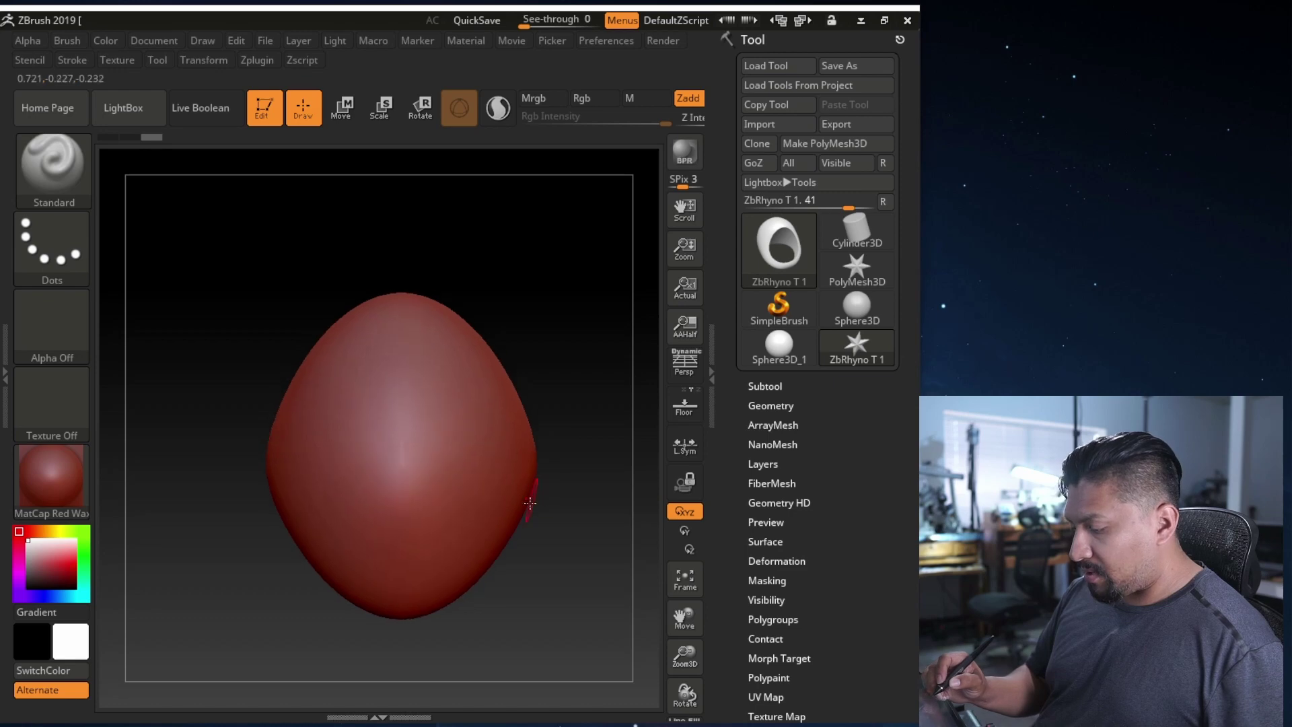
key("space")
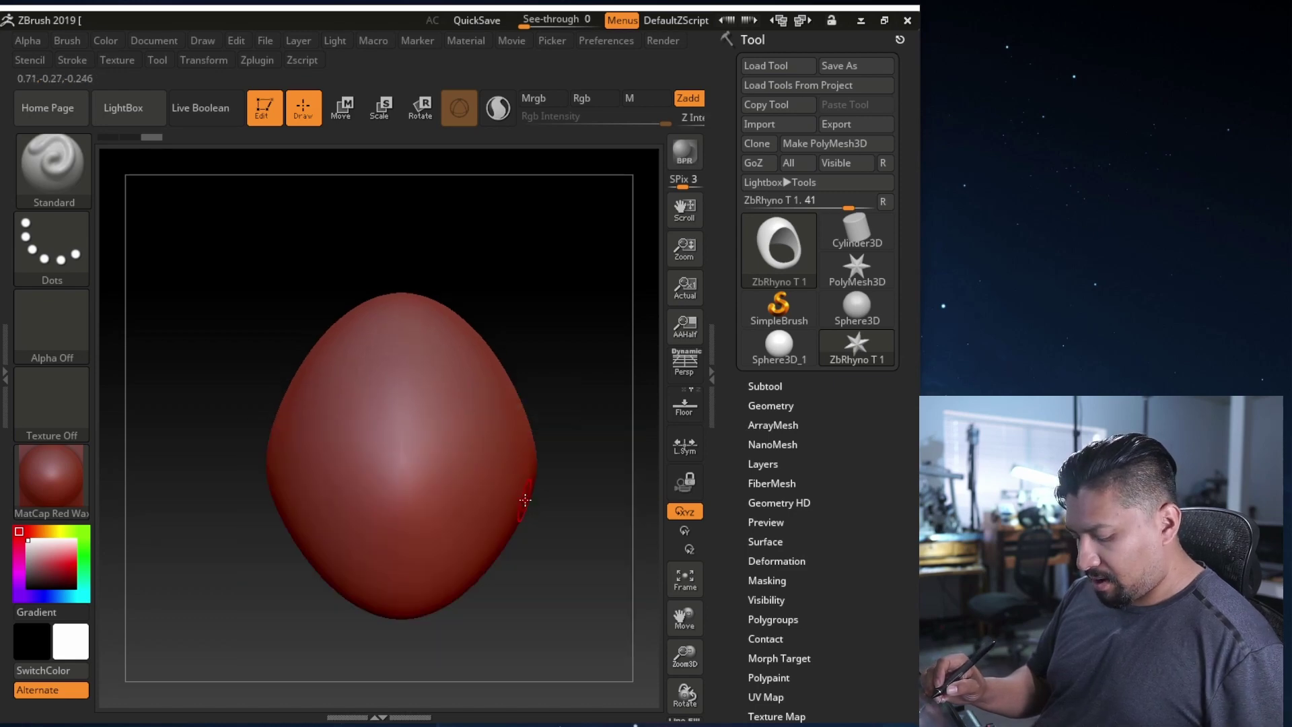
- Try mirrored Standard brush strokes across the ring's domed top and down toward its lower edge
left_click_drag(453, 431, 445, 489)
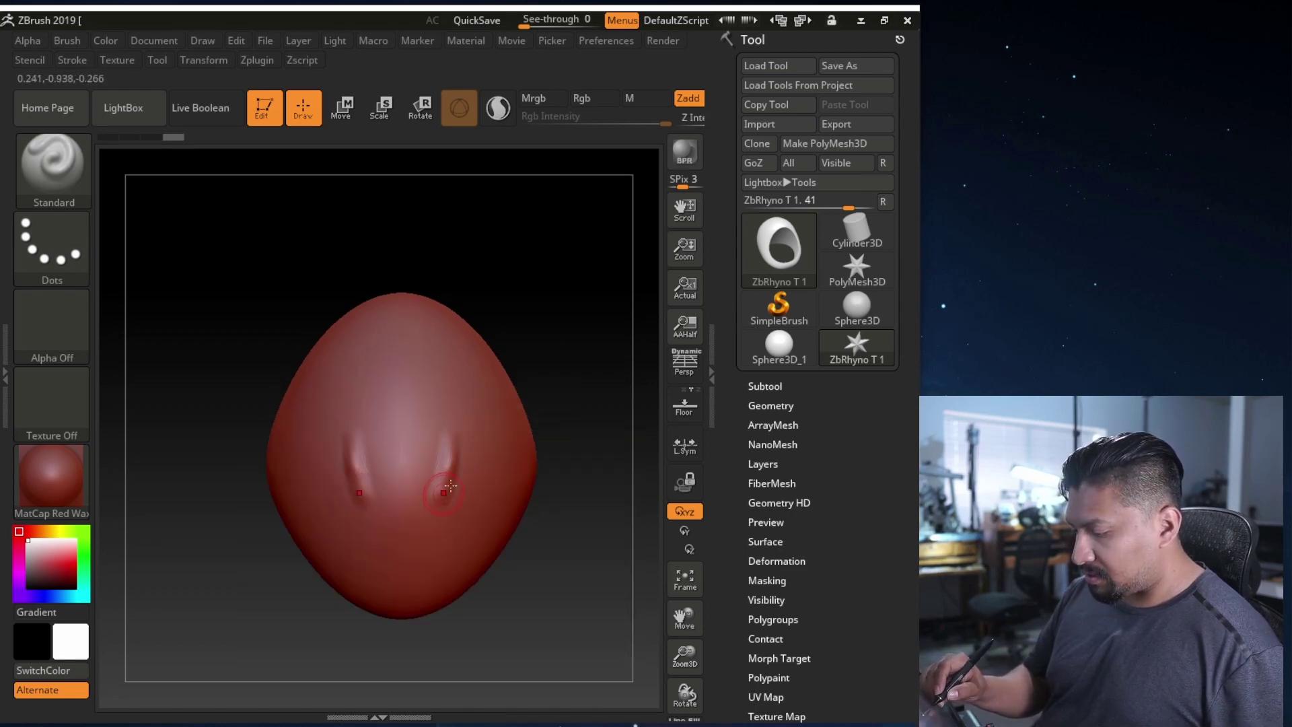
left_click_drag(433, 533, 435, 568)
left_click_drag(448, 465, 448, 436)
mouse_move(444, 422)
left_mouse_down()
mouse_move(444, 381)
mouse_move(471, 452)
left_mouse_up()
left_click_drag(471, 452, 450, 576)
left_click_drag(523, 560, 502, 486)
mouse_move(505, 561)
left_mouse_down()
mouse_move(476, 596)
mouse_move(422, 584)
left_mouse_up()
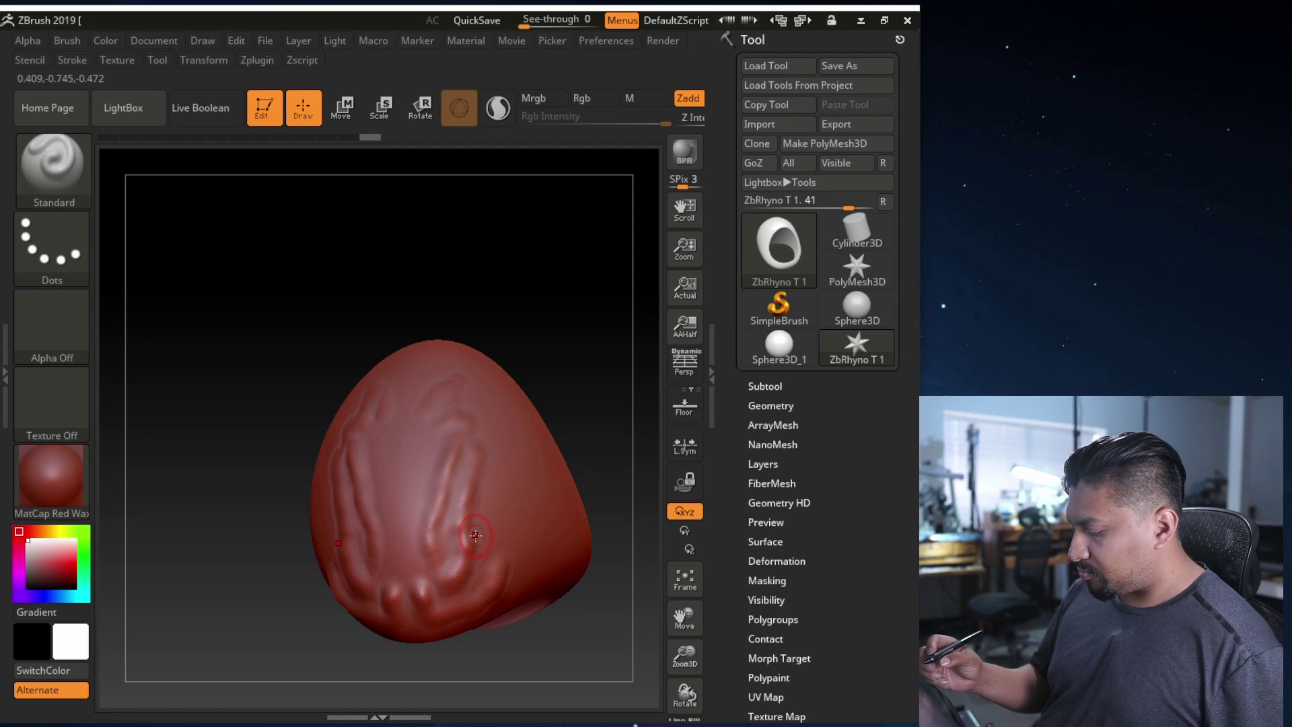
- Try subdividing the imported ring once with Divide, with smoothing on, and inspect the sculpted dome
left_click(772, 405)
left_click(773, 549)
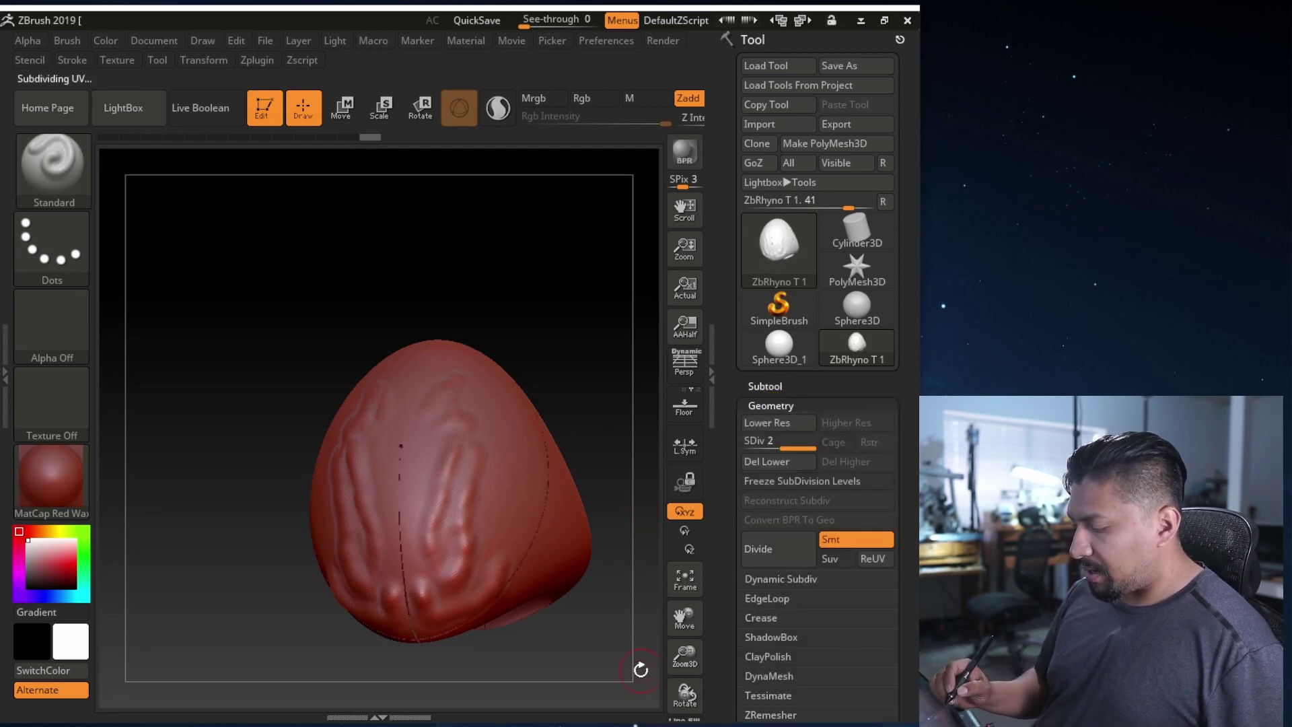
left_click_drag(505, 623, 502, 477)
right_click_drag(503, 527, 527, 509)
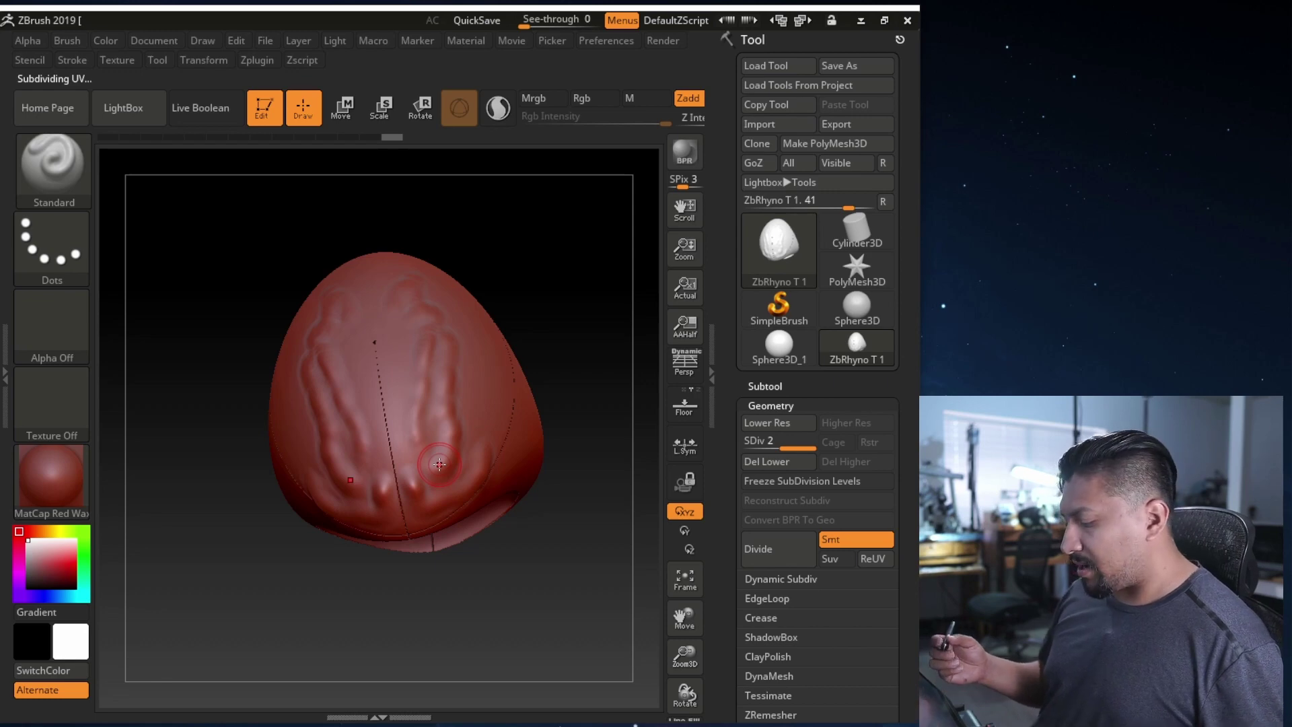
- Undo the subdivision and all the test strokes on the dome
key("ctrl")
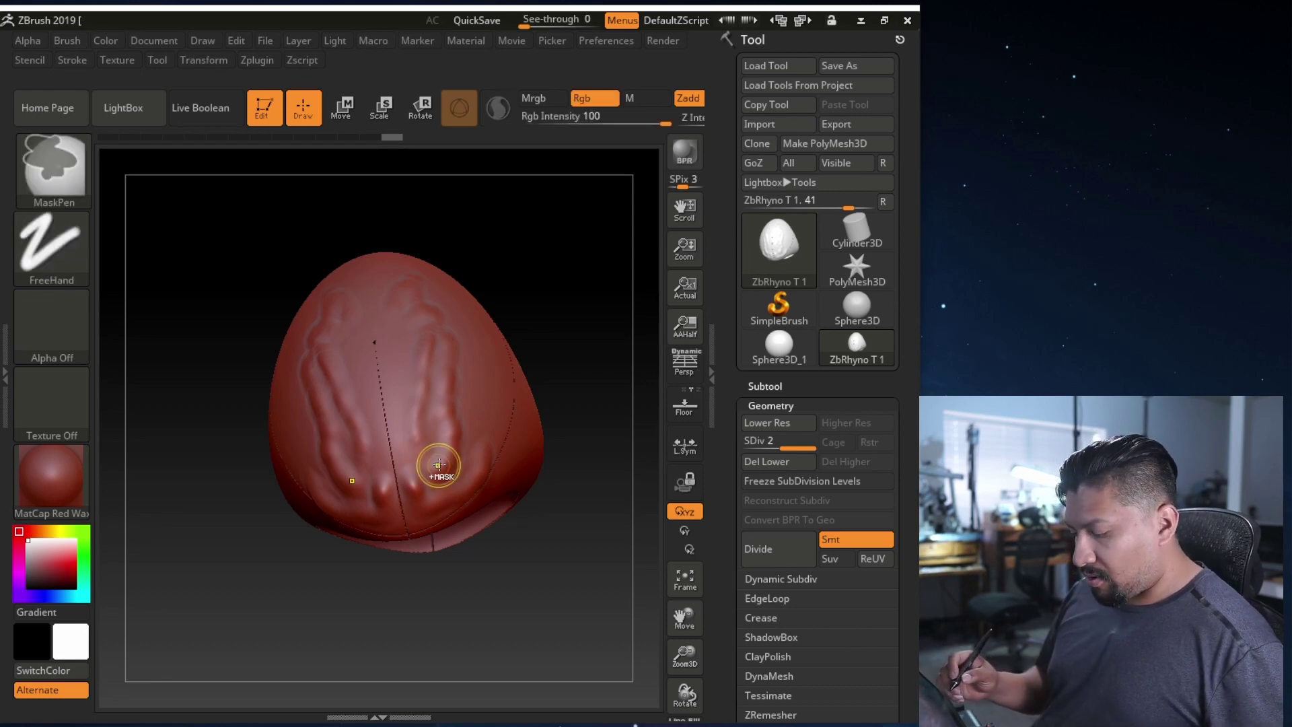
key("shift+d")
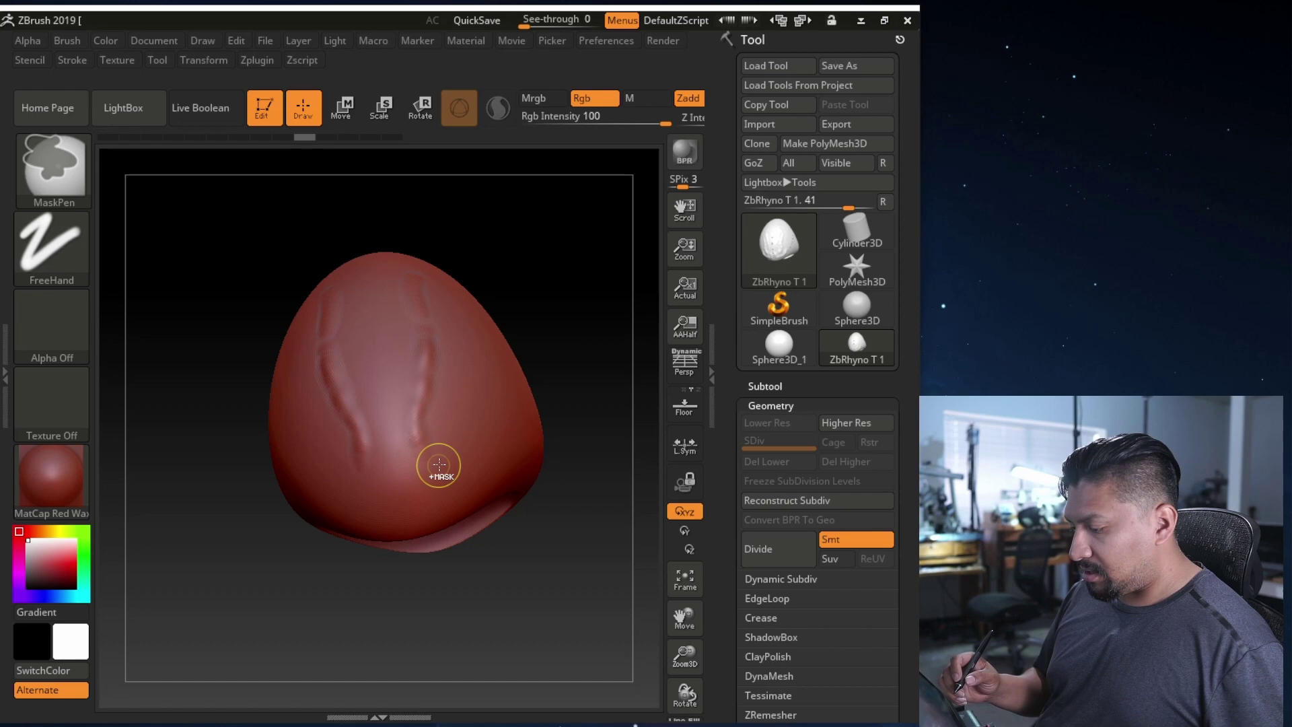
key("ctrl+z")
key("ctrl+z")
key("ctrl+z")
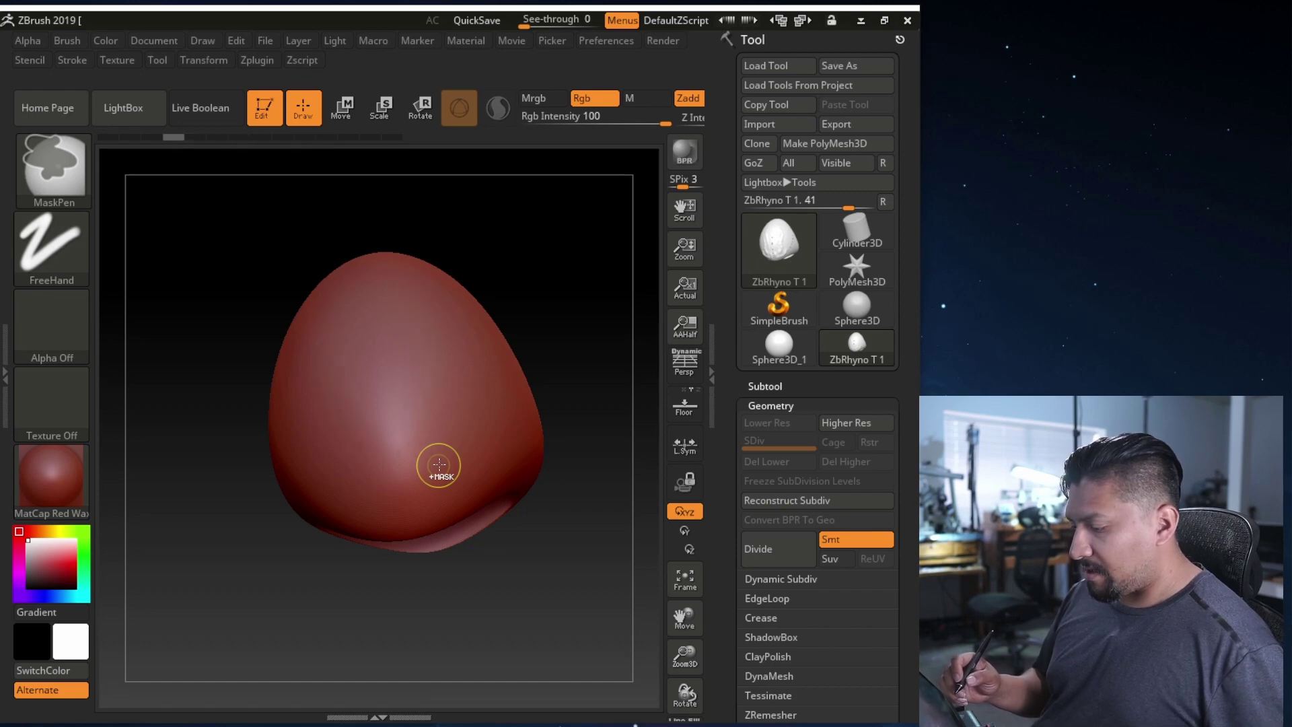
- Remesh the ring subtool with ReMesh All at resolution 720 and polish 71
left_click_drag(520, 500, 518, 522, "shift")
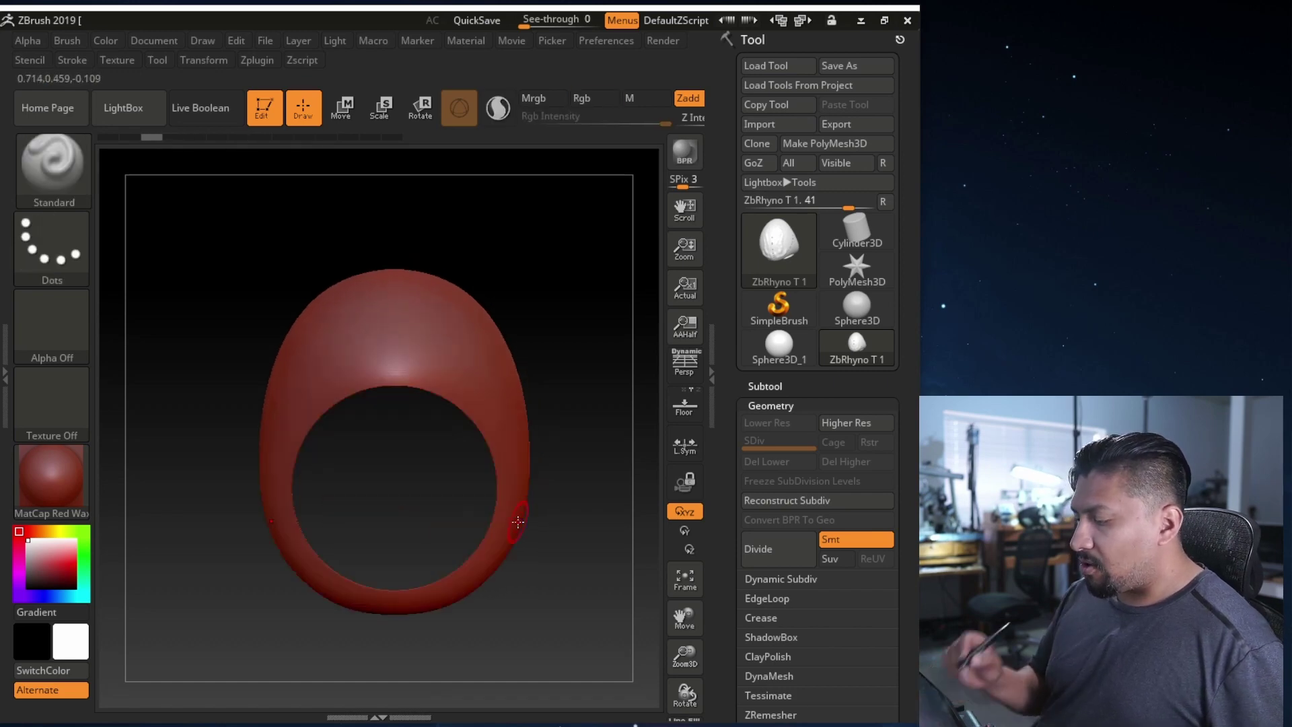
left_click_drag(533, 437, 540, 526)
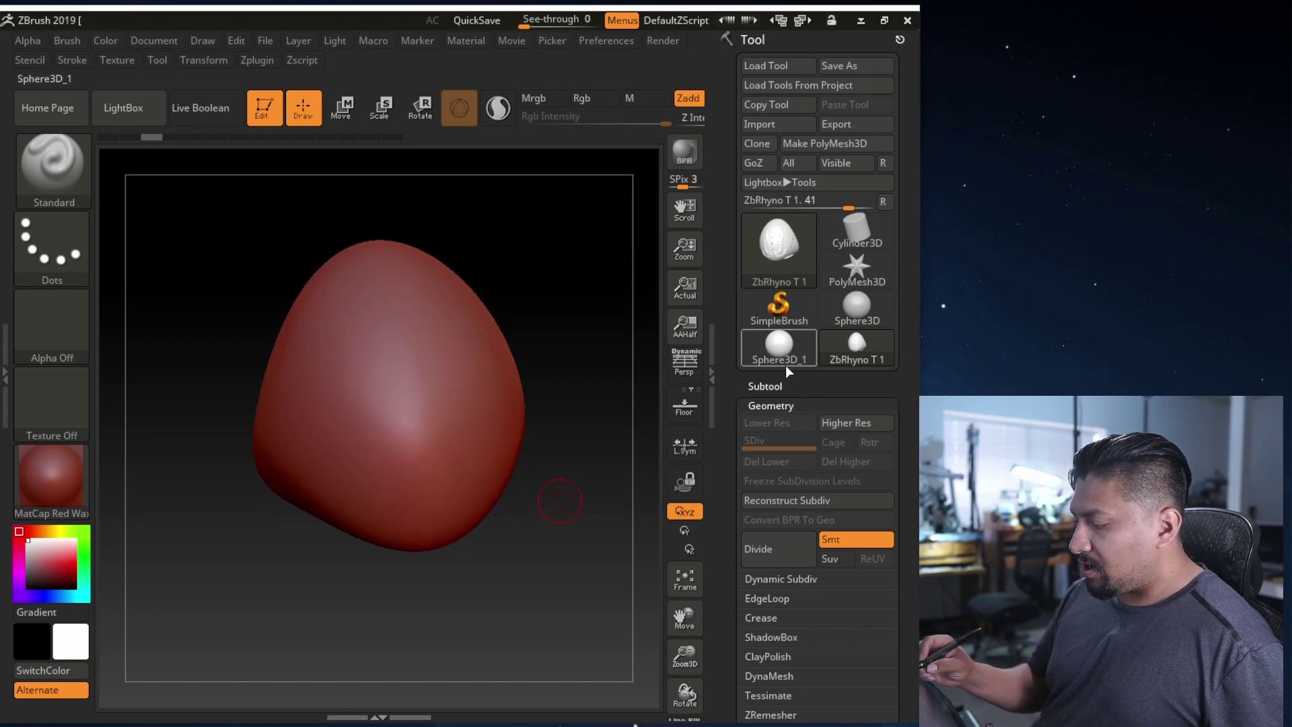
left_click(768, 386)
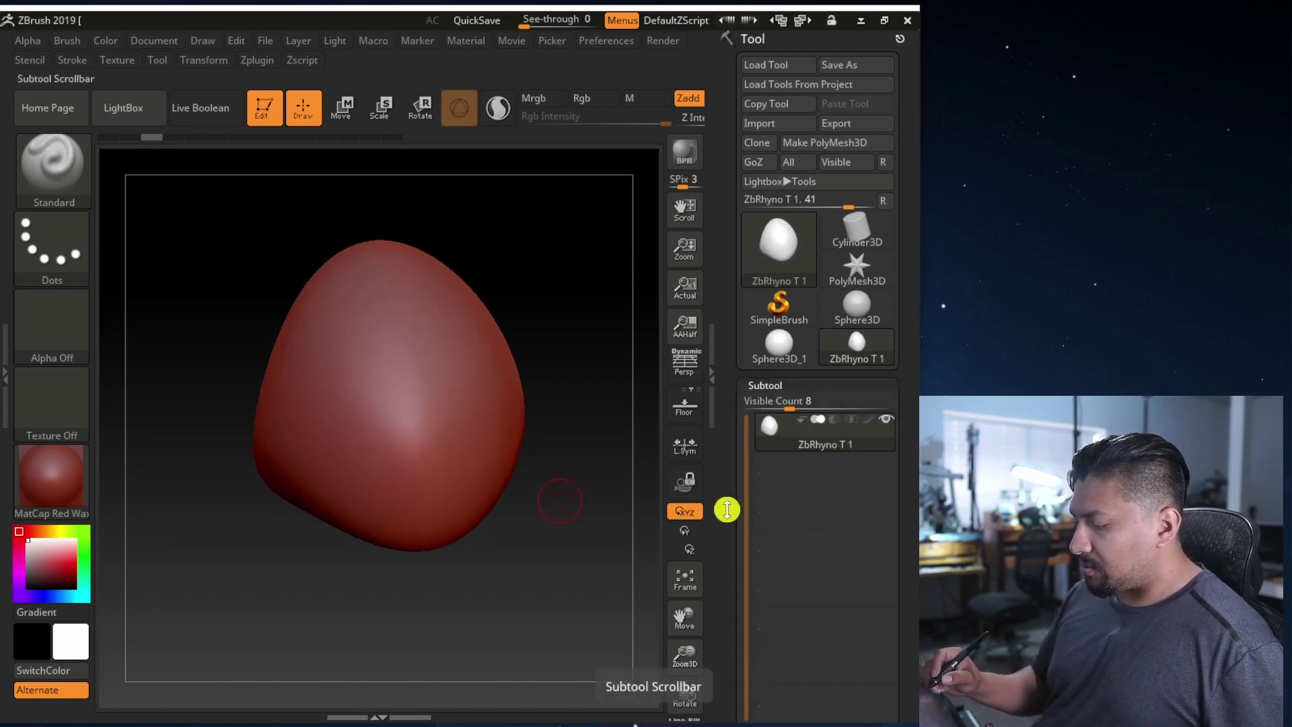
left_click_drag(724, 493, 724, 363)
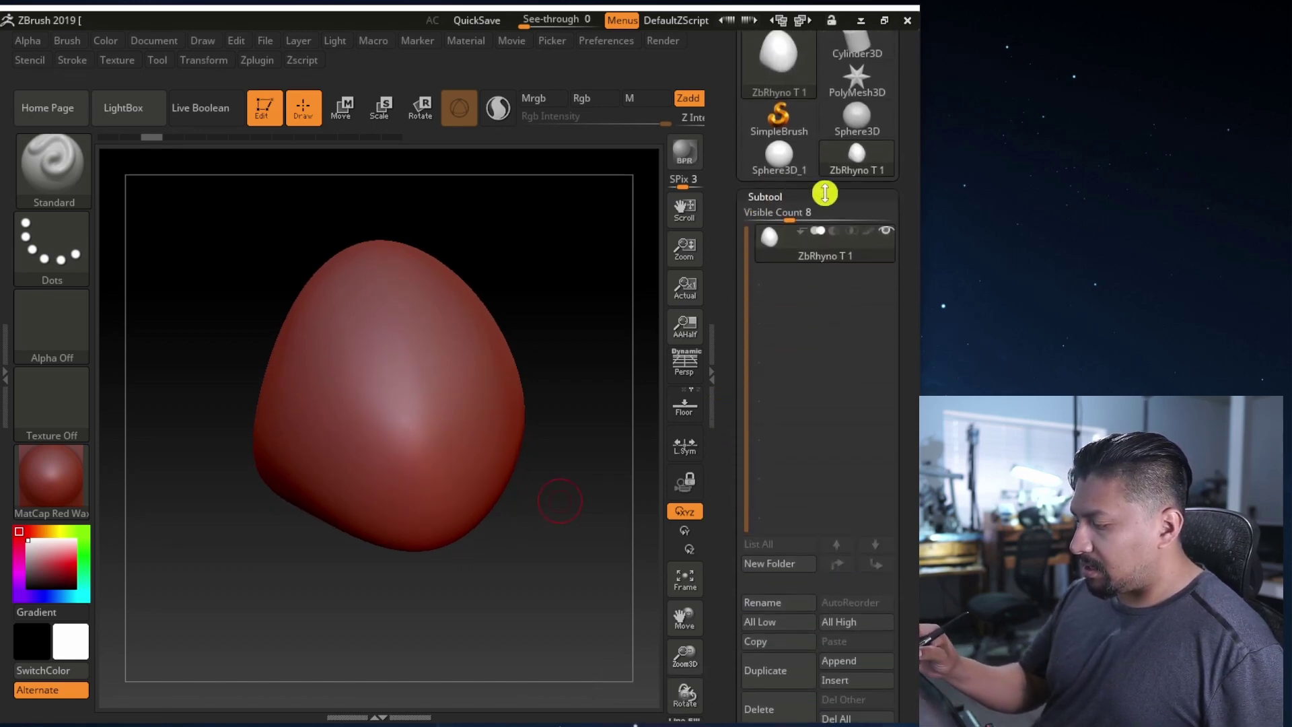
left_click_drag(712, 426, 737, 289)
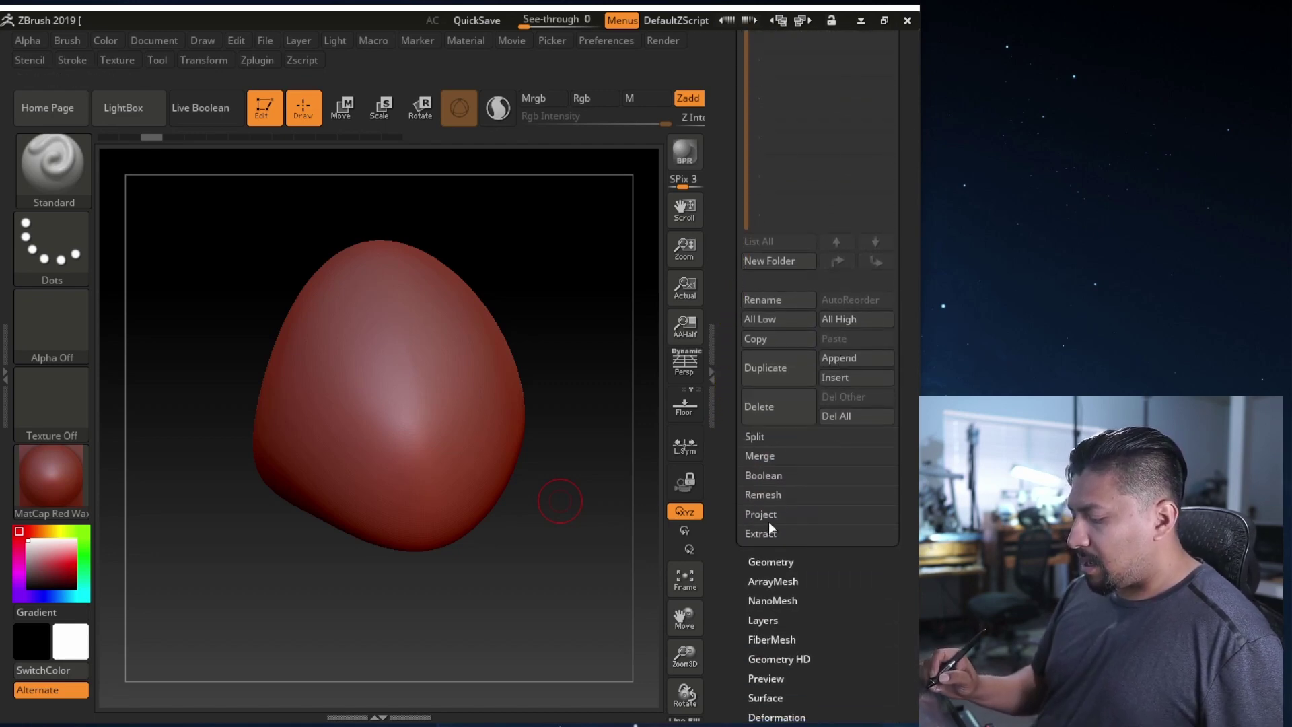
left_click(768, 502)
left_click_drag(726, 453, 727, 438)
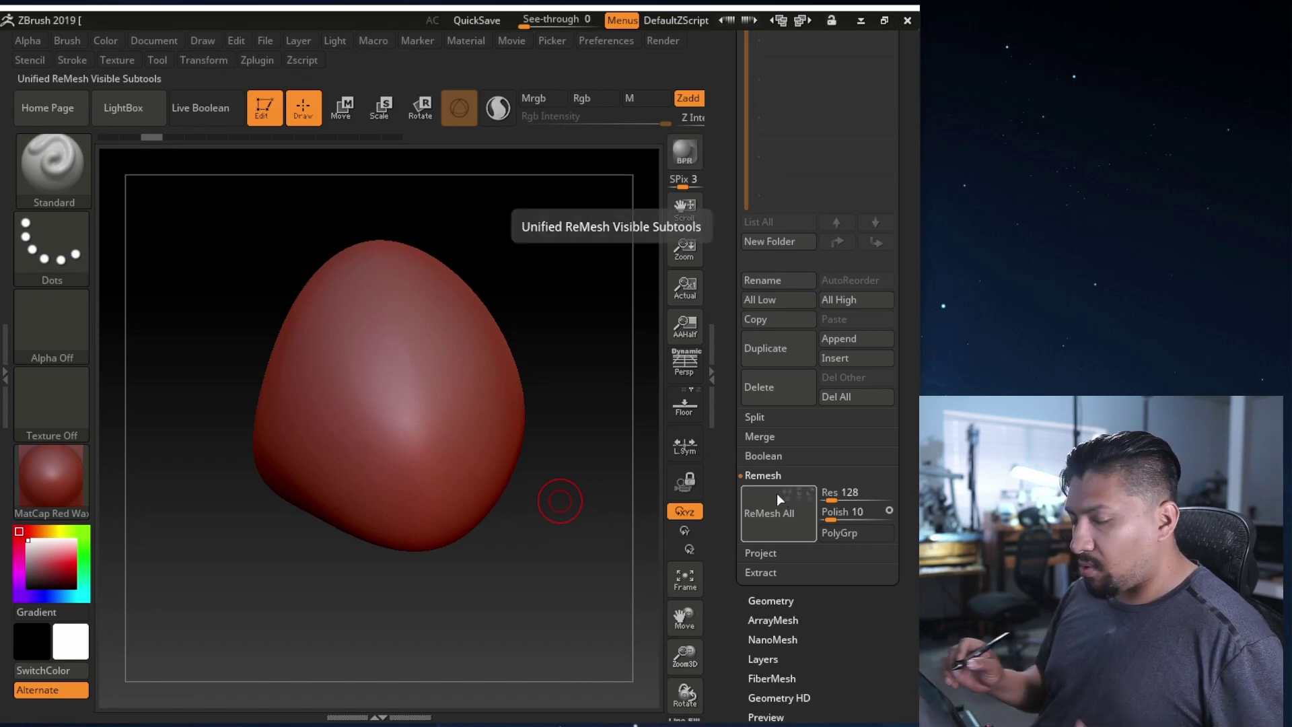
left_click_drag(833, 500, 855, 501)
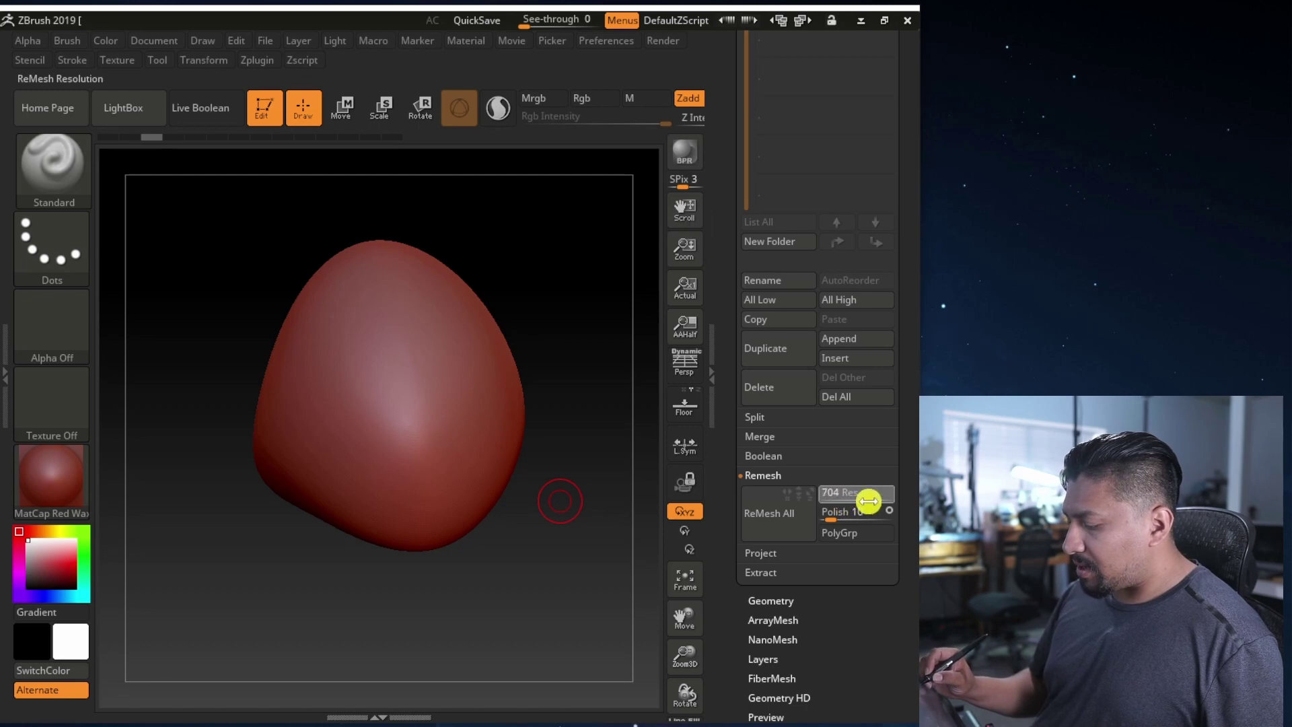
left_click_drag(834, 519, 853, 520)
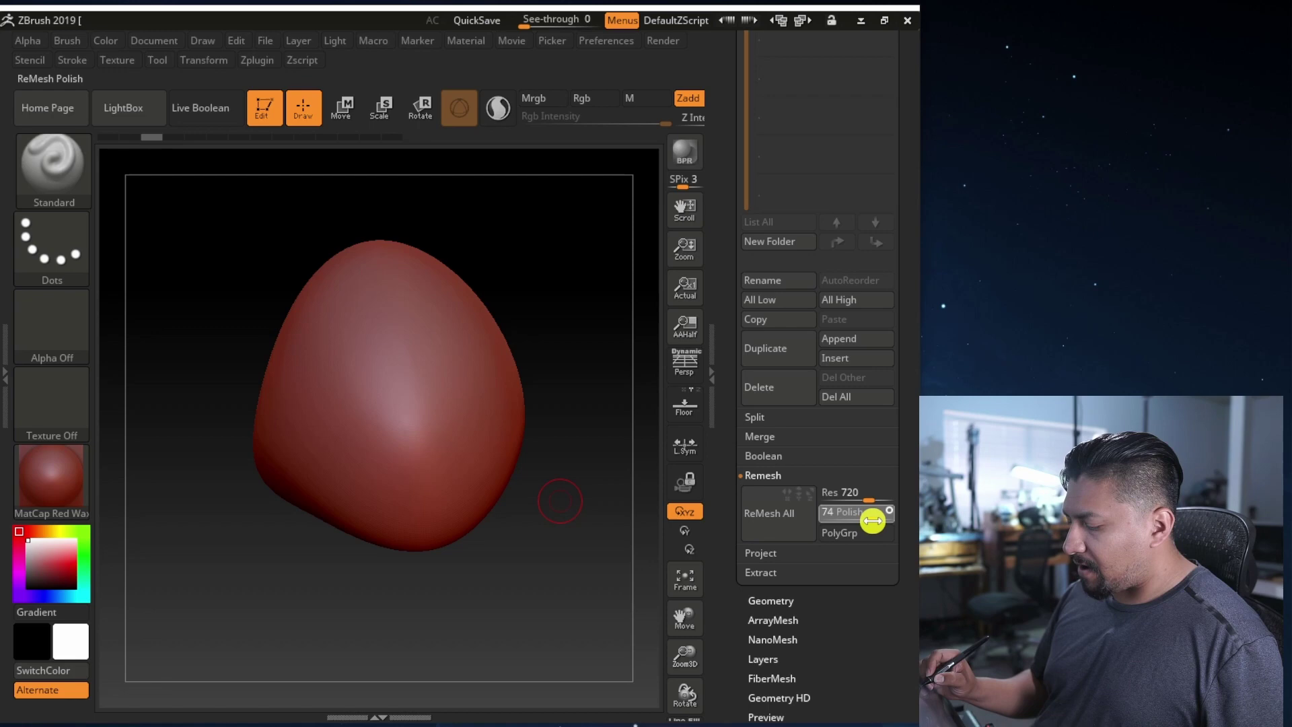
mouse_move(874, 520)
left_mouse_down()
mouse_move(897, 509)
mouse_move(872, 517)
left_mouse_up()
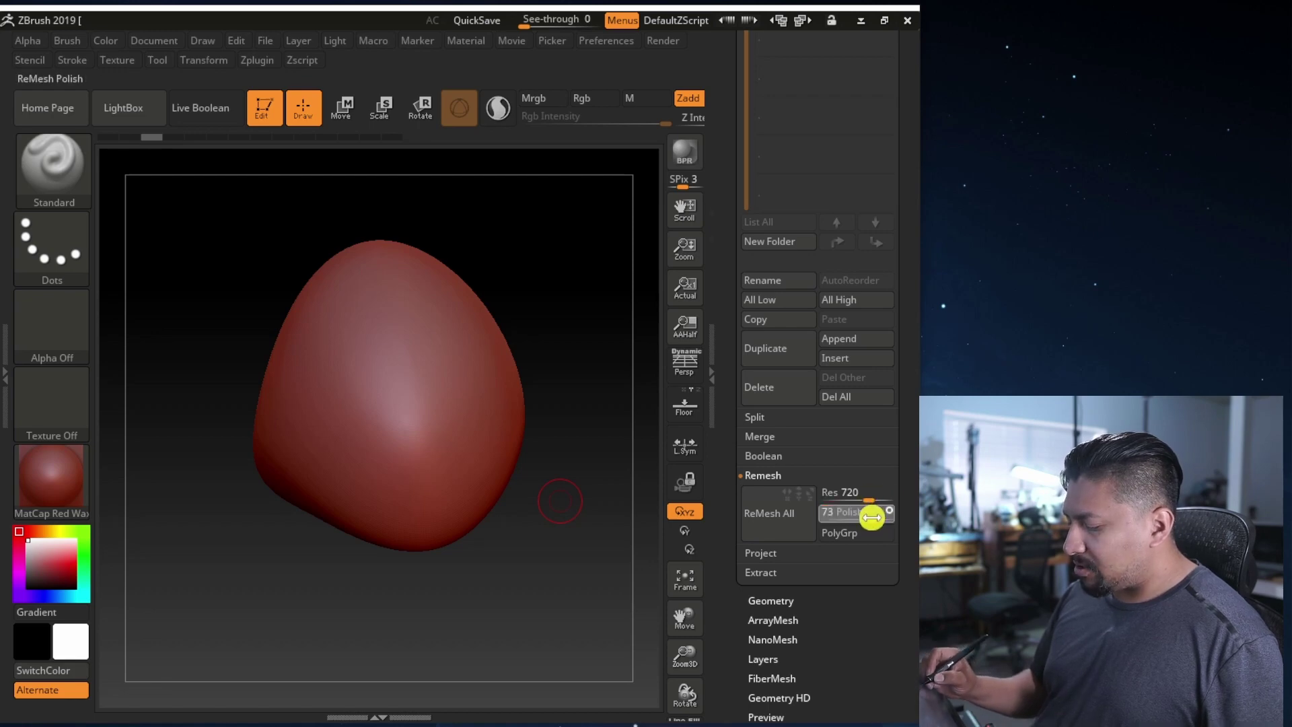
left_click(870, 517)
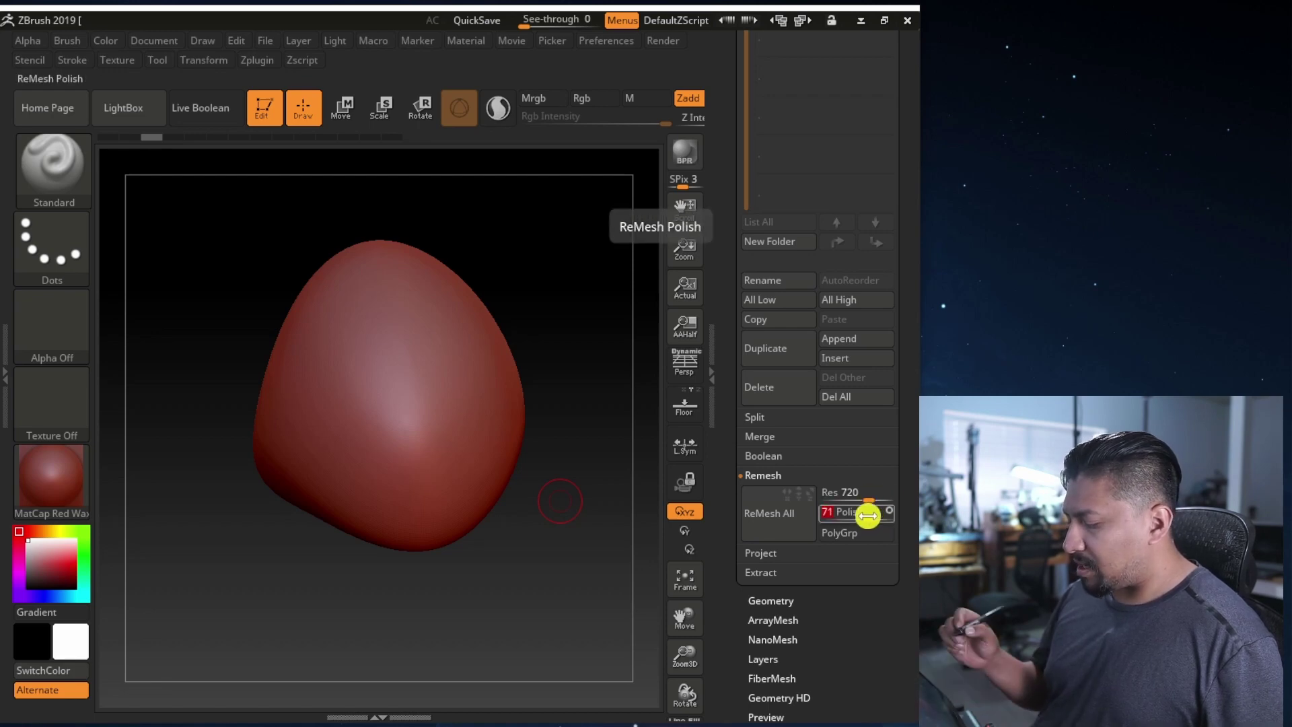
left_click(769, 514)
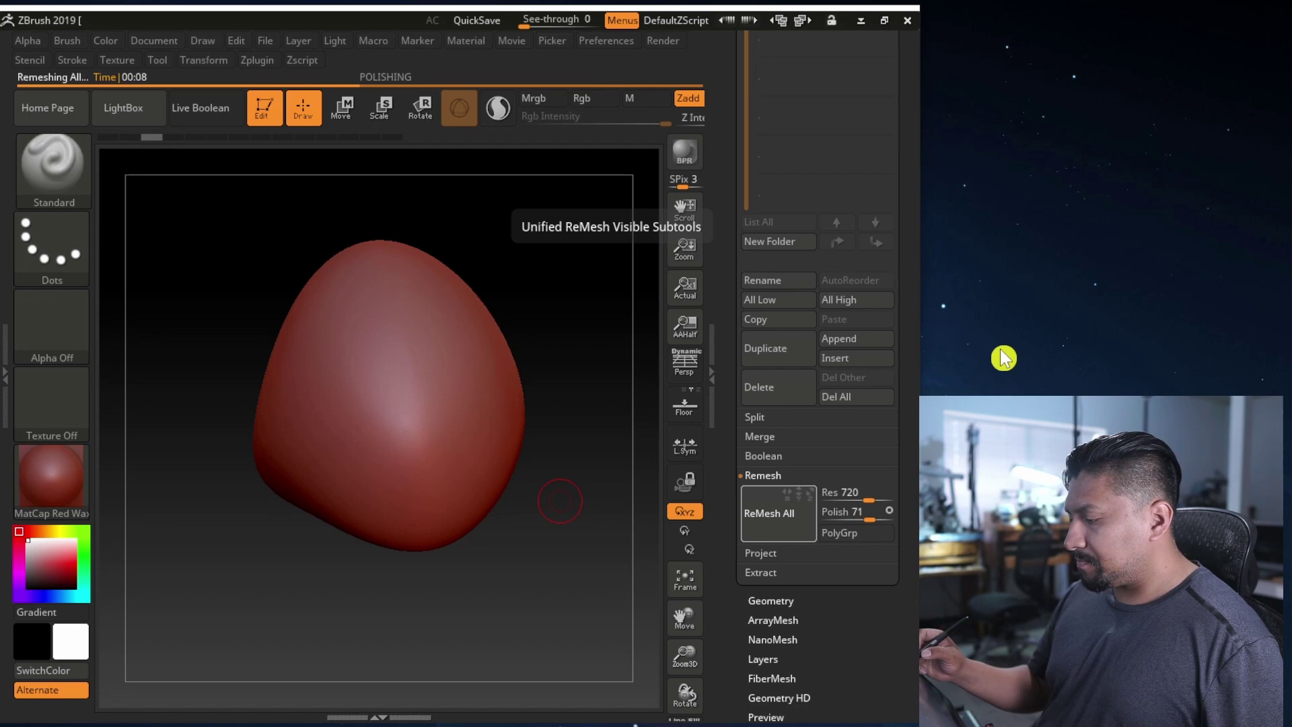
- Make Skin_ZbRhyno T 1 the active subtool and hide the original ZbRhyno T 1 subtool
left_click_drag(724, 372, 730, 499)
left_click(777, 413)
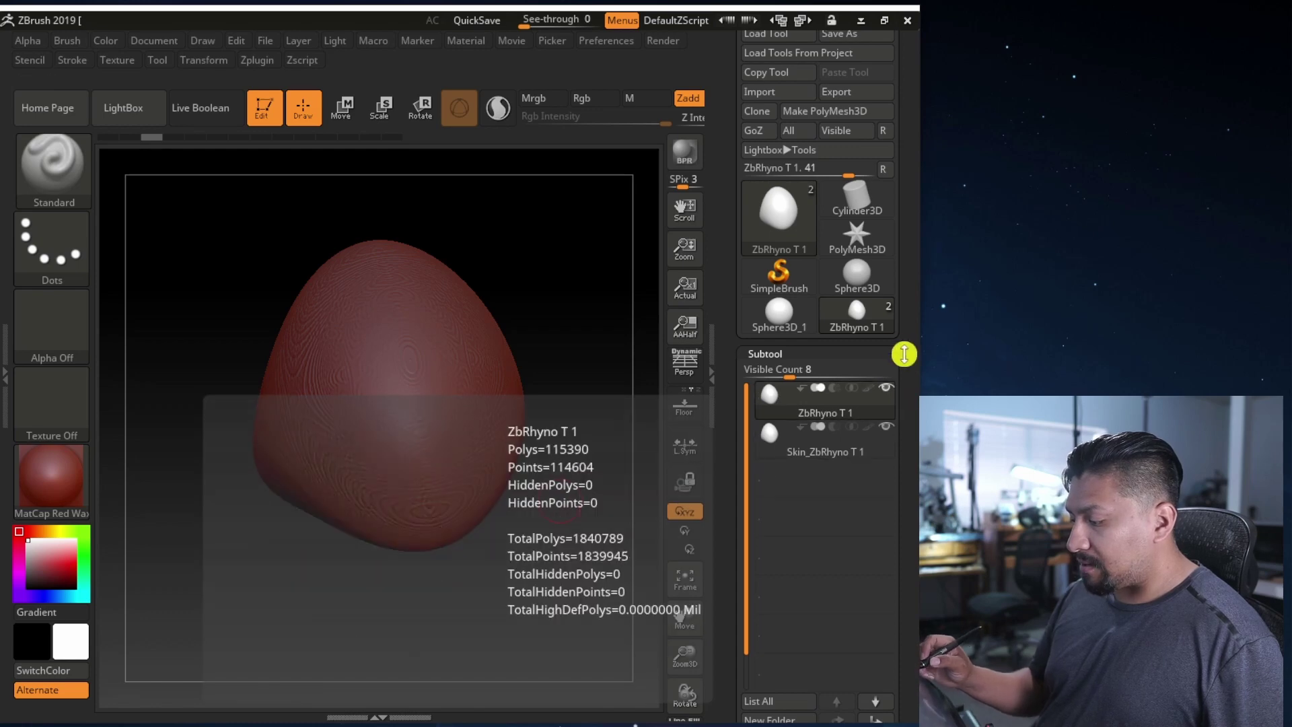
left_click(774, 434)
left_click(886, 388)
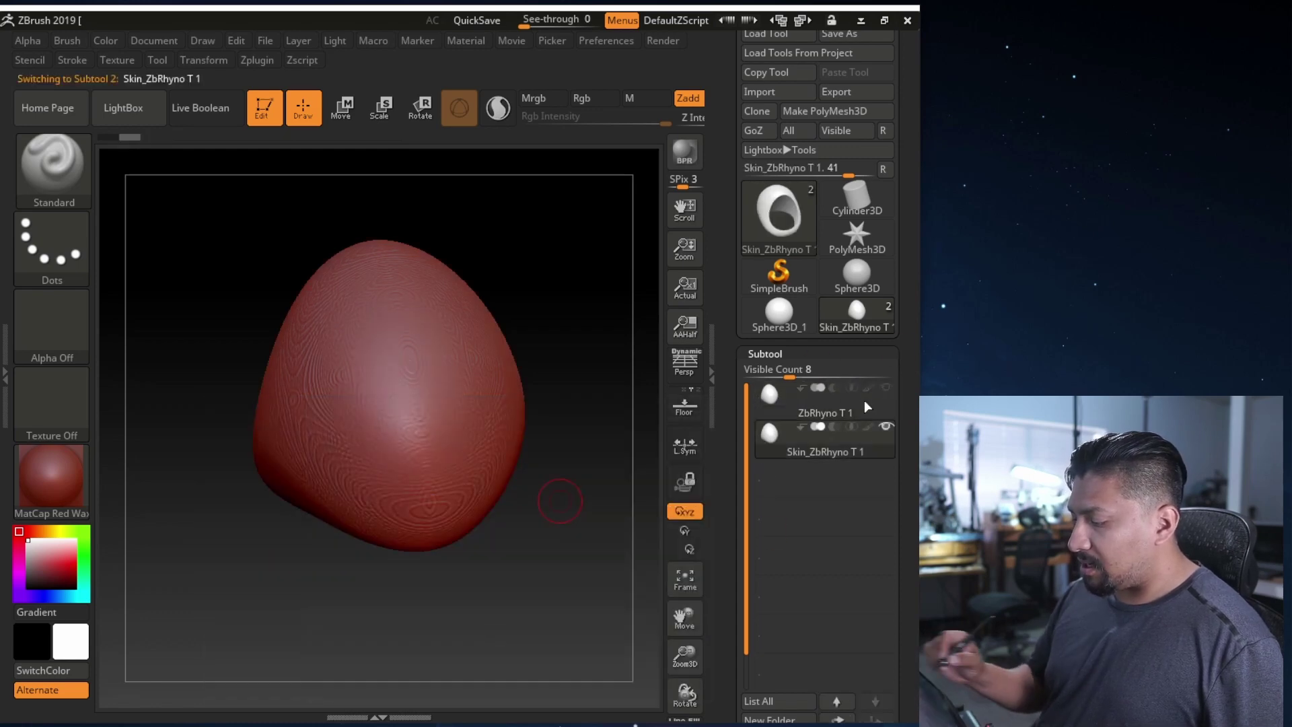
left_click_drag(528, 346, 527, 464)
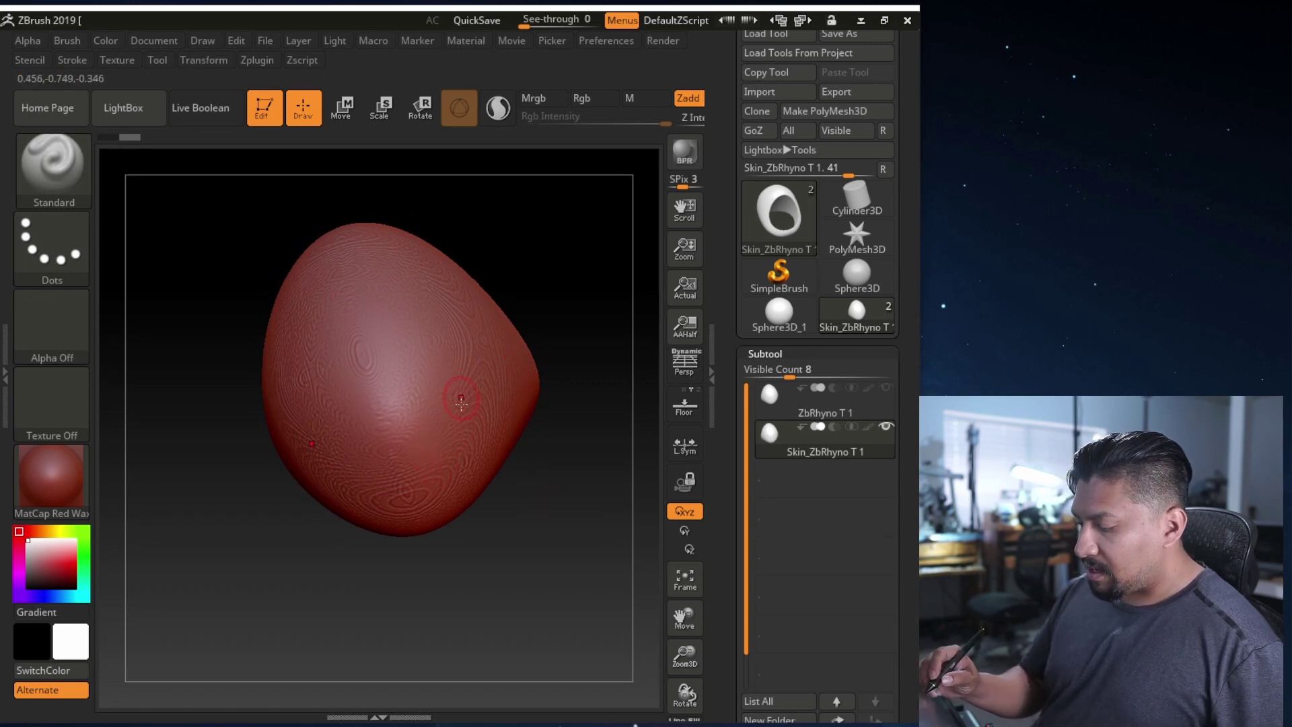
- Choose the ClayBuildup brush and try mirrored strokes on the lower part of the remeshed dome
key("space")
left_click(369, 446)
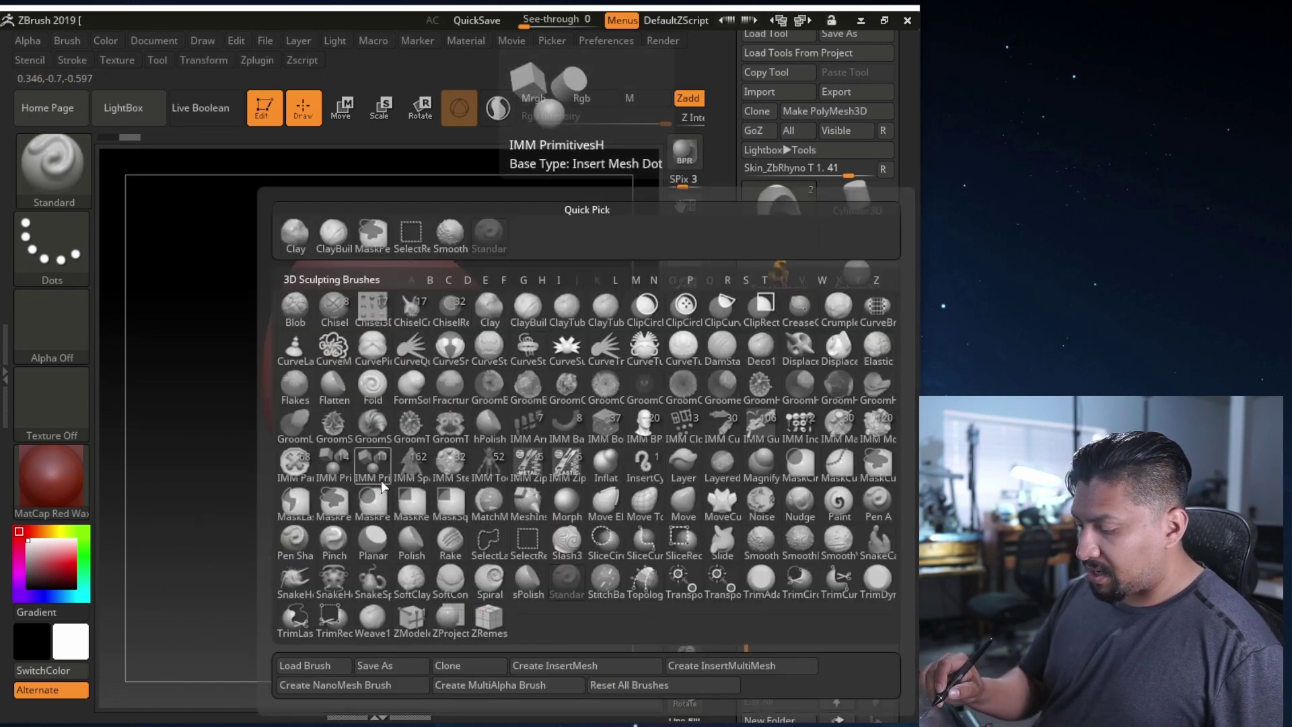
left_click(332, 239)
mouse_move(470, 441)
right_mouse_down()
mouse_move(518, 421)
mouse_move(458, 407)
right_mouse_up()
left_click_drag(427, 407, 424, 515)
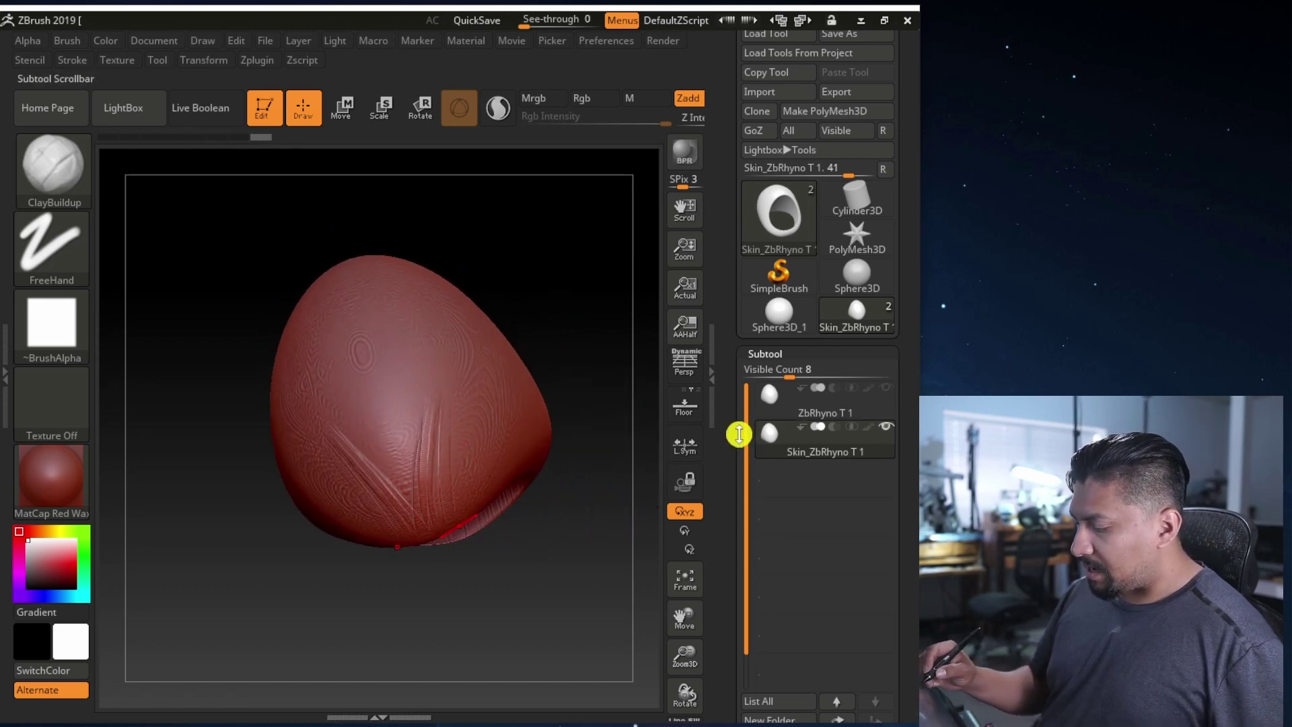
- Try subdividing the remeshed ring with Divide in its geometry settings
left_click_drag(734, 441, 737, 343)
left_click_drag(738, 617, 734, 453)
left_click(764, 318)
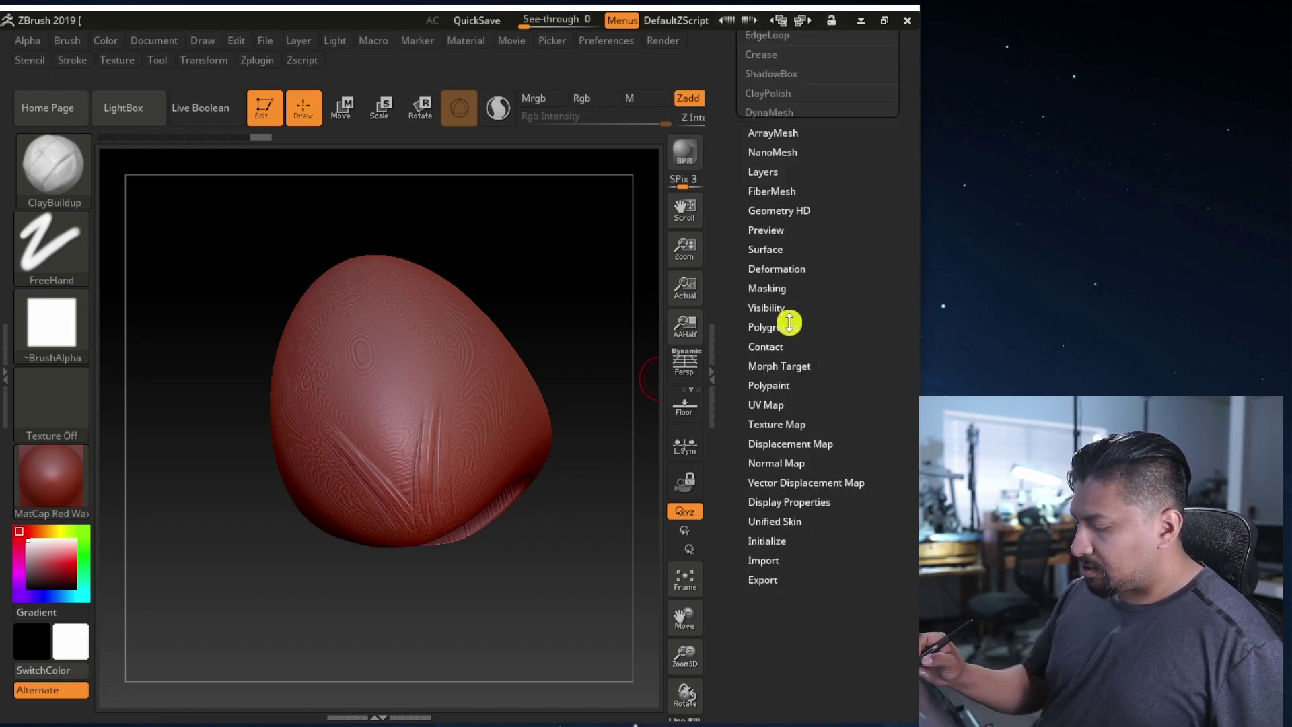
left_click_drag(735, 293, 736, 453)
left_click(762, 314)
mouse_move(534, 543)
left_mouse_down()
mouse_move(459, 508)
mouse_move(532, 545)
left_mouse_up()
right_click_drag(522, 548, 457, 513)
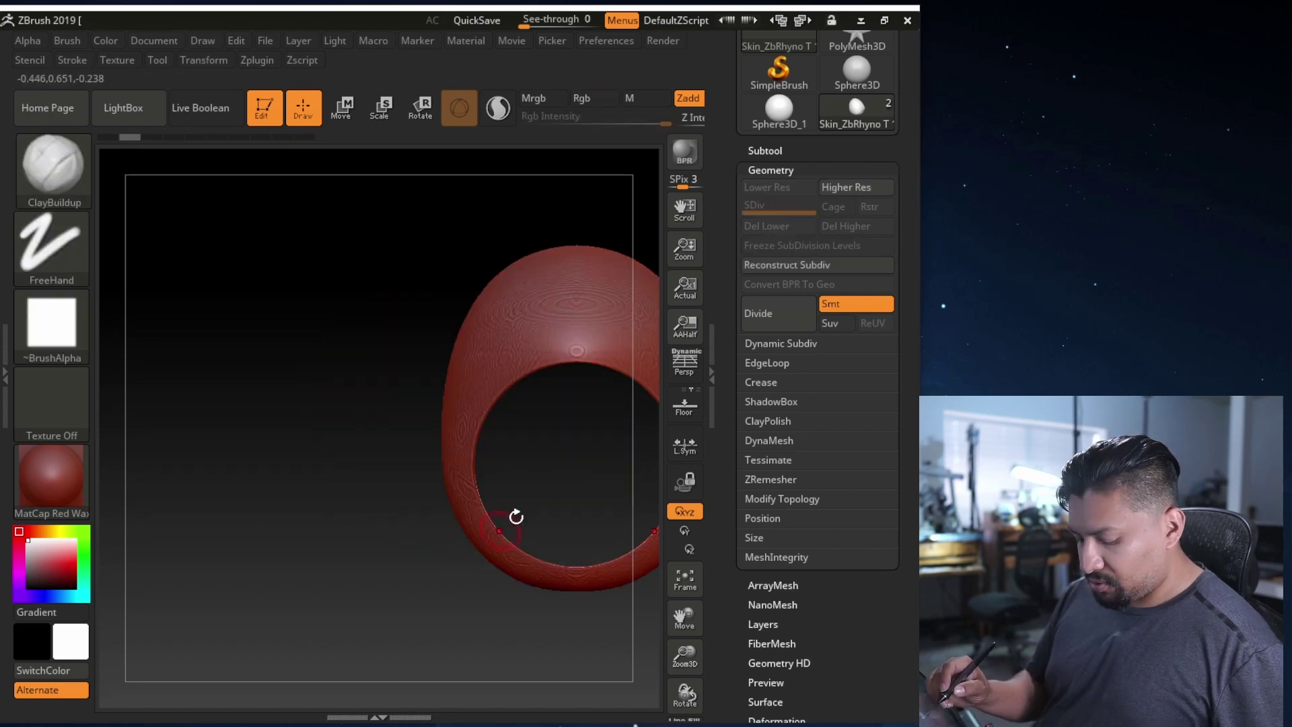
- Enlarge the brush draw size and smooth the remesh ridges on the front of the dome with the Smooth brush
mouse_move(516, 517)
left_mouse_down("alt")
mouse_move(360, 512)
mouse_move(493, 471)
mouse_move(422, 298)
left_mouse_up("alt")
left_click_drag(476, 462, 487, 597, "alt")
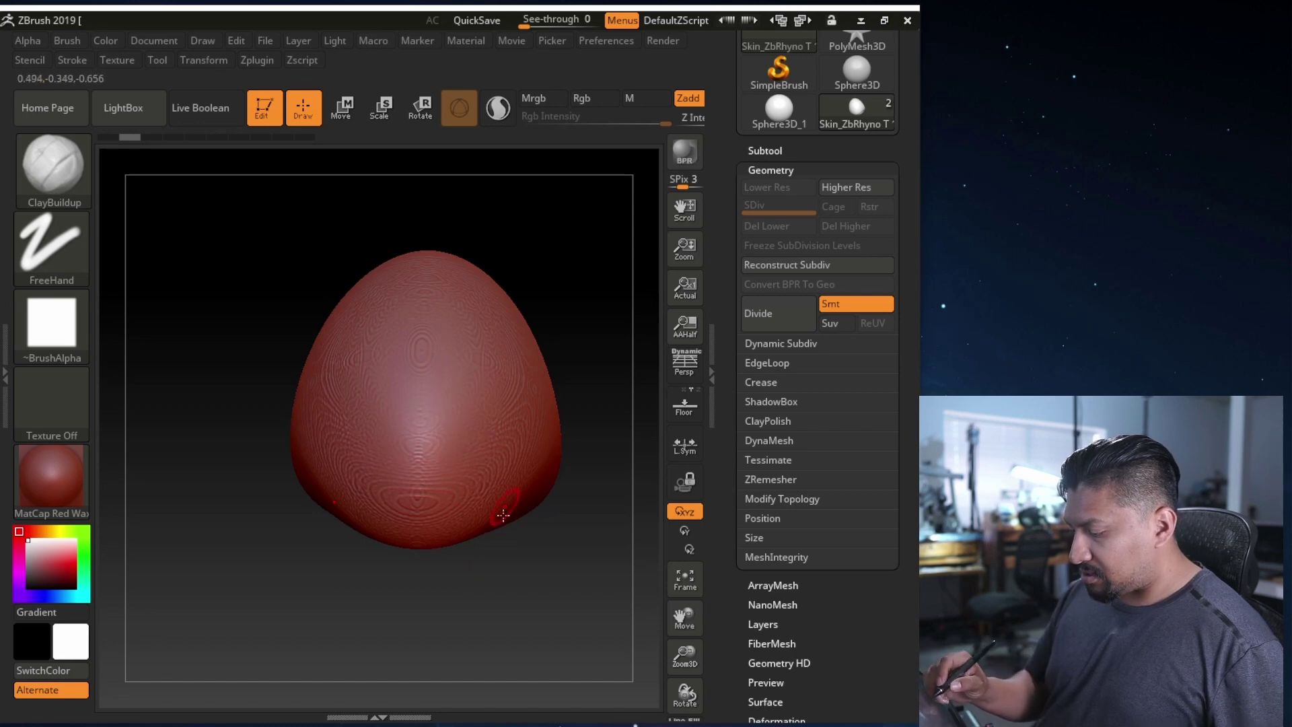
key("space")
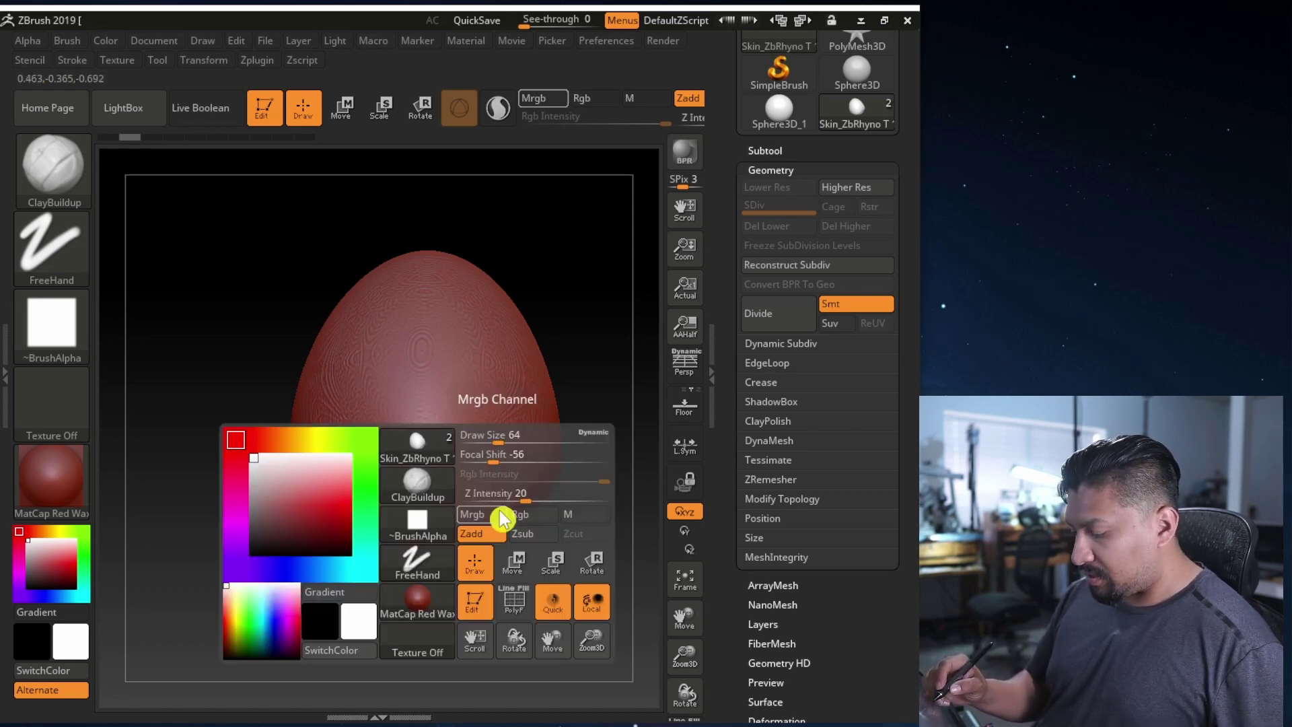
left_click_drag(497, 439, 543, 447)
key("ctrl")
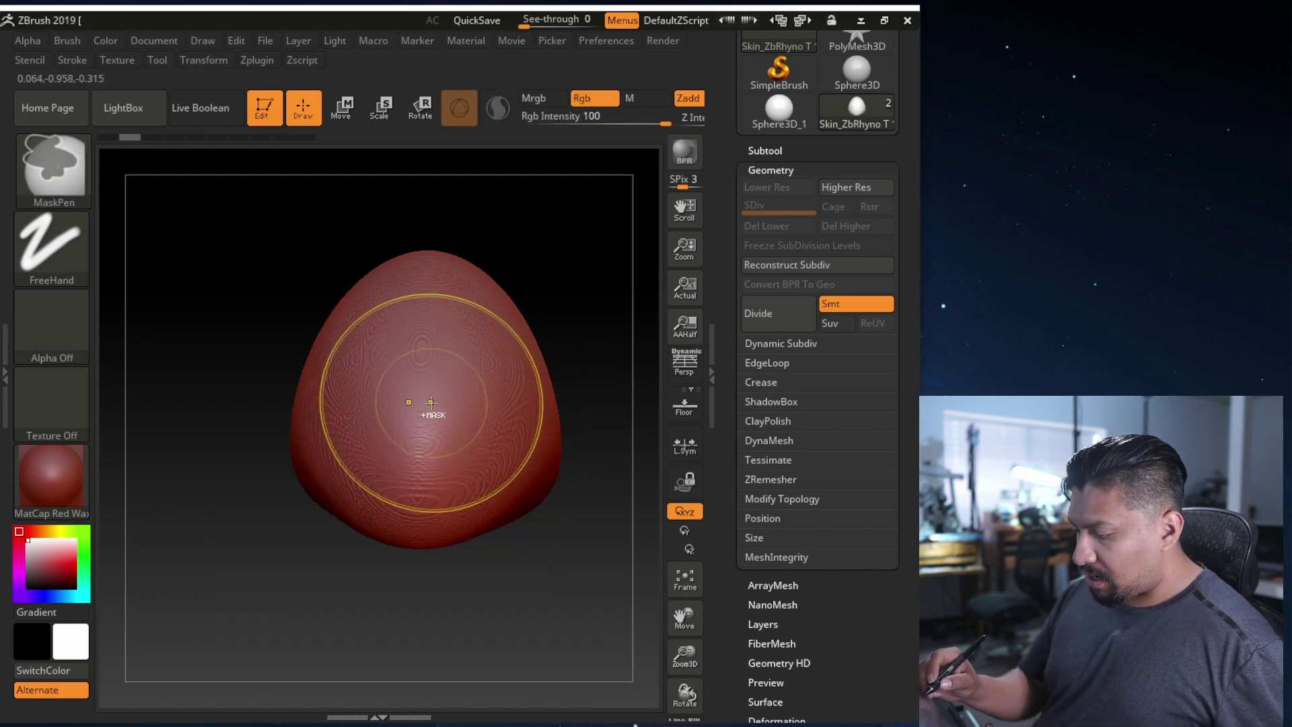
left_click_drag(429, 407, 429, 405, "shift")
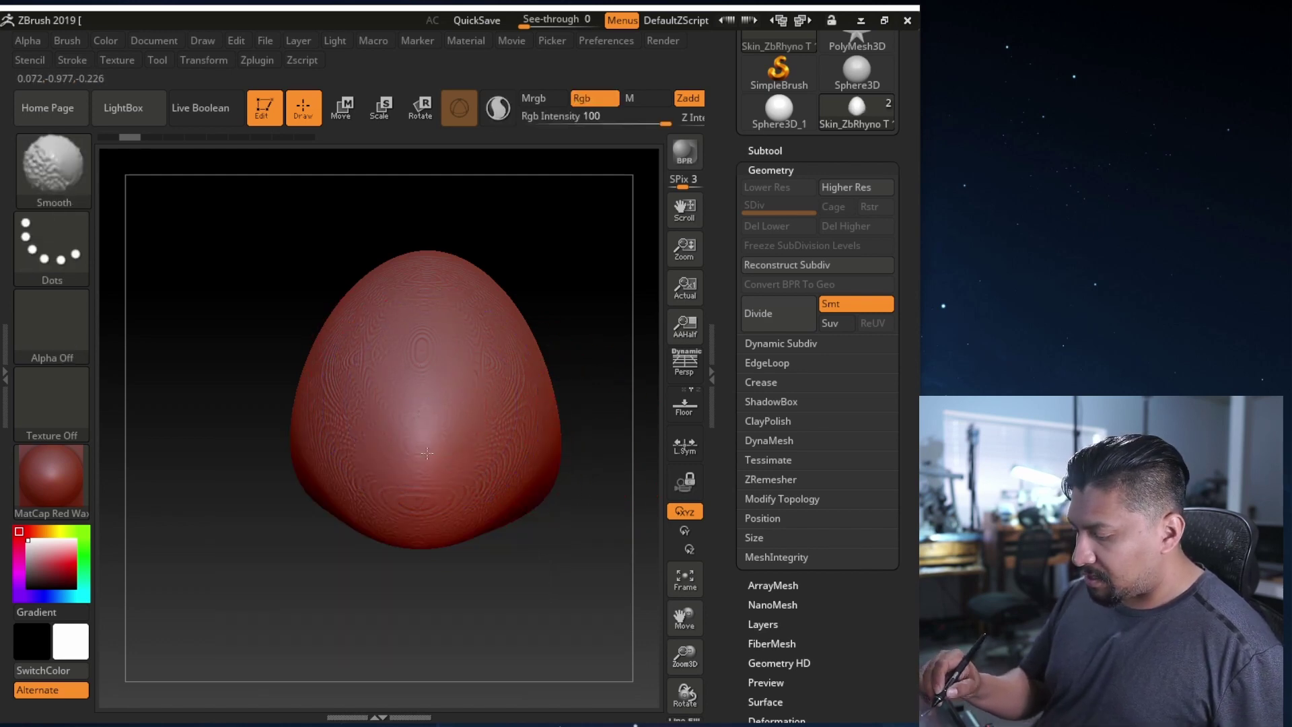
mouse_move(423, 456)
right_mouse_down()
mouse_move(490, 505)
mouse_move(502, 471)
right_mouse_up()
left_click_drag(502, 390, 474, 426, "shift")
- Smooth the remaining contour ridges across the centre and sides of the dome's top
key("space")
mouse_move(510, 420)
right_mouse_down("shift")
mouse_move(516, 474)
mouse_move(401, 429)
right_mouse_up("shift")
left_click_drag(402, 429, 427, 453)
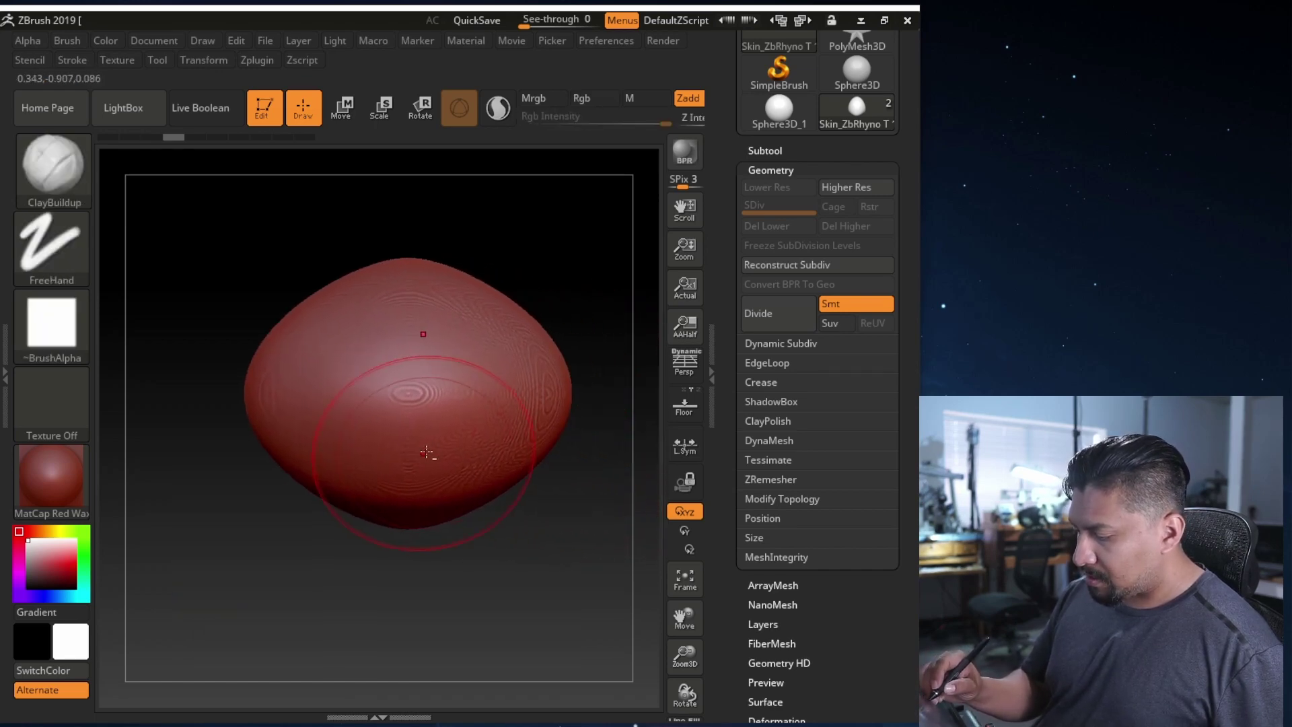
key("shift")
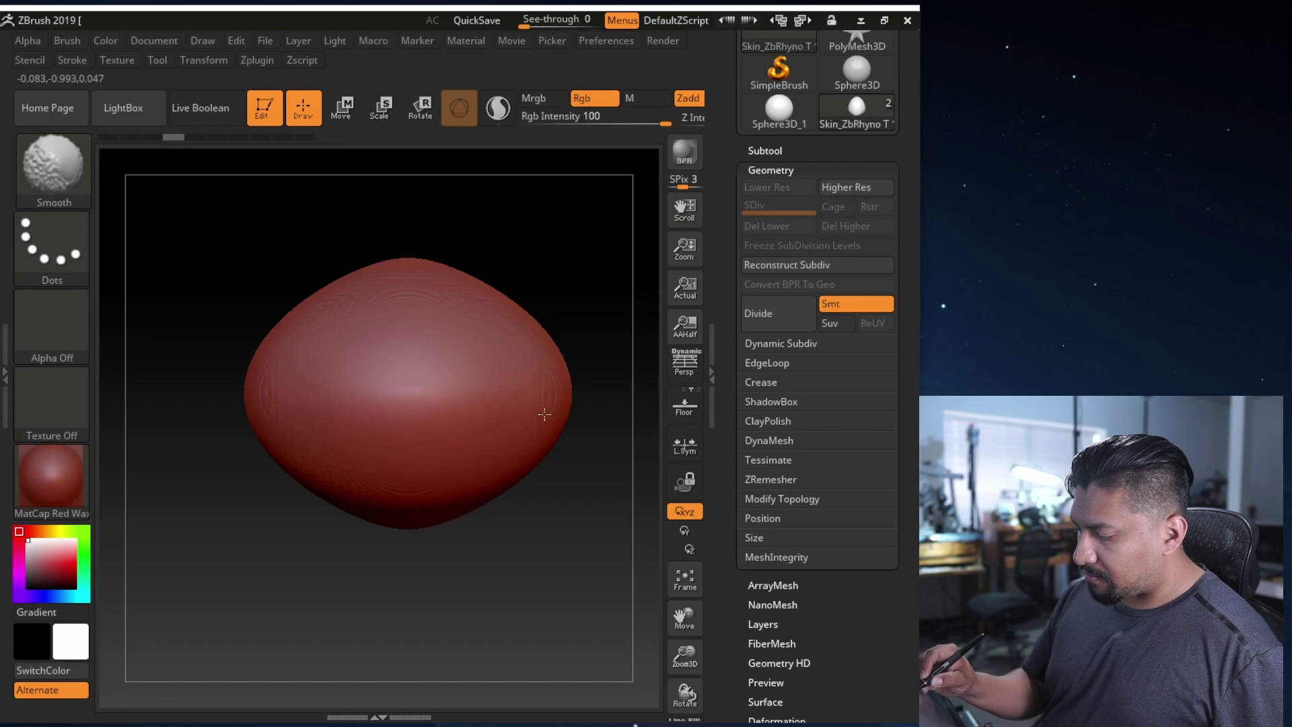
left_click_drag(523, 554, 470, 482)
key("shift")
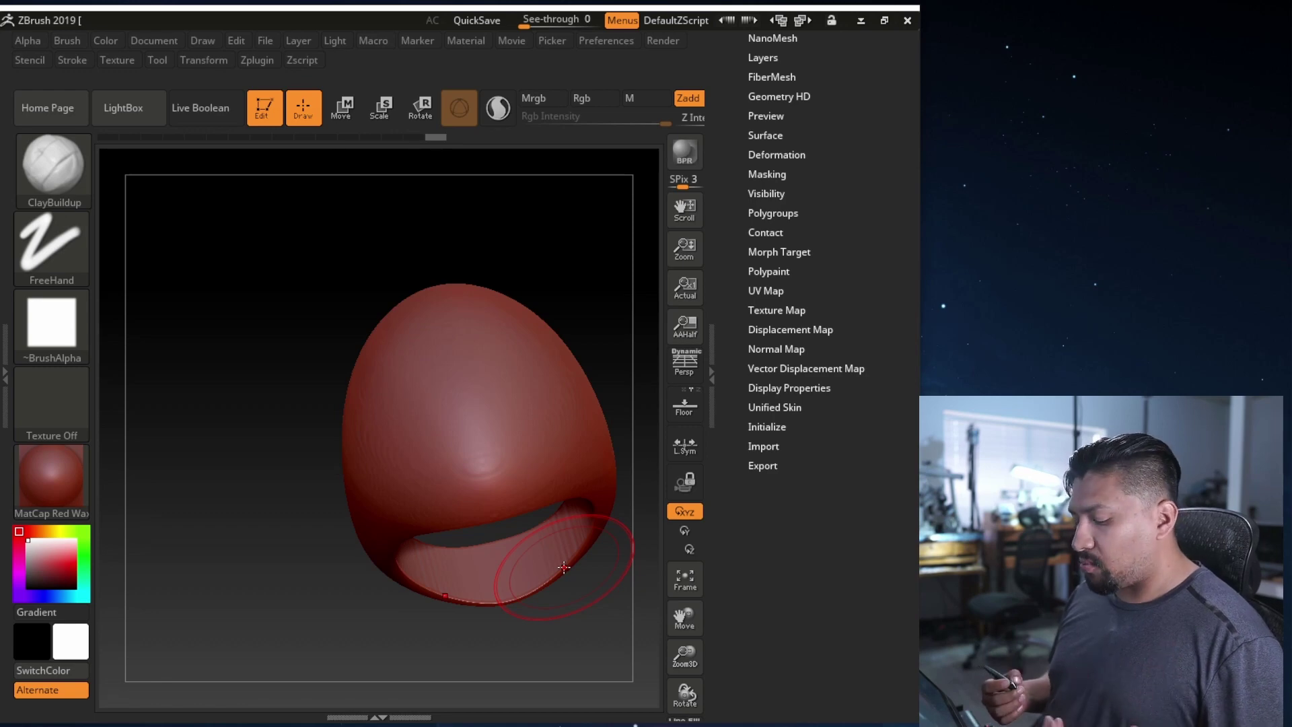
- Append a Plane3D mesh as a new subtool alongside the remeshed ring
mouse_move(505, 568)
left_mouse_down()
mouse_move(488, 539)
mouse_move(496, 502)
mouse_move(527, 538)
left_mouse_up()
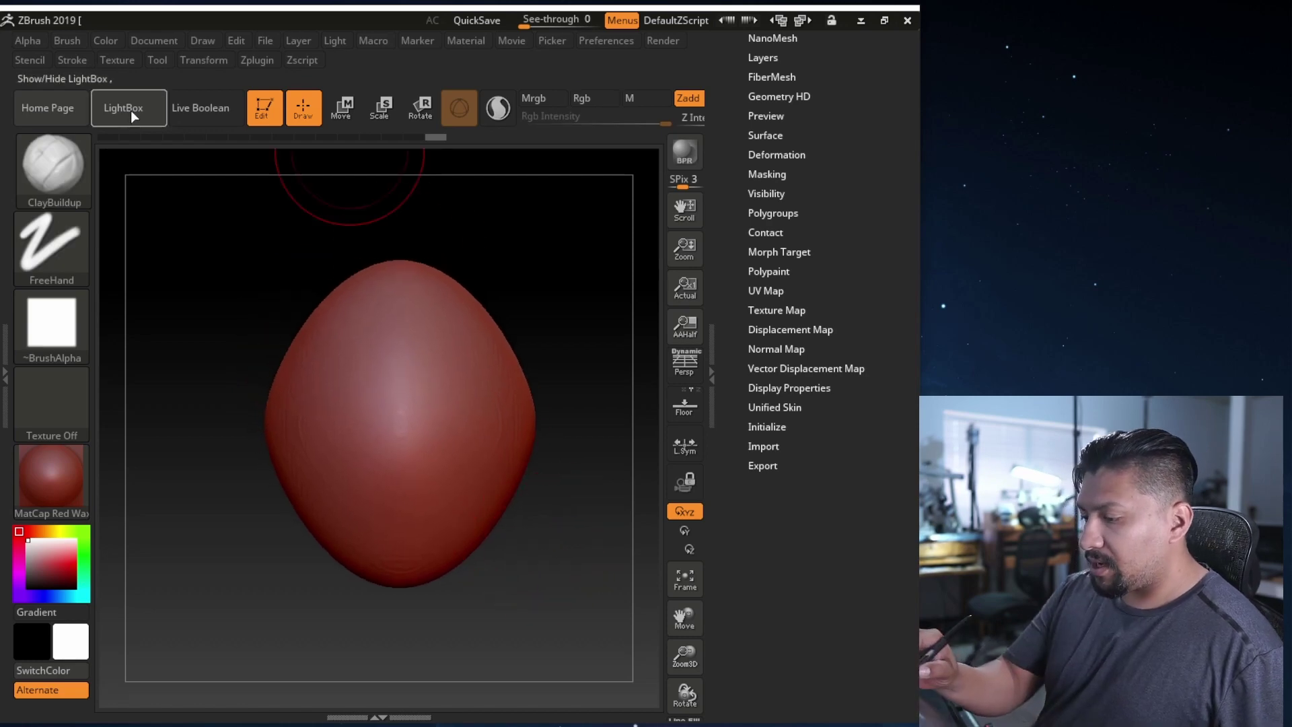
left_click_drag(715, 301, 738, 563)
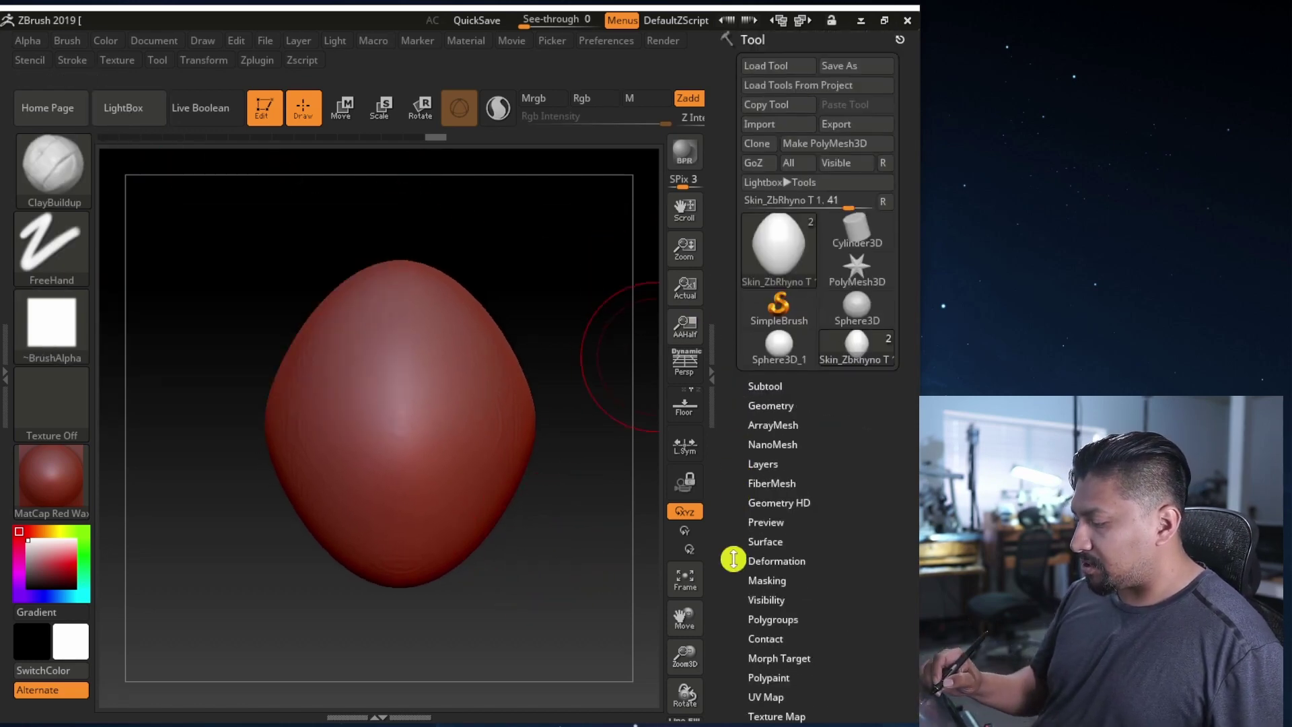
left_click(751, 389)
left_click_drag(739, 507, 737, 373)
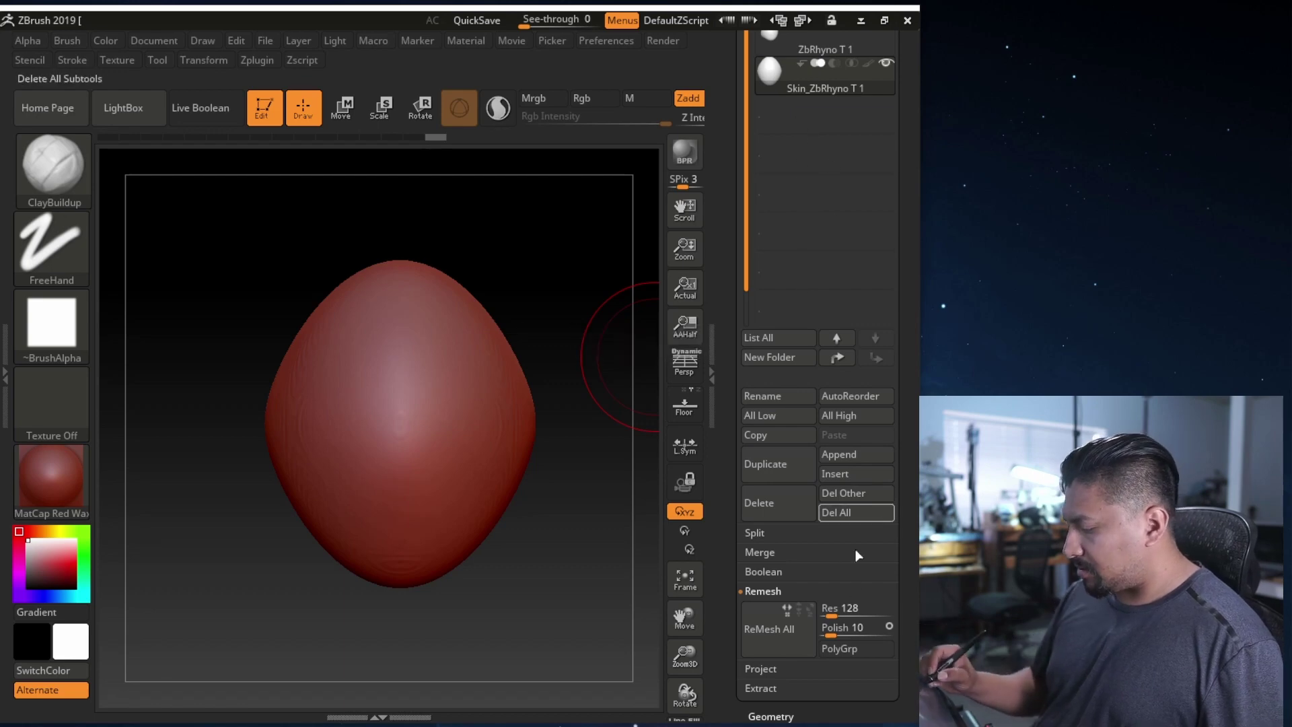
left_click(846, 453)
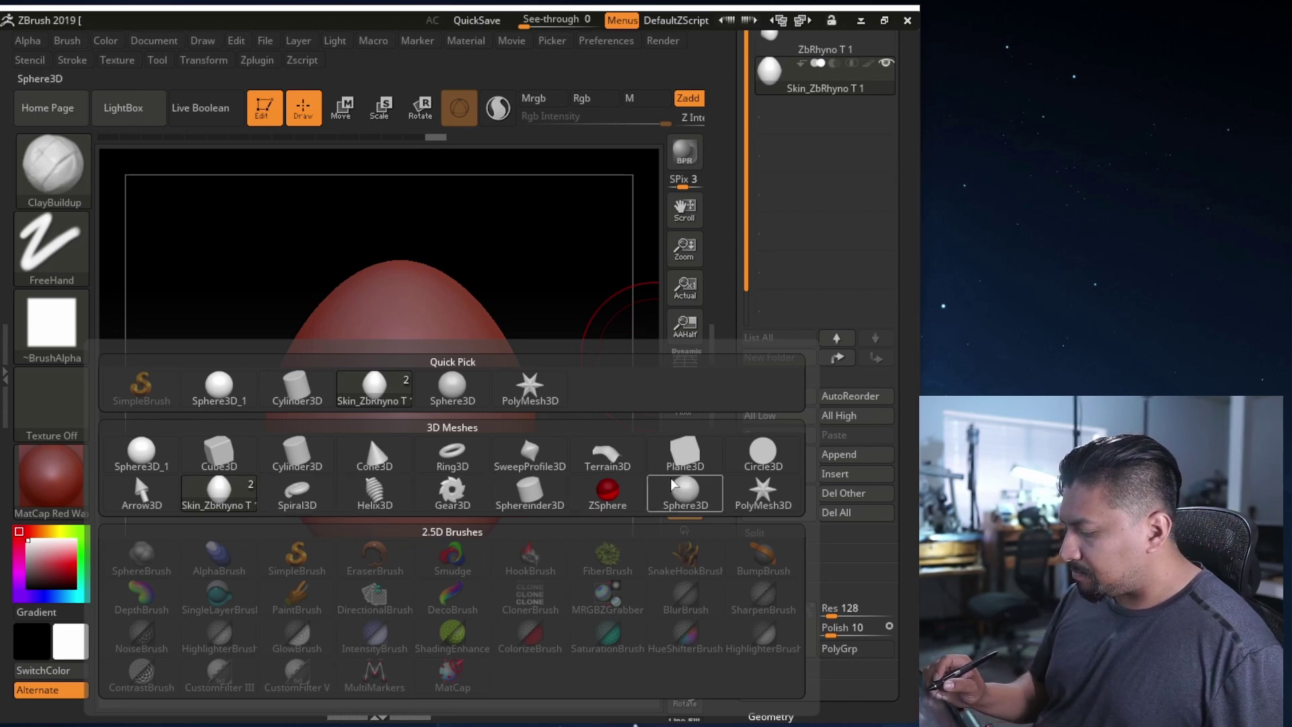
mouse_move(698, 457)
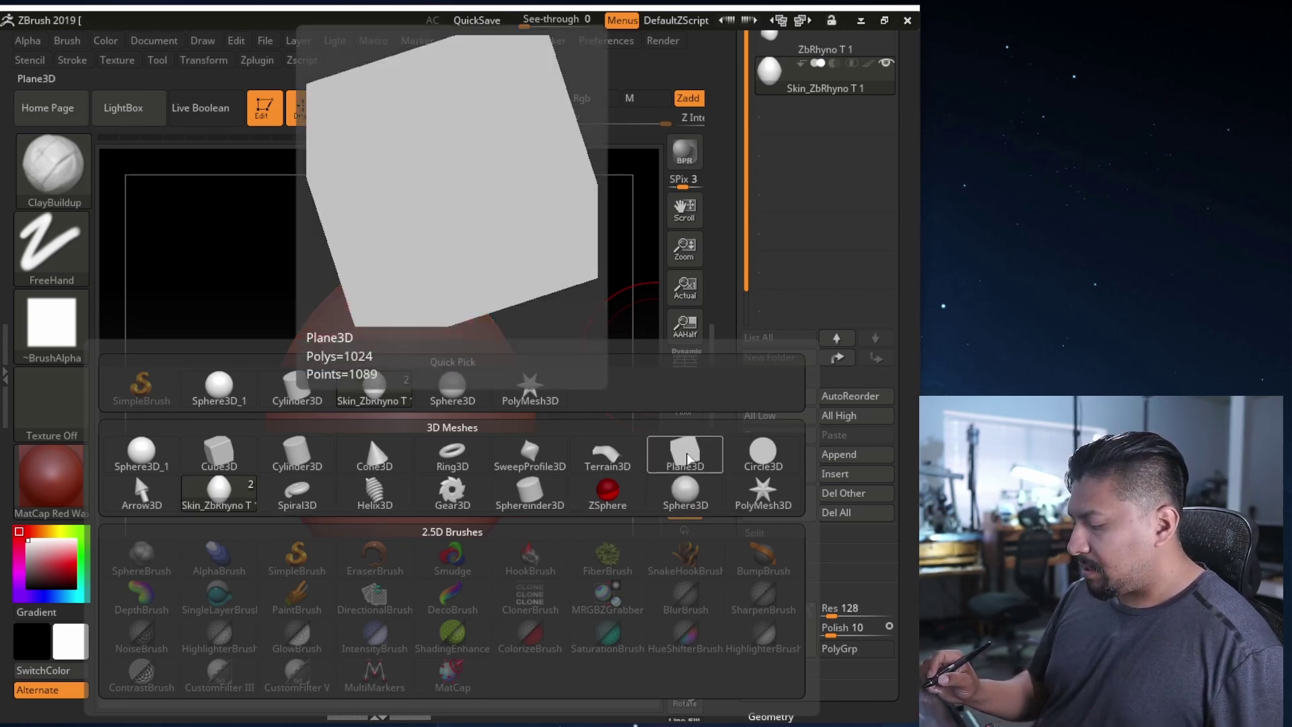
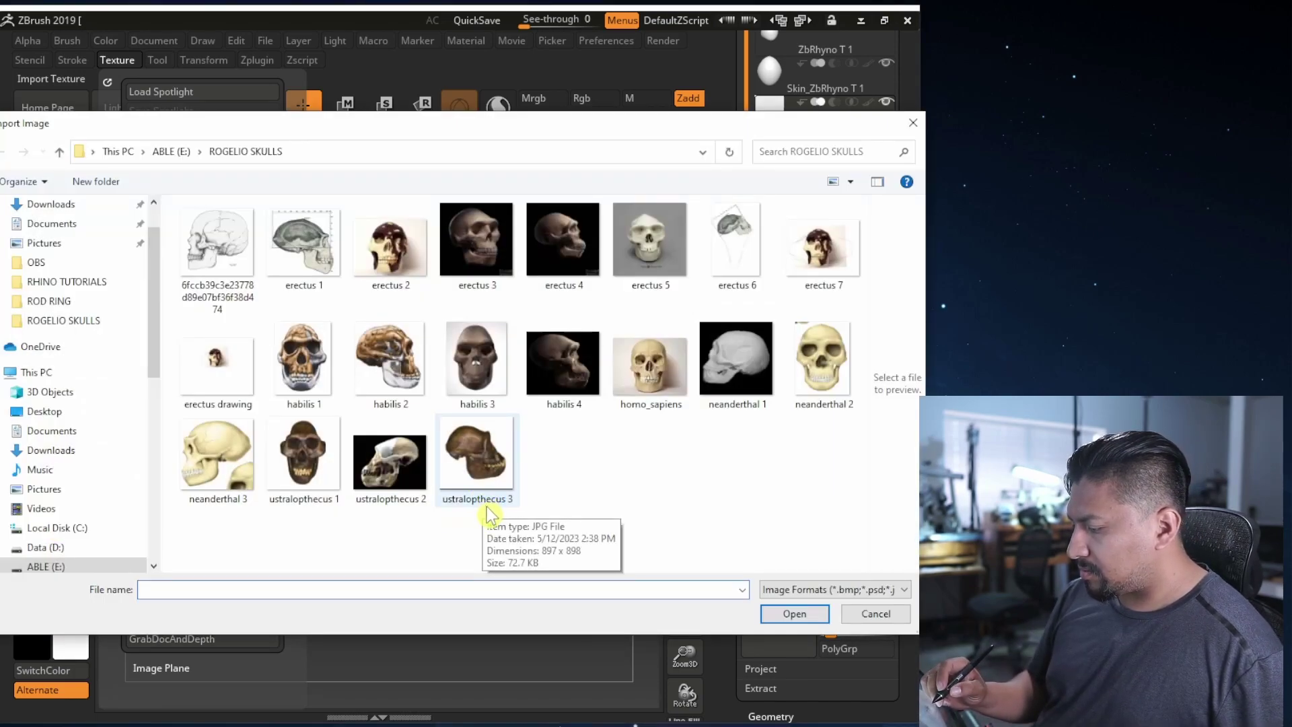
- Import the side-view skull line drawing from the ROGELIO SKULLS folder as a texture
double_click(216, 242)
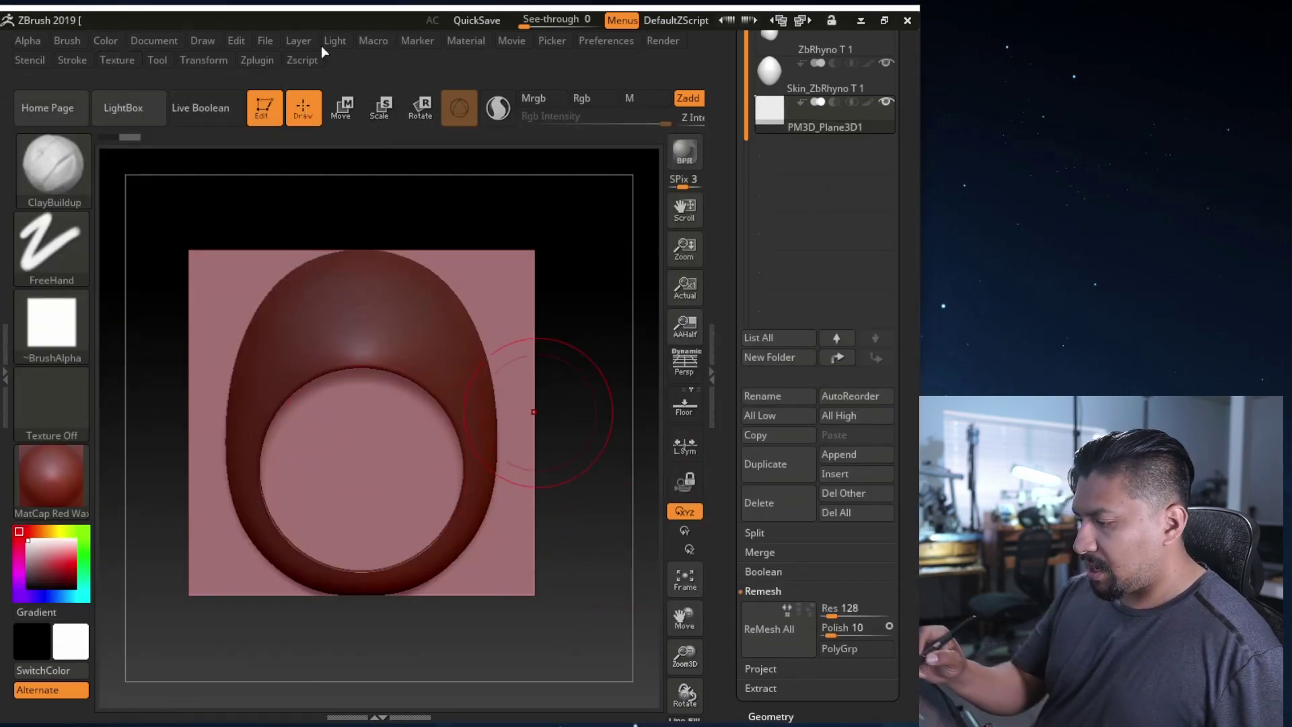
left_click(157, 60)
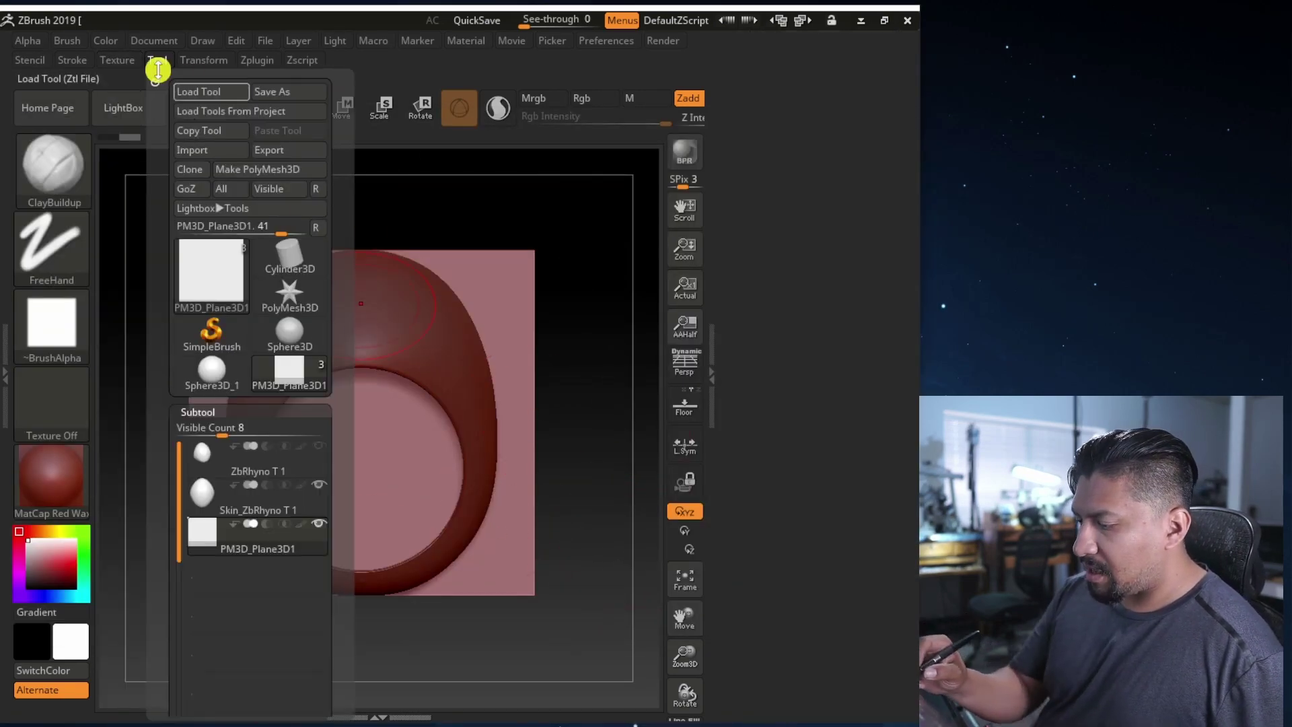
mouse_move(122, 64)
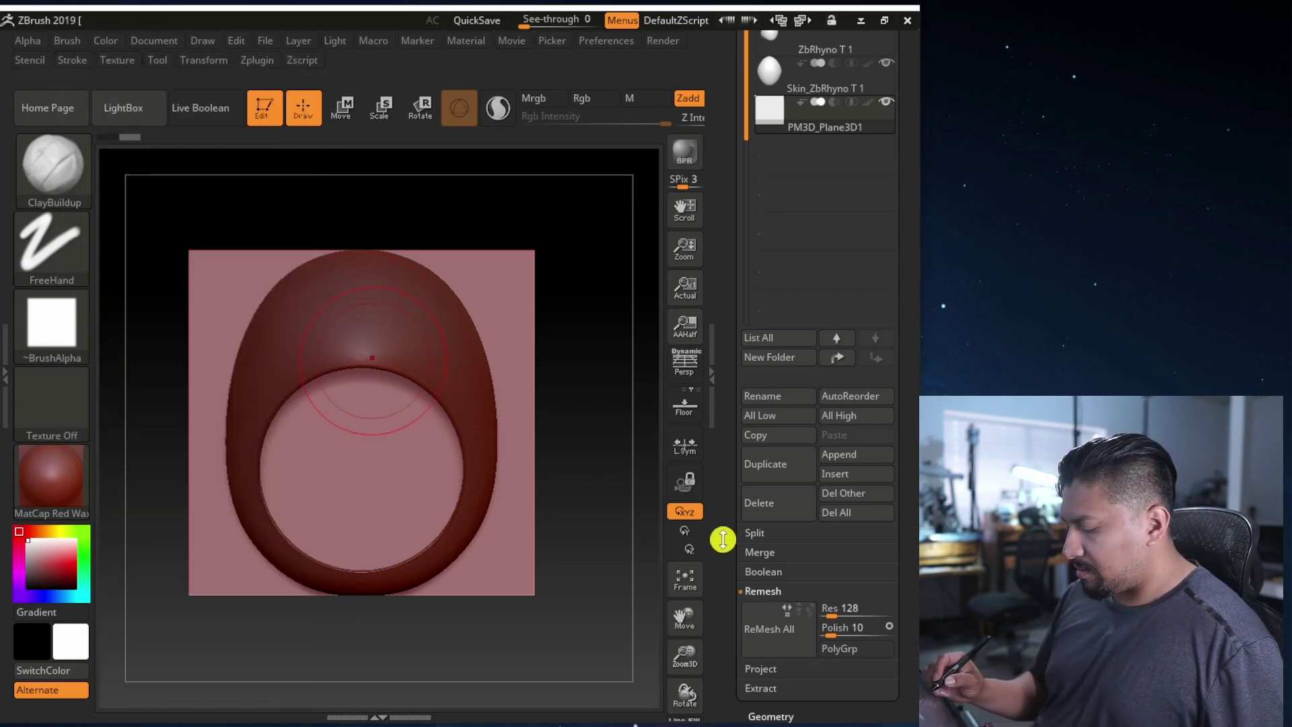
- Switch the material from the red wax MatCap to SkinShade4
left_click_drag(722, 556, 721, 566)
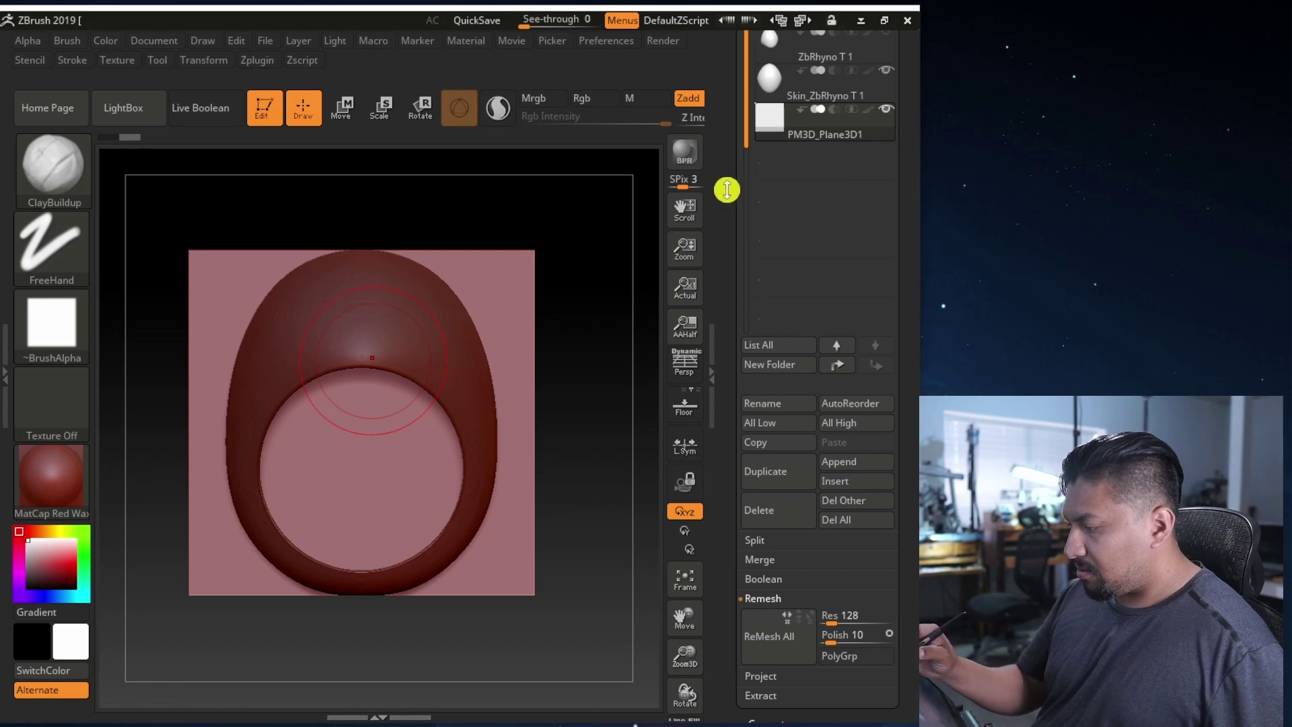
left_click_drag(726, 190, 721, 201)
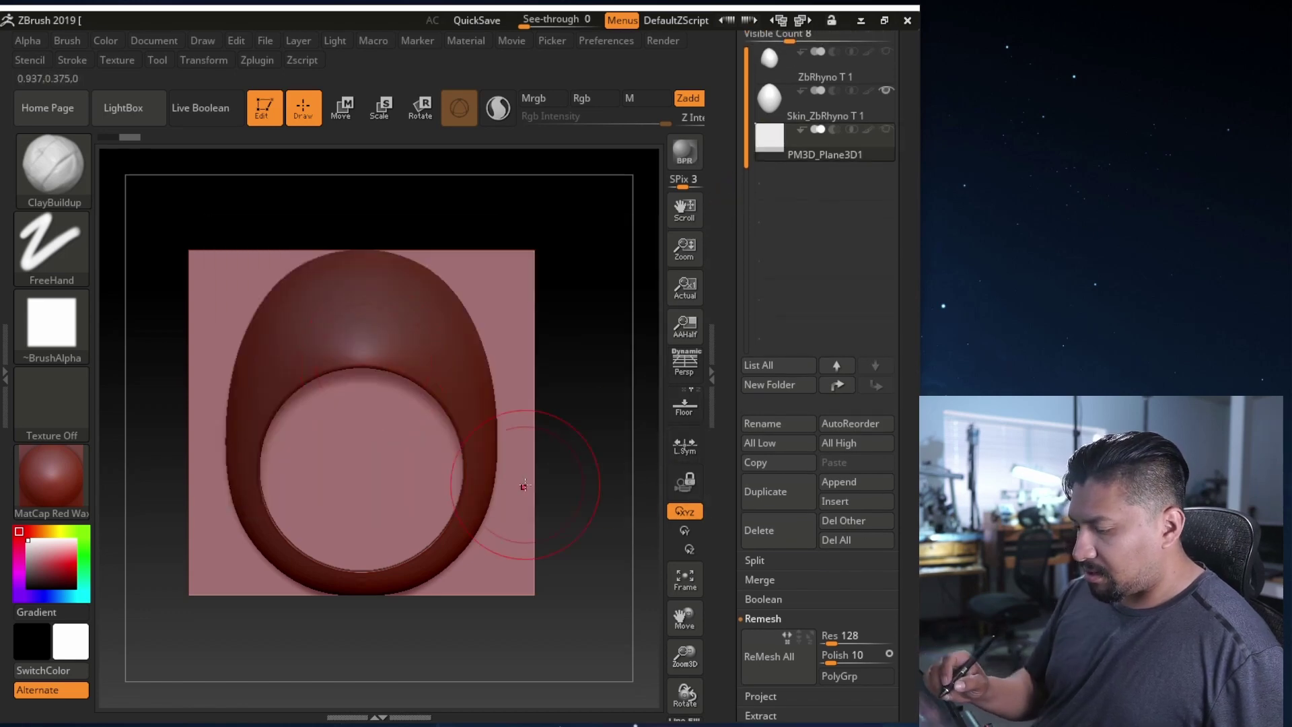
left_click(45, 470)
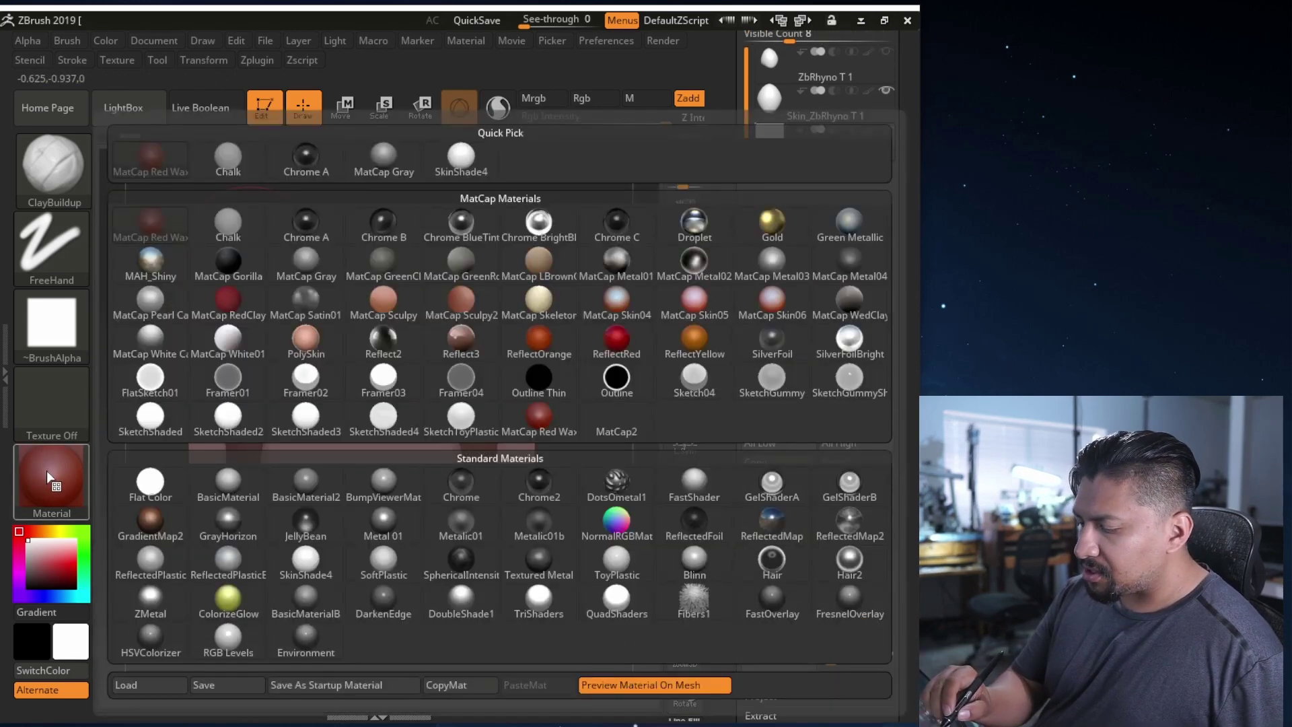
left_click(463, 159)
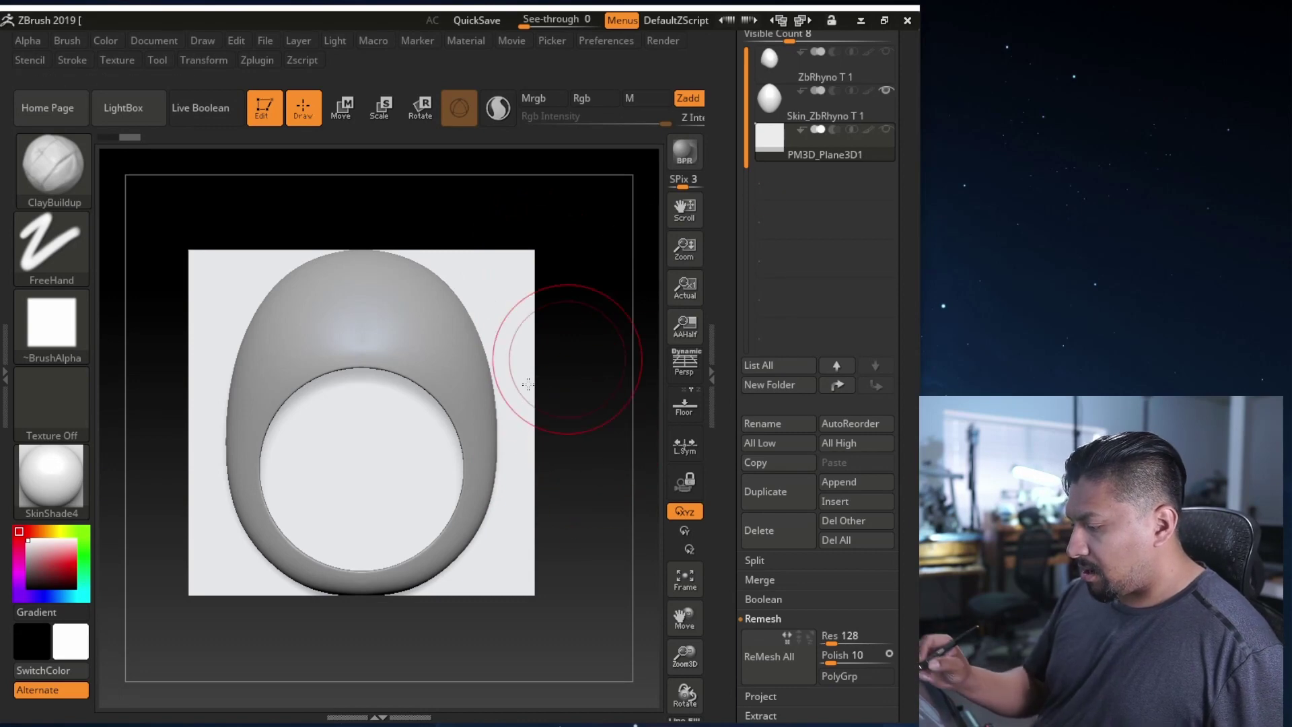
- Hide the Skin_ZbRhyno T 1 subtool so that only the plane is displayed
left_click_drag(742, 298, 741, 294)
left_click_drag(731, 204, 733, 272)
left_click(765, 152)
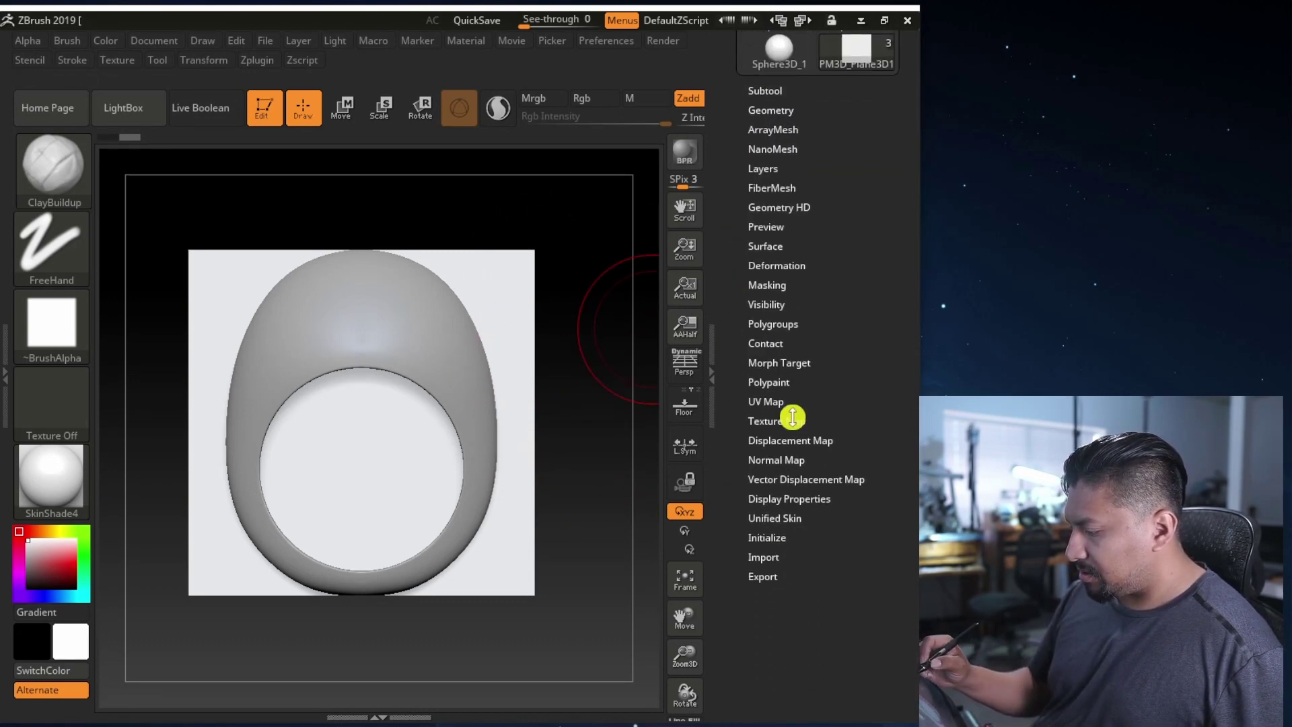
left_click_drag(775, 421, 774, 718)
left_click(766, 386)
left_click_drag(729, 476, 729, 452)
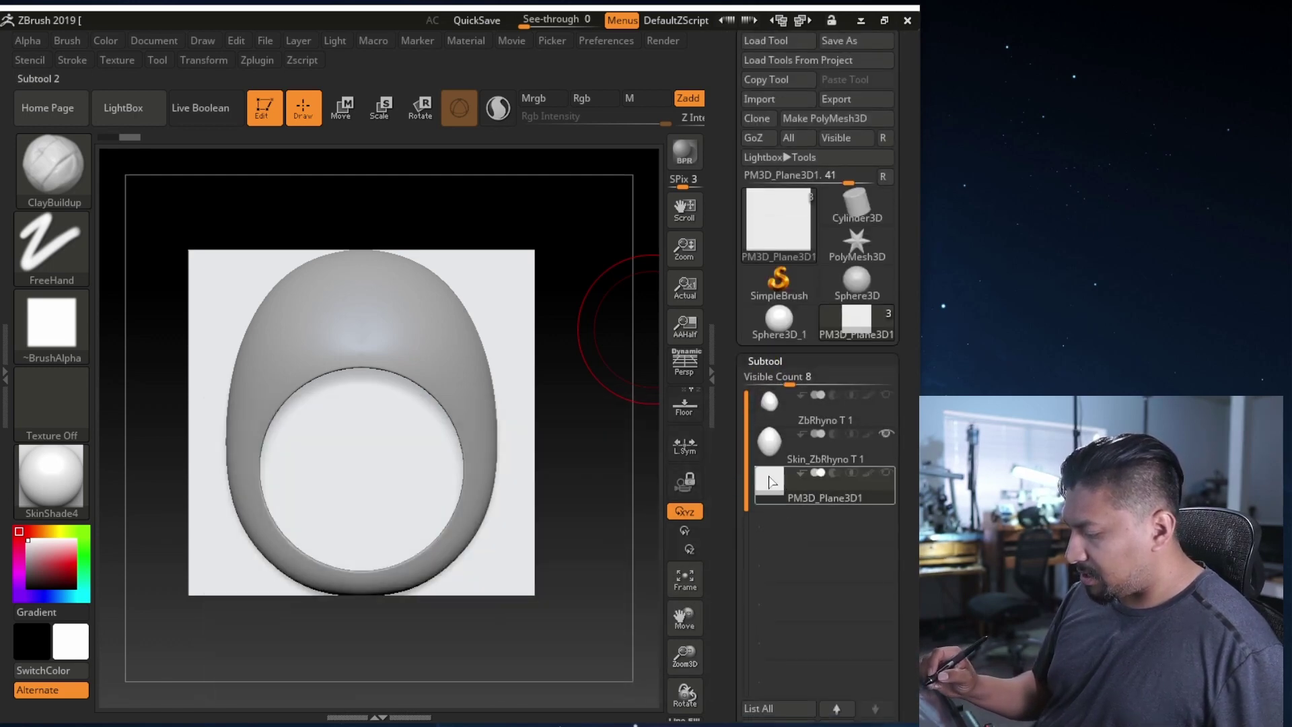
left_click(886, 434)
left_click_drag(729, 522, 809, 385)
left_click(765, 300)
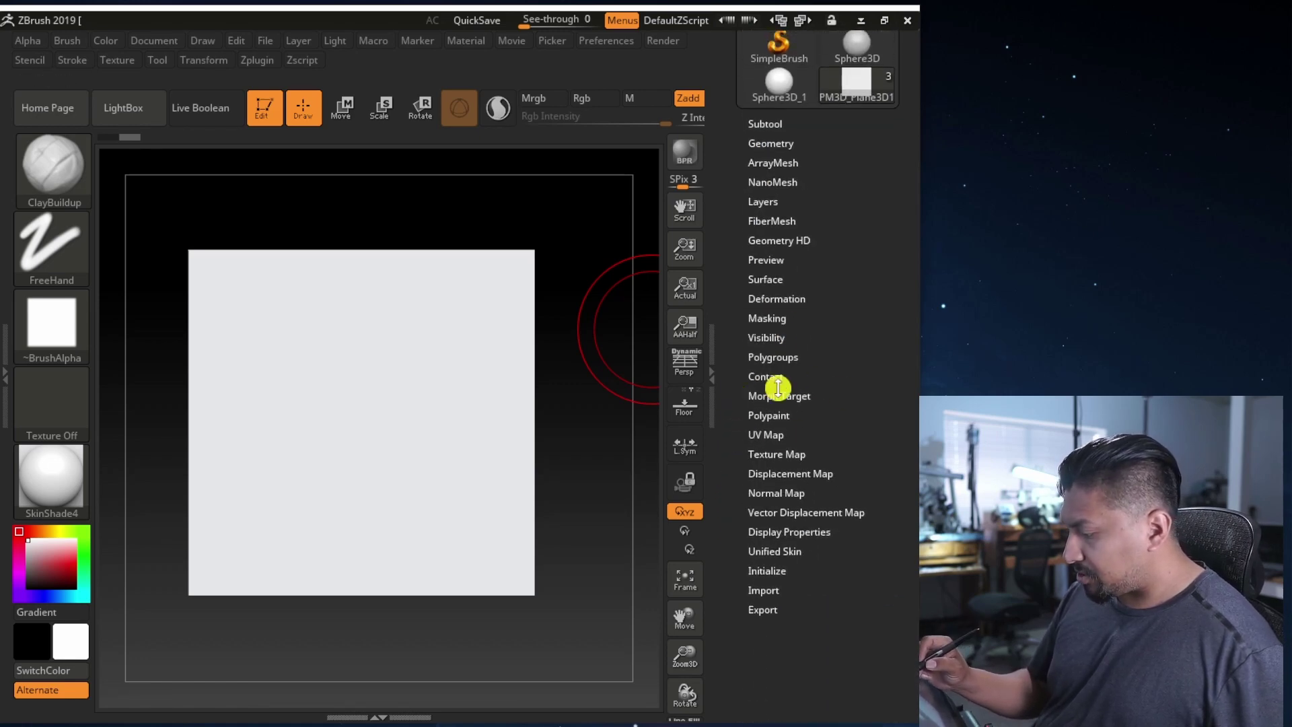
- Apply the homo_sapiens image to the plane as its texture map
left_click(785, 455)
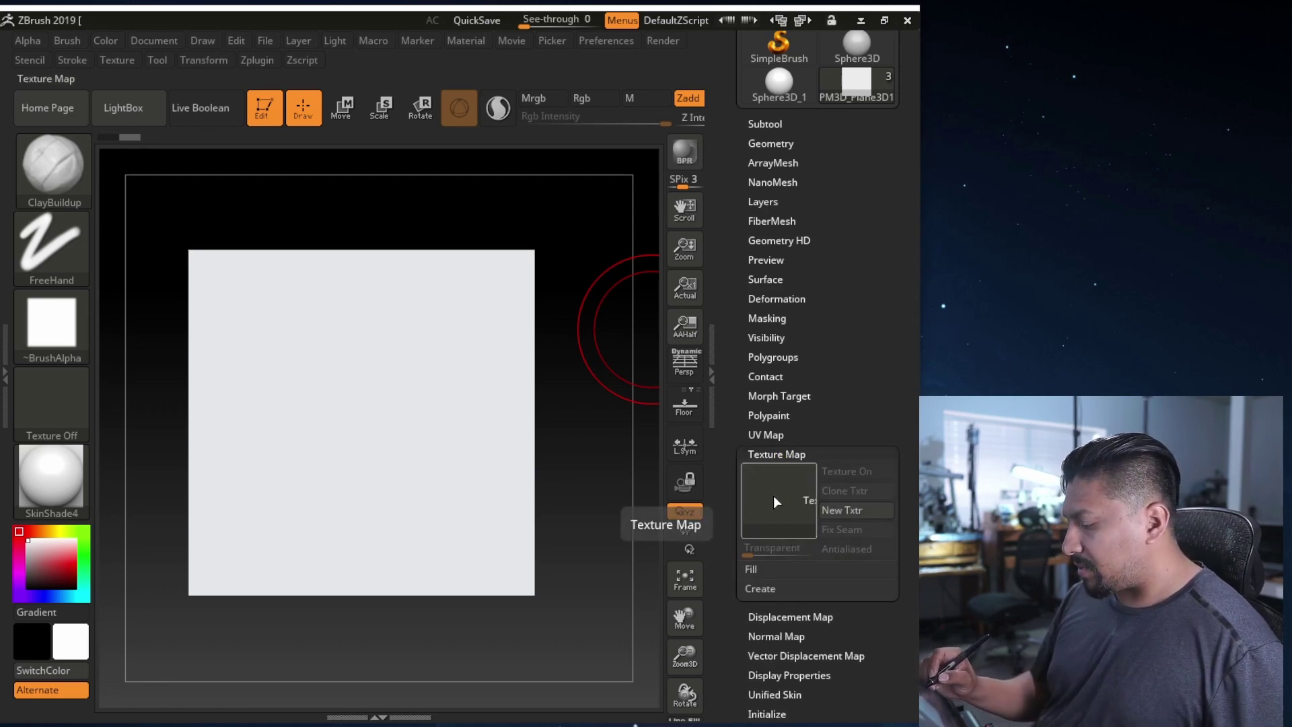
left_click(773, 497)
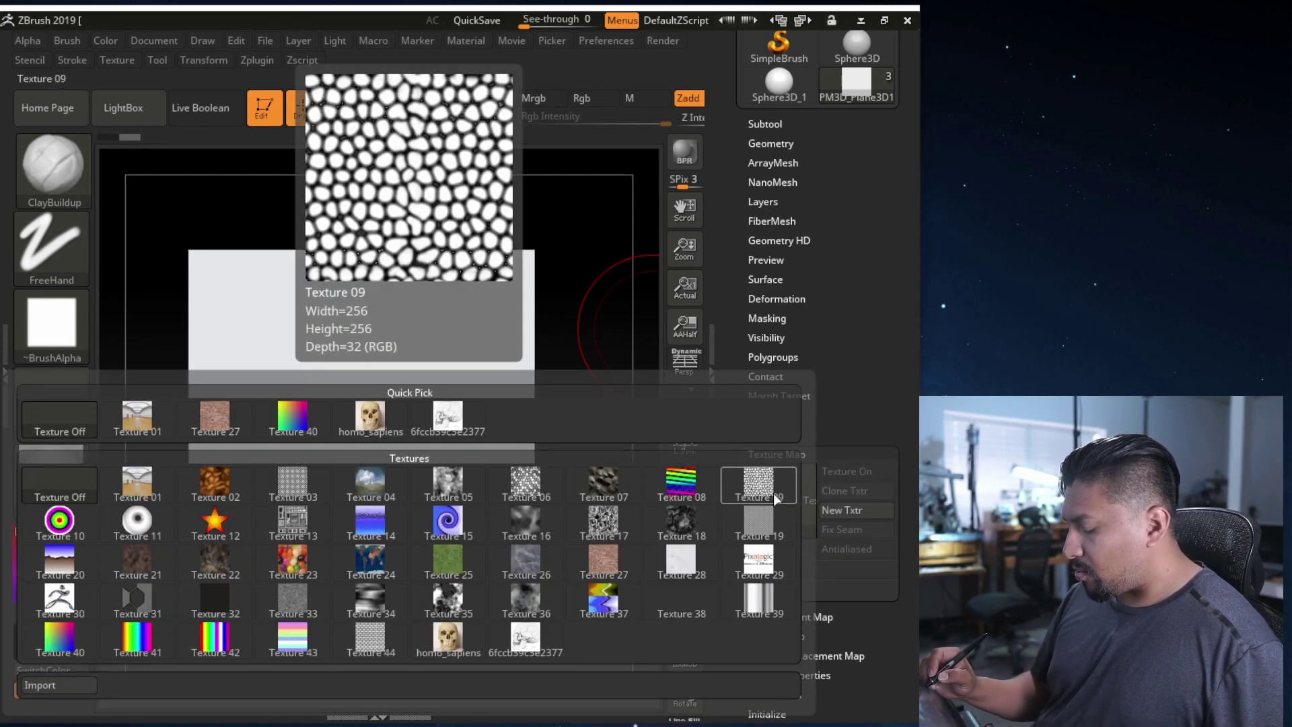
left_click(369, 423)
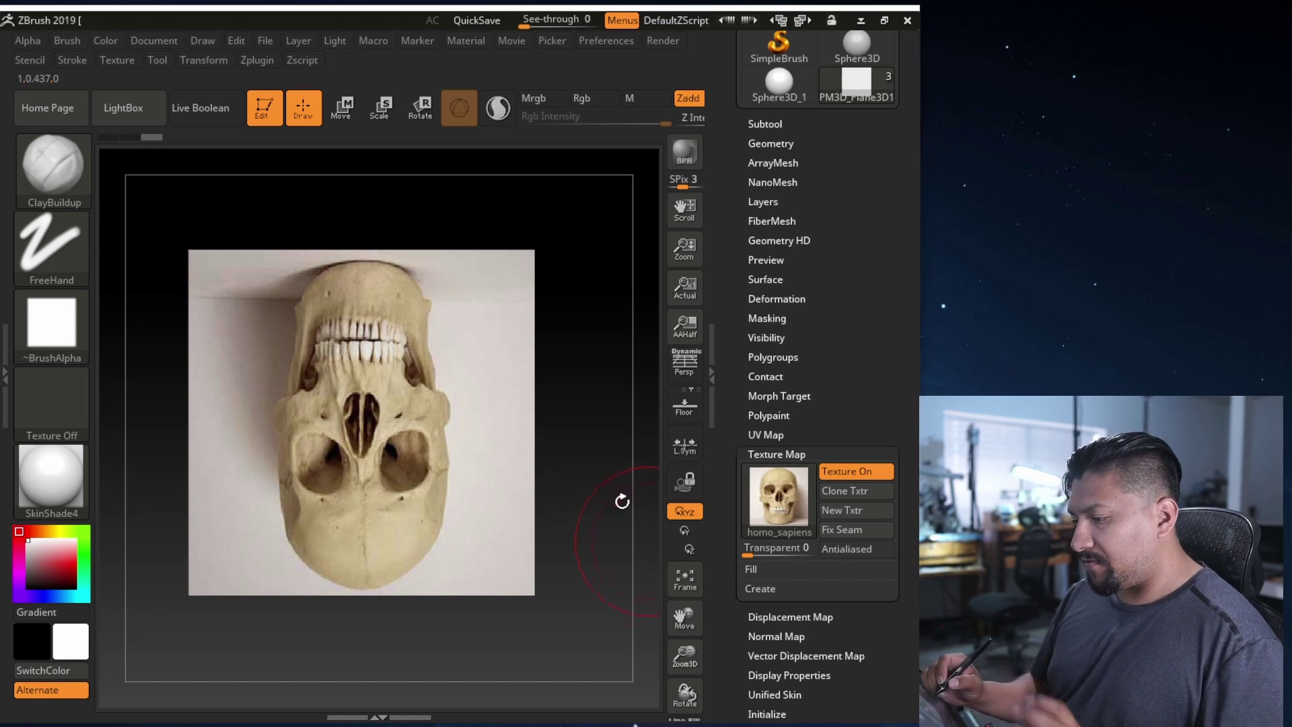
- Try flipping the homo_sapiens texture vertically and reapplying it to the plane, and undo the reapplied texture
left_click(119, 60)
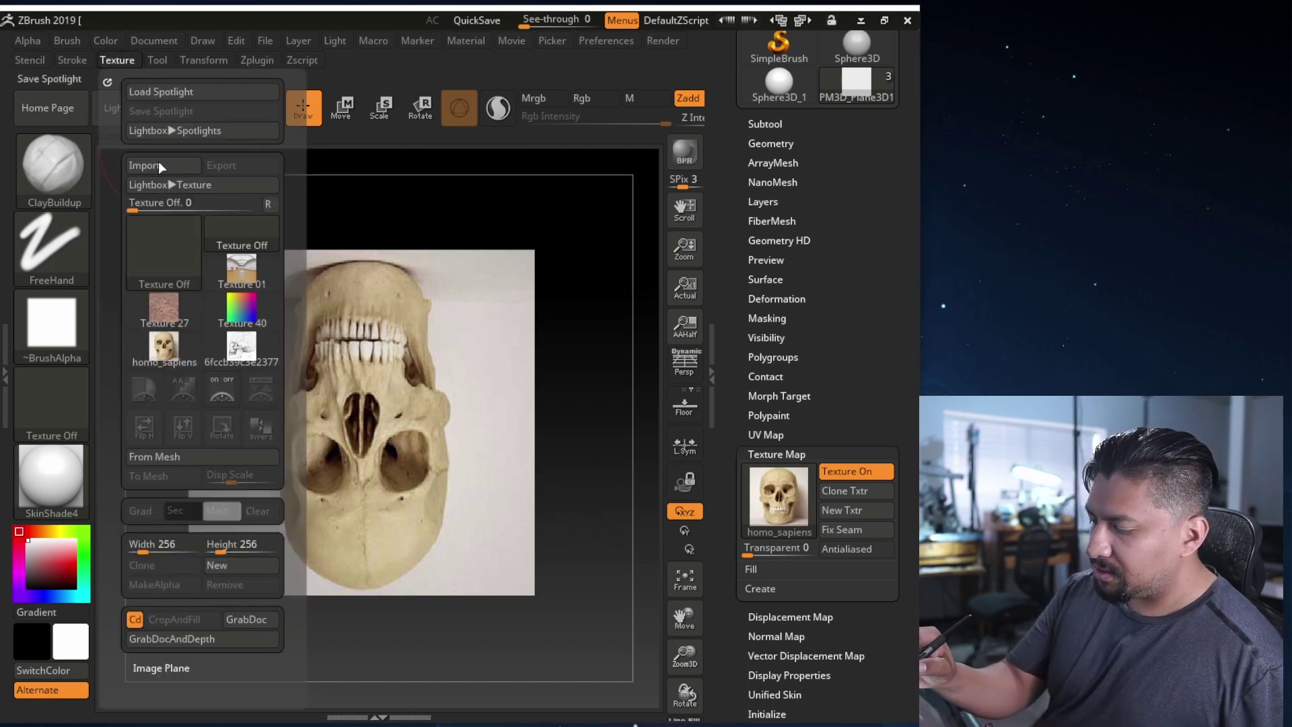
left_click(164, 347)
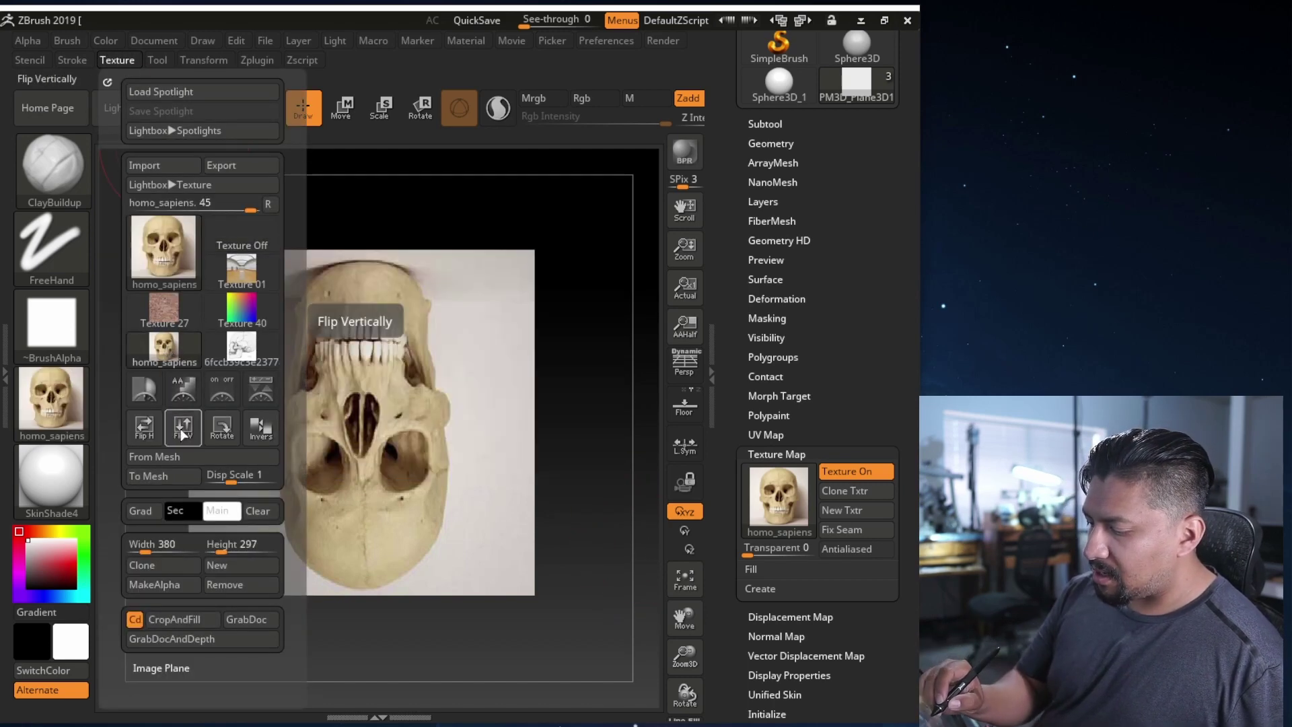
left_click(181, 433)
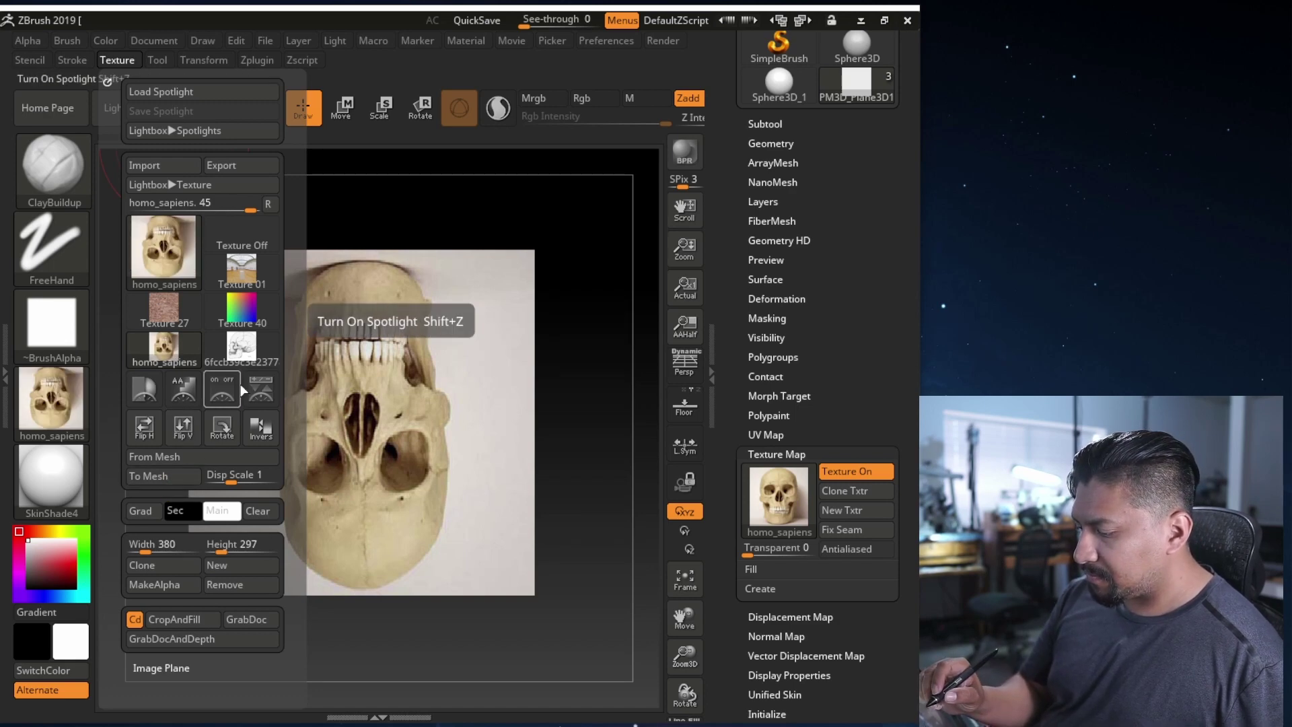
left_click(782, 503)
left_click(371, 418)
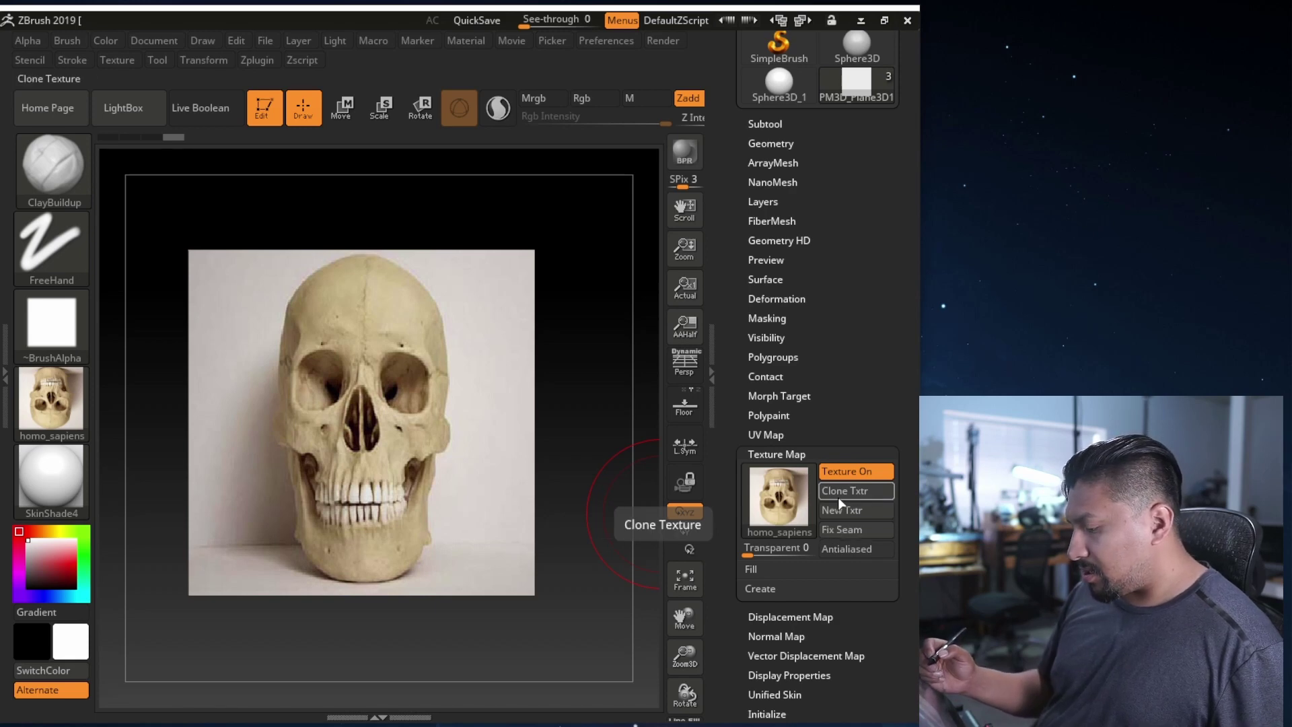
key("ctrl+z")
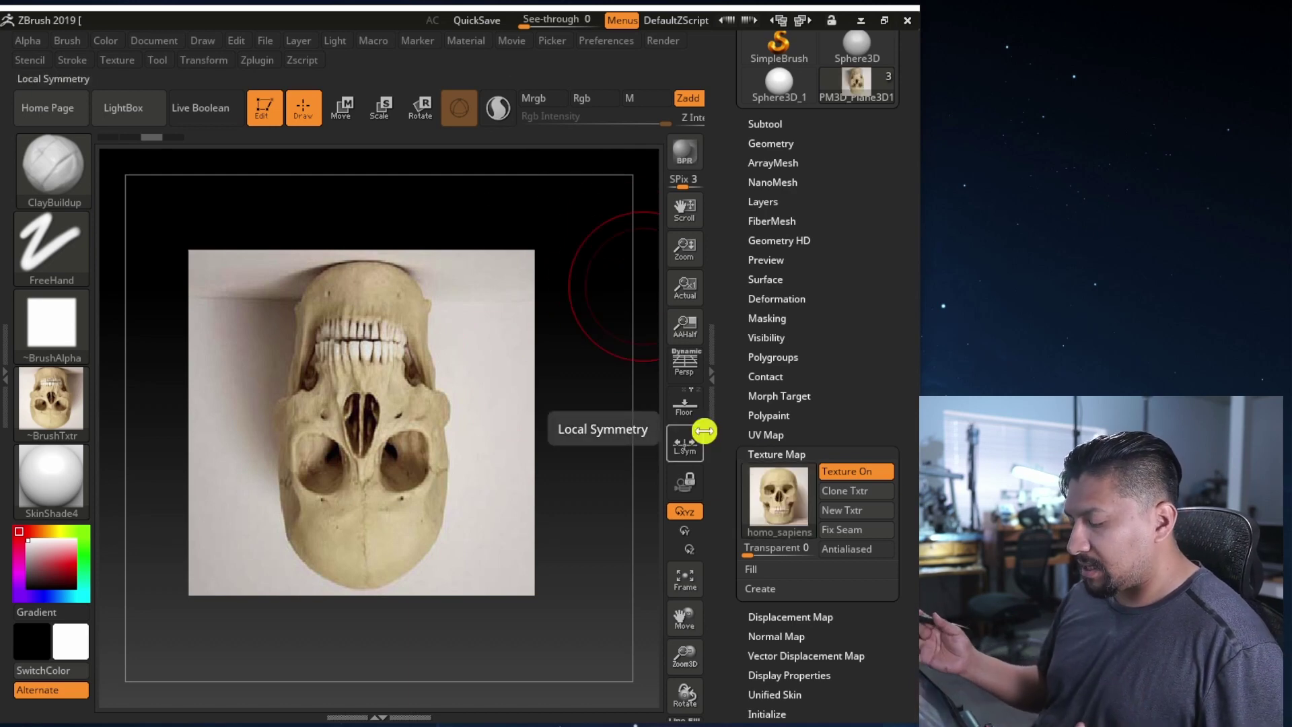
- Rotate the textured plane half a turn with the transform gizmo so the skull stands upright
left_click(342, 106)
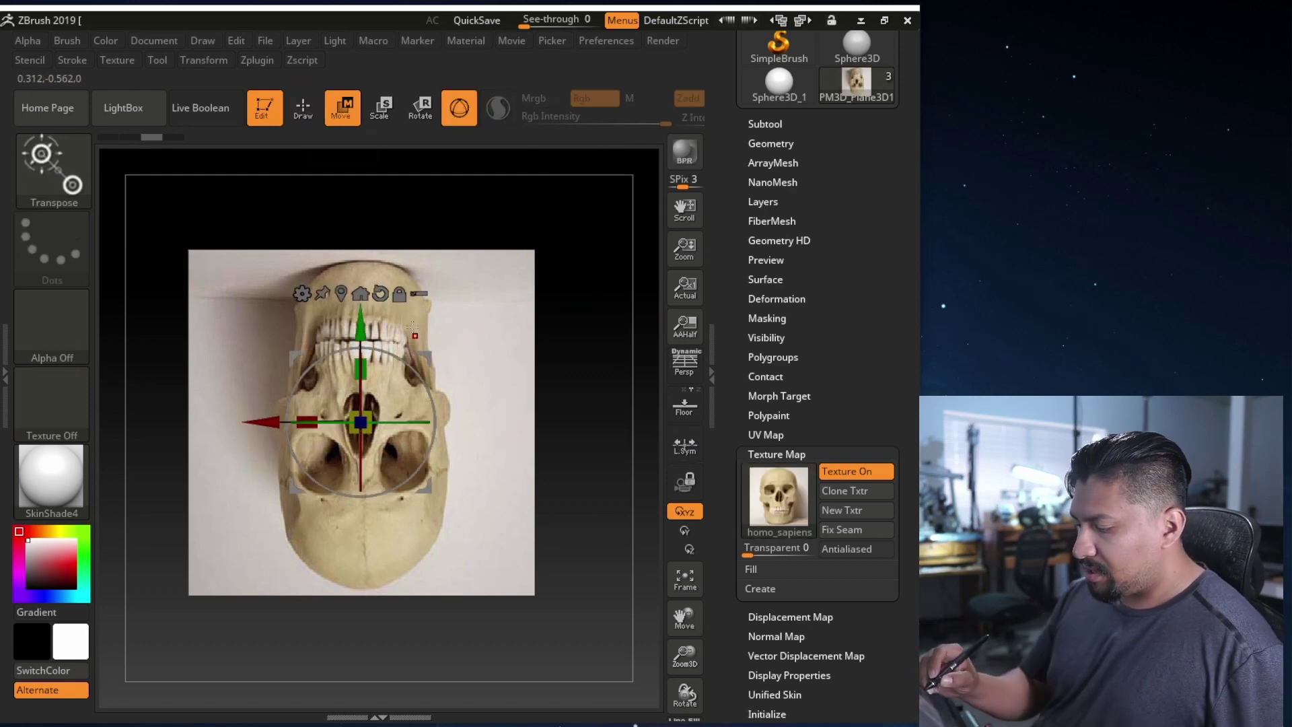
left_click_drag(423, 381, 262, 486)
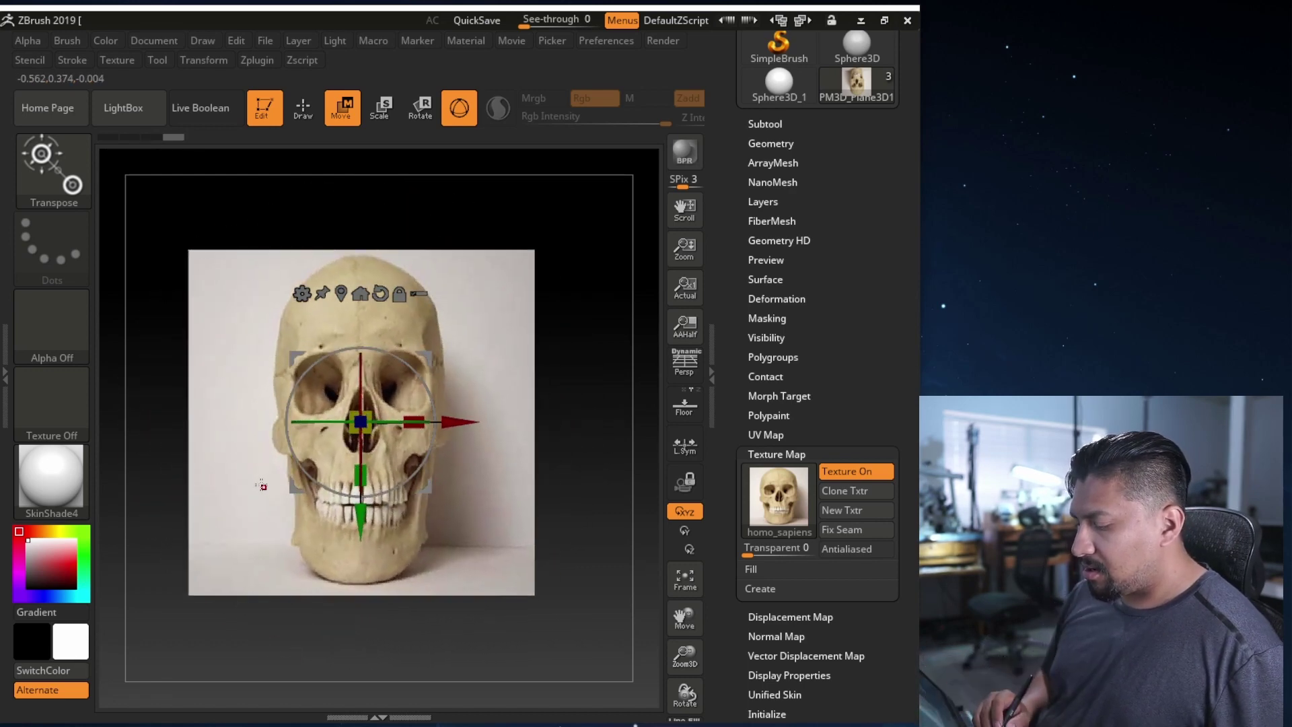
left_click(768, 415)
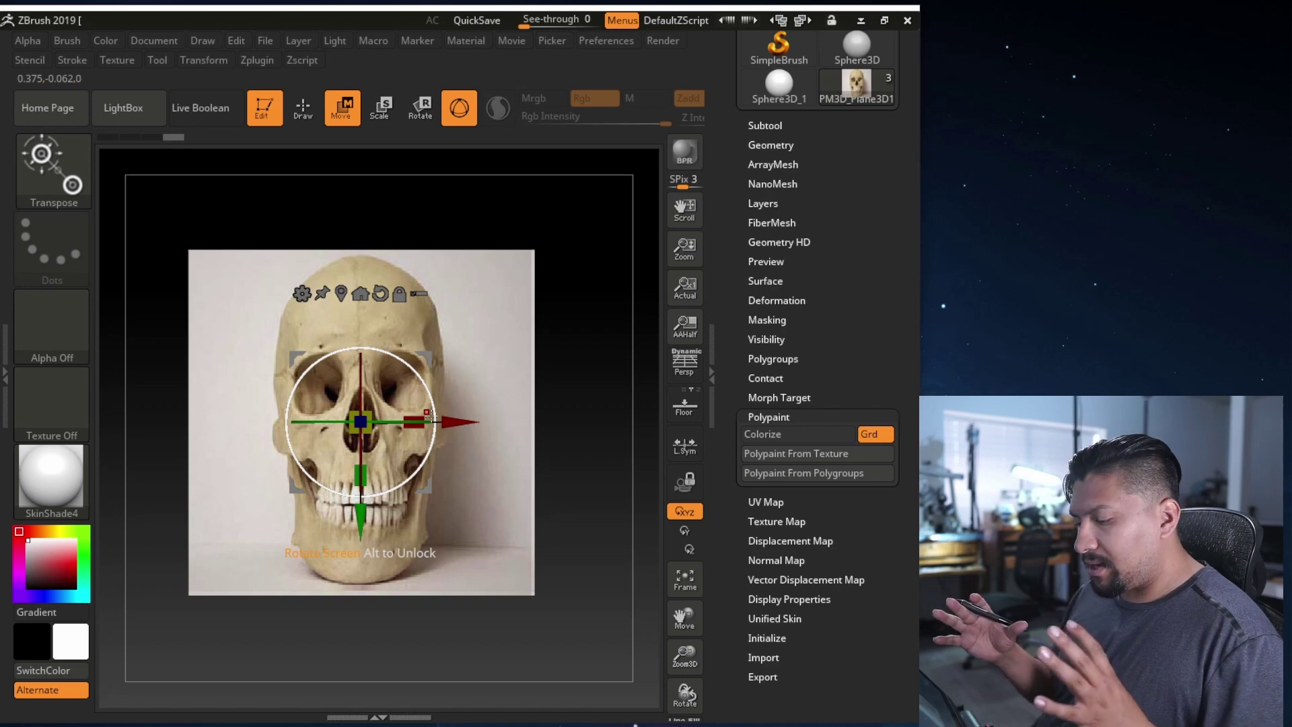
- Stretch the image plane horizontally to give the skull natural proportions and return to Draw mode
left_click_drag(428, 416, 467, 426)
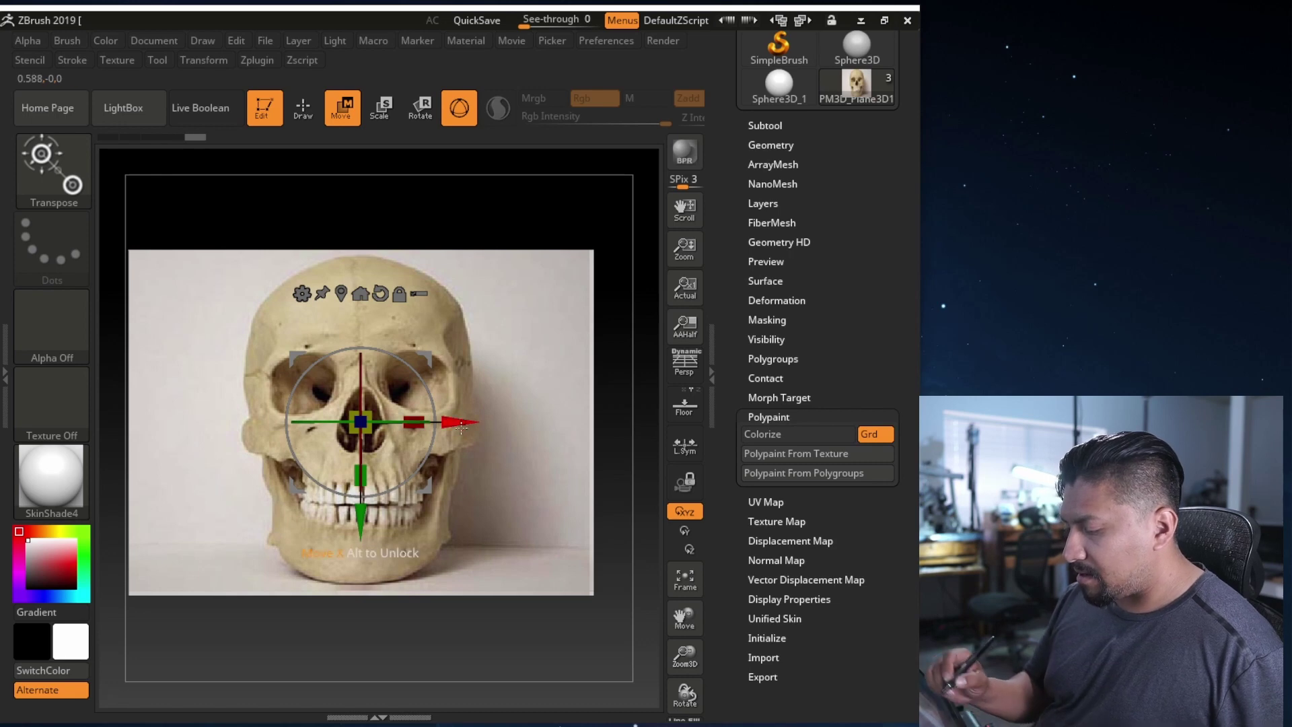
left_click_drag(414, 422, 421, 419)
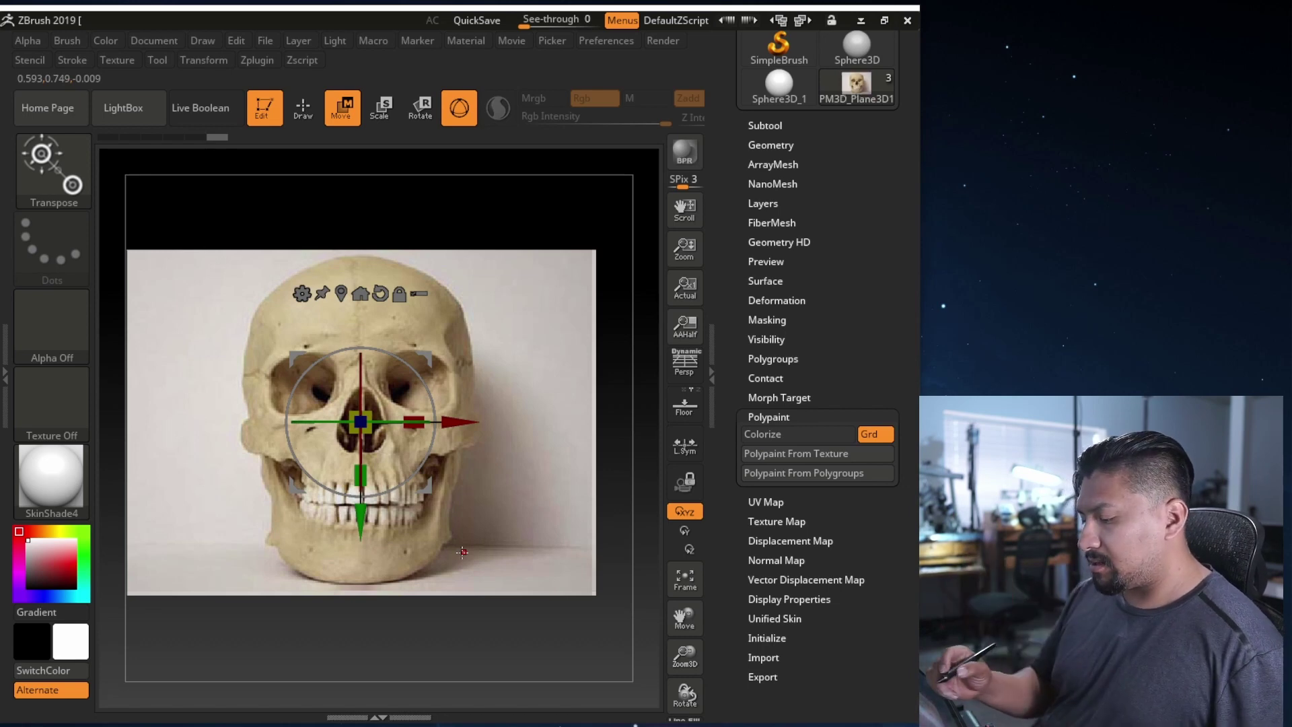
left_click_drag(420, 418, 415, 419)
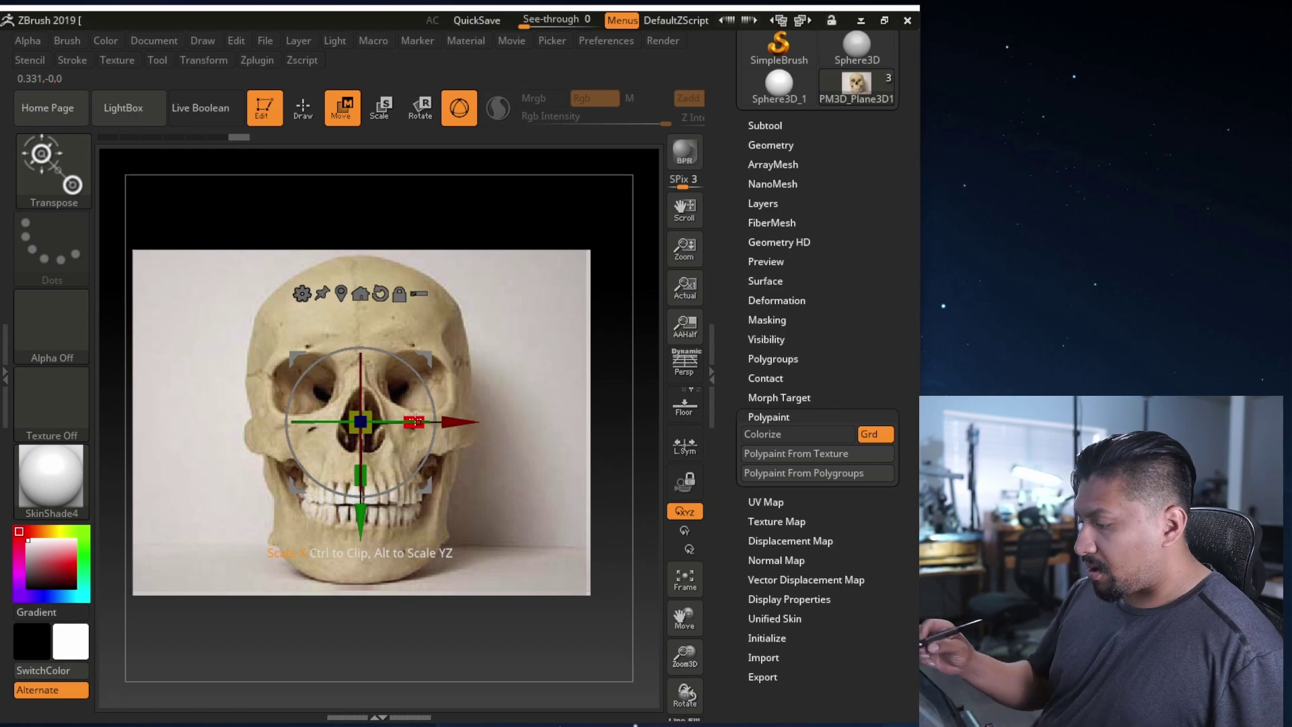
left_click(303, 108)
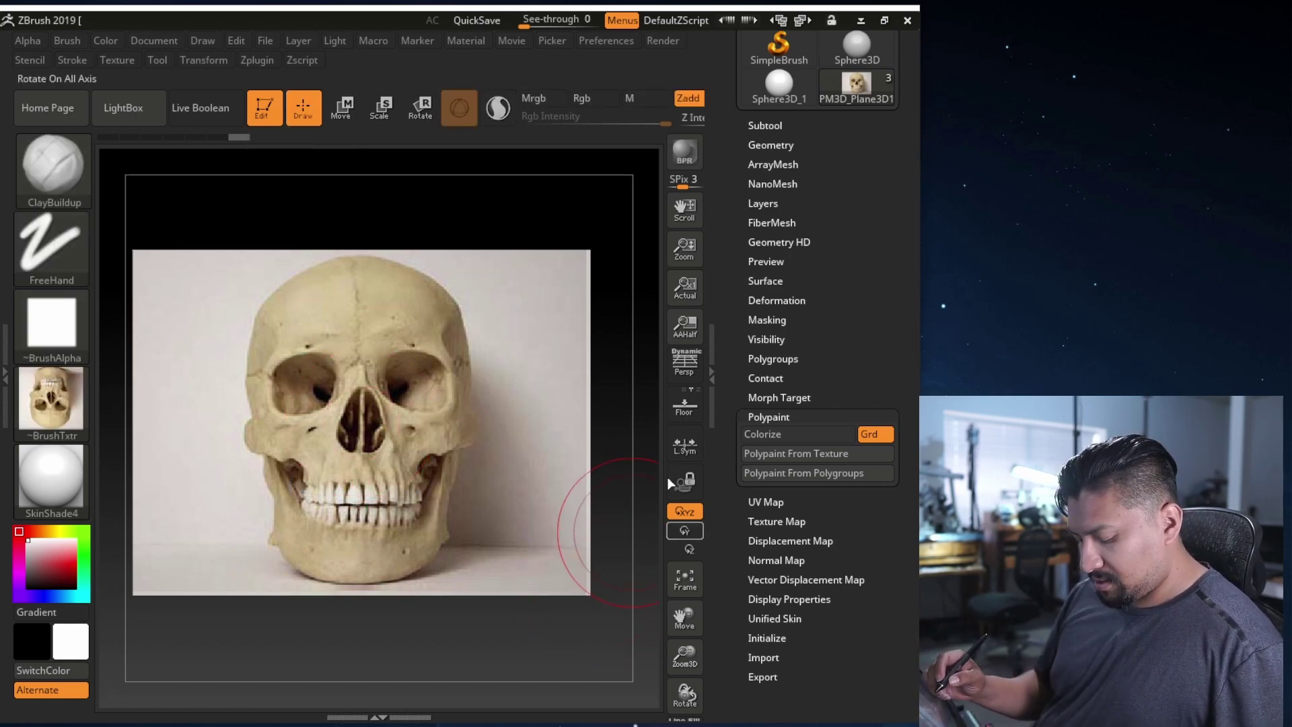
- Append a Plane3D as a new subtool, make it the active subtool and hide the front-view skull plane
right_click_drag(614, 516, 616, 471, "ctrl")
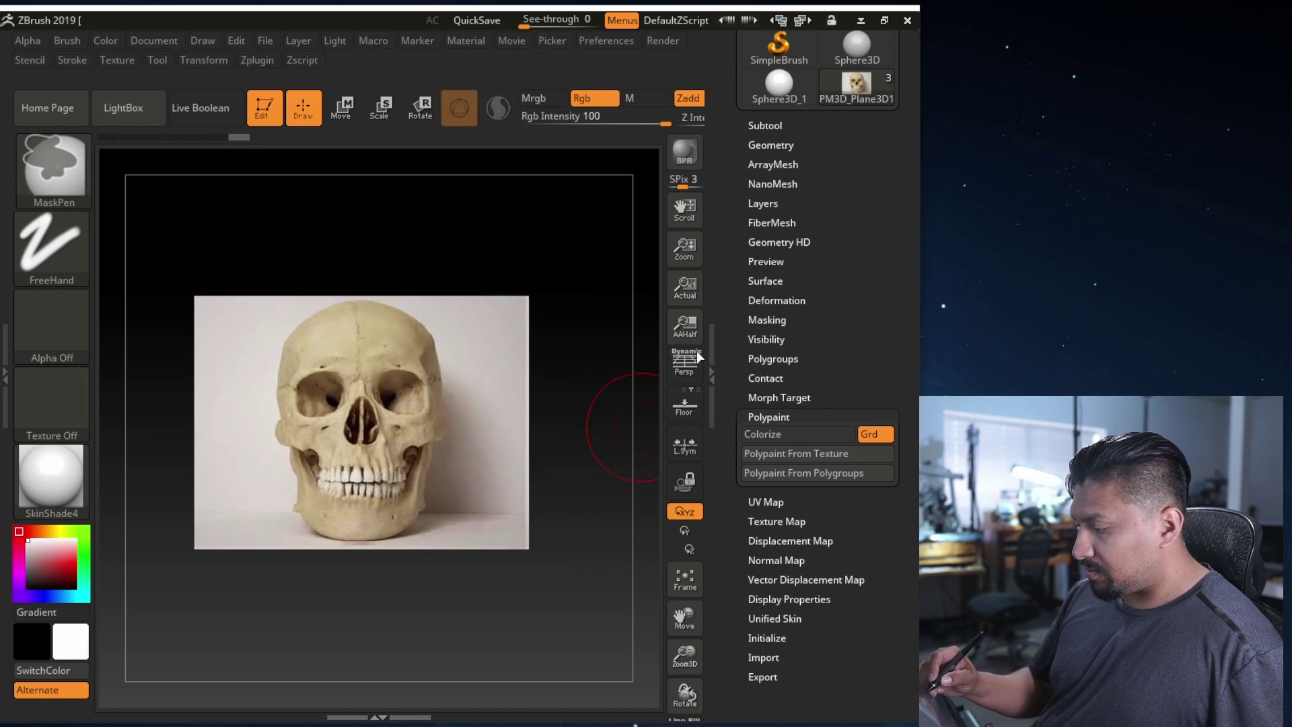
left_click(765, 125)
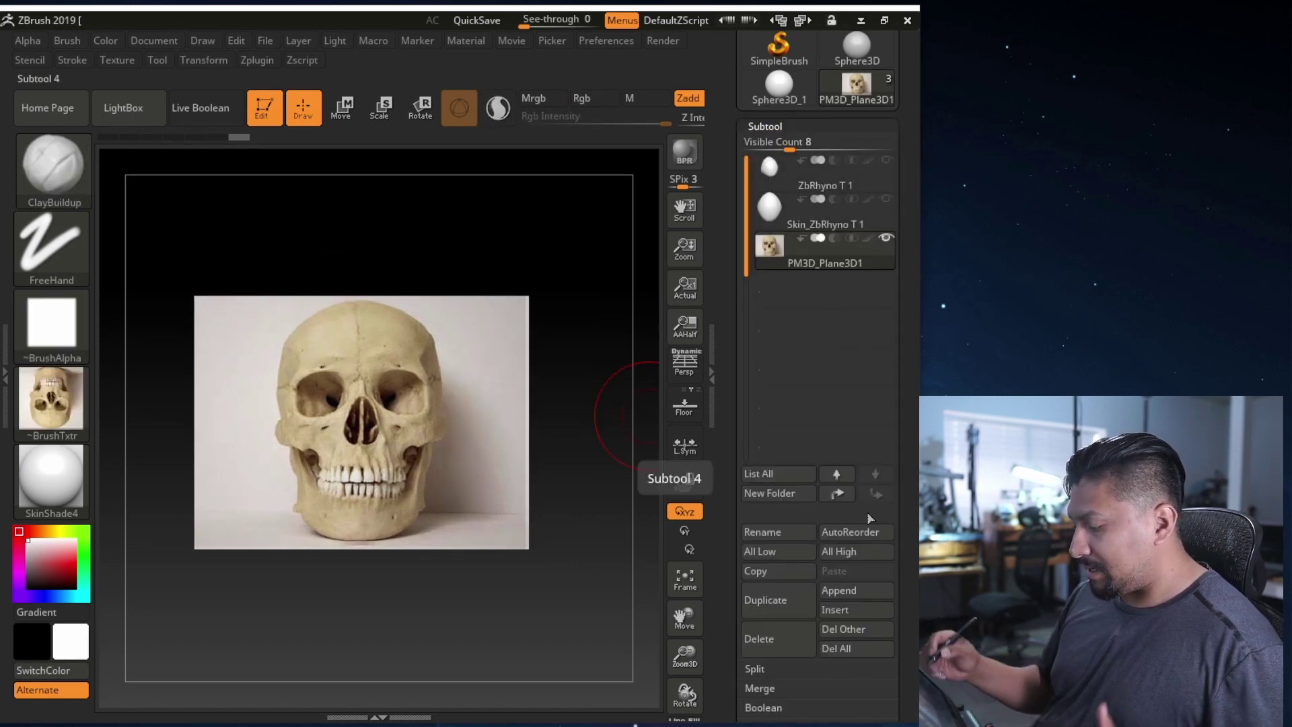
left_click(849, 590)
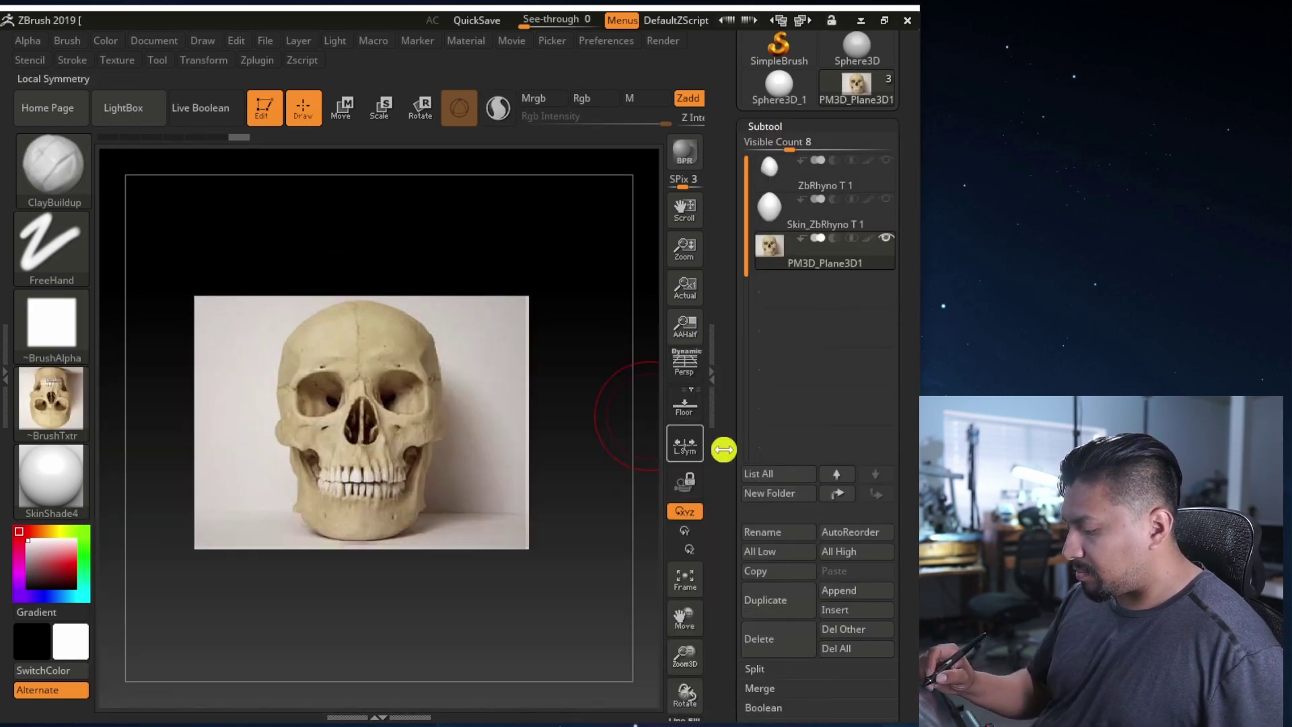
left_click(849, 591)
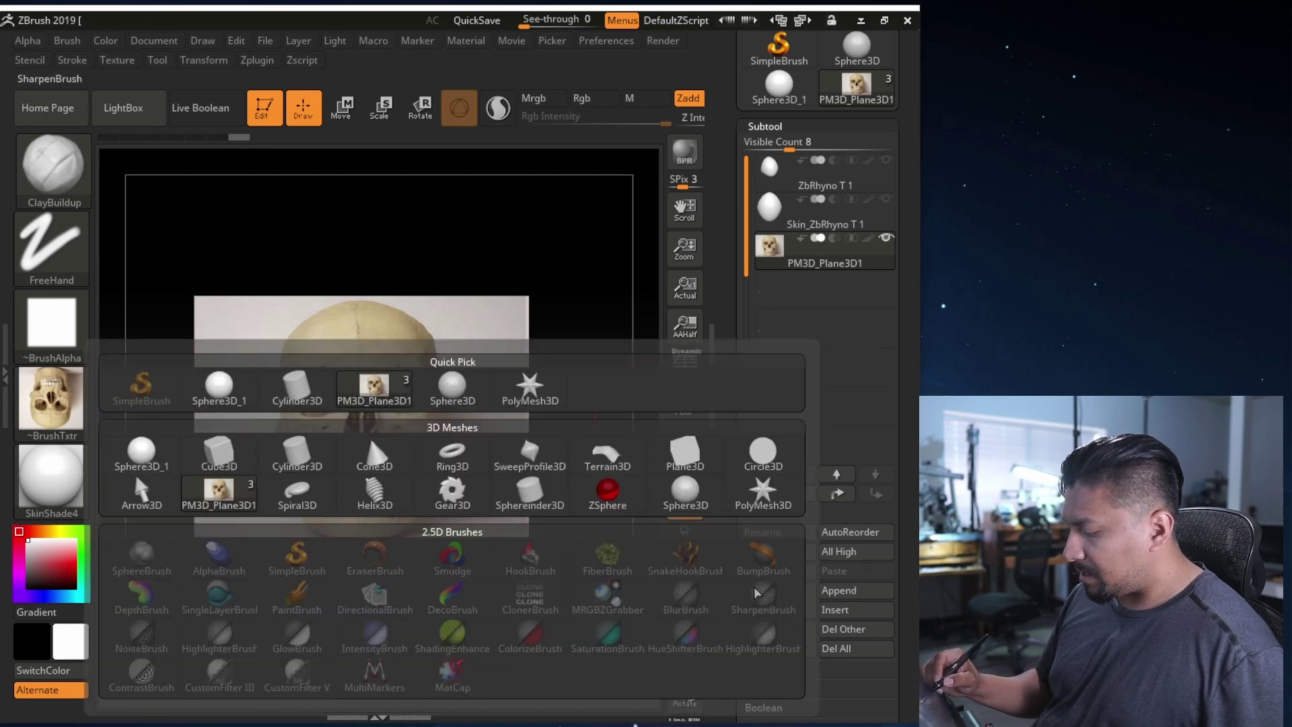
left_click(684, 457)
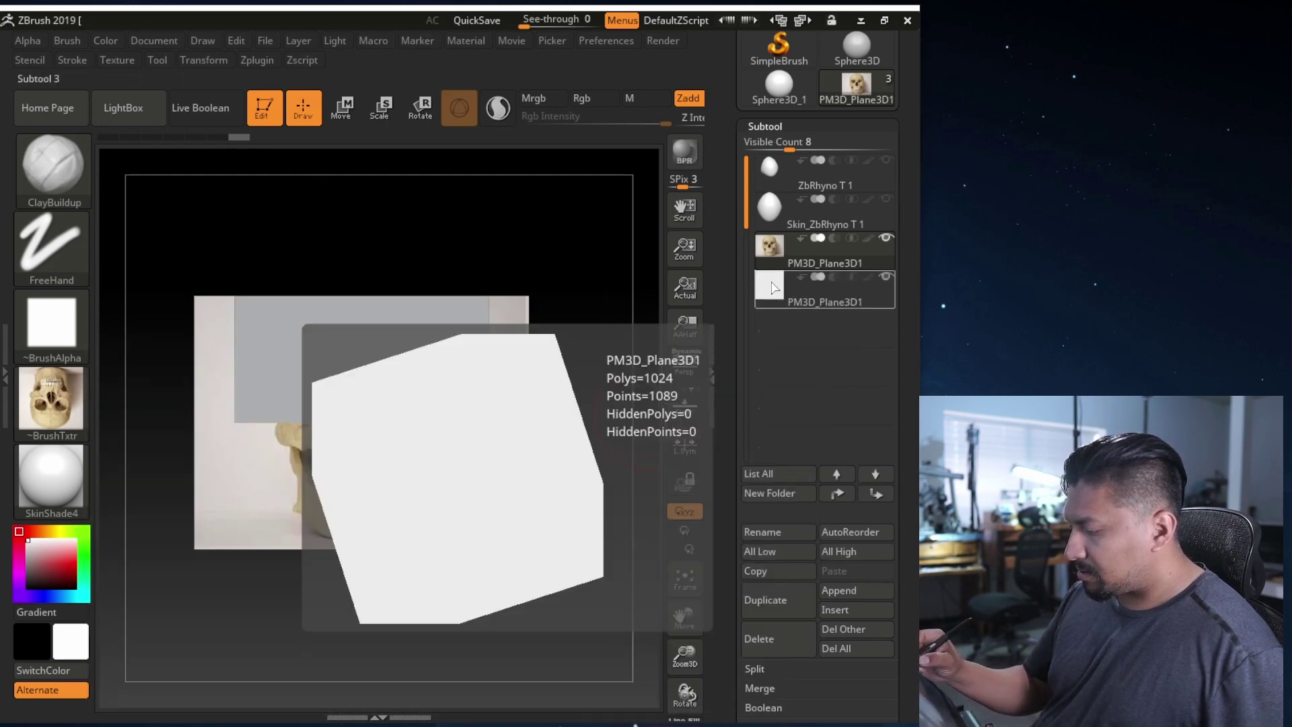
left_click(824, 290)
left_click(886, 238)
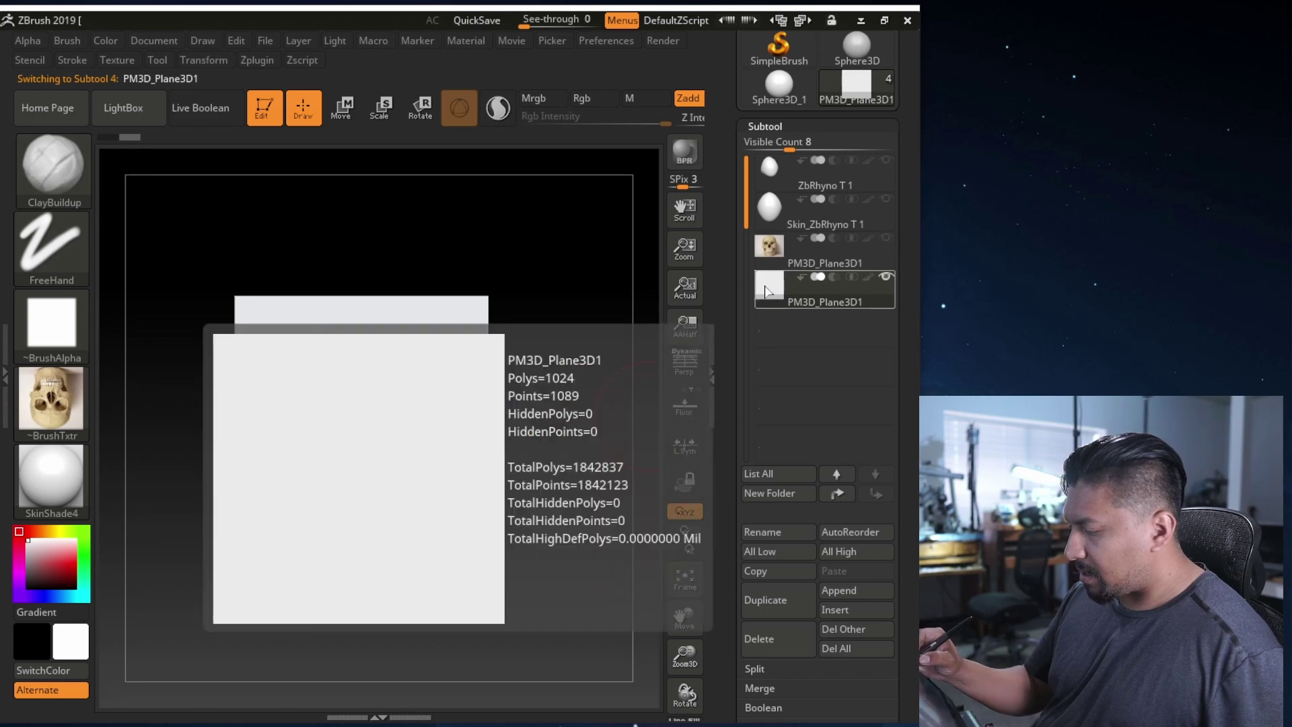
mouse_move(764, 288)
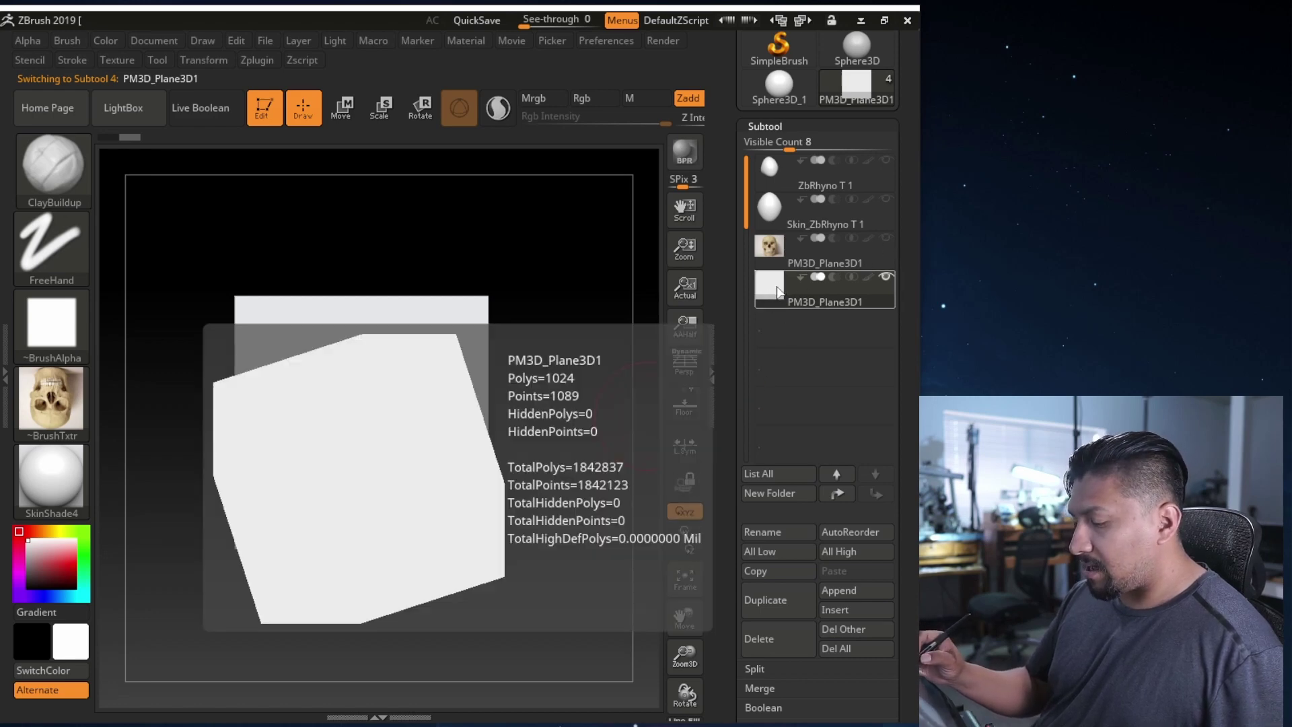
- Apply the side-view skull drawing to the new plane as its texture map
left_click(772, 128)
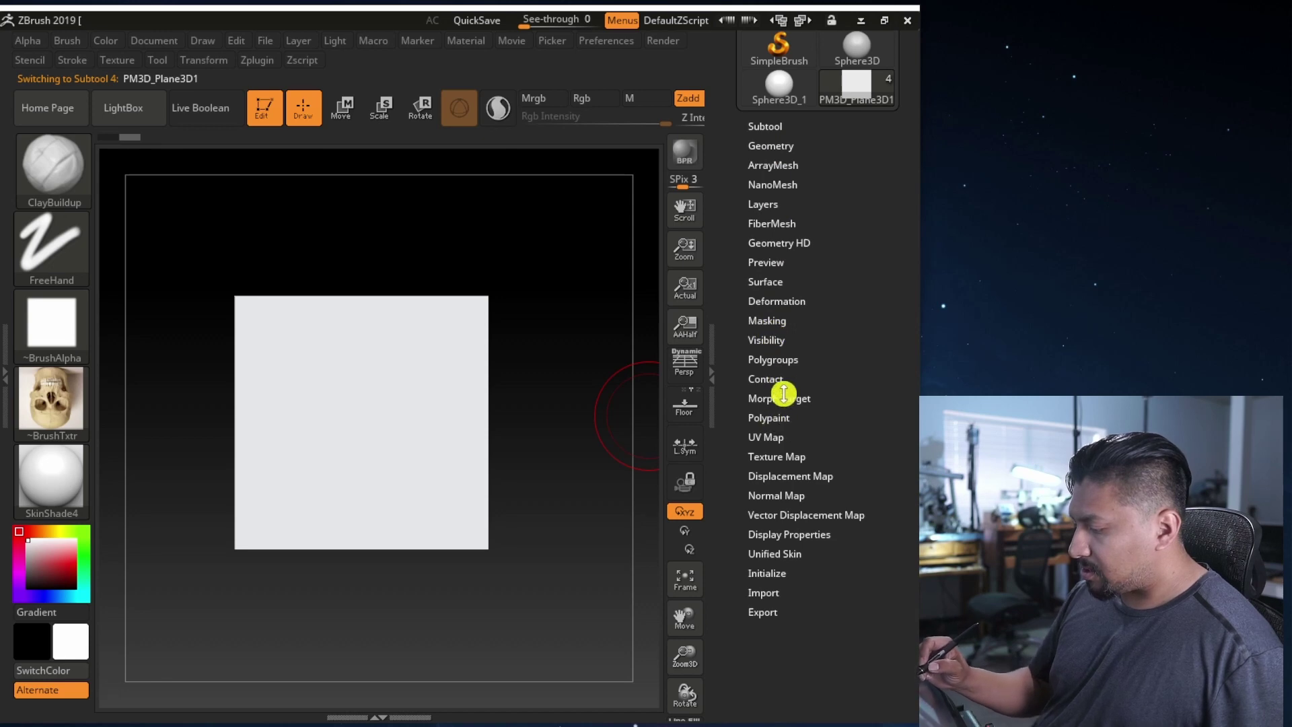
left_click(779, 455)
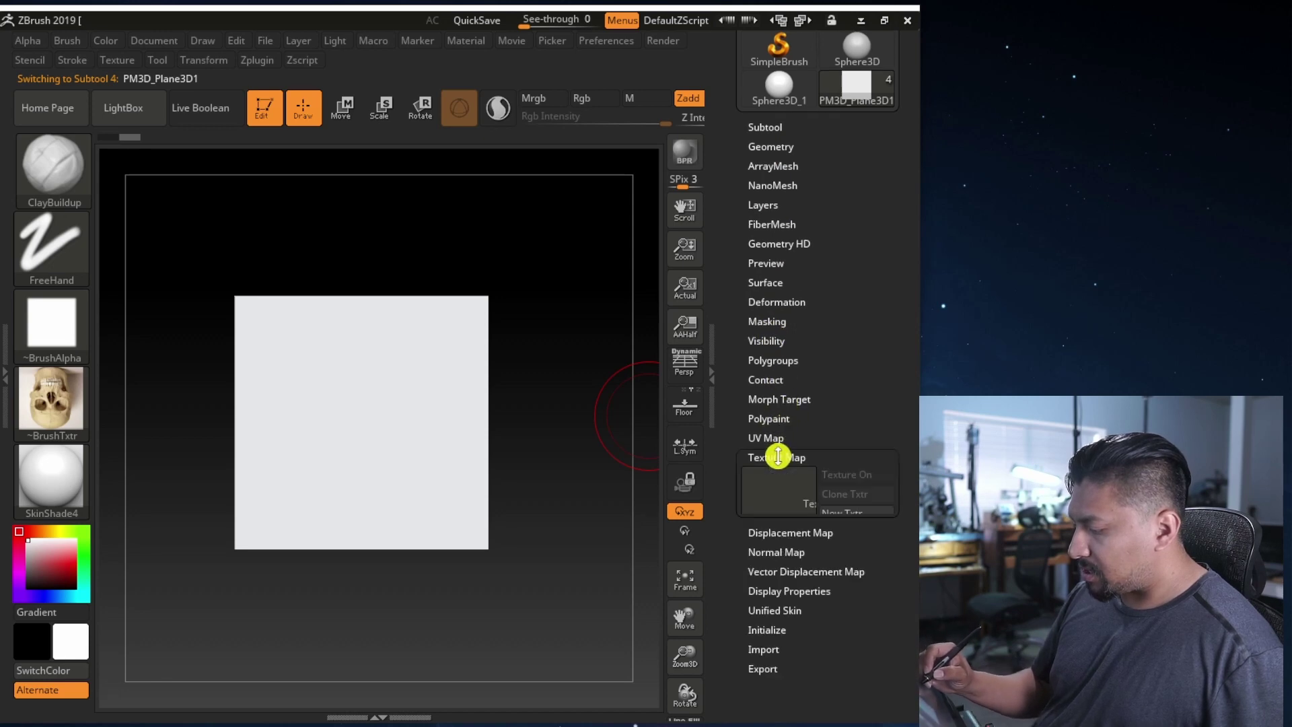
left_click(774, 503)
left_click(447, 416)
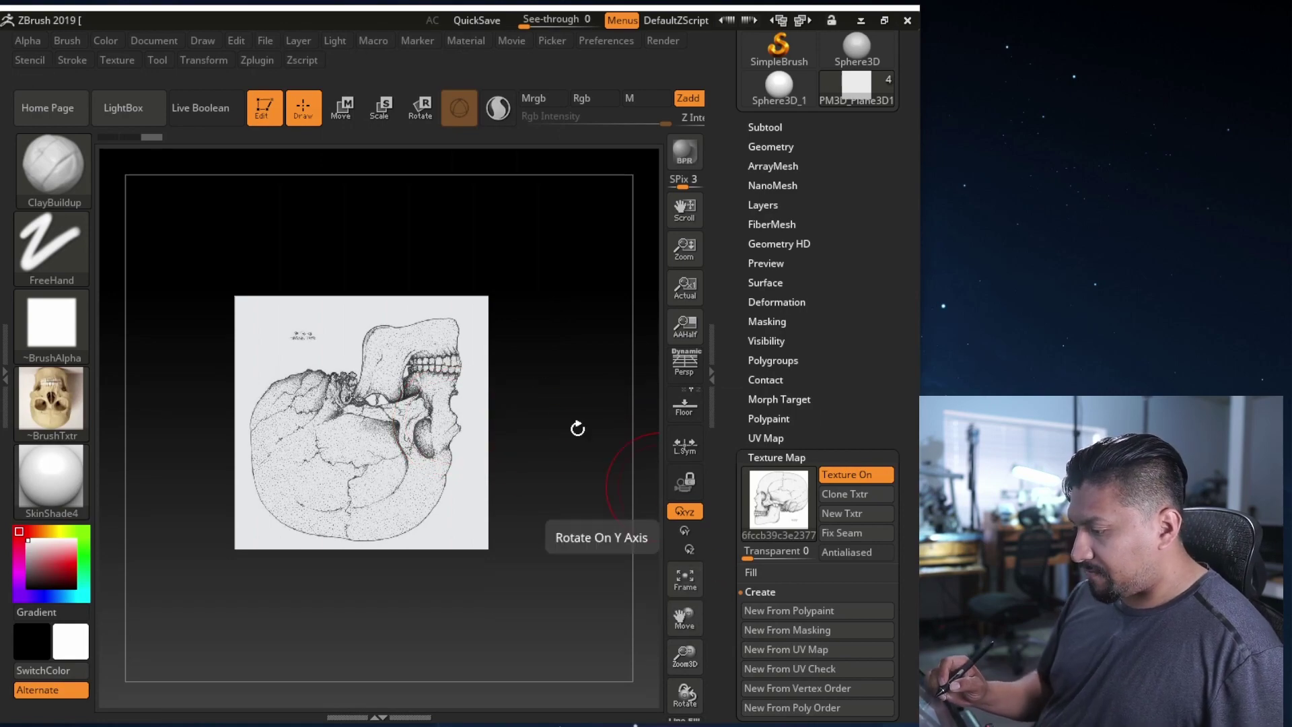
- Rotate the side-view plane 180 degrees so its skull stands upright, and turn it 90 degrees to stand perpendicular to the front view
left_click(346, 116)
left_click_drag(341, 496, 405, 272)
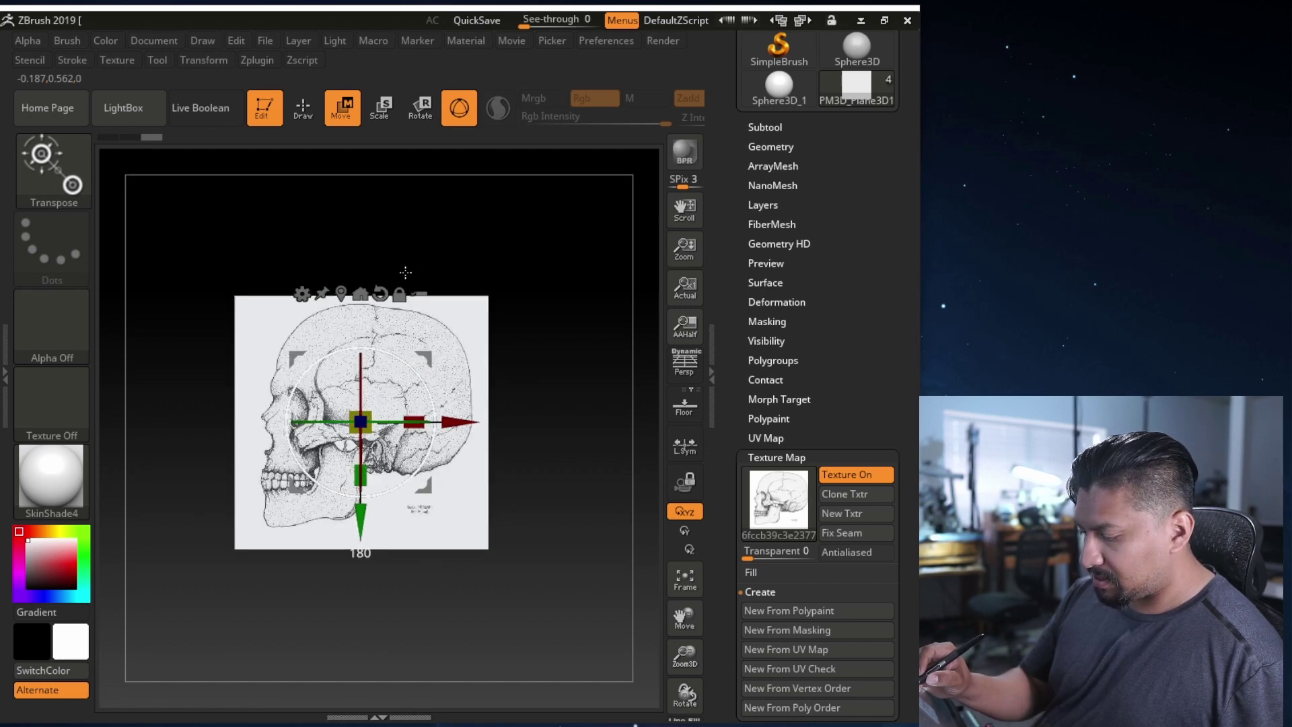
left_click_drag(531, 511, 470, 544)
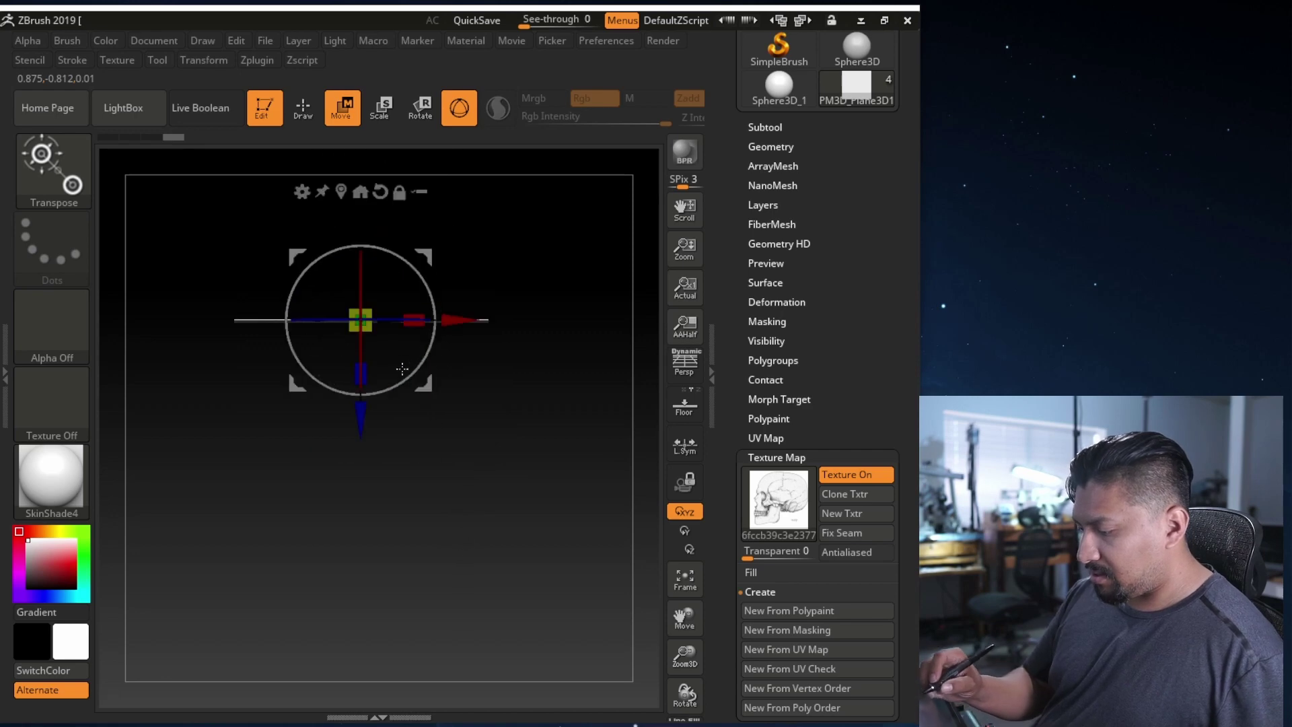
left_click_drag(436, 445, 503, 553)
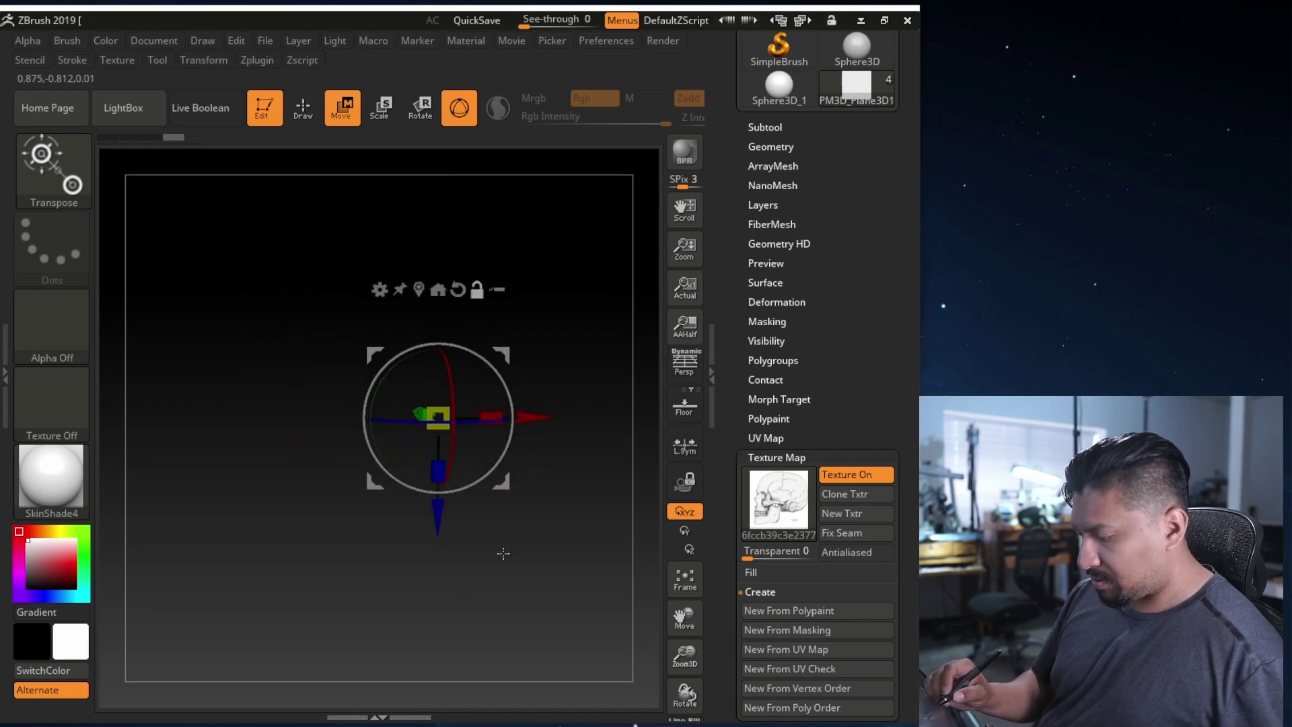
left_click_drag(471, 483, 521, 380)
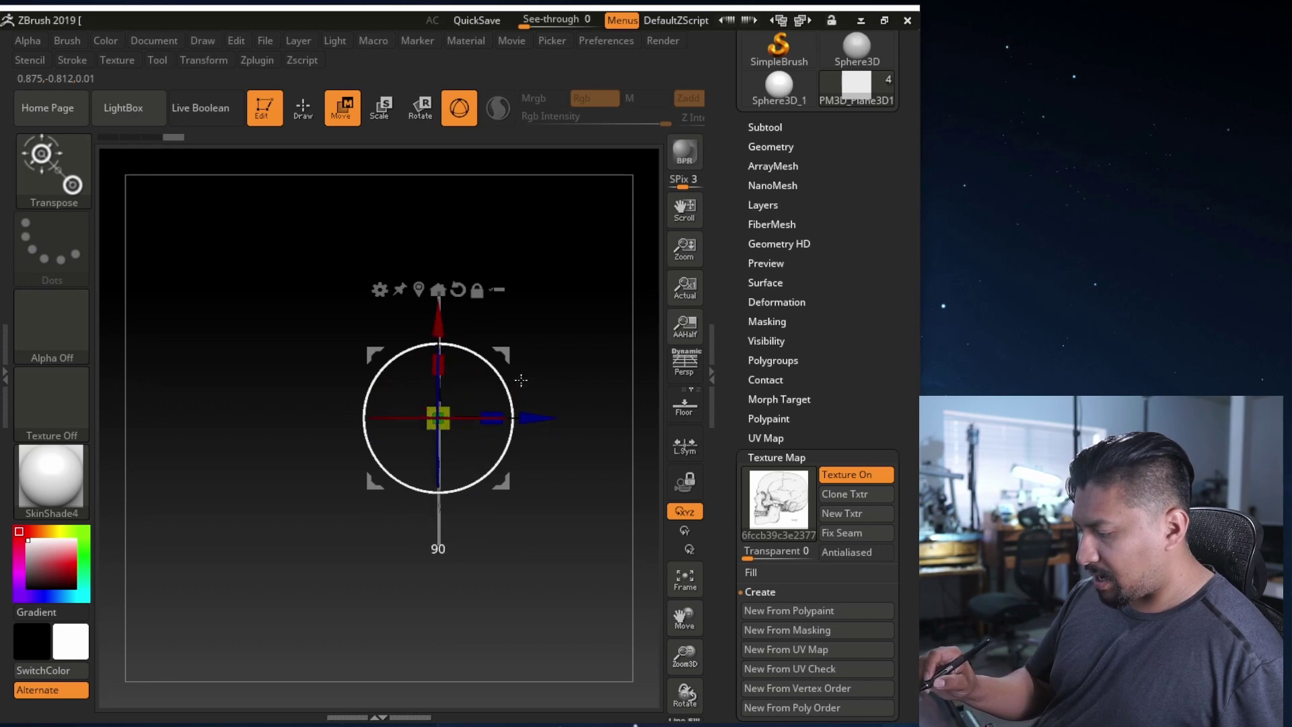
left_click_drag(528, 528, 299, 479)
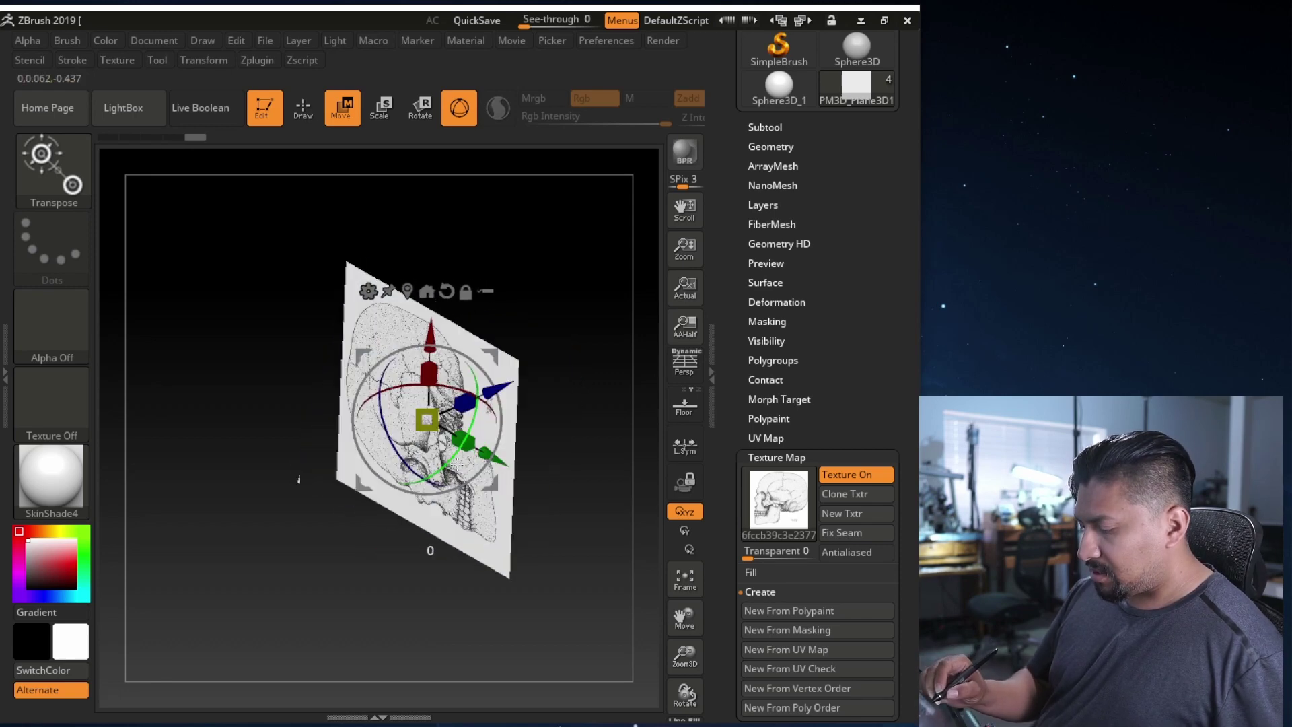
left_click_drag(456, 464, 646, 496)
left_click_drag(518, 491, 438, 479)
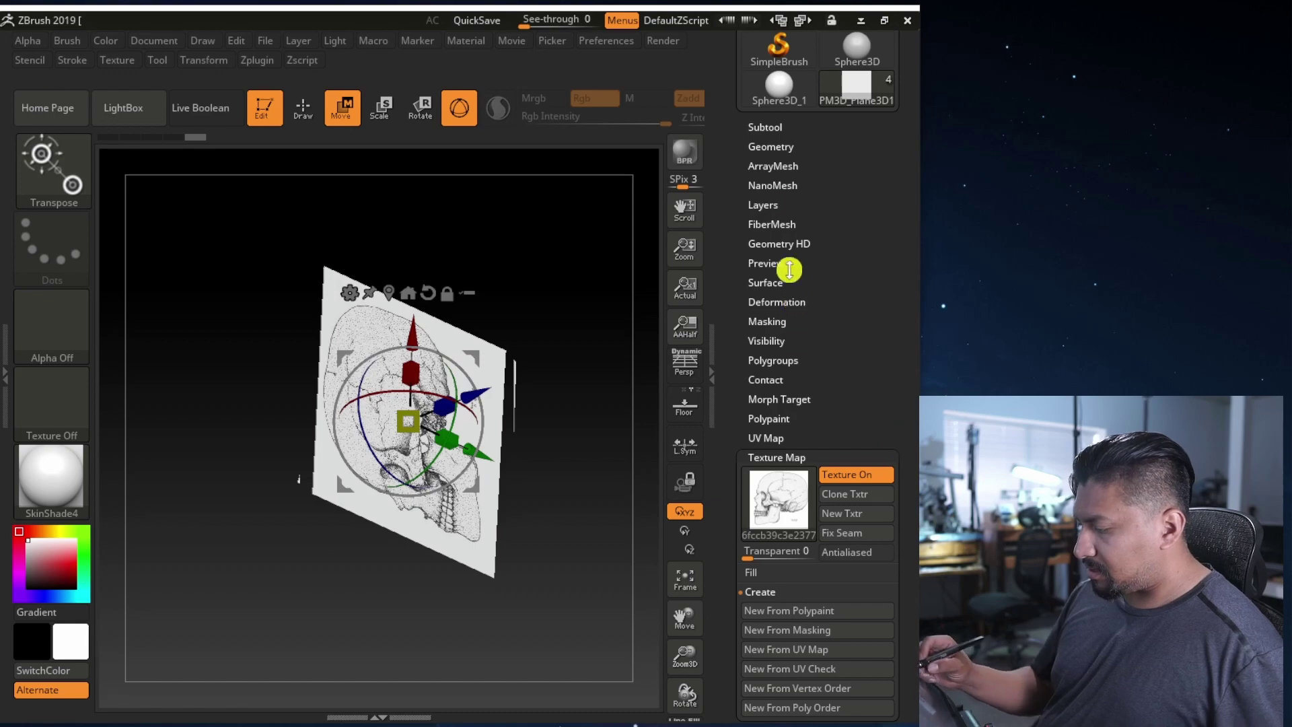
- Select the front-view skull plane and scale it vertically to about 0.96 to match the side-view drawing's height
left_click(764, 128)
left_click(770, 247)
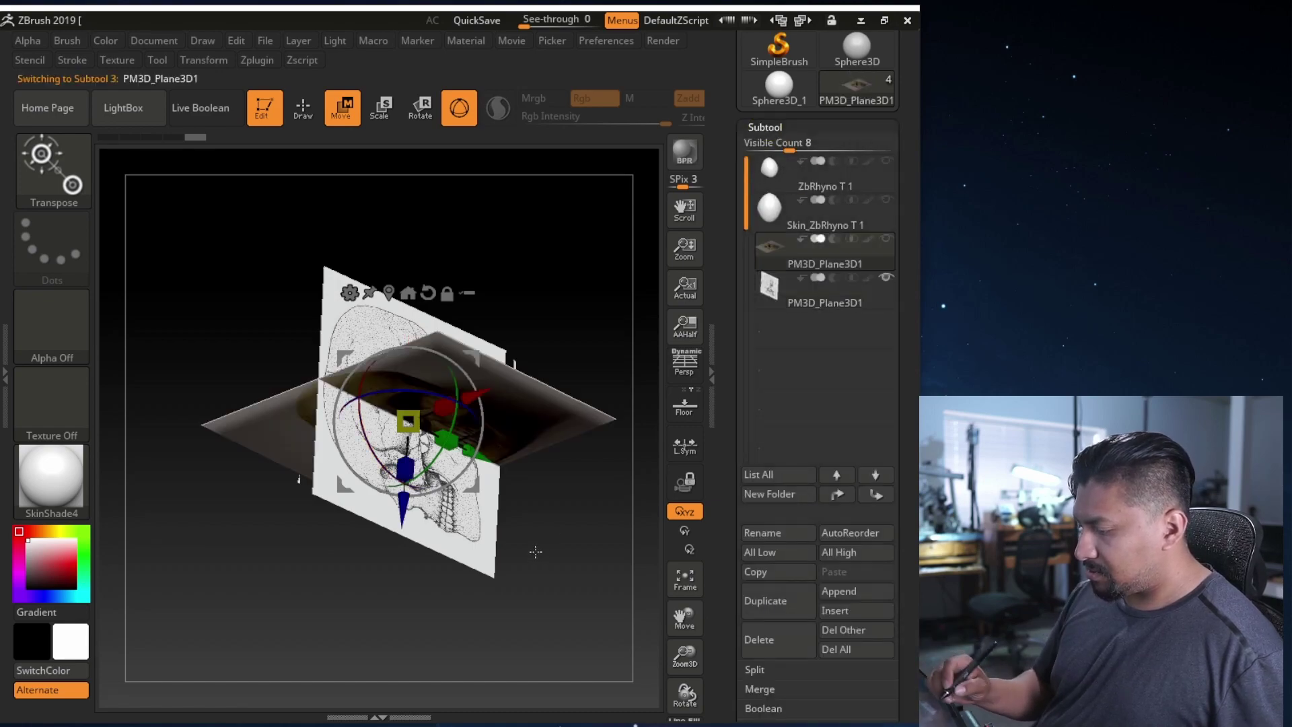
left_click_drag(532, 557, 542, 439)
key("q")
mouse_move(413, 542)
left_mouse_down()
mouse_move(469, 537)
mouse_move(447, 350)
left_mouse_up()
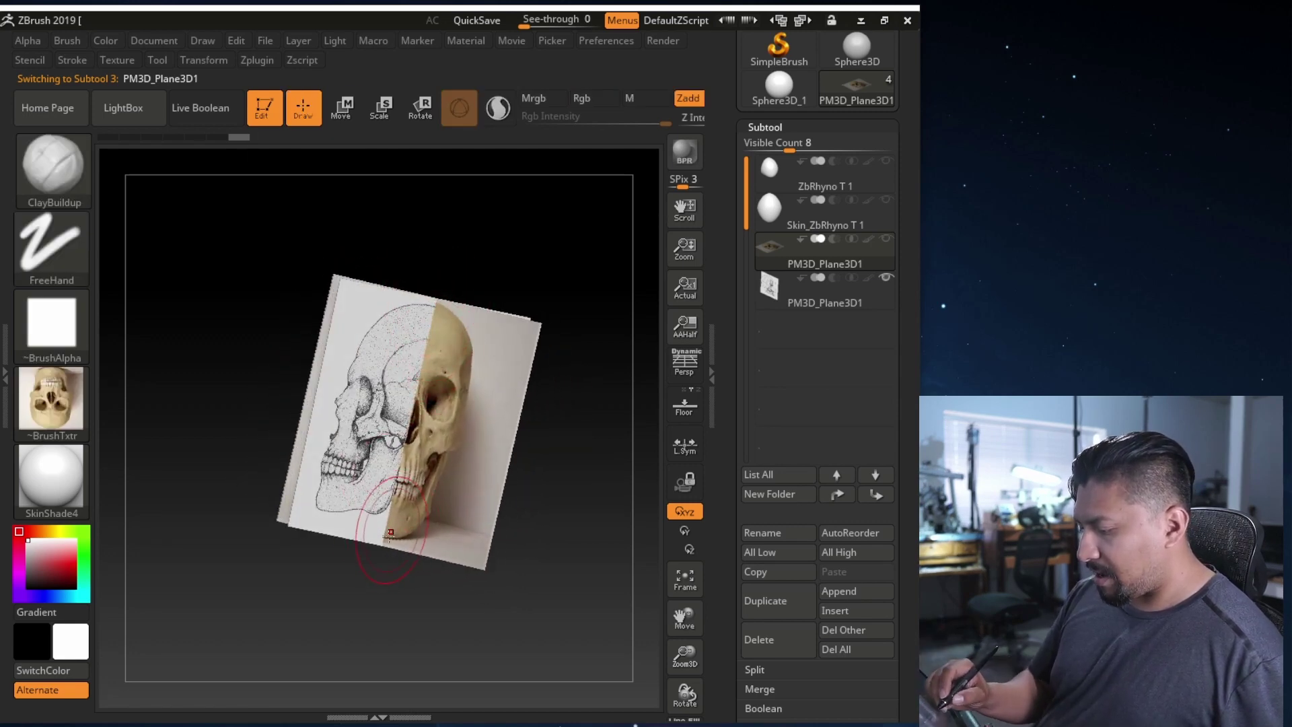
key("w")
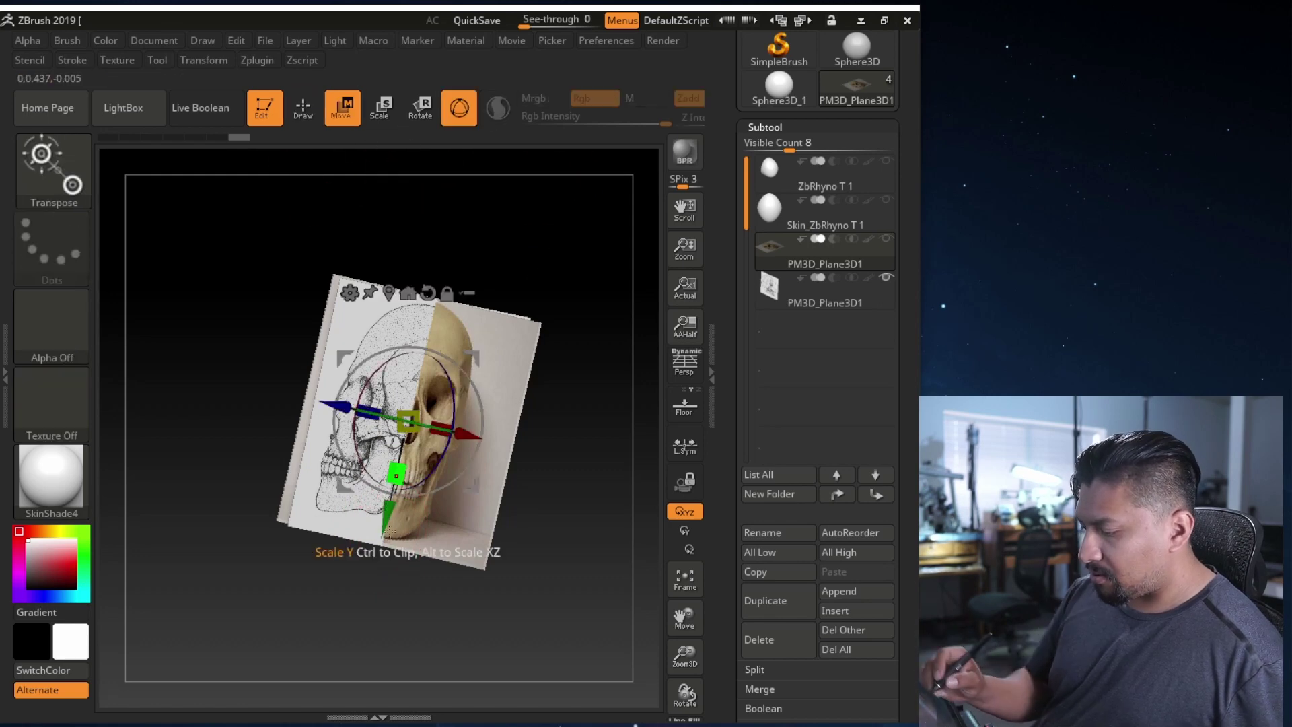
mouse_move(399, 476)
left_mouse_down()
mouse_move(390, 506)
mouse_move(399, 470)
left_mouse_up()
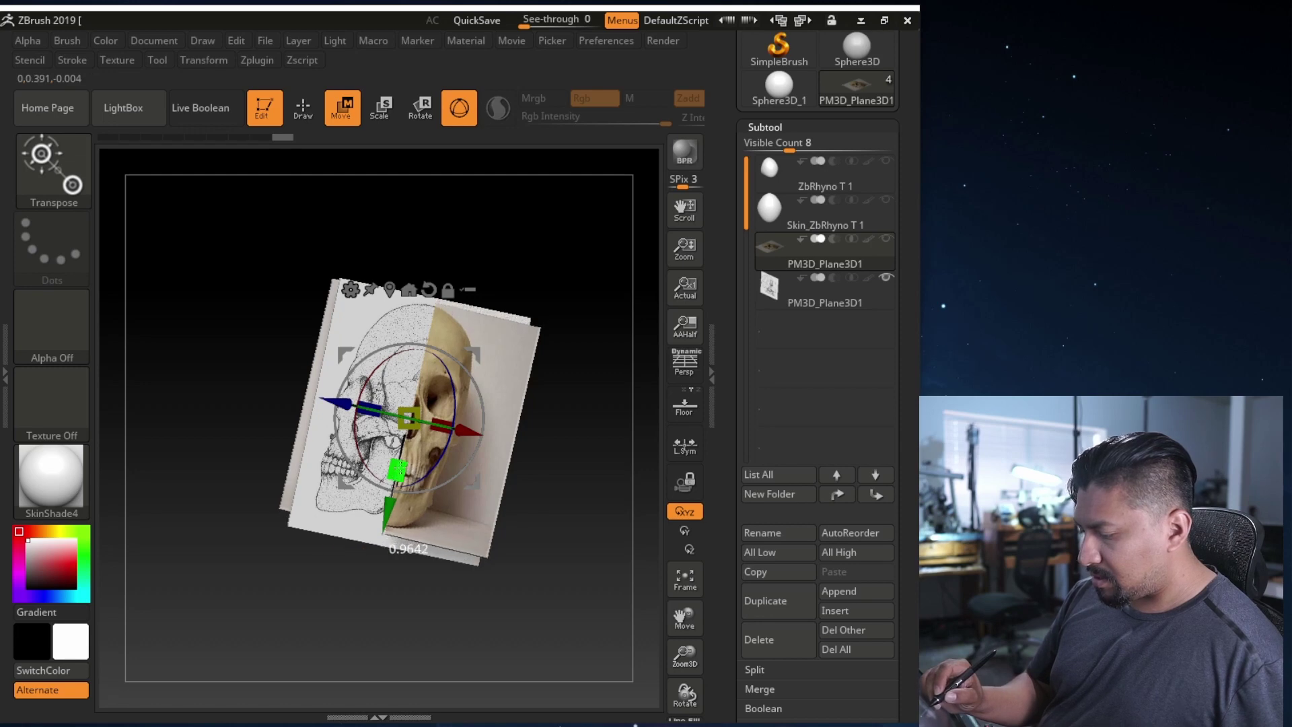
- Narrow the front-view skull plane slightly along its width and compare its proportions with the side drawing
left_click_drag(468, 606, 498, 597)
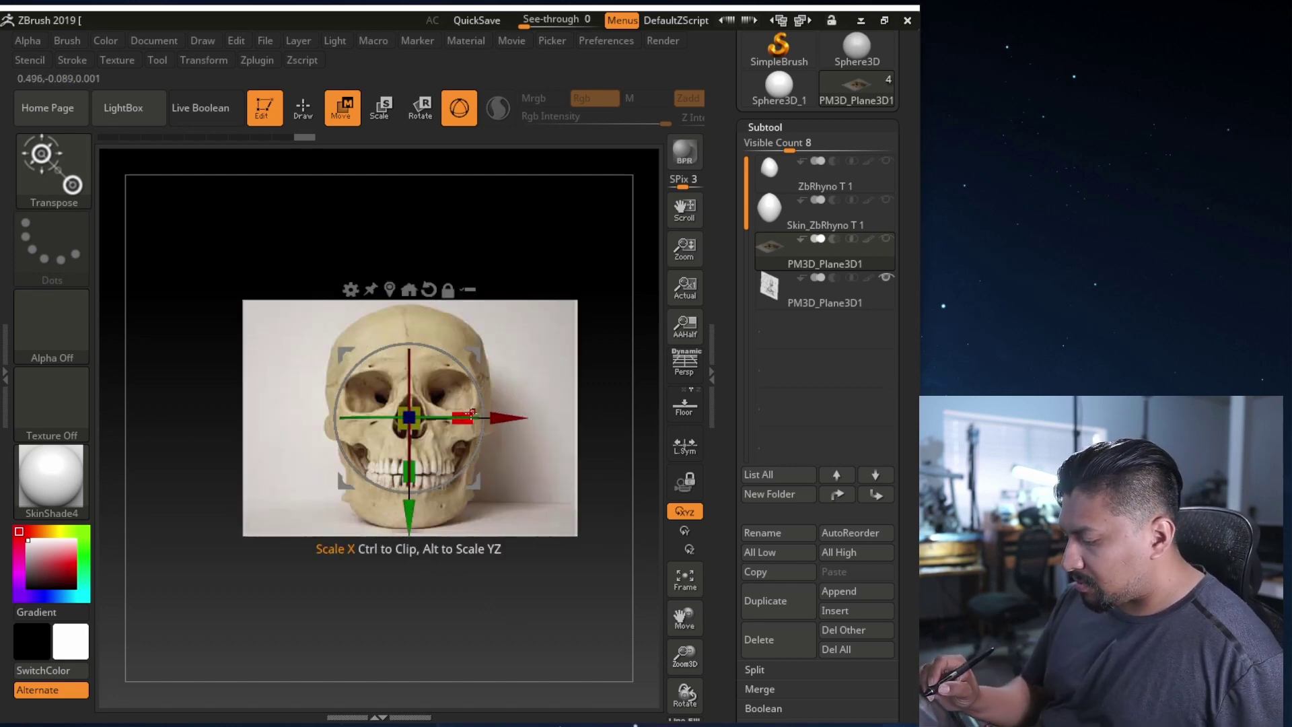
left_click_drag(466, 413, 460, 412)
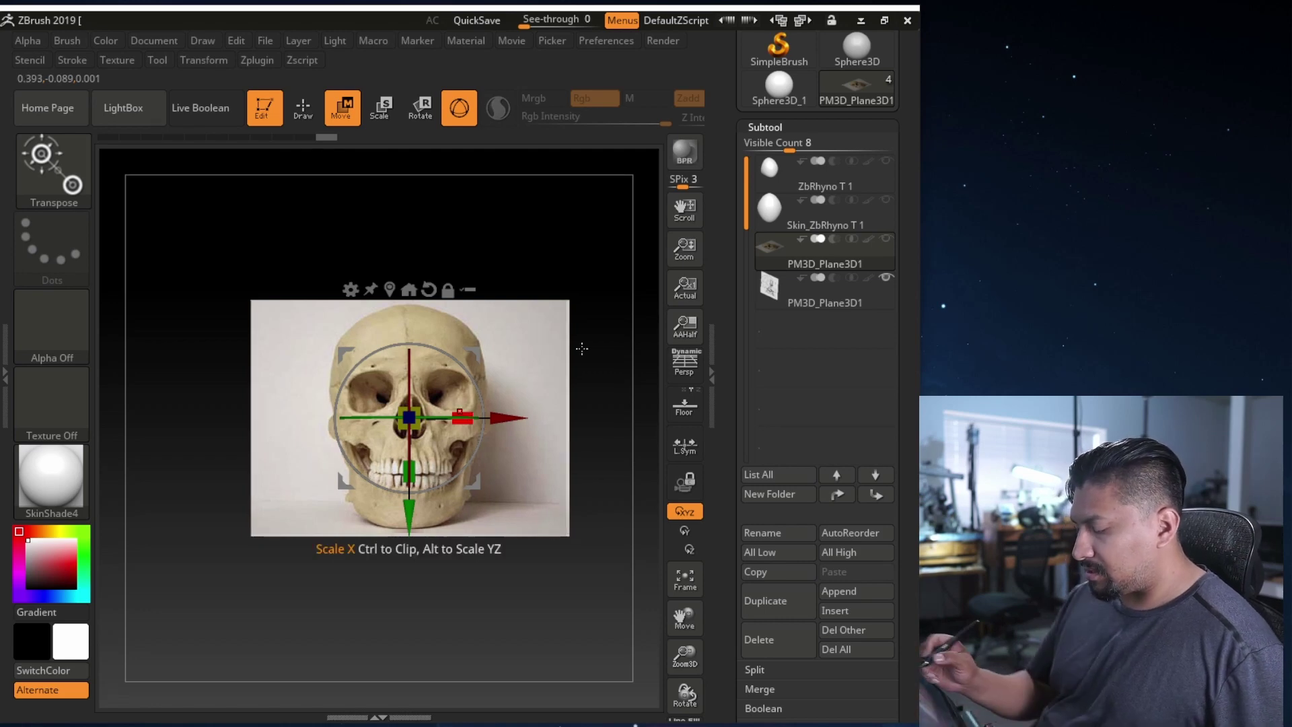
mouse_move(577, 507)
left_mouse_down()
mouse_move(479, 507)
mouse_move(547, 537)
left_mouse_up()
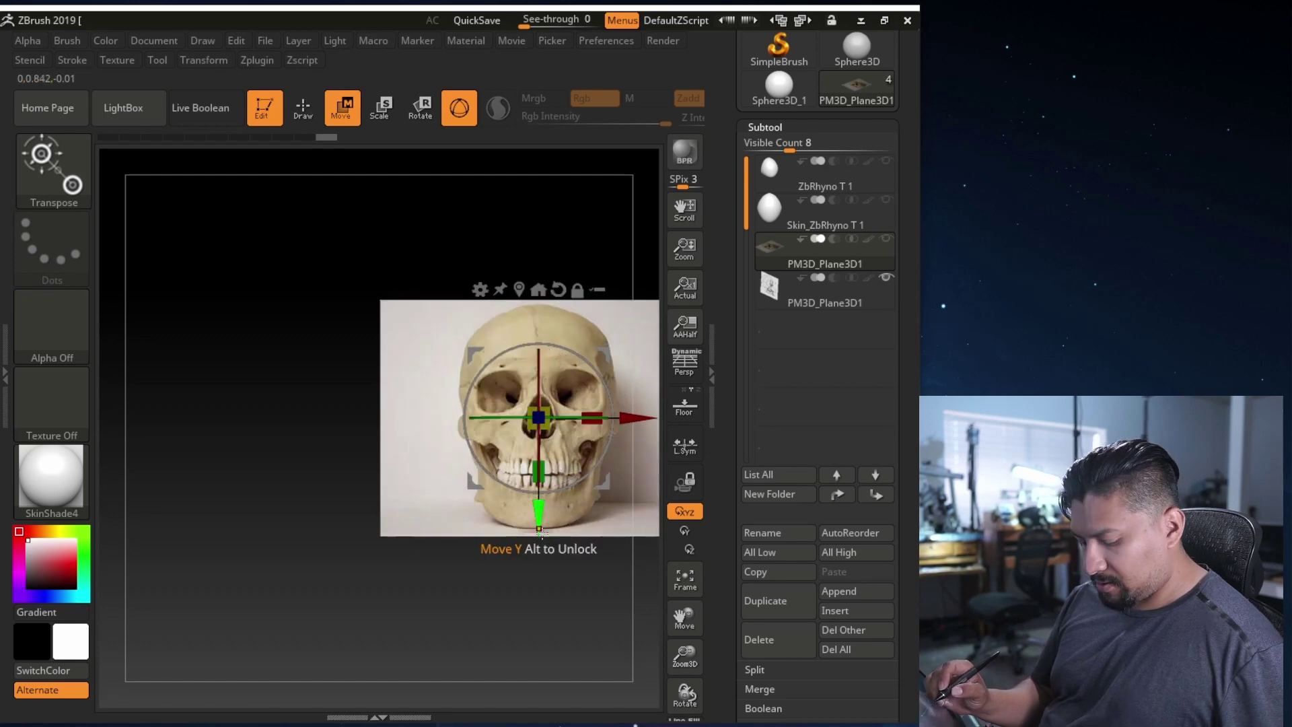
mouse_move(375, 568)
left_mouse_down("shift")
mouse_move(384, 527)
mouse_move(430, 525)
left_mouse_up("shift")
left_click_drag(569, 550, 468, 404, "alt")
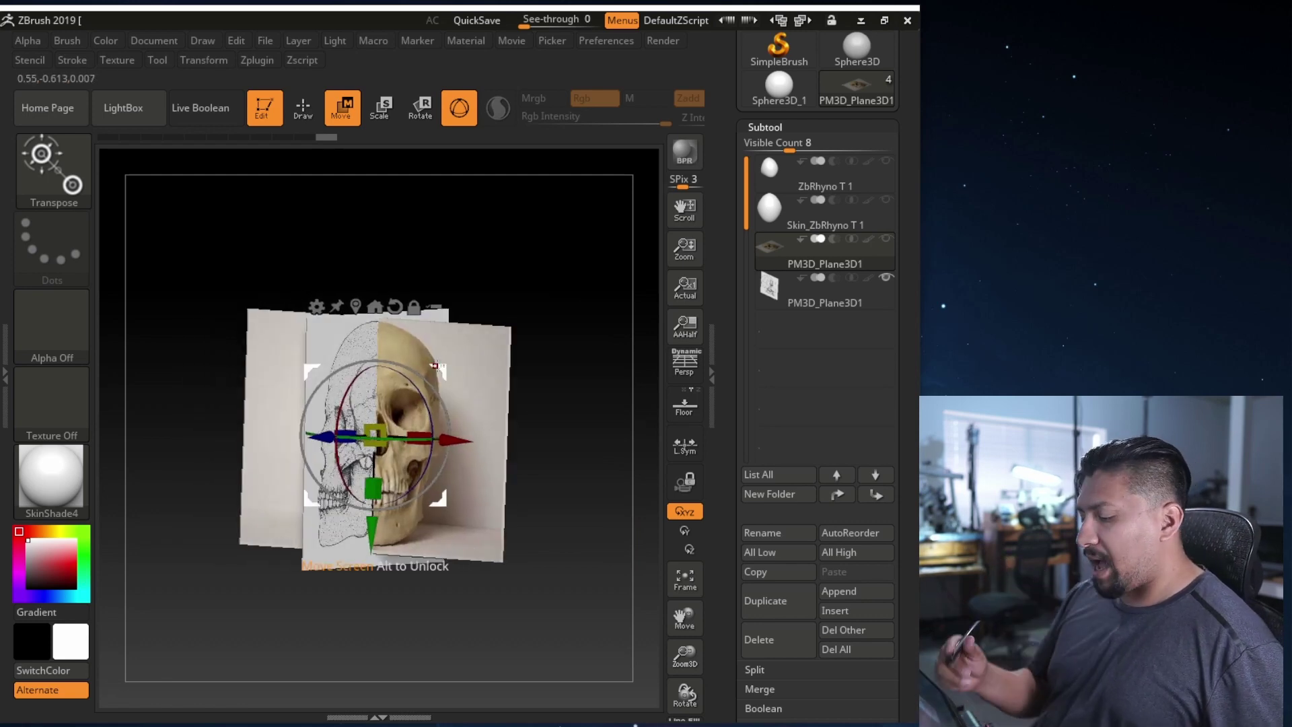
- Move the front-view skull plane backward along its depth axis to the rear edge of the side-view drawing
left_click_drag(543, 482, 514, 464)
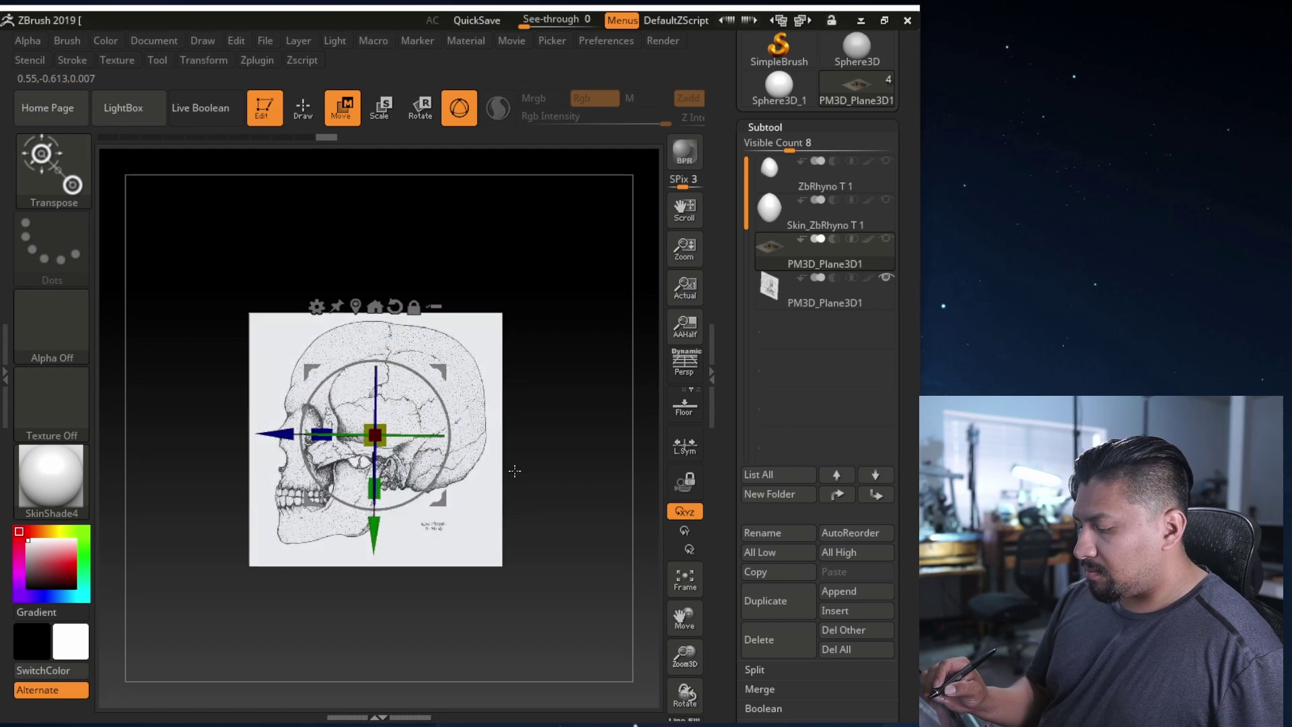
left_click_drag(282, 432, 396, 436)
key("ctrl+z")
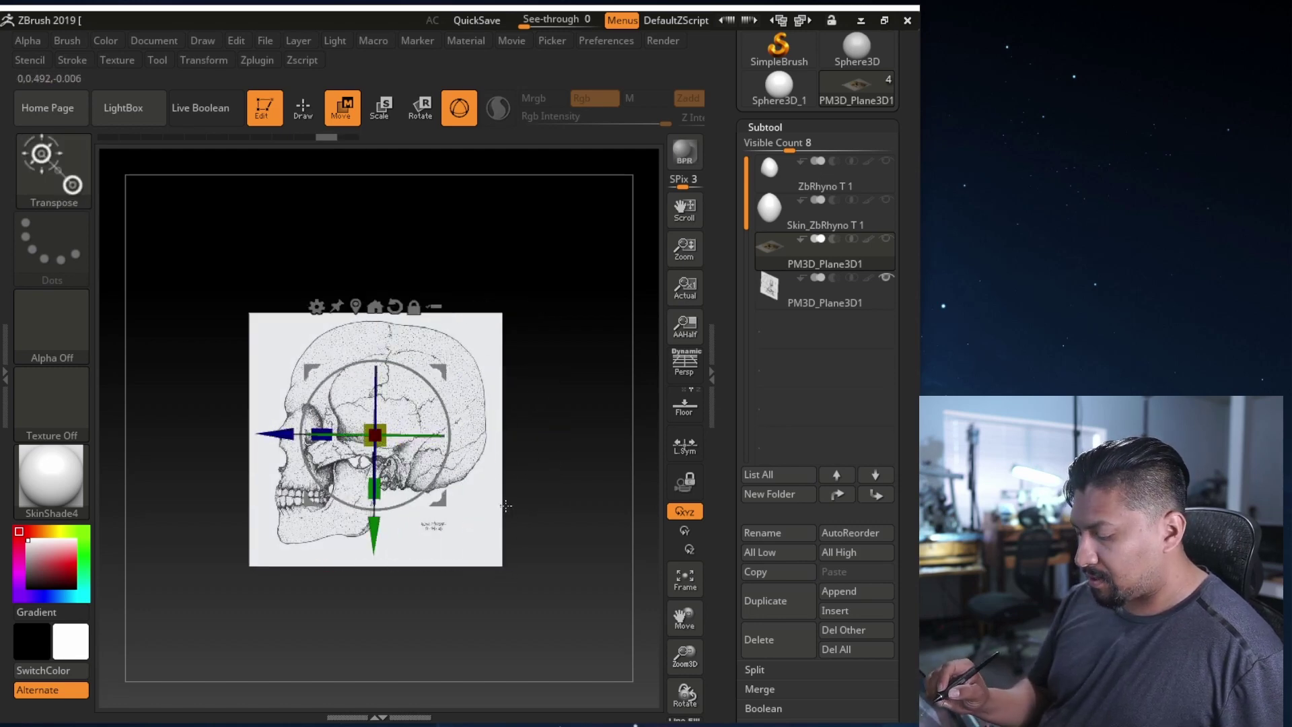
left_click_drag(508, 505, 515, 507)
left_click_drag(297, 434, 404, 436)
left_click_drag(404, 464, 408, 464)
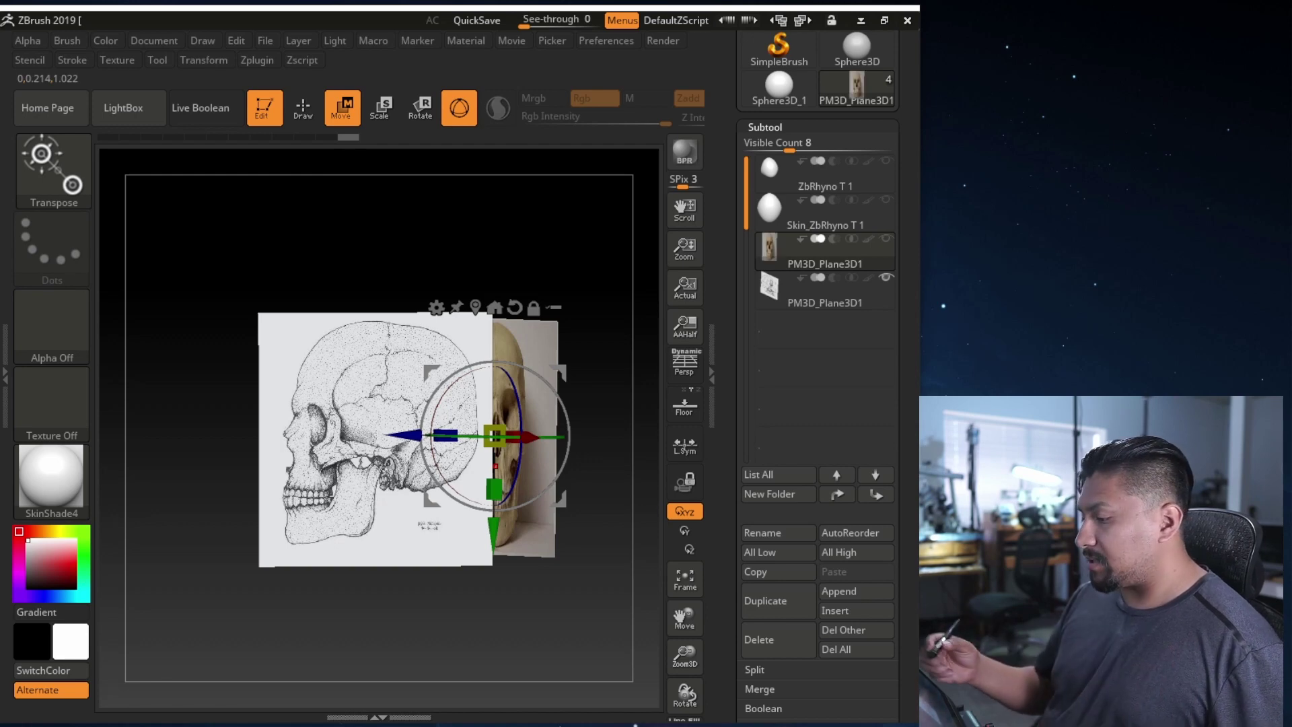
- Select the Skin_ZbRhyno T 1 subtool and show the front-view skull plane together with it
left_click(769, 210)
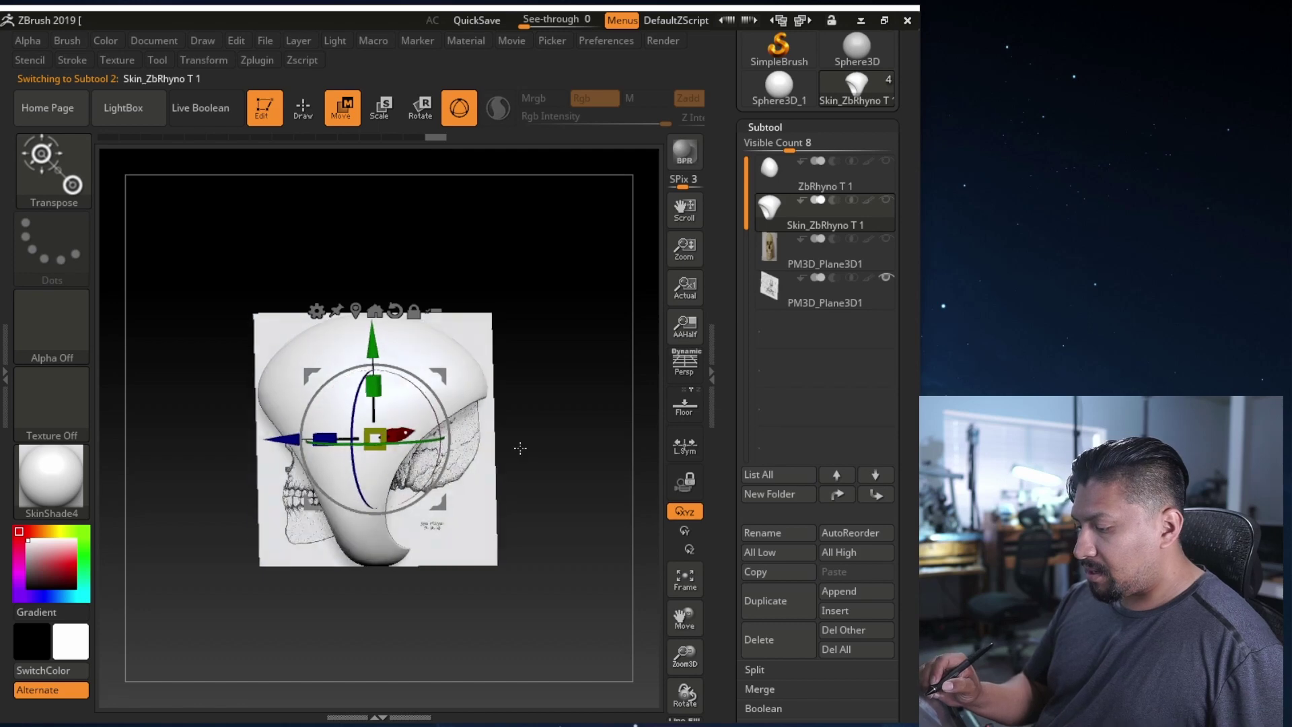
mouse_move(520, 449)
left_mouse_down()
mouse_move(560, 421)
mouse_move(616, 426)
mouse_move(535, 440)
left_mouse_up()
left_click(885, 238)
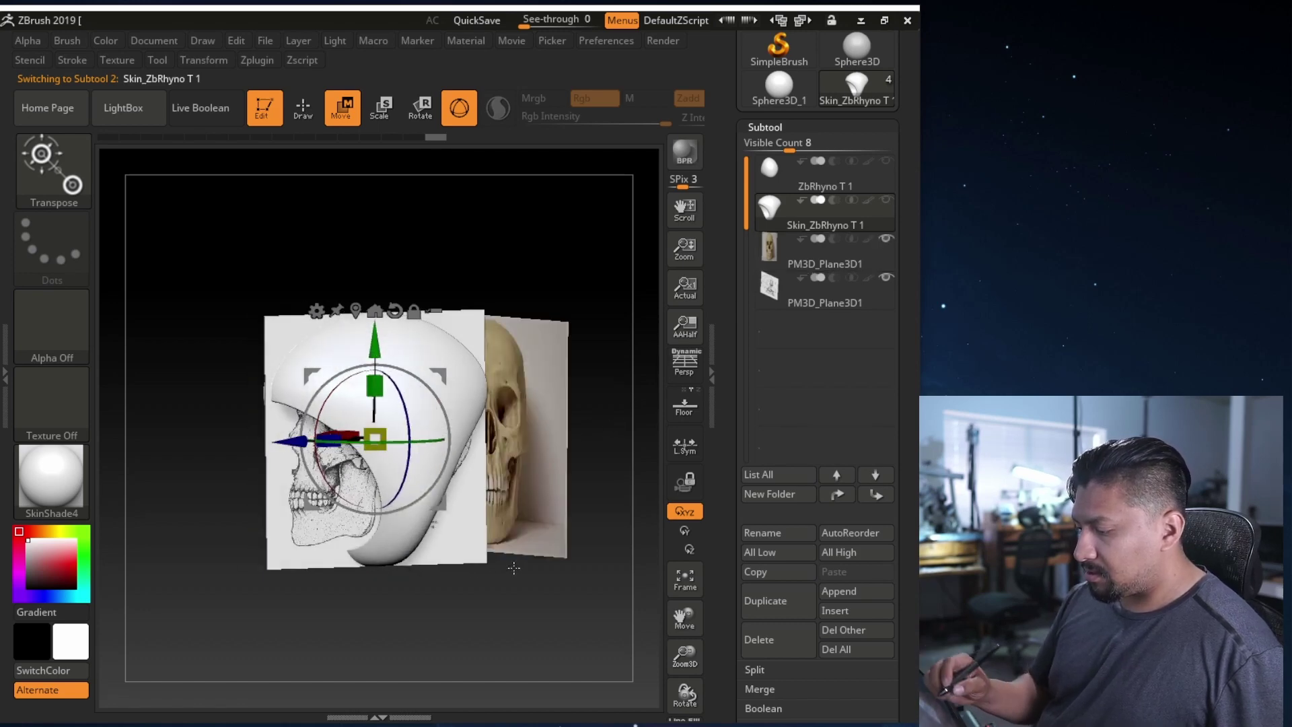
- Rotate the Skin_ZbRhyno T 1 ring model a quarter turn so its wide head faces the same way as the side-view skull
left_click_drag(513, 568, 540, 473)
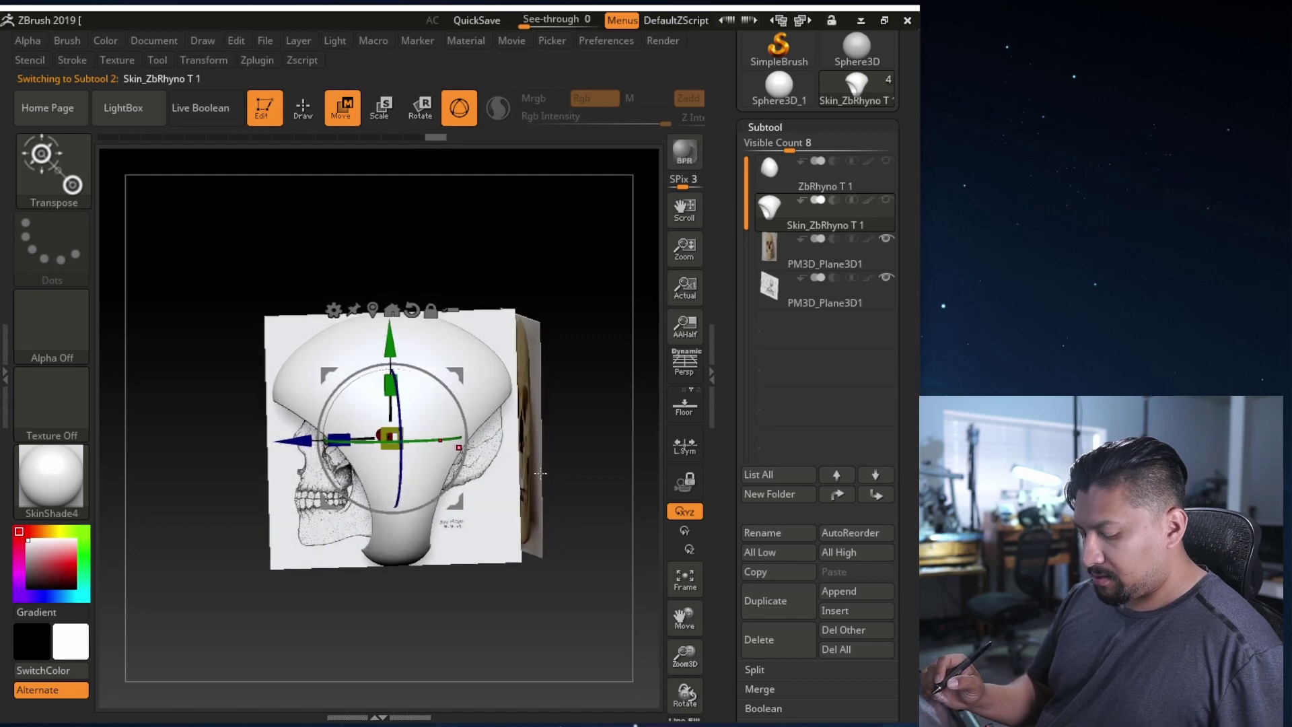
mouse_move(520, 535)
left_mouse_down("shift")
mouse_move(447, 494)
mouse_move(491, 357)
left_mouse_up("shift")
key("ctrl")
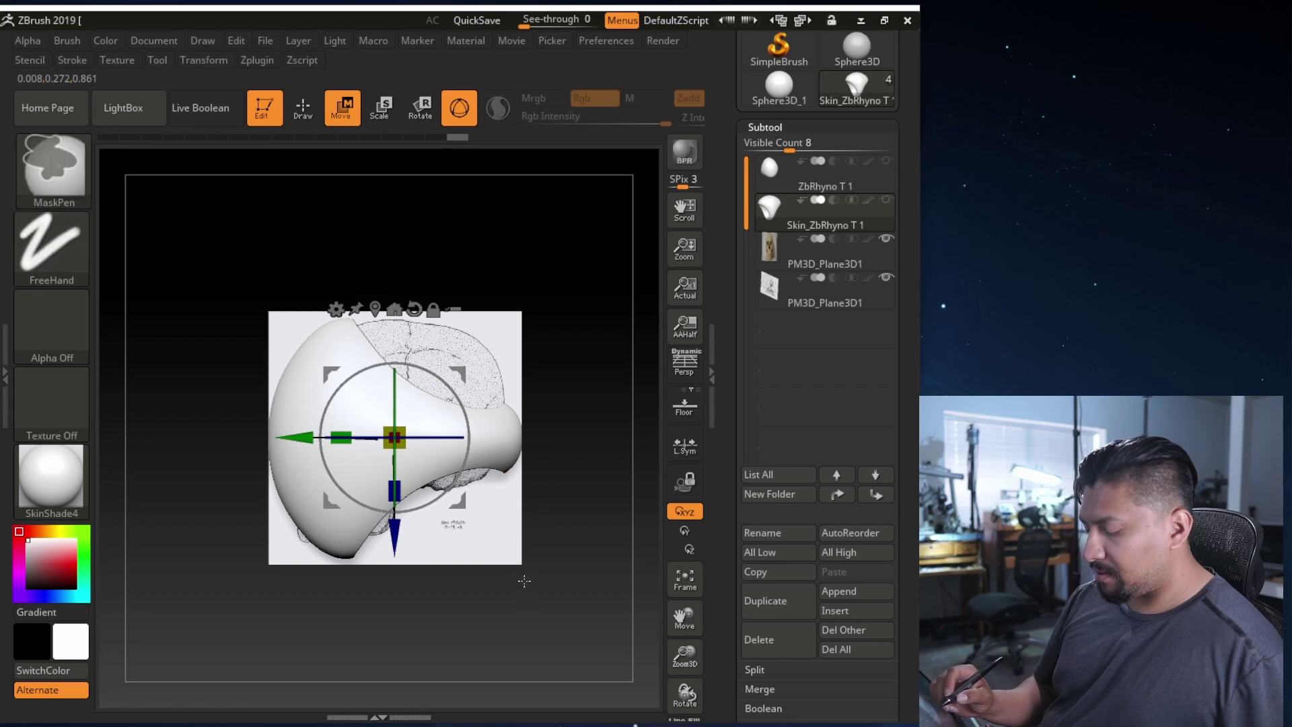
left_click_drag(527, 577, 549, 549, "shift")
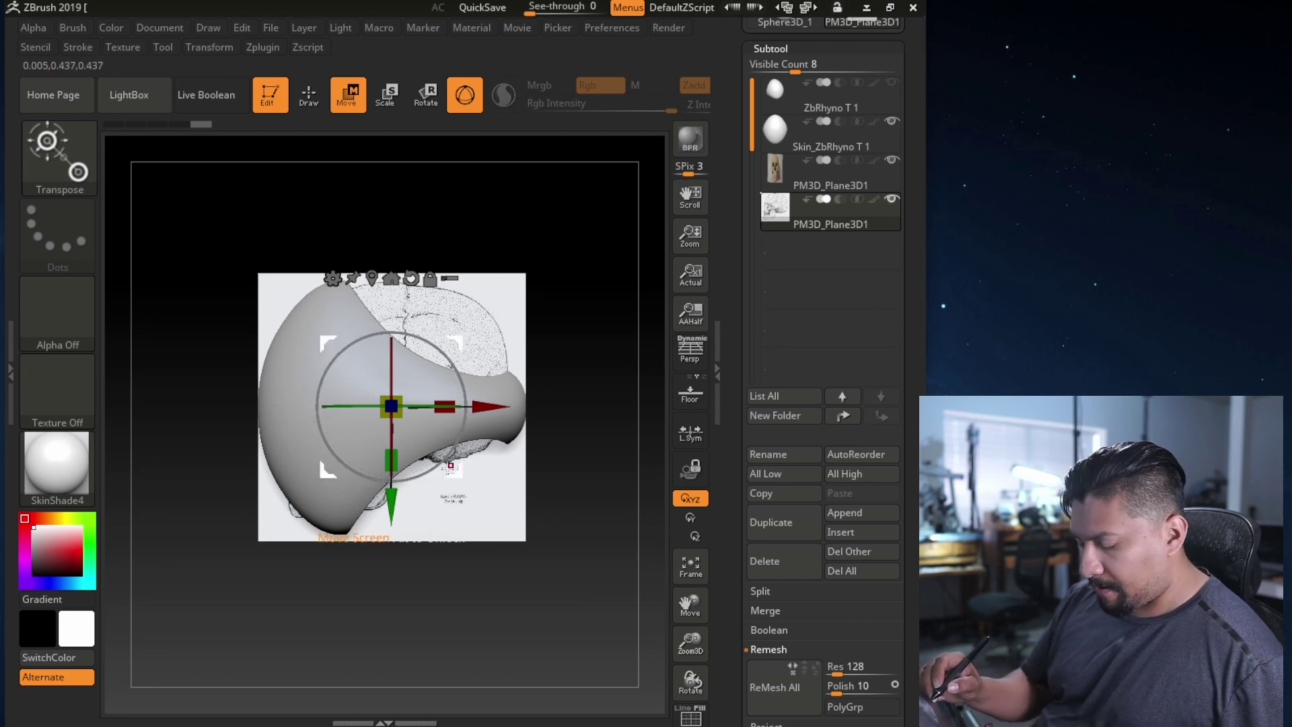
- With the side-view plane active, turn on Transparency so the skull drawing shows through the ring model
left_click_drag(450, 467, 459, 528, "alt")
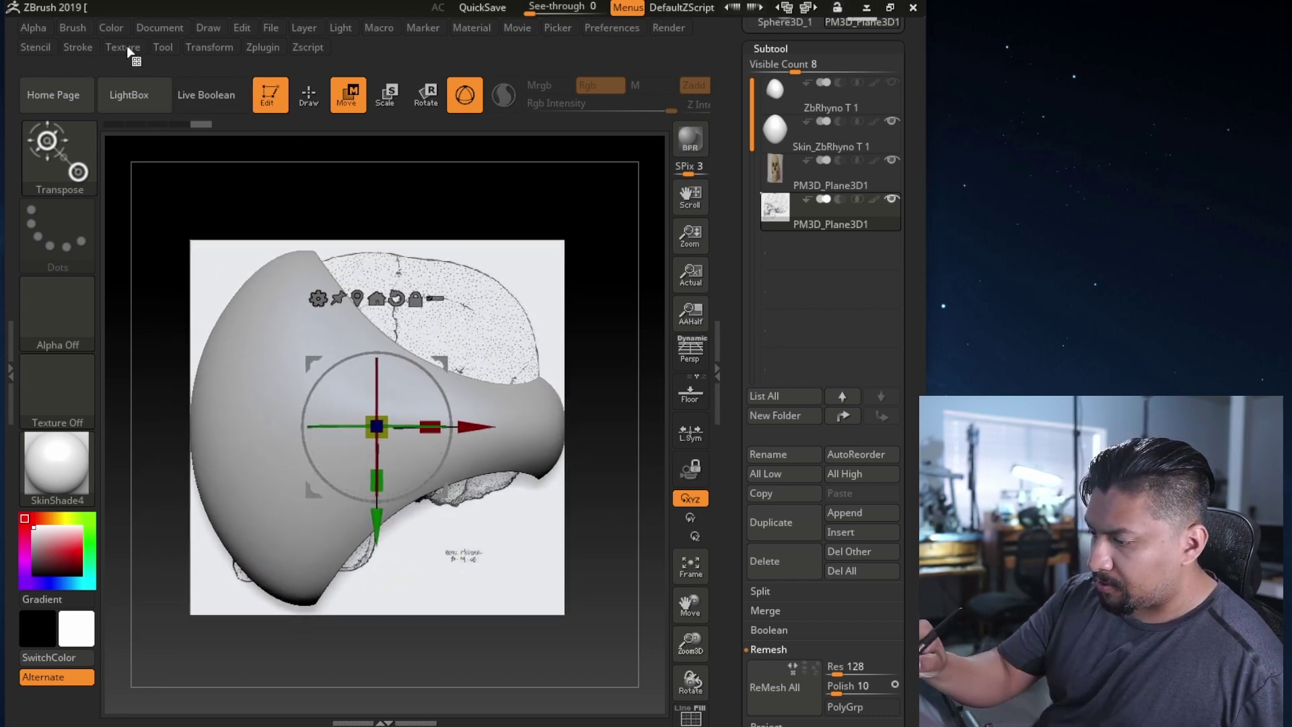
left_click(210, 53)
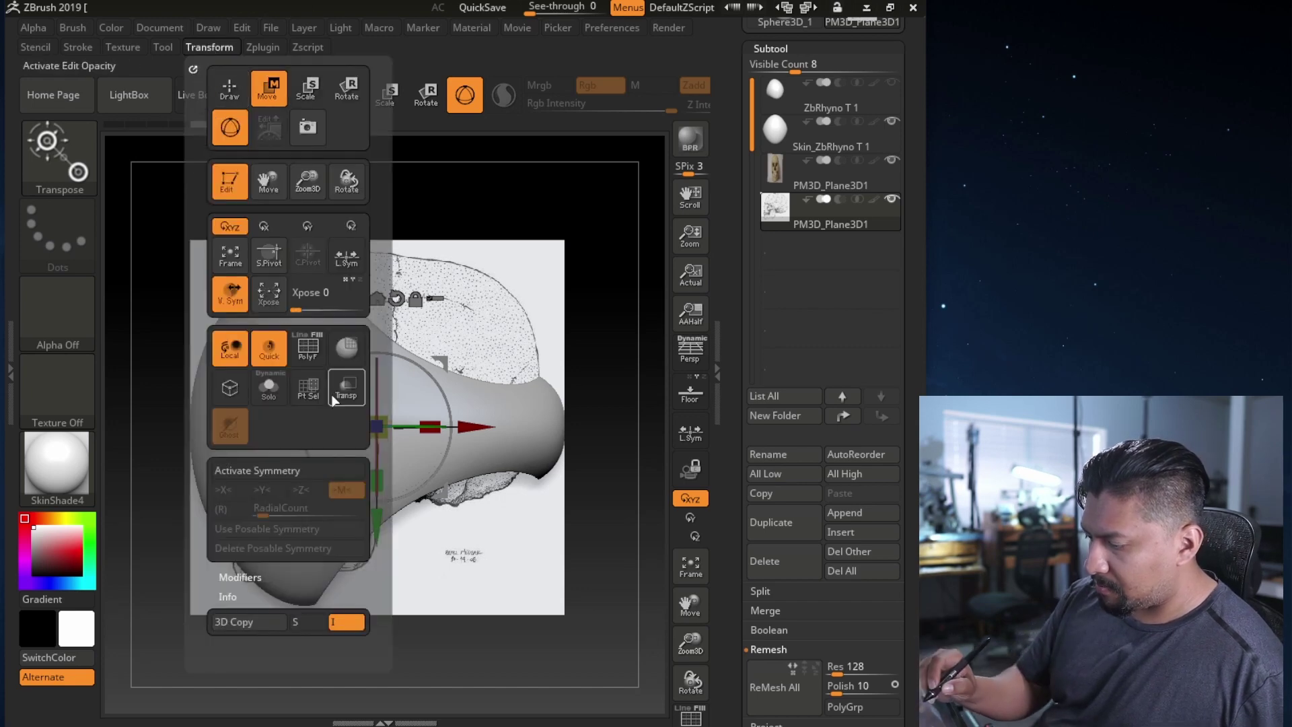
left_click(346, 385)
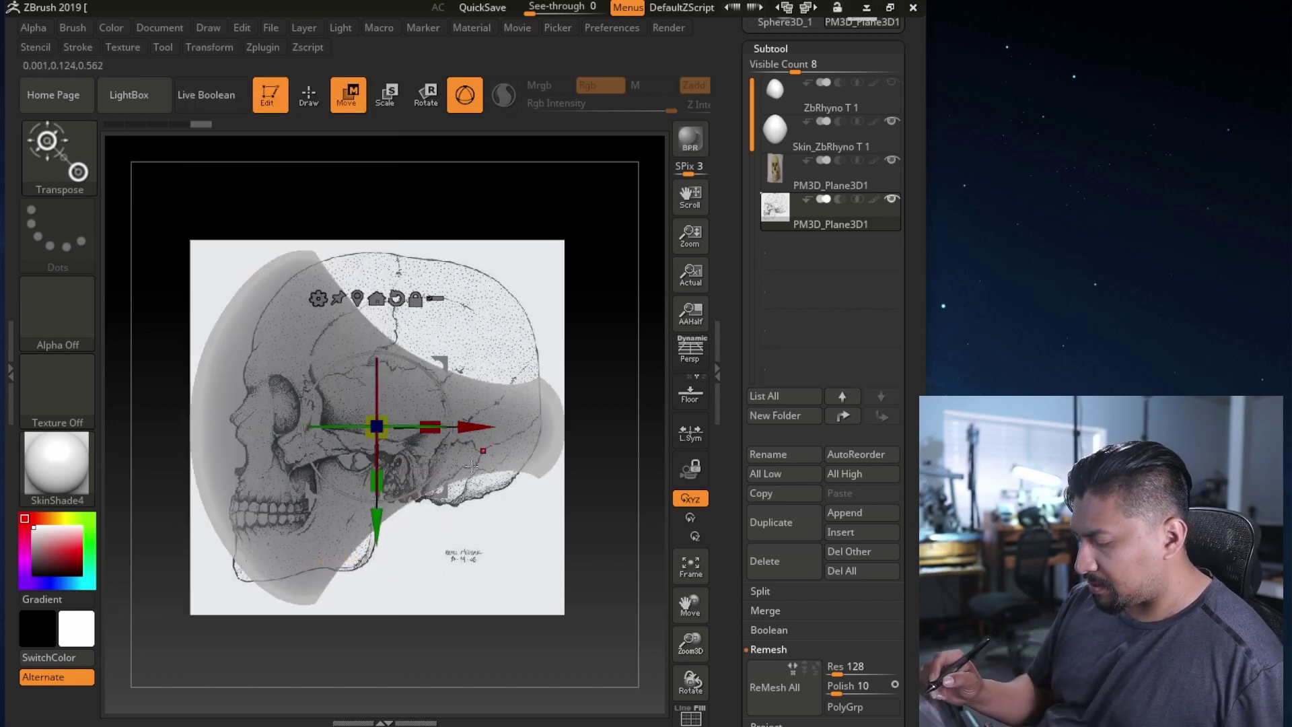
- Move the side-view skull plane horizontally until the drawn face extends in front of the ring's wide head
left_click(778, 212)
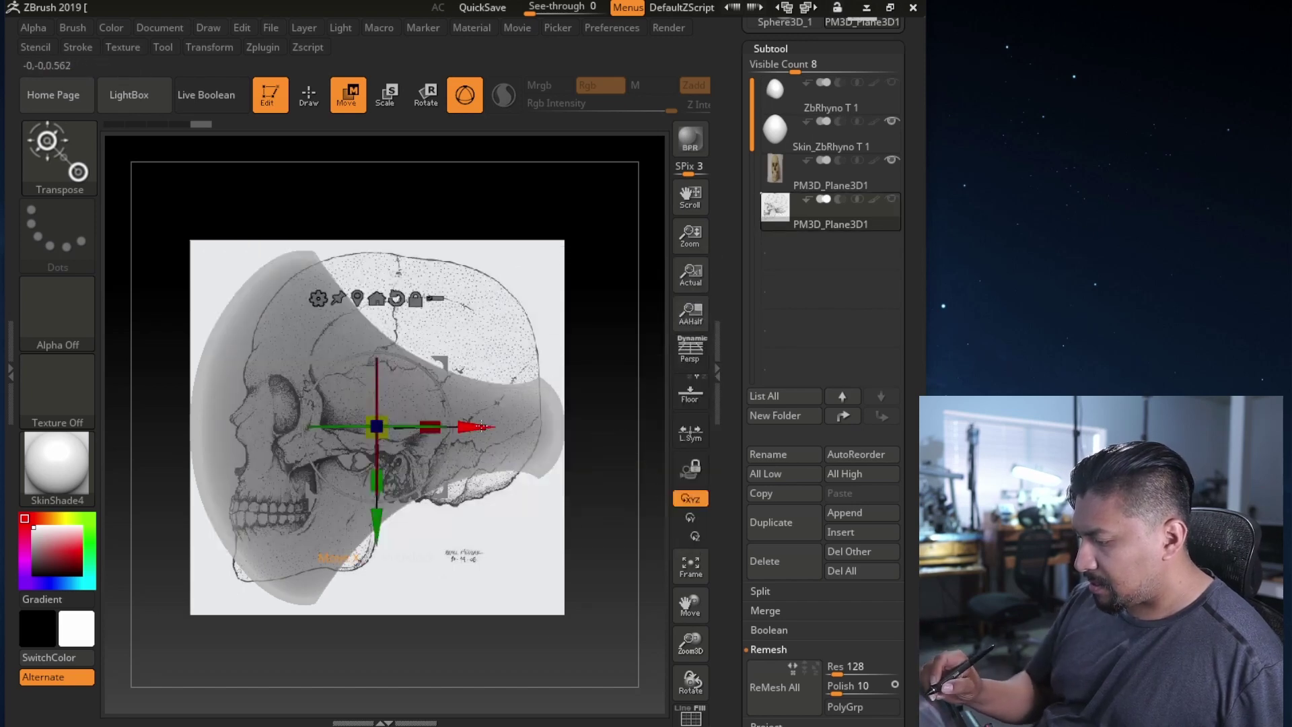
left_click_drag(482, 426, 419, 434)
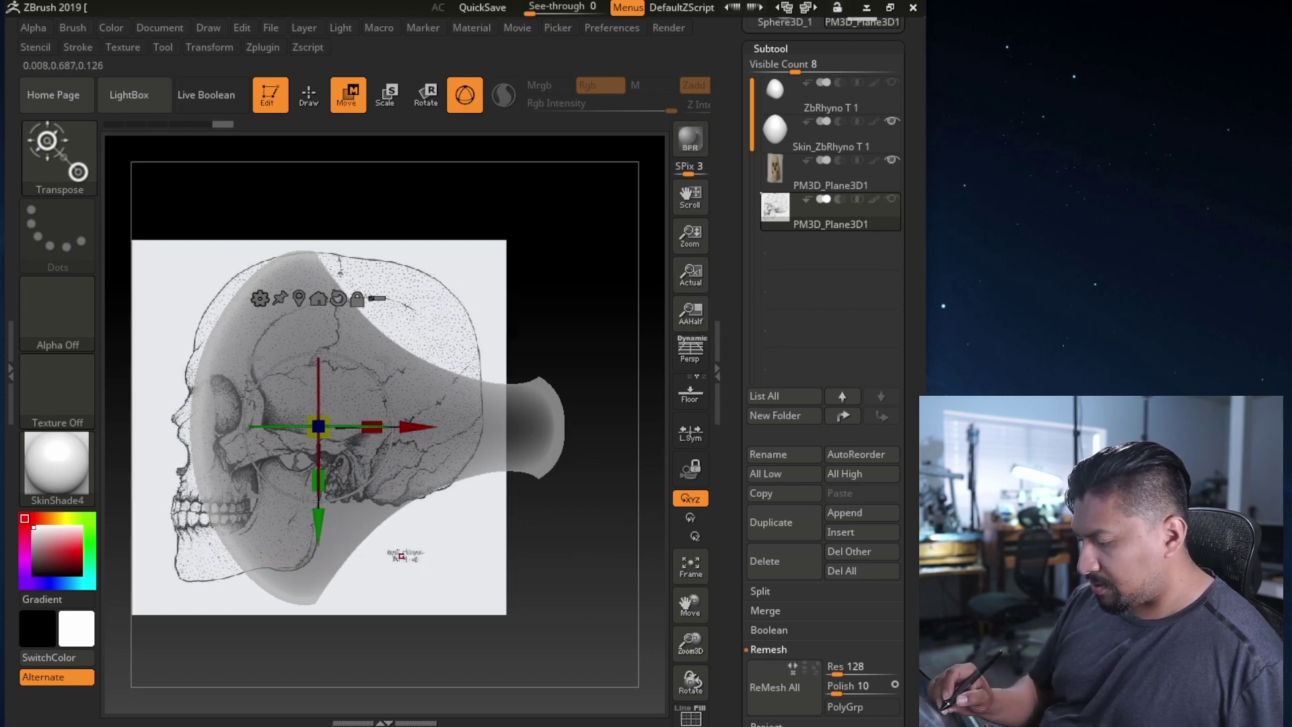
left_click_drag(433, 562, 504, 560)
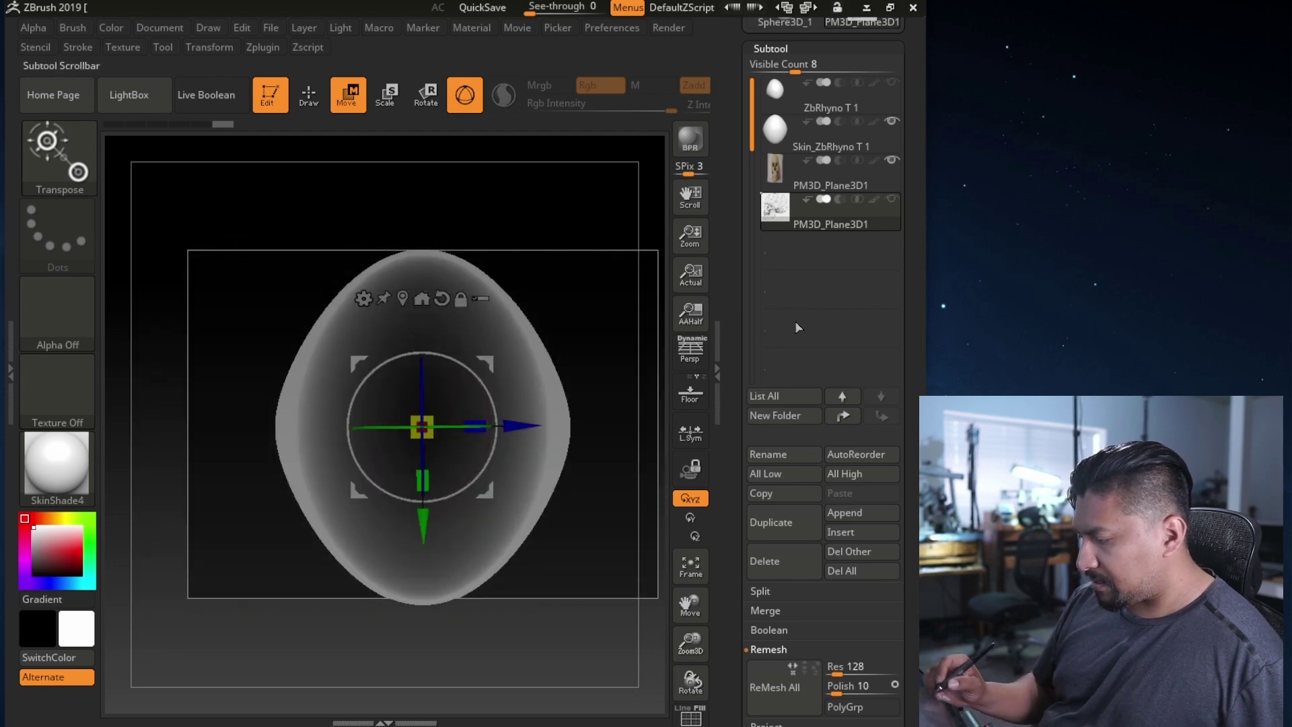
- Lower the front-view skull plane slightly and adjust its scale to fit the height of the ring model
left_click(775, 173)
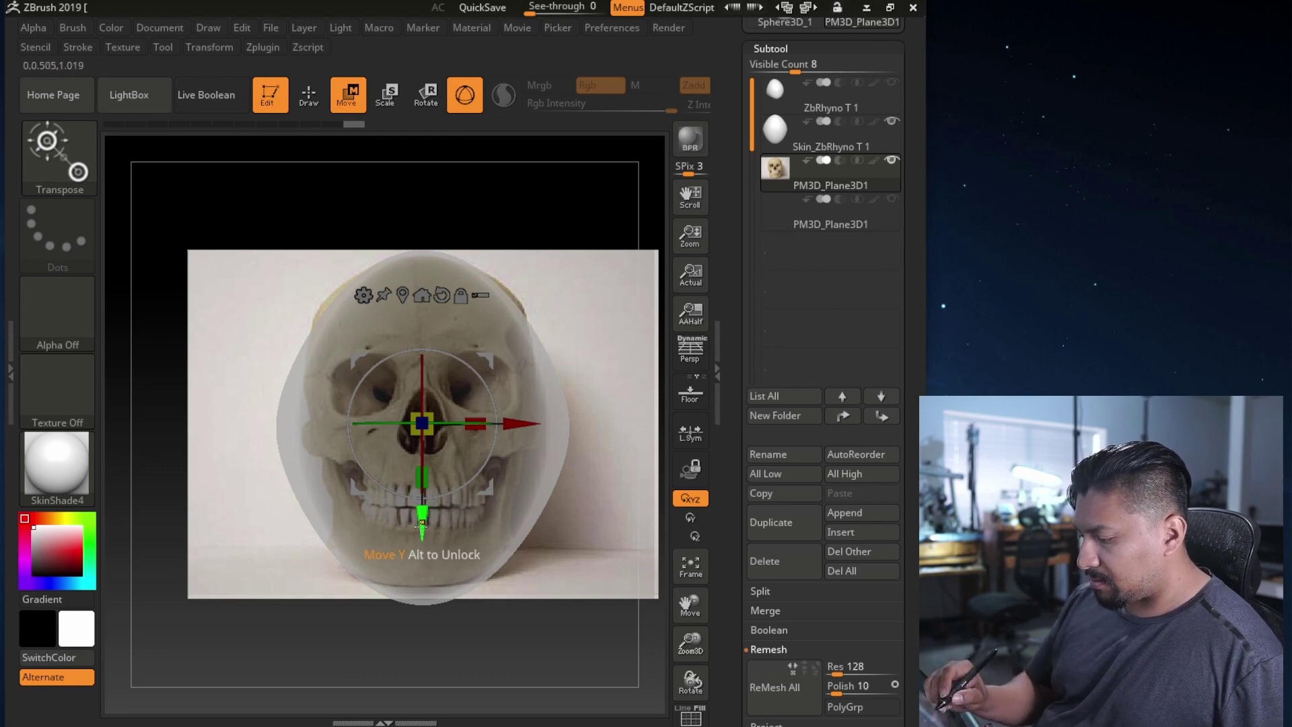
left_click_drag(422, 525, 421, 535)
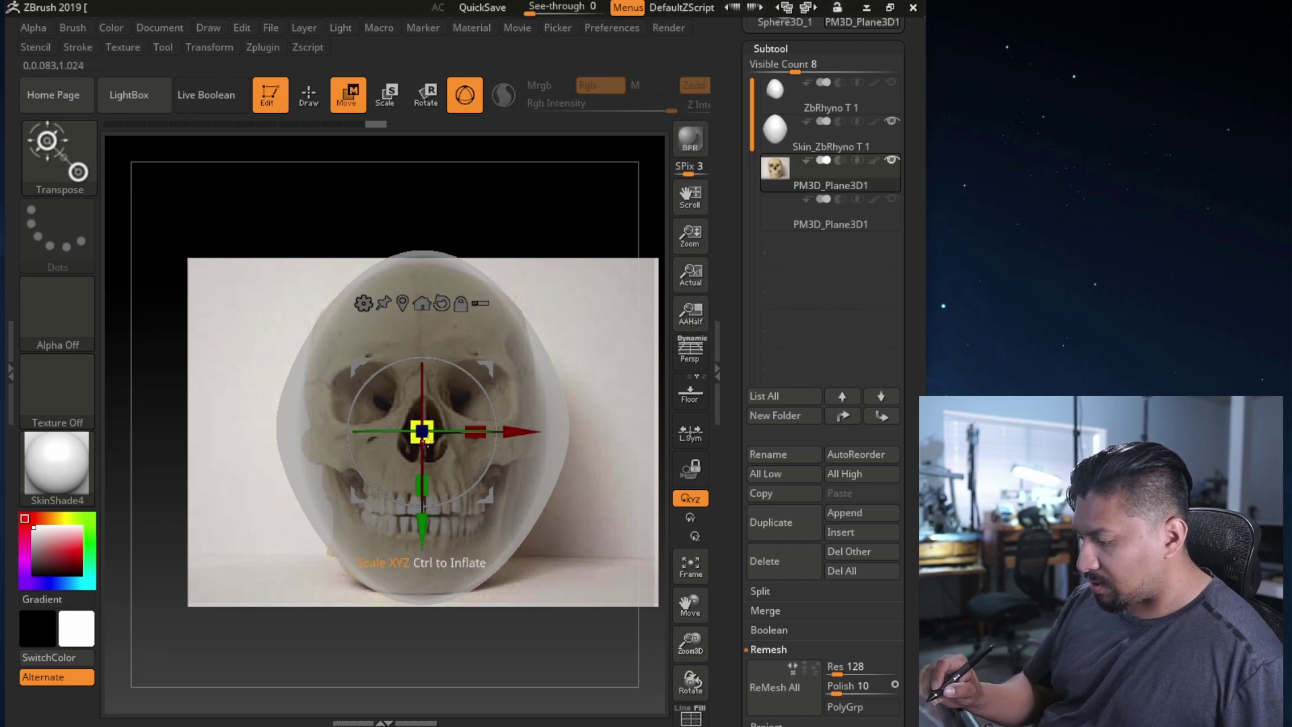
left_click_drag(422, 434, 434, 456)
left_click_drag(587, 567, 519, 534)
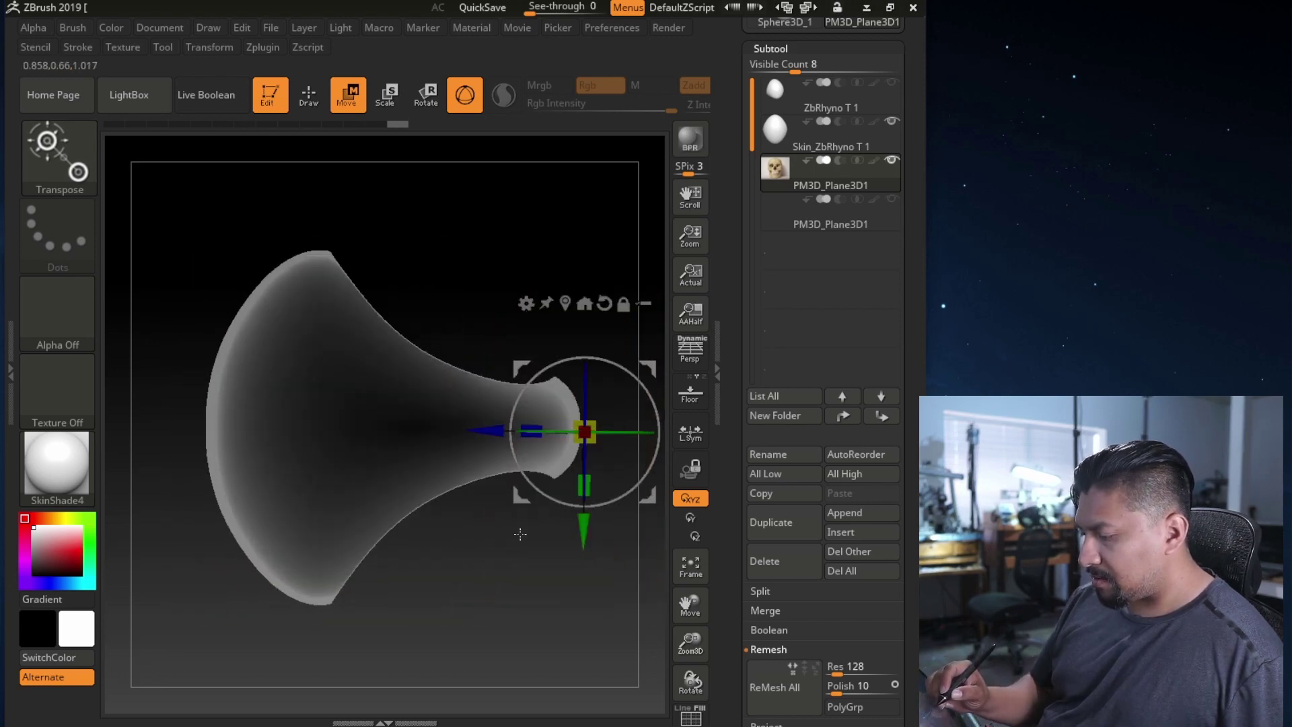
- Make the side-view skull plane active and turn off Transparency
left_click(778, 210)
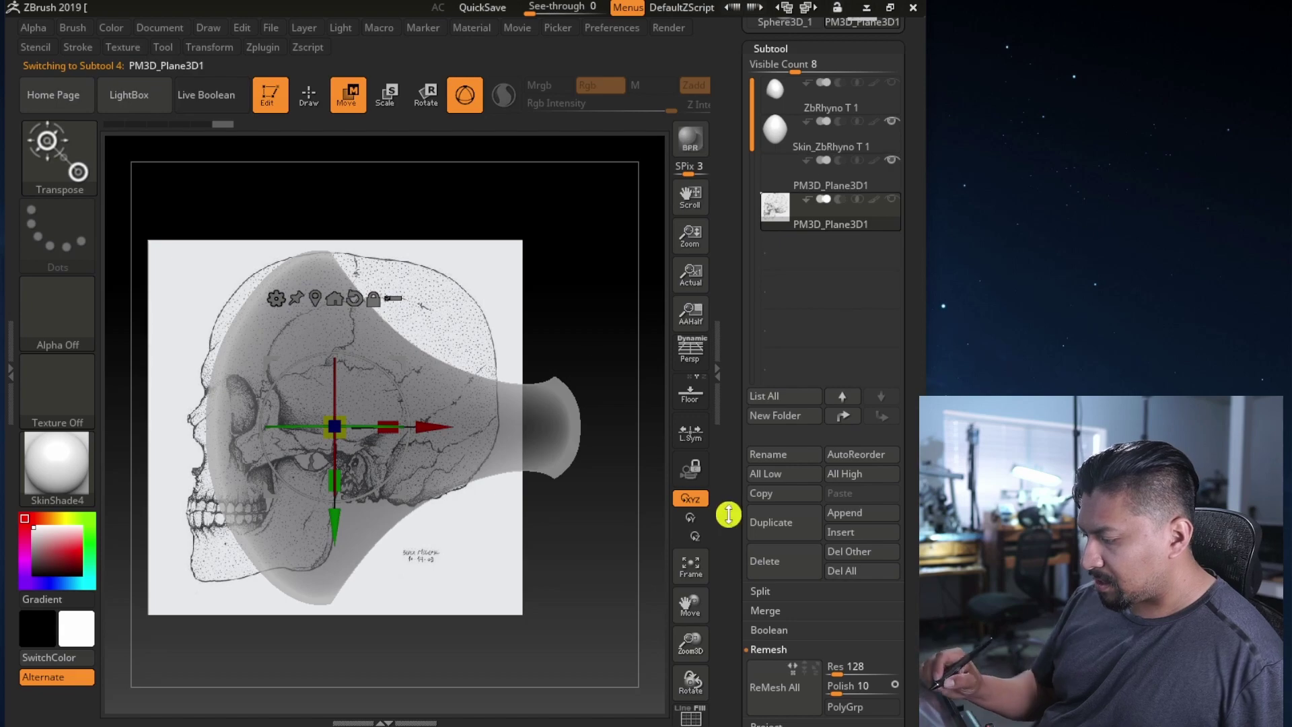
left_click(209, 47)
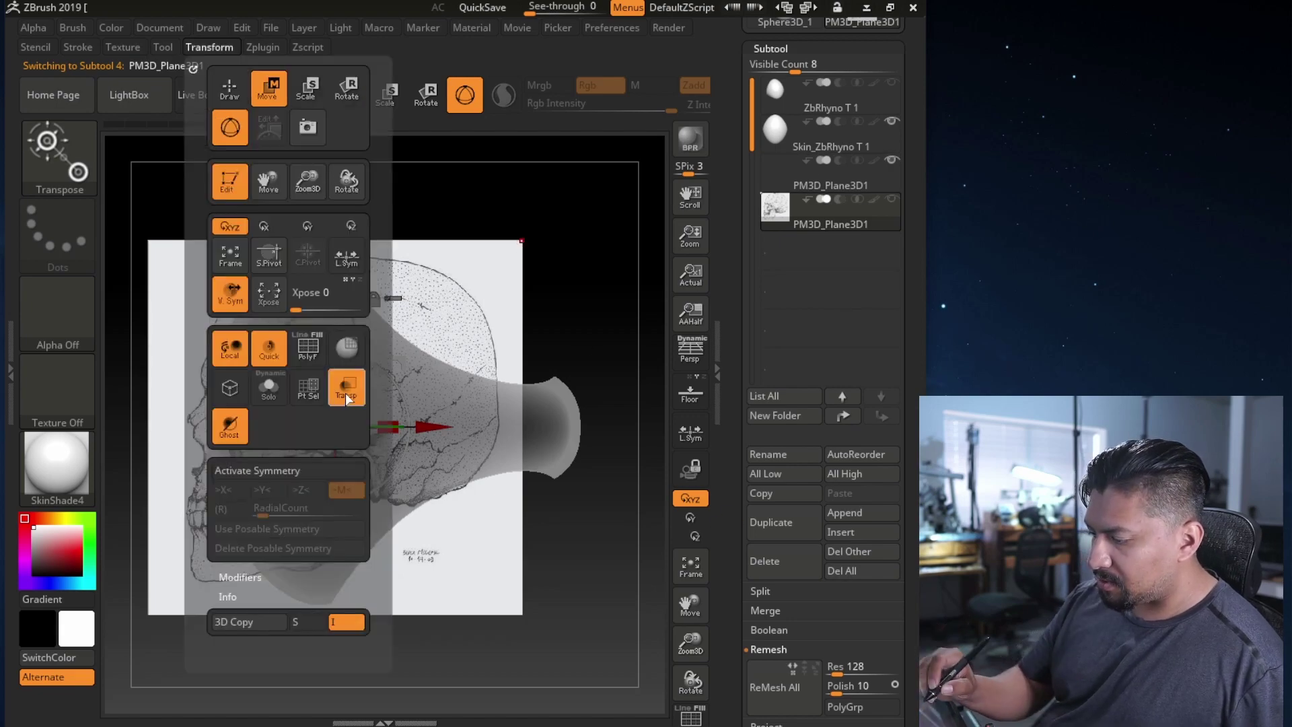
left_click(347, 397)
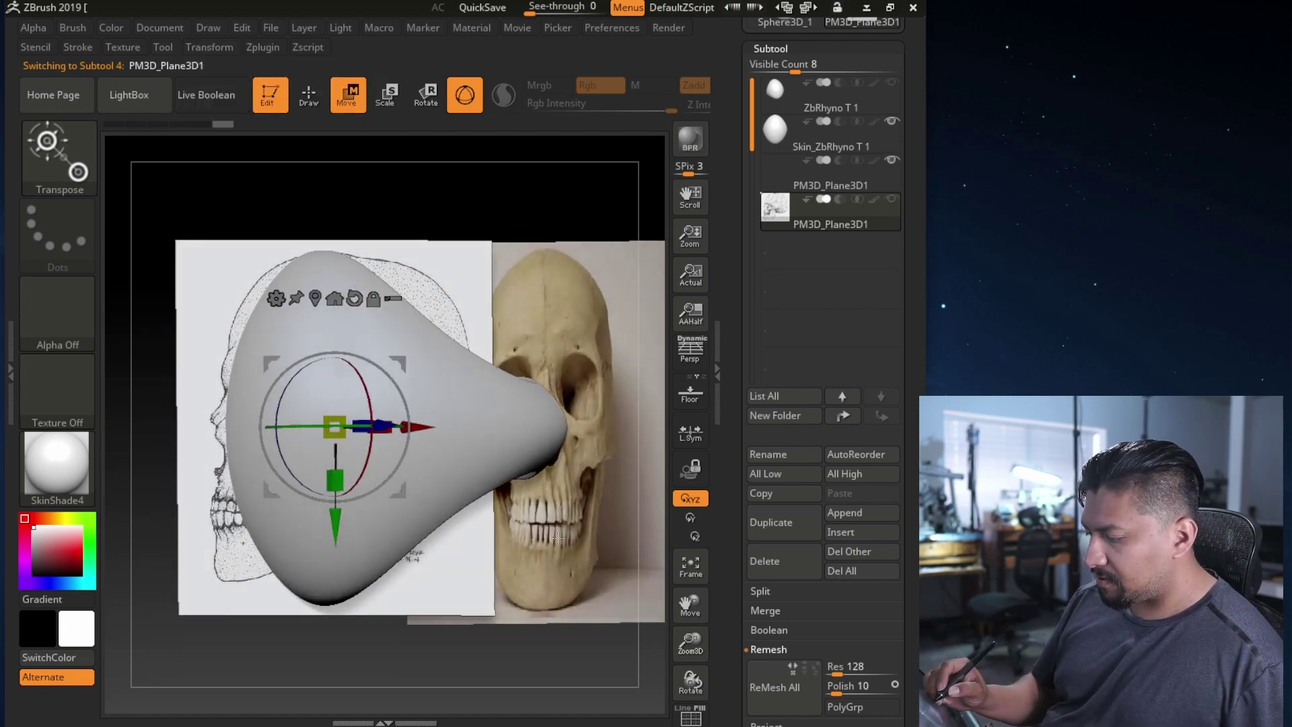
left_click_drag(558, 536, 559, 459)
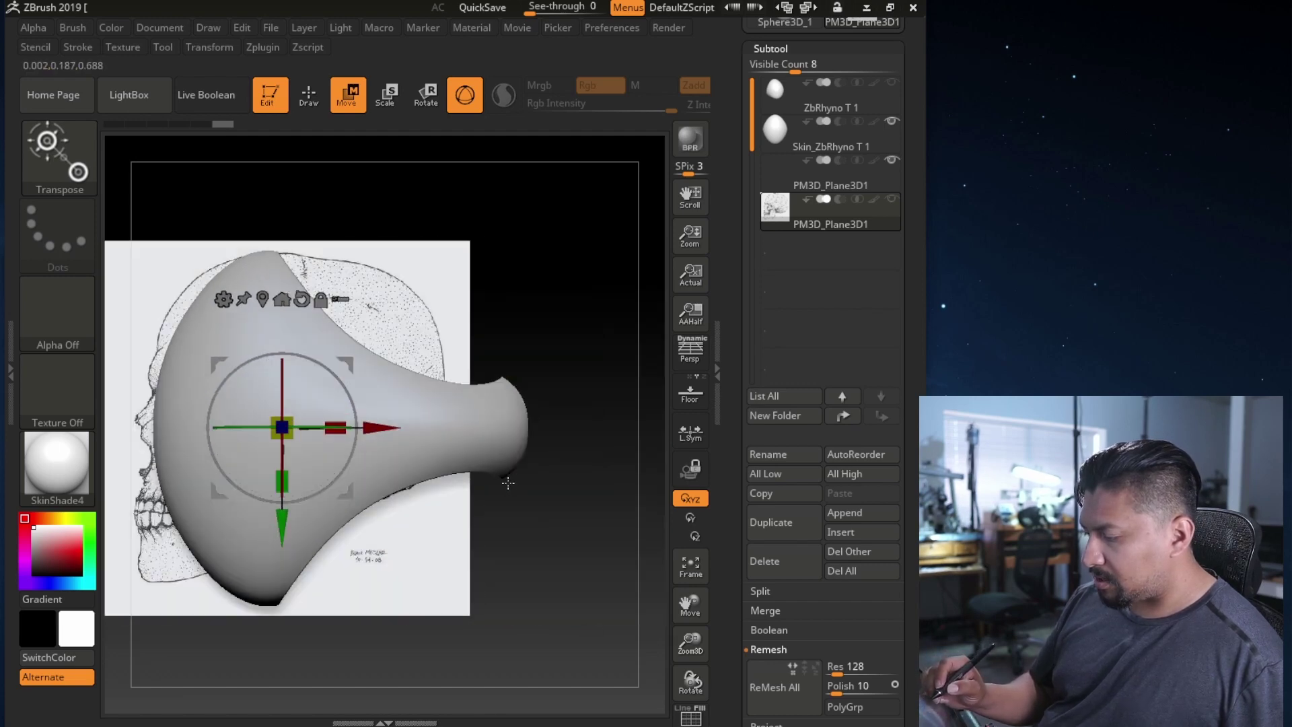
- Move the front-view skull plane forward along its depth axis into the middle of the ring model
left_click(799, 190)
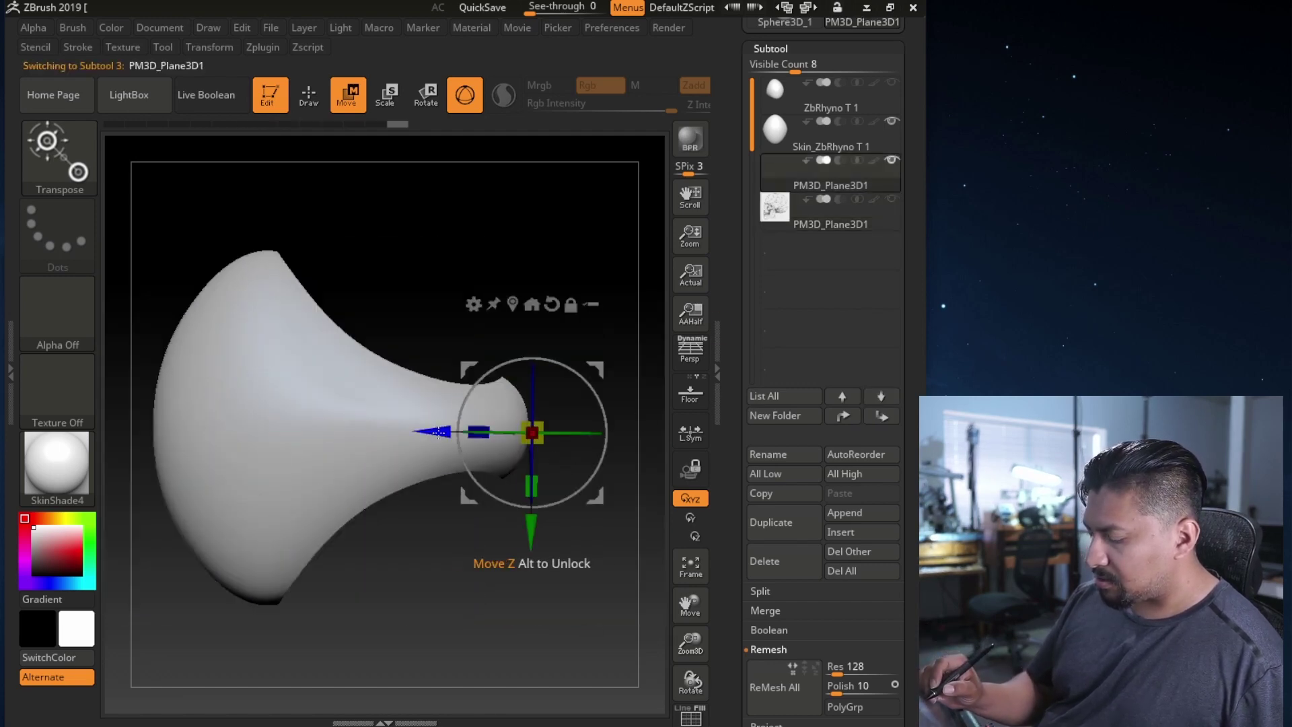
left_click_drag(439, 432, 228, 428, "alt")
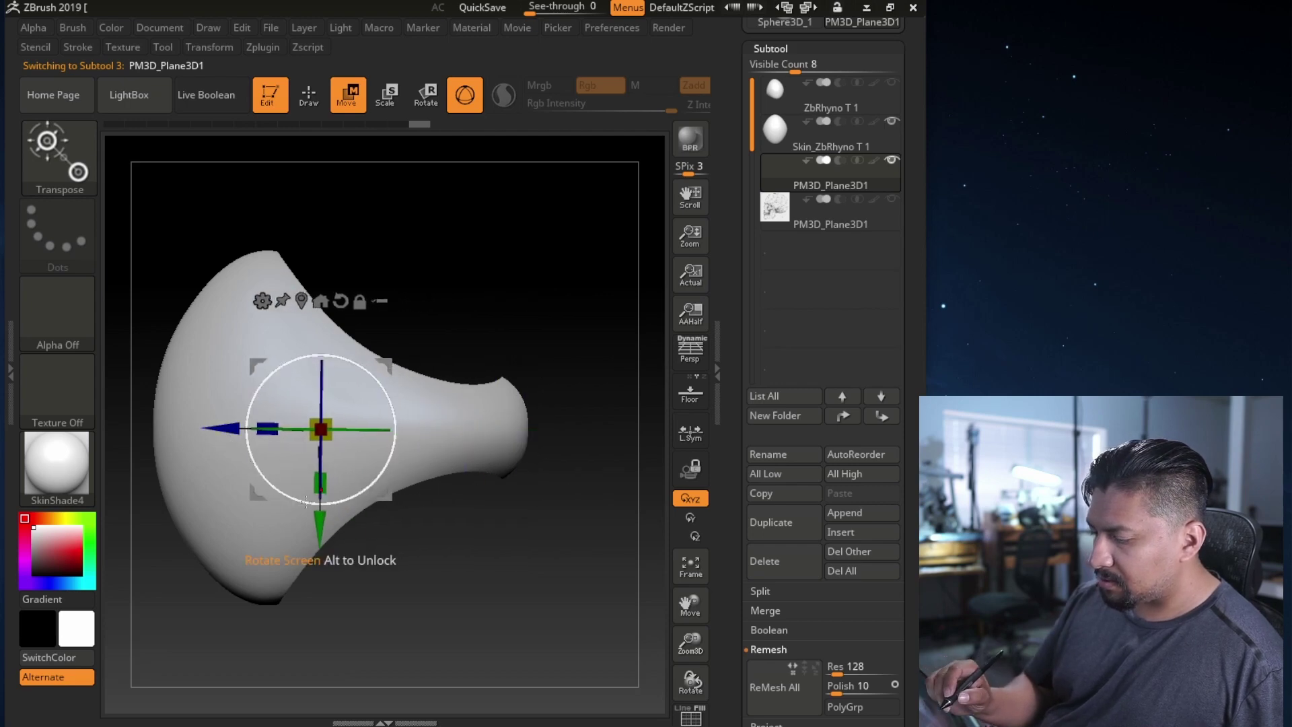
left_click_drag(447, 511, 625, 356)
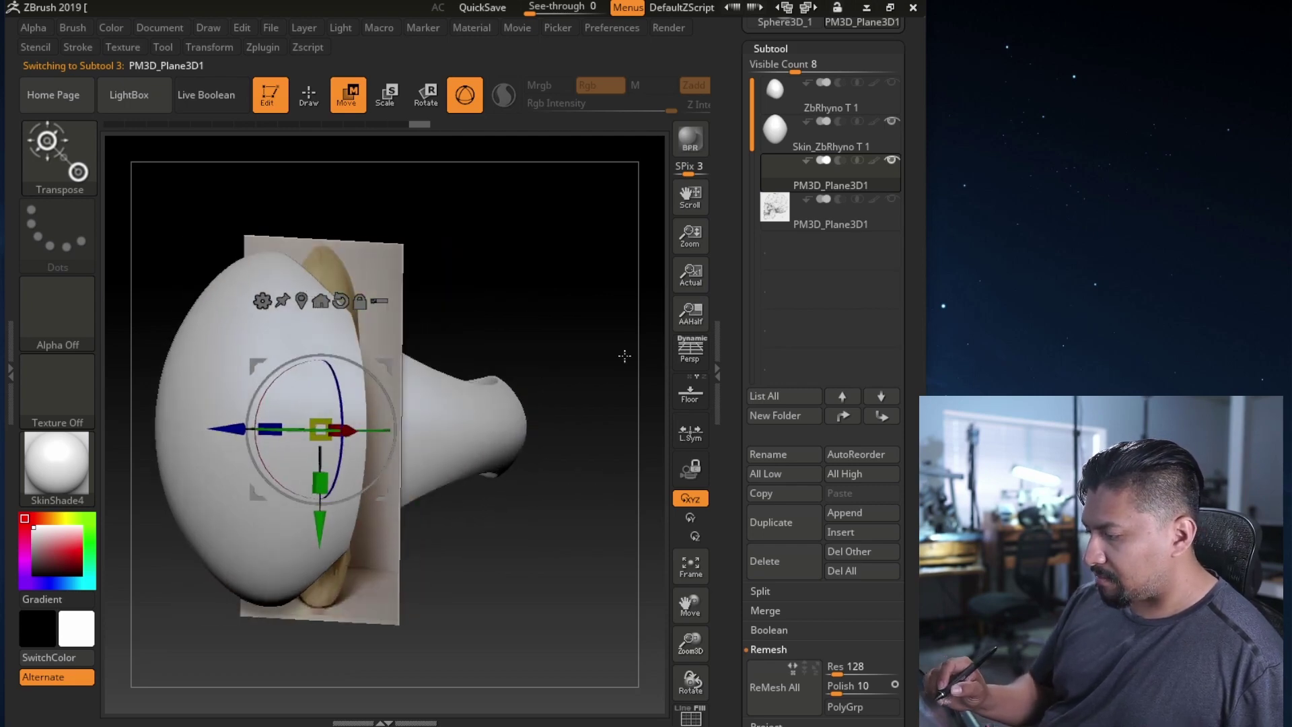
- Keep the front-view skull plane active and show the side-view plane together with it
left_click(777, 225)
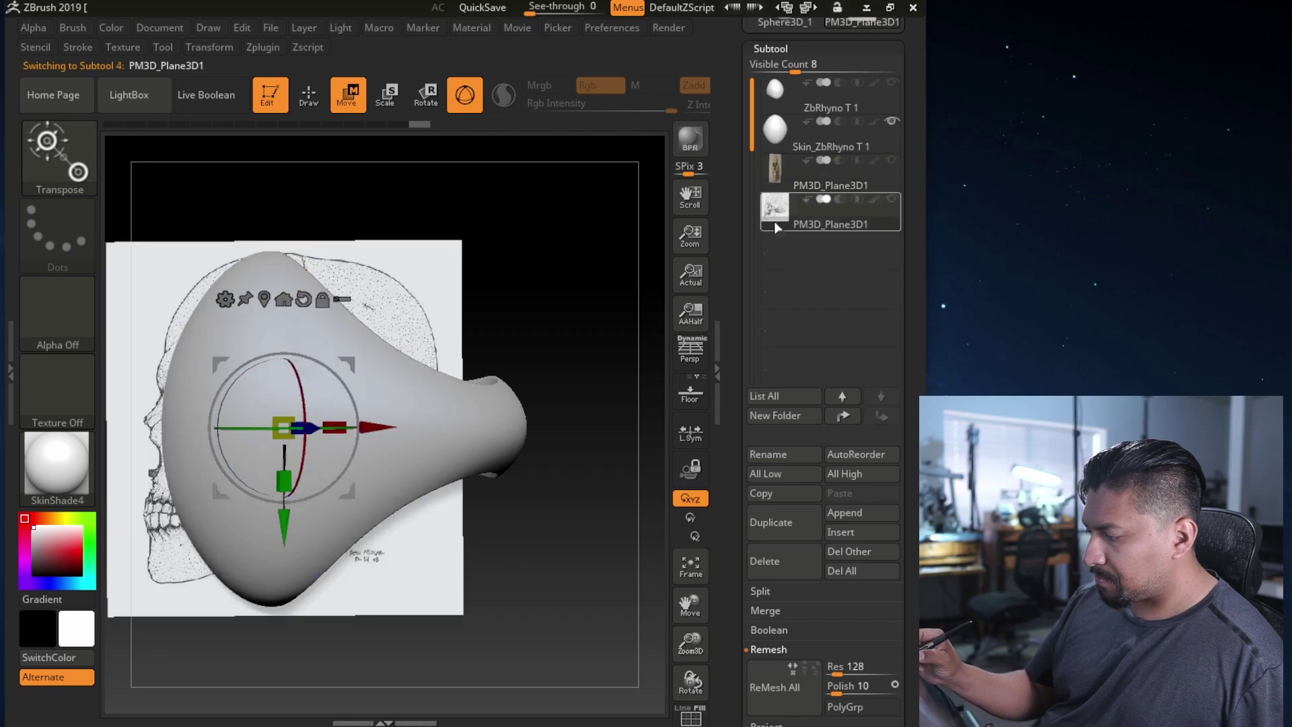
left_click_drag(536, 428, 461, 449)
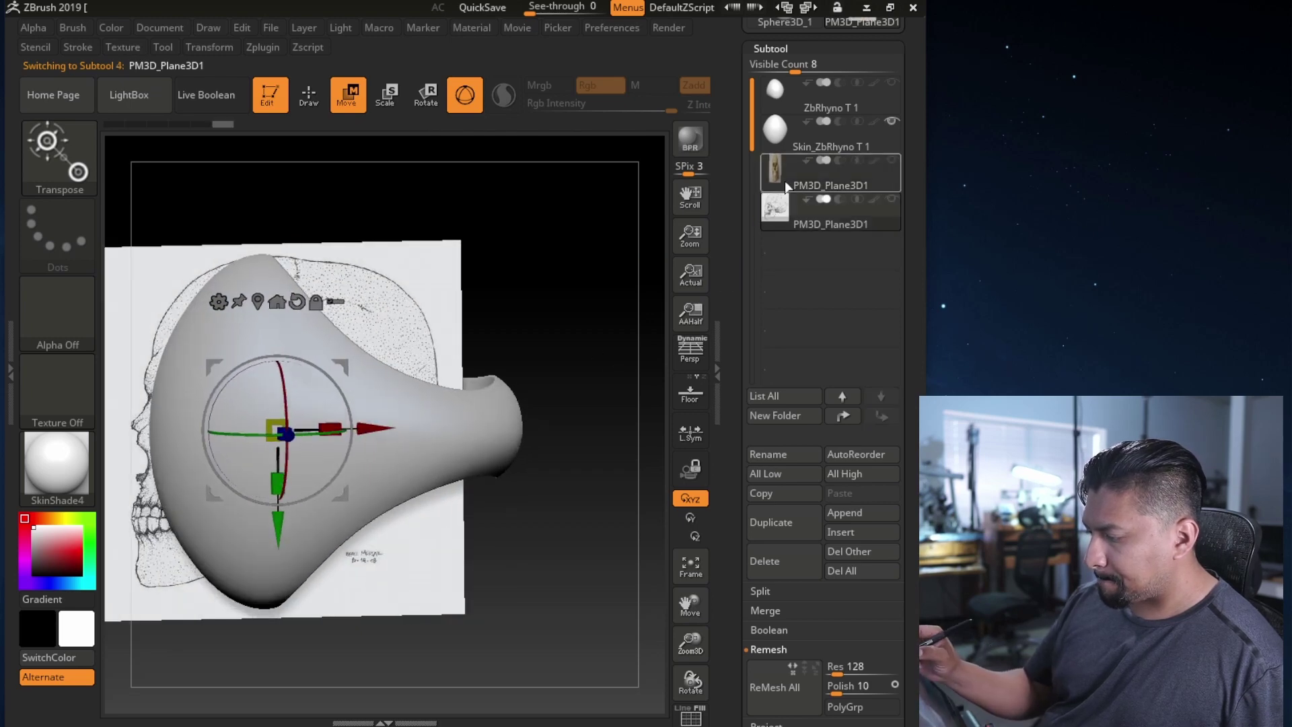
mouse_move(841, 199)
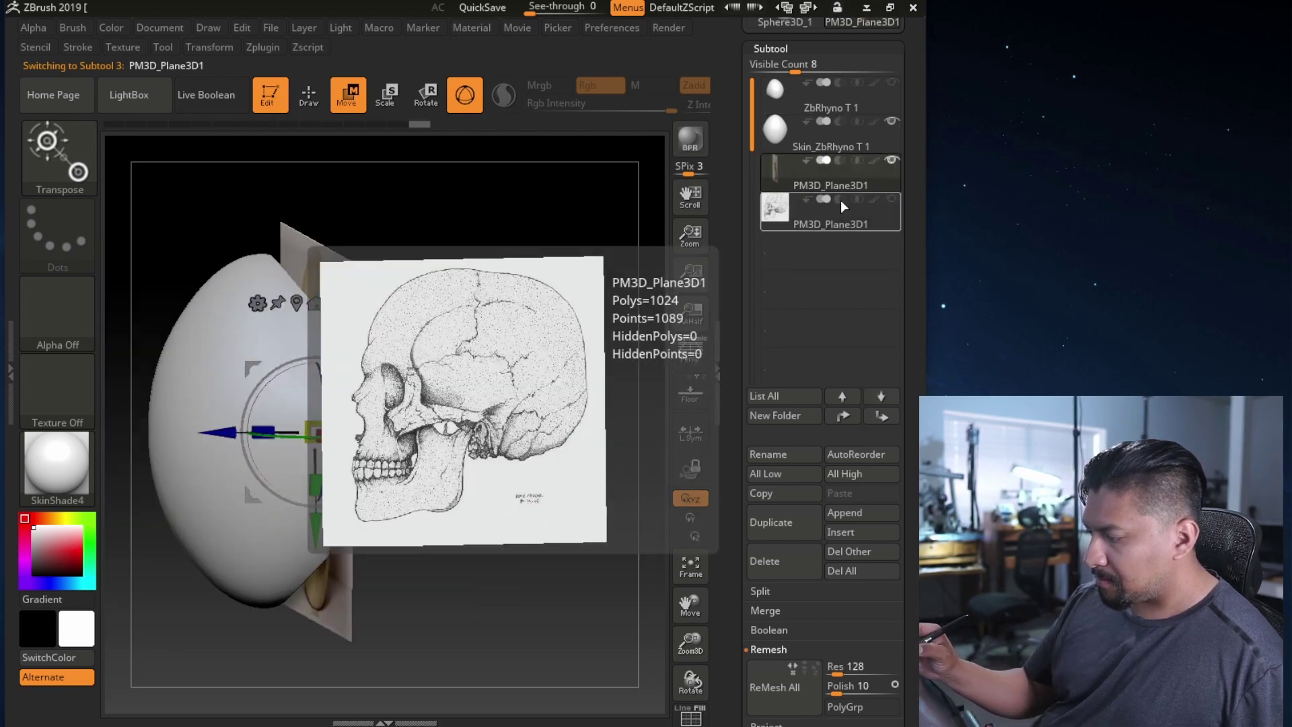
left_click(891, 199)
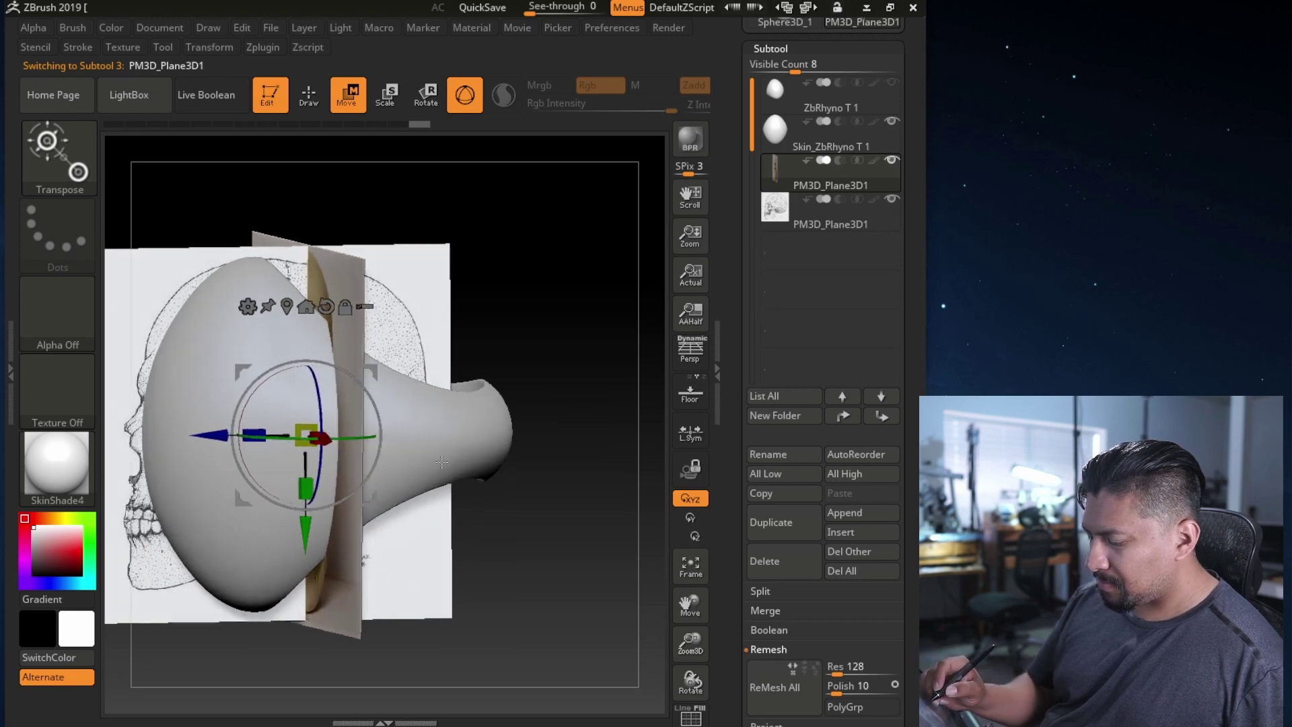
- Move the front-view plane farther forward along its depth axis and hide the Skin_ZbRhyno T 1 ring model
left_click_drag(442, 462, 421, 467)
left_click_drag(222, 436, 159, 436)
left_click_drag(316, 518, 370, 532)
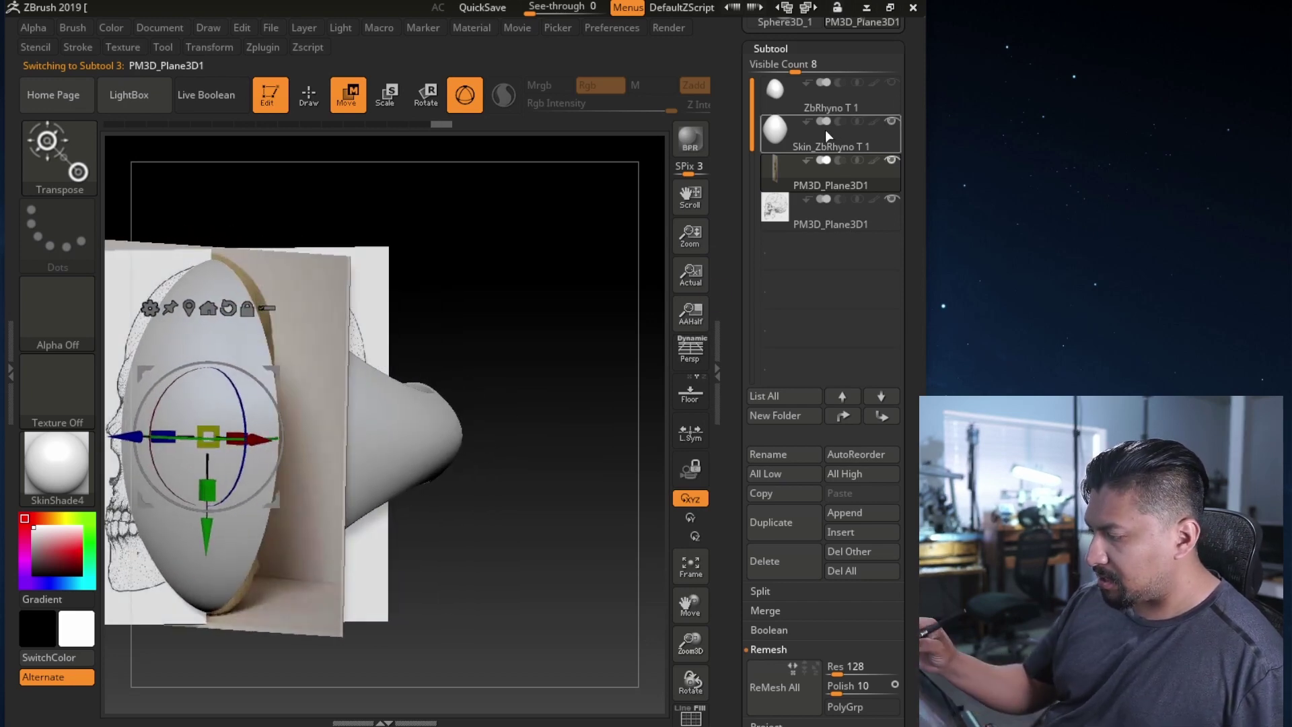
left_click(892, 122)
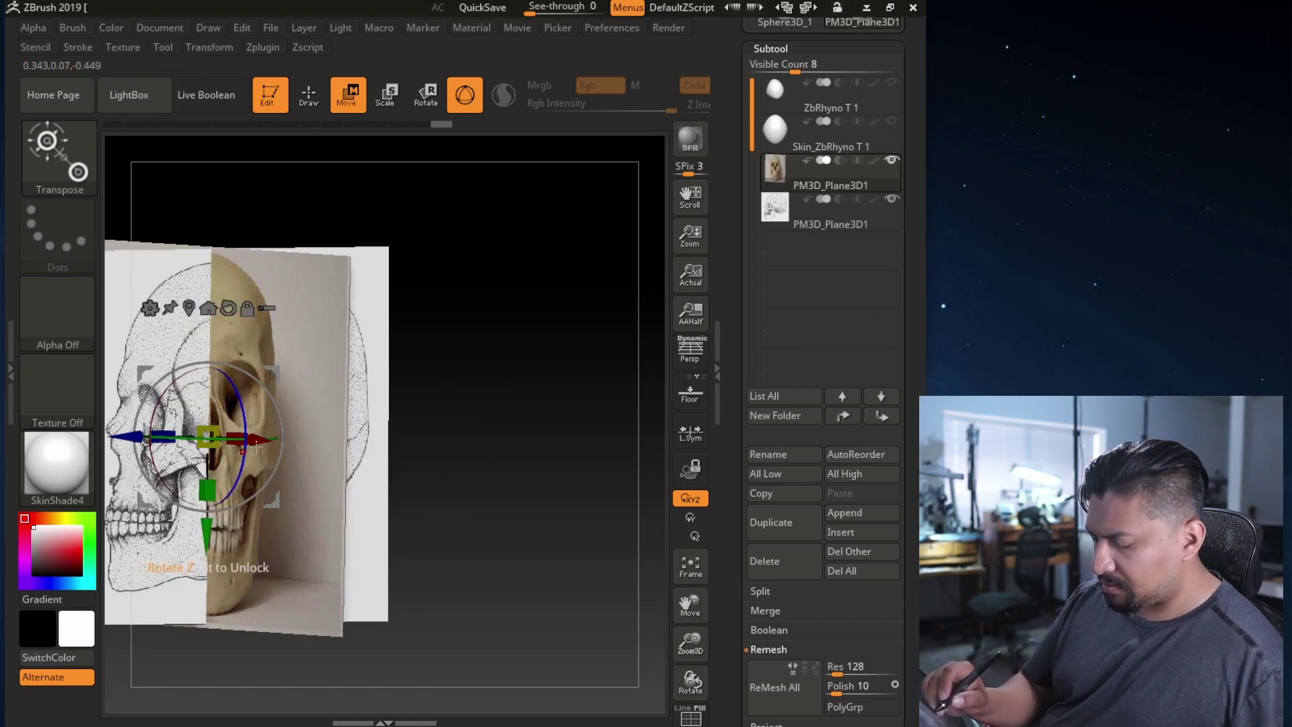
- Enlarge the side-view plane and fine-tune its height until its skull lines up with the front-view skull at crown and chin
left_click_drag(209, 439, 210, 438)
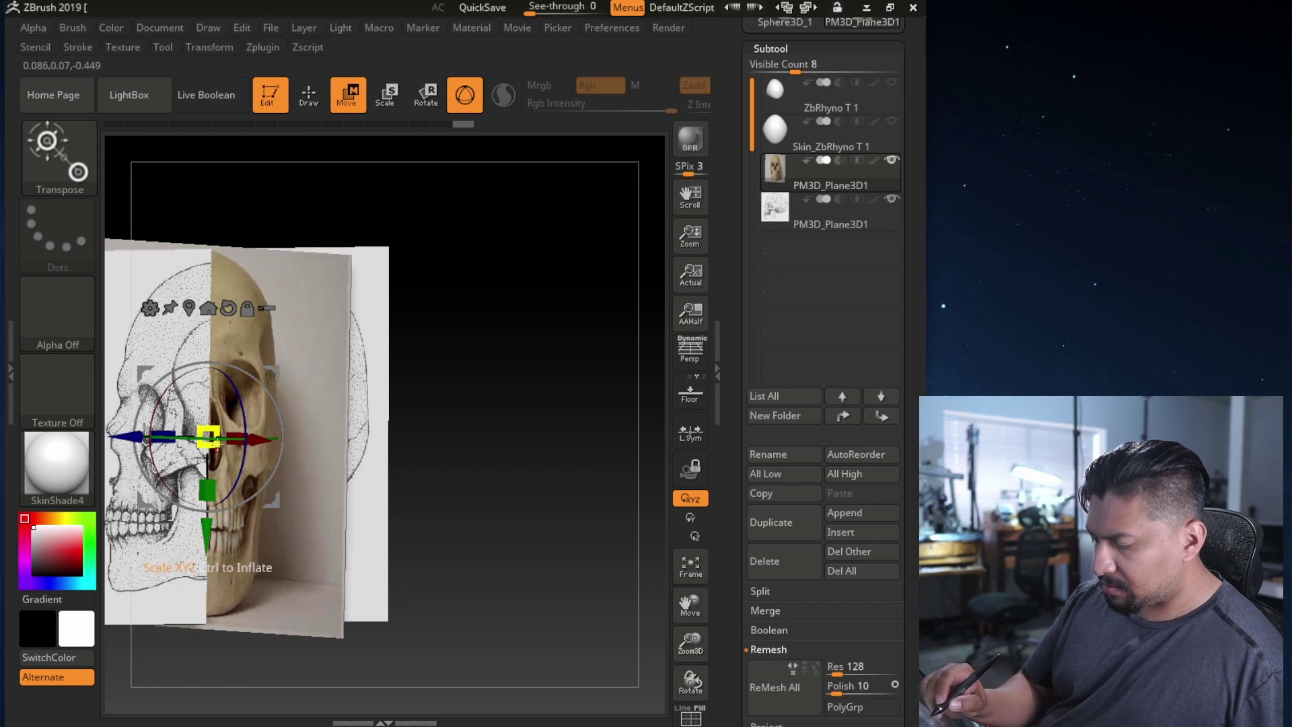
left_click(801, 212)
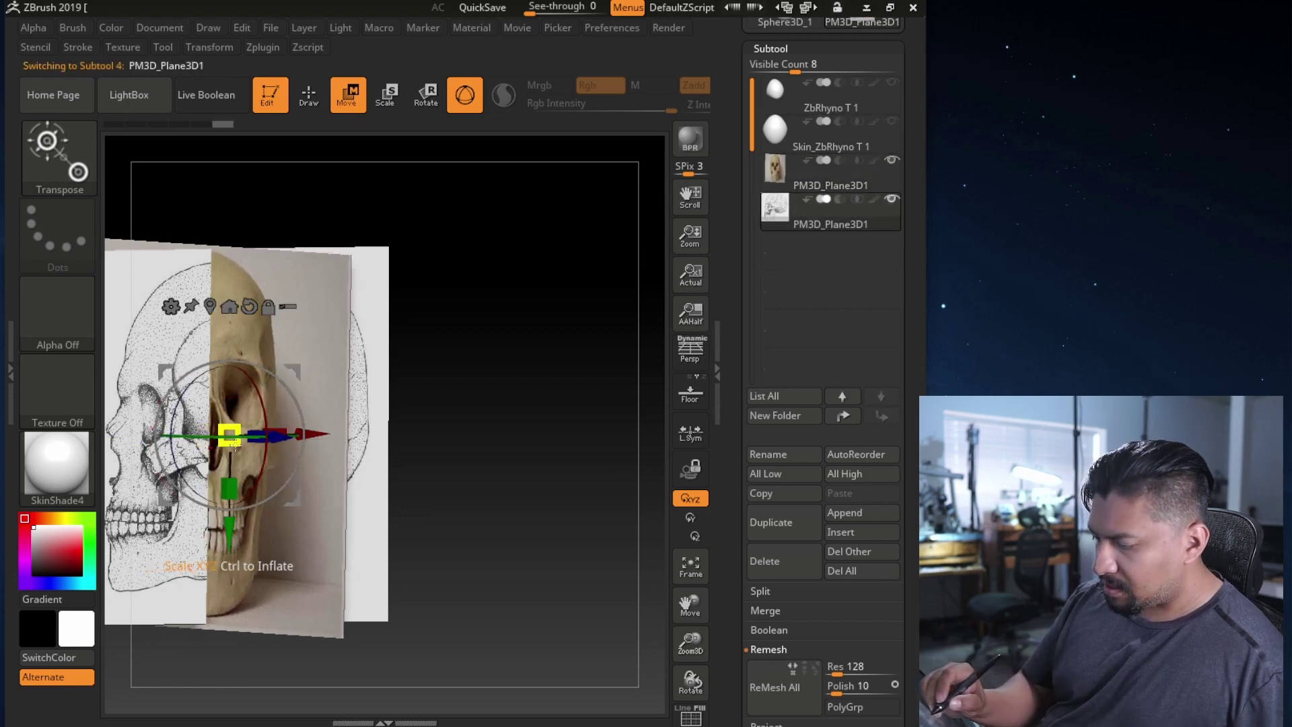
left_click_drag(231, 442, 241, 456)
right_click_drag(240, 442, 421, 445, "alt")
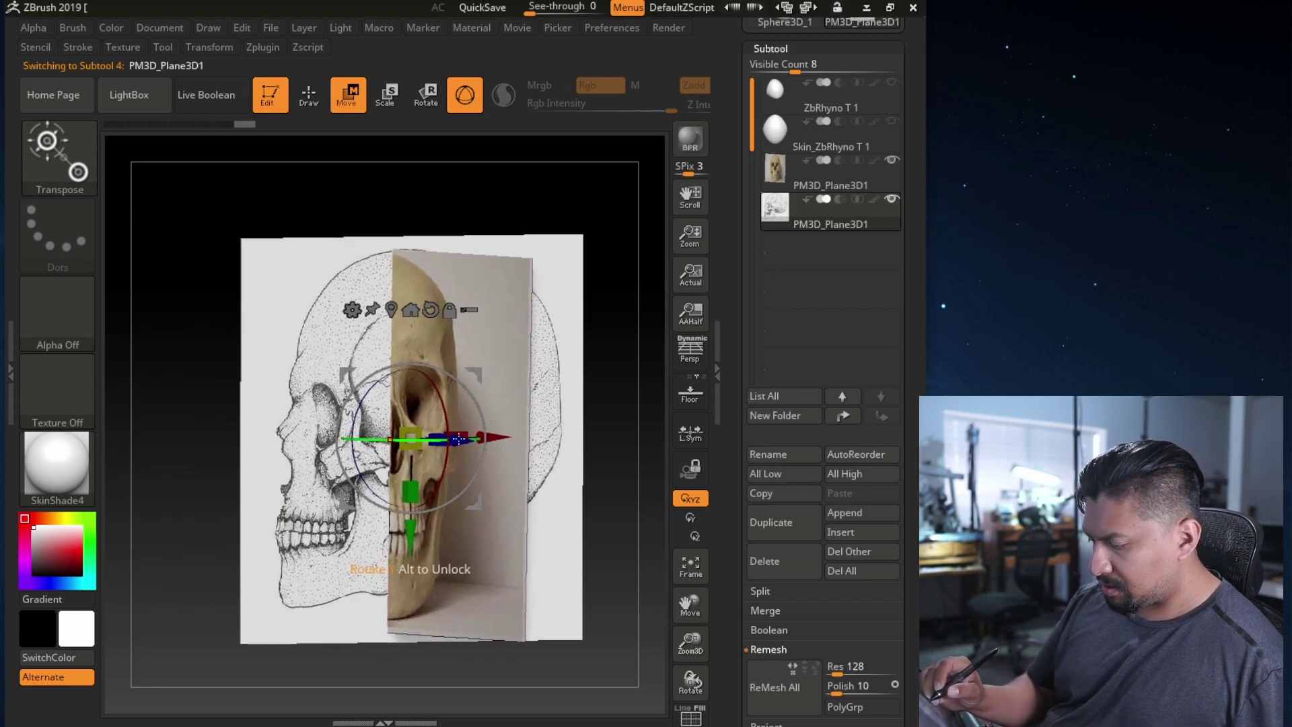
left_click_drag(411, 533, 412, 542)
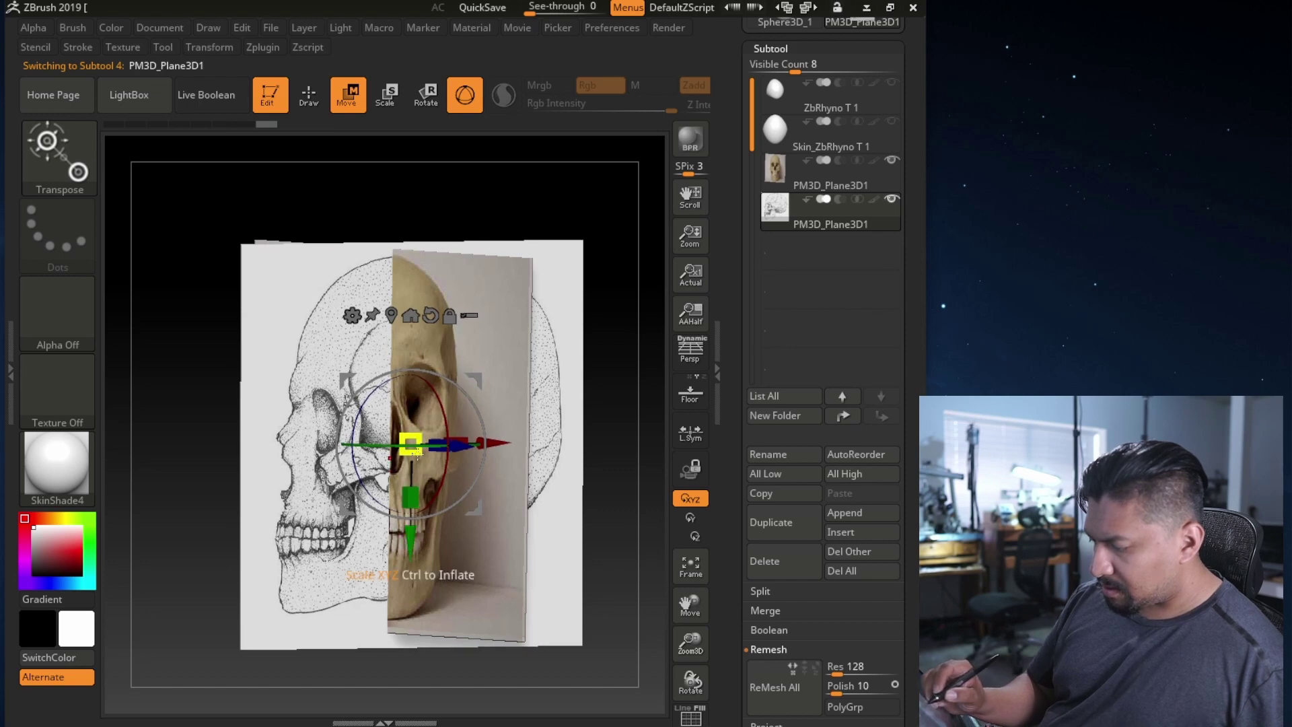
left_click_drag(412, 446, 419, 458)
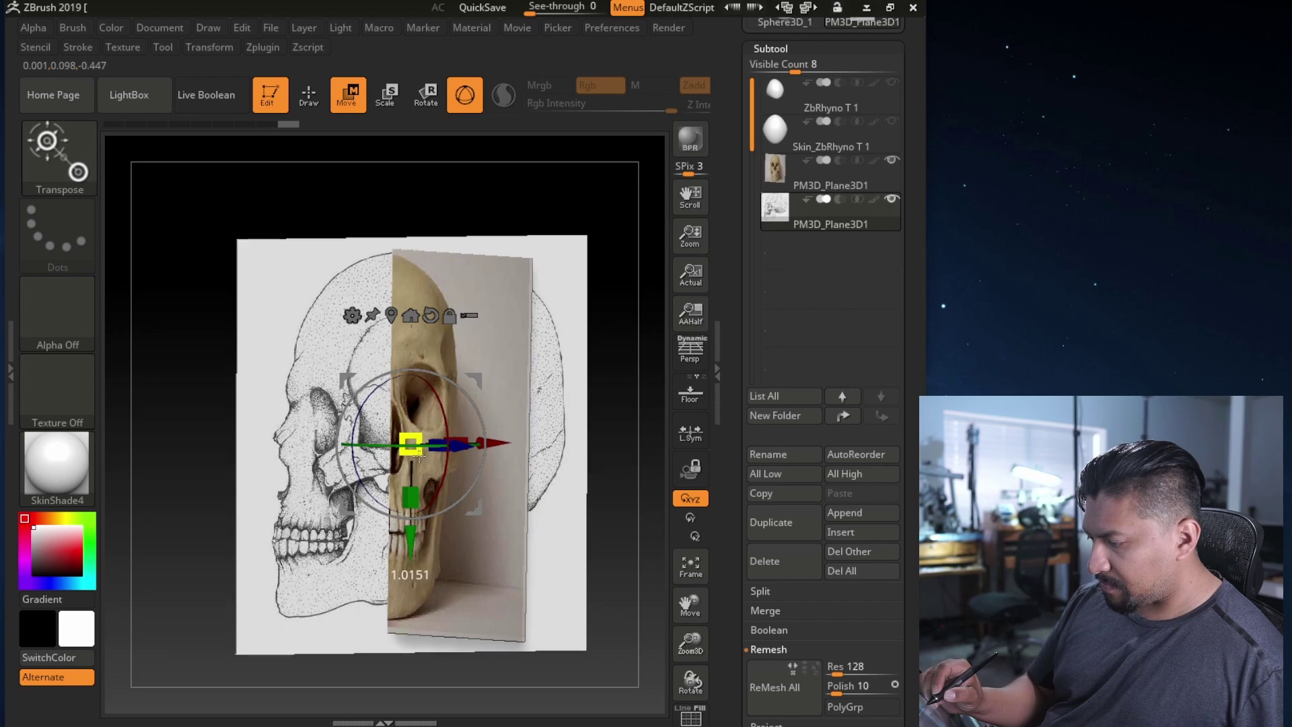
left_click_drag(411, 538, 412, 540)
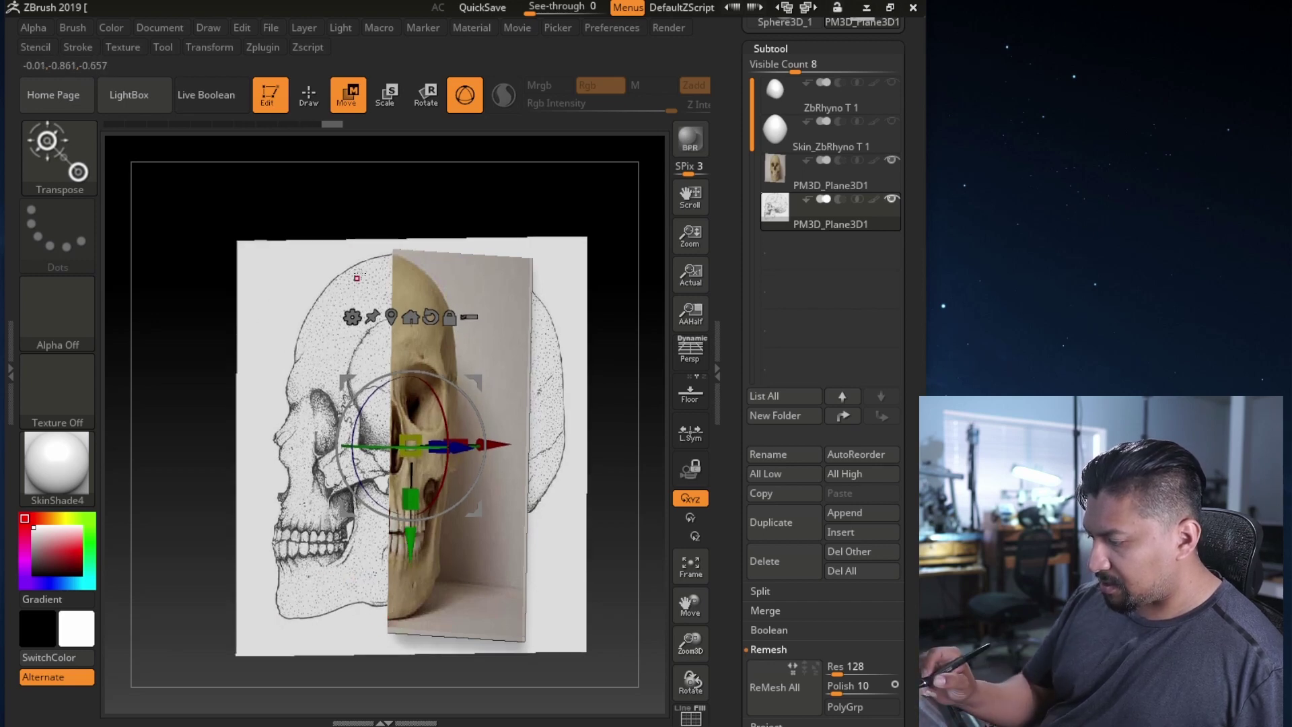
left_click_drag(410, 542, 410, 540)
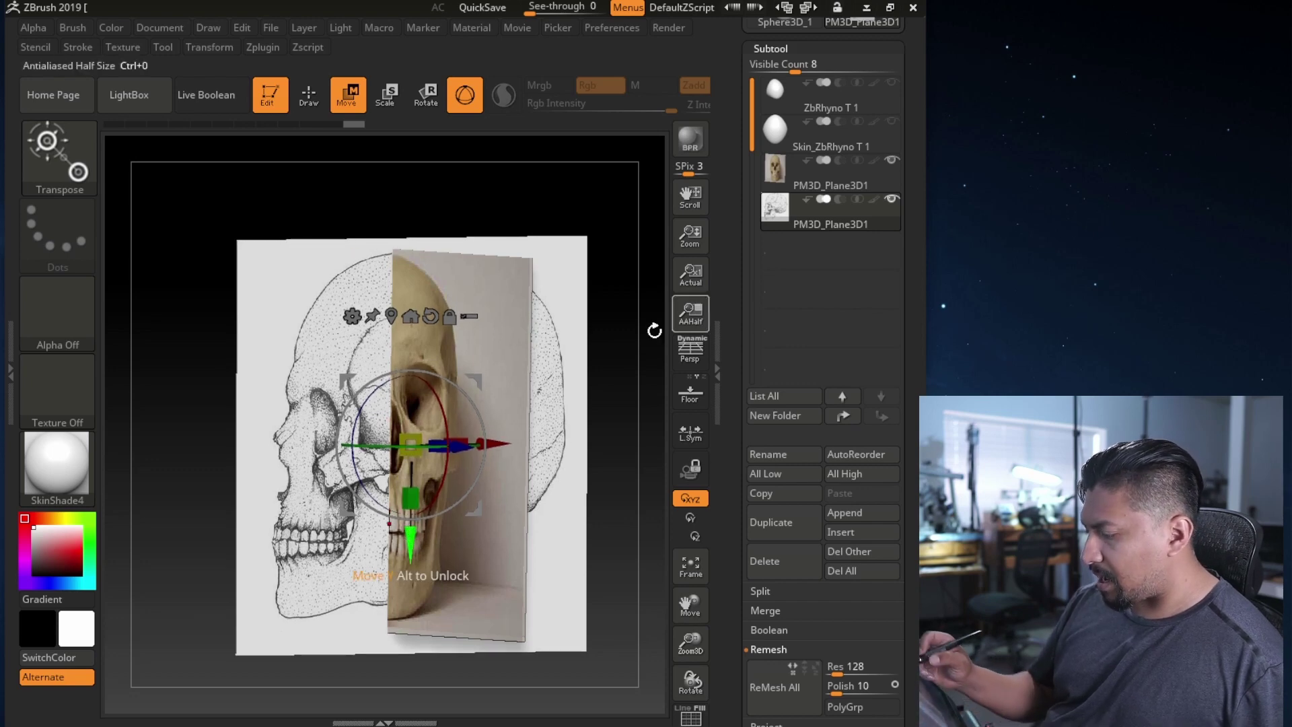
- Move the front-view plane back along its depth axis by about 1.55, behind the side-view skull drawing
left_click(767, 189)
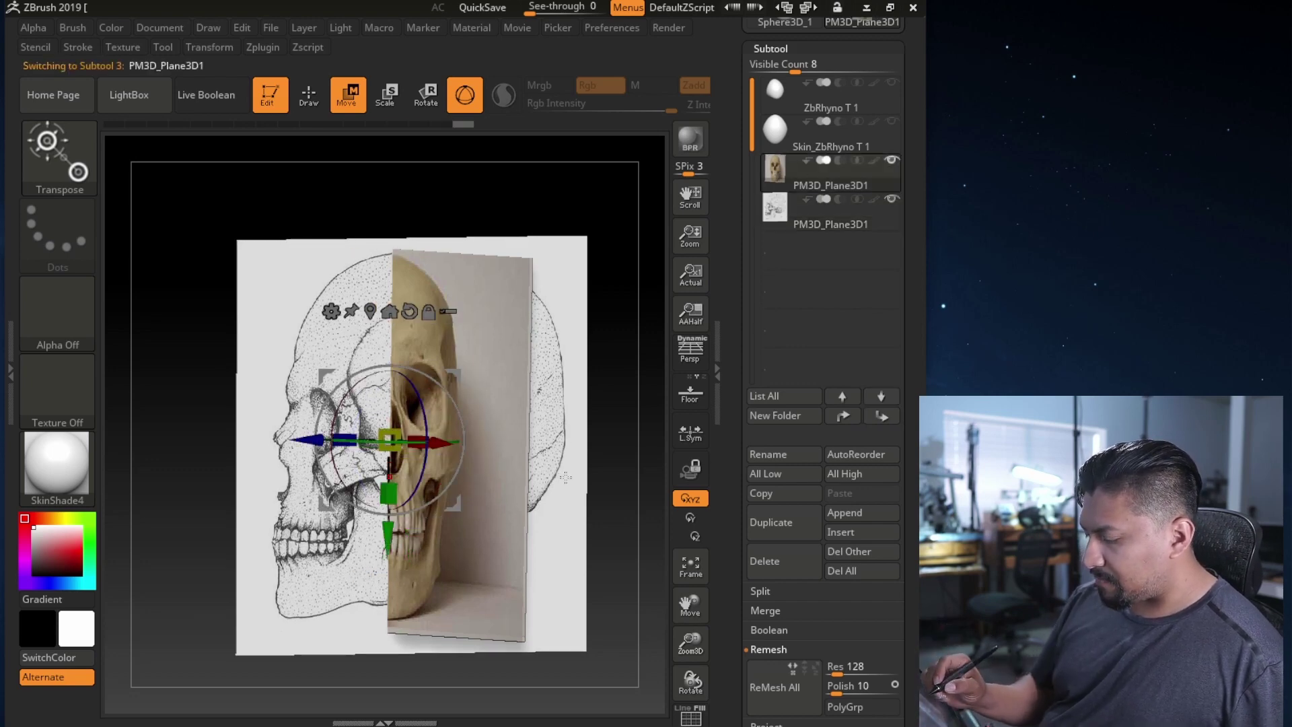
mouse_move(566, 478)
right_mouse_down()
mouse_move(529, 479)
mouse_move(530, 490)
mouse_move(484, 482)
mouse_move(493, 452)
right_mouse_up()
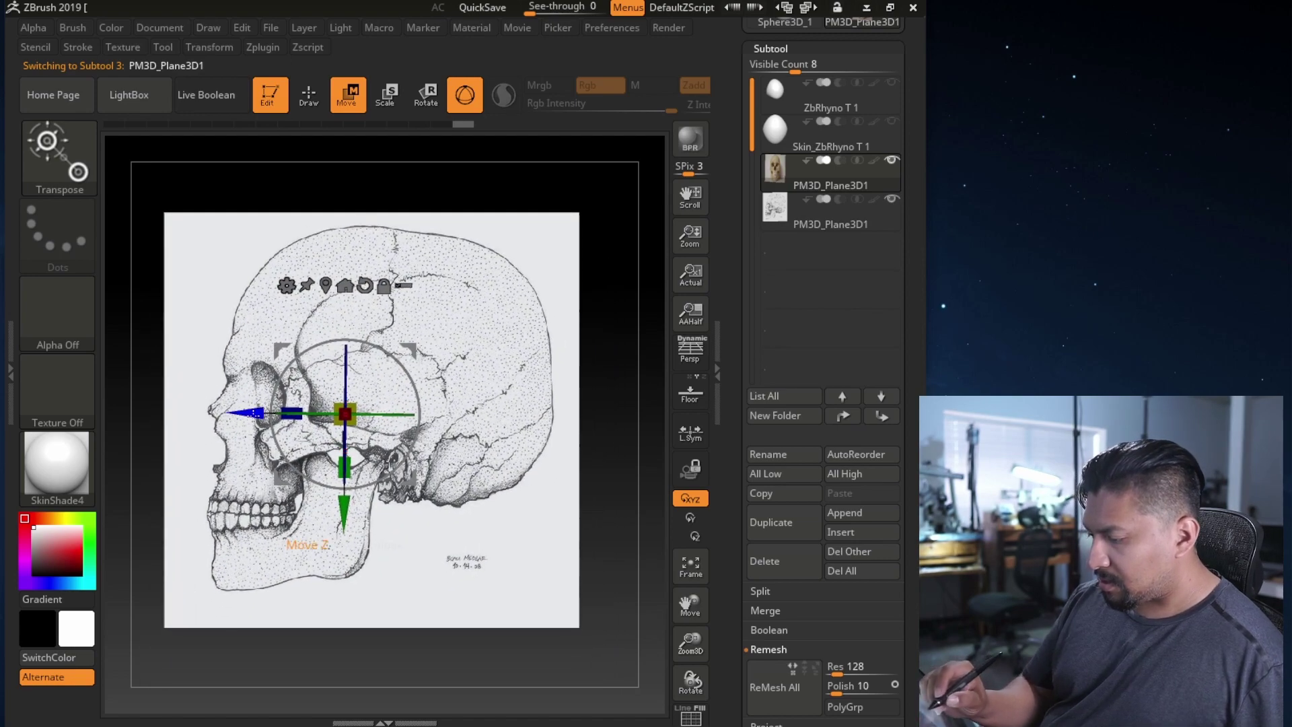
left_click_drag(255, 413, 546, 417)
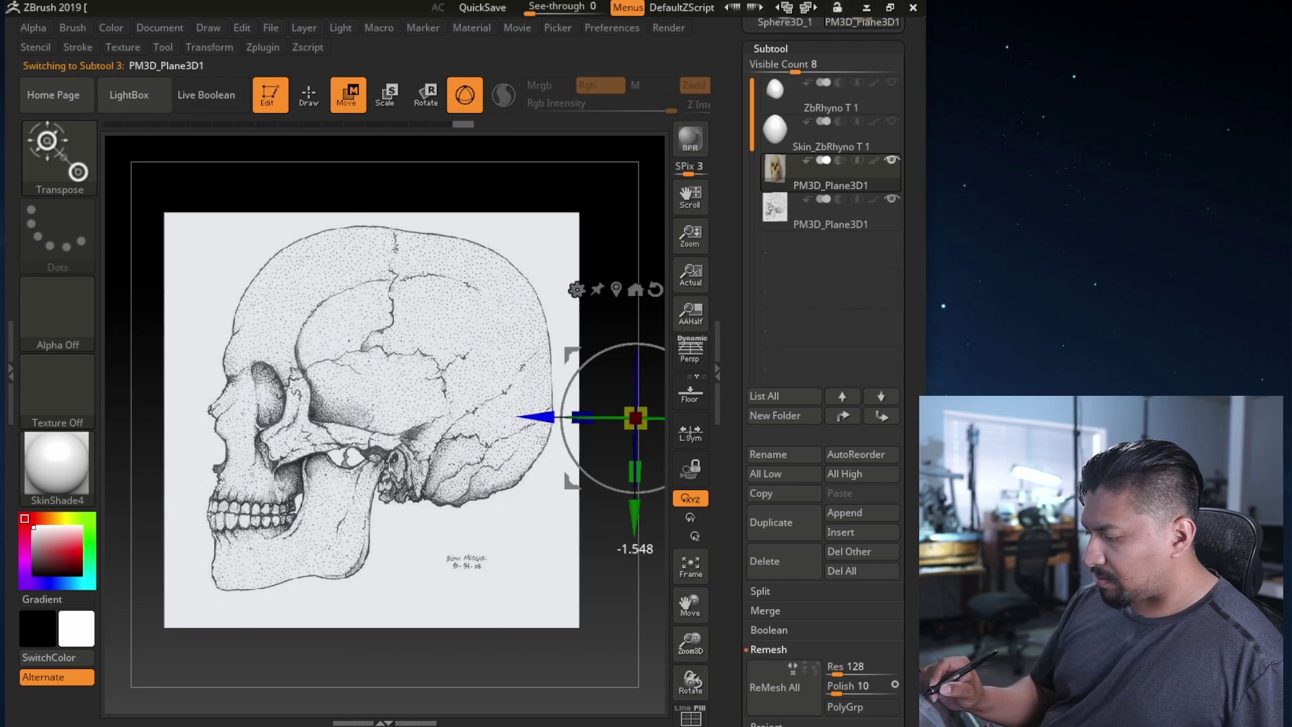
- Show the Skin_ZbRhyno T 1 ring in straight front view over the active front-view plane and turn on Transparency
left_click(777, 133)
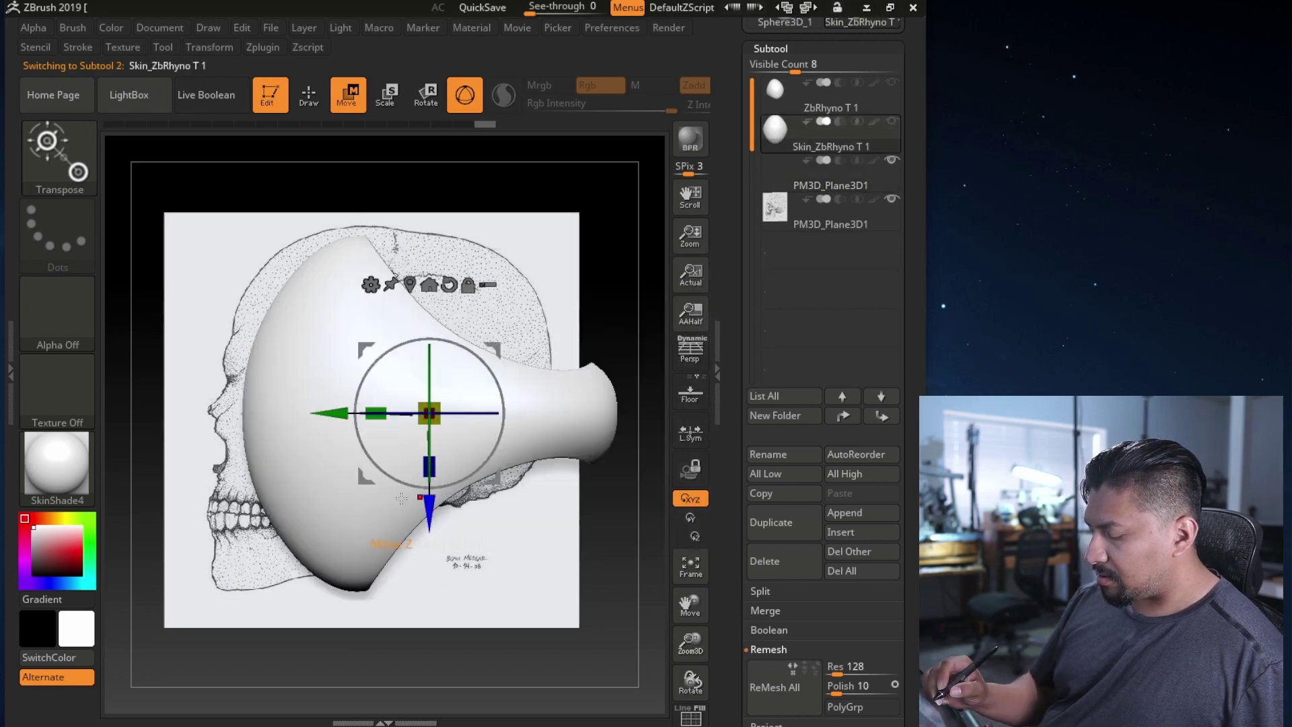
right_click_drag(401, 498, 606, 465)
left_click(776, 175)
left_click(888, 123)
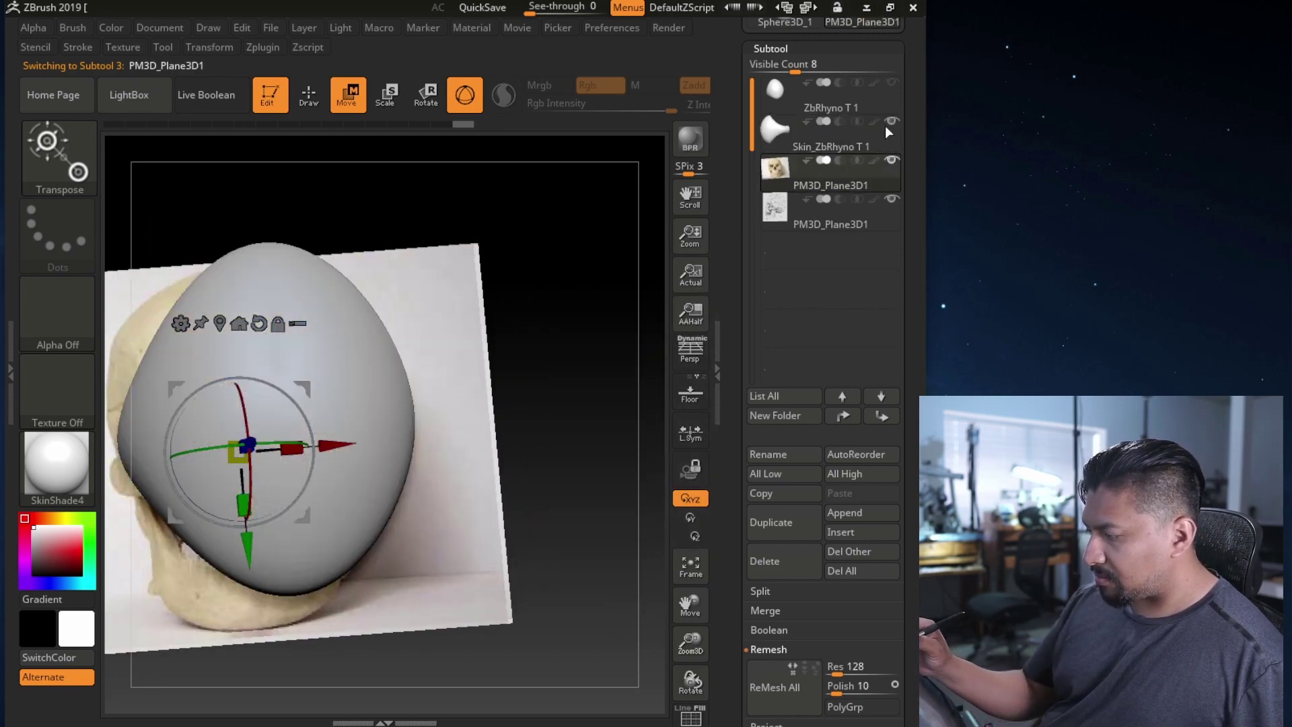
left_click_drag(503, 436, 559, 426, "shift")
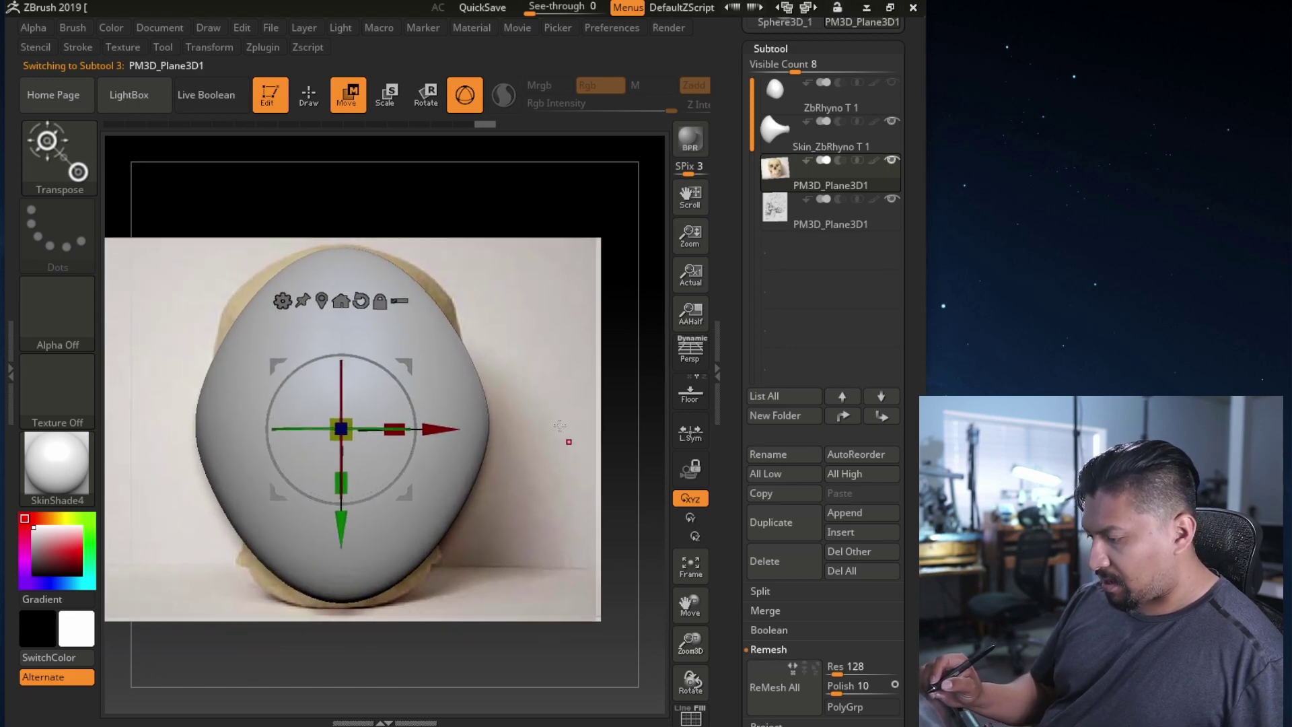
left_click(211, 47)
left_click(346, 388)
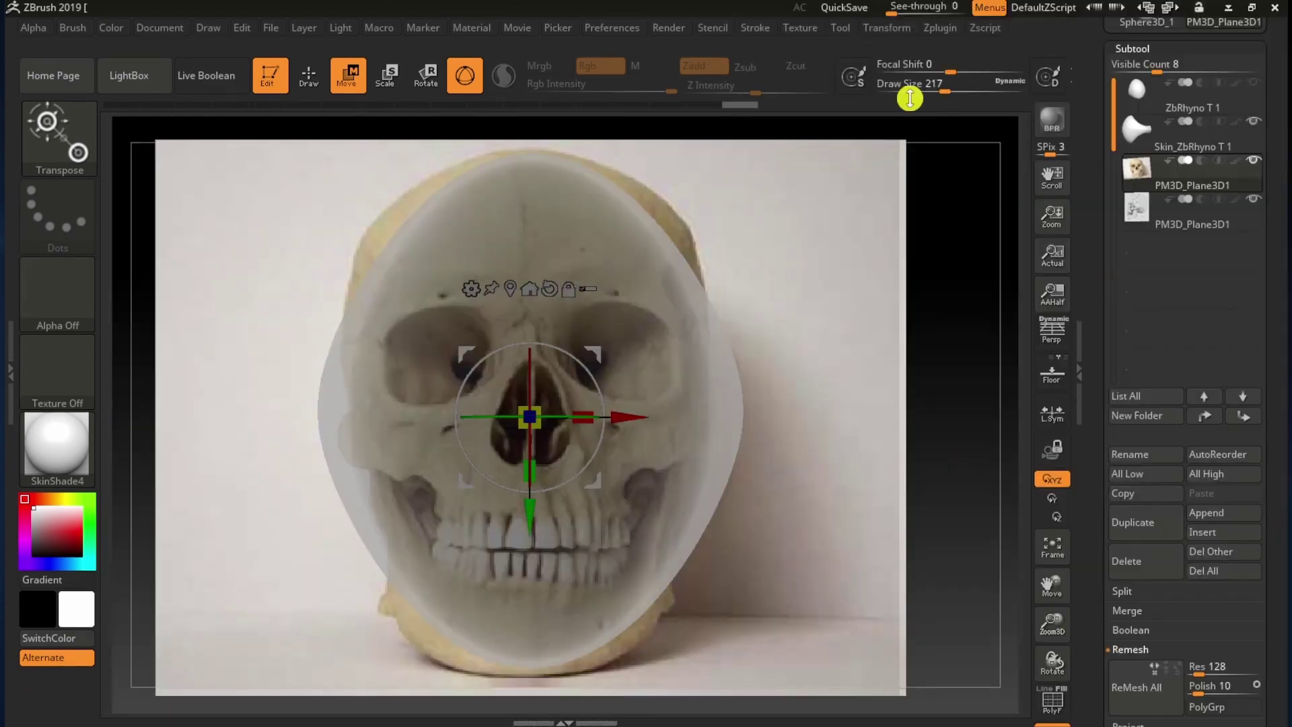
- Turn off Transparency and toggle Solo mode on and off for the front-view skull plane
left_click(887, 27)
left_click(1024, 369)
left_click(945, 376)
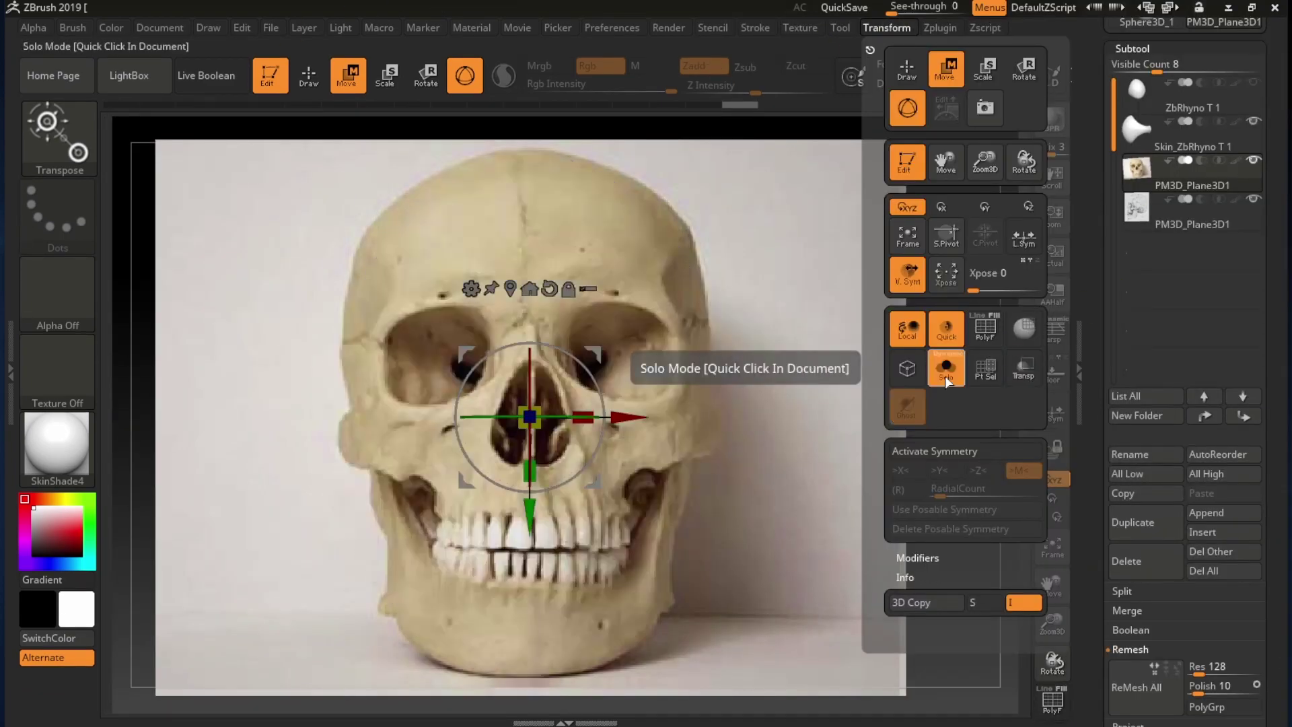
left_click(945, 376)
- Switch to Draw mode with the Skin_ZbRhyno T 1 subtool active and turn on Transparency
key("q")
left_click(886, 27)
left_click(1185, 134)
left_click(887, 27)
left_click(1020, 370)
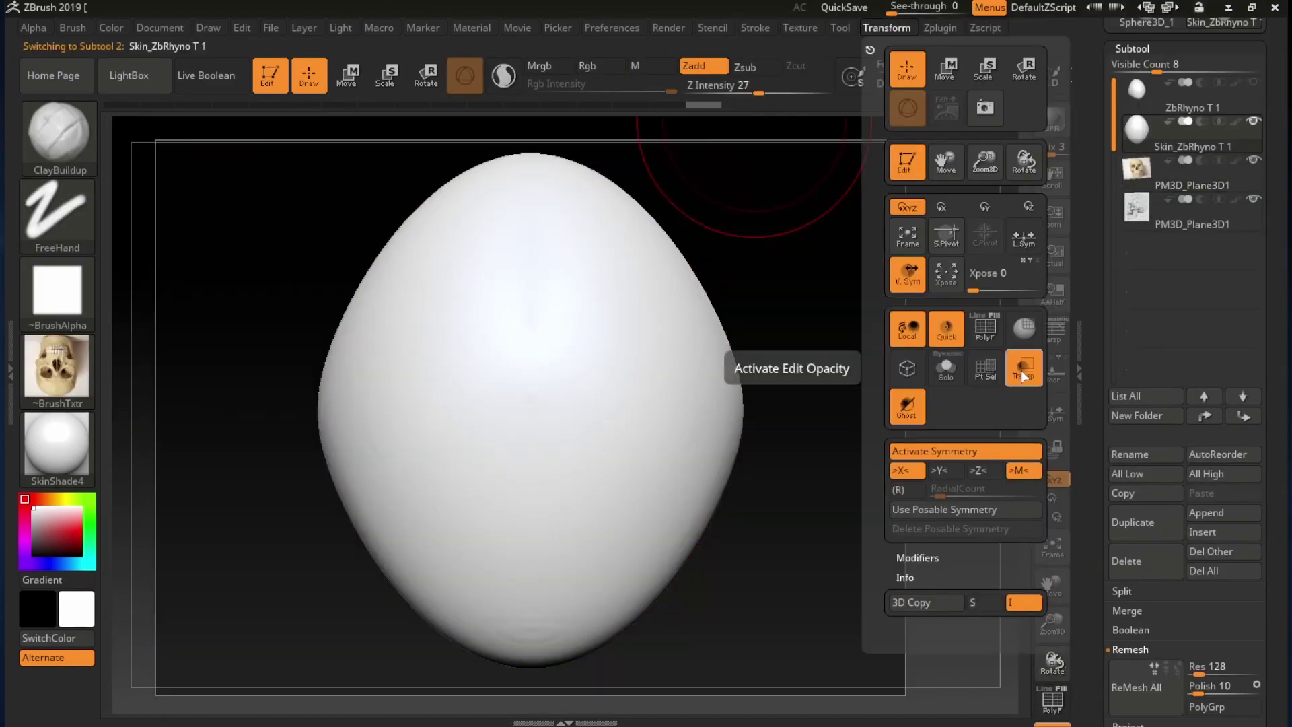
- Toggle Transparency and switch off its Ghost mode so the front skull reference shows through the ring
left_click(1021, 370)
left_click(1021, 371)
left_click(910, 408)
- Pull the ring's front outline onto the reference skull's cranium, cheek and jaw contour with the Move brush, enlarged to about 293
key("b")
left_click(880, 508)
key("space")
key("b")
key("m")
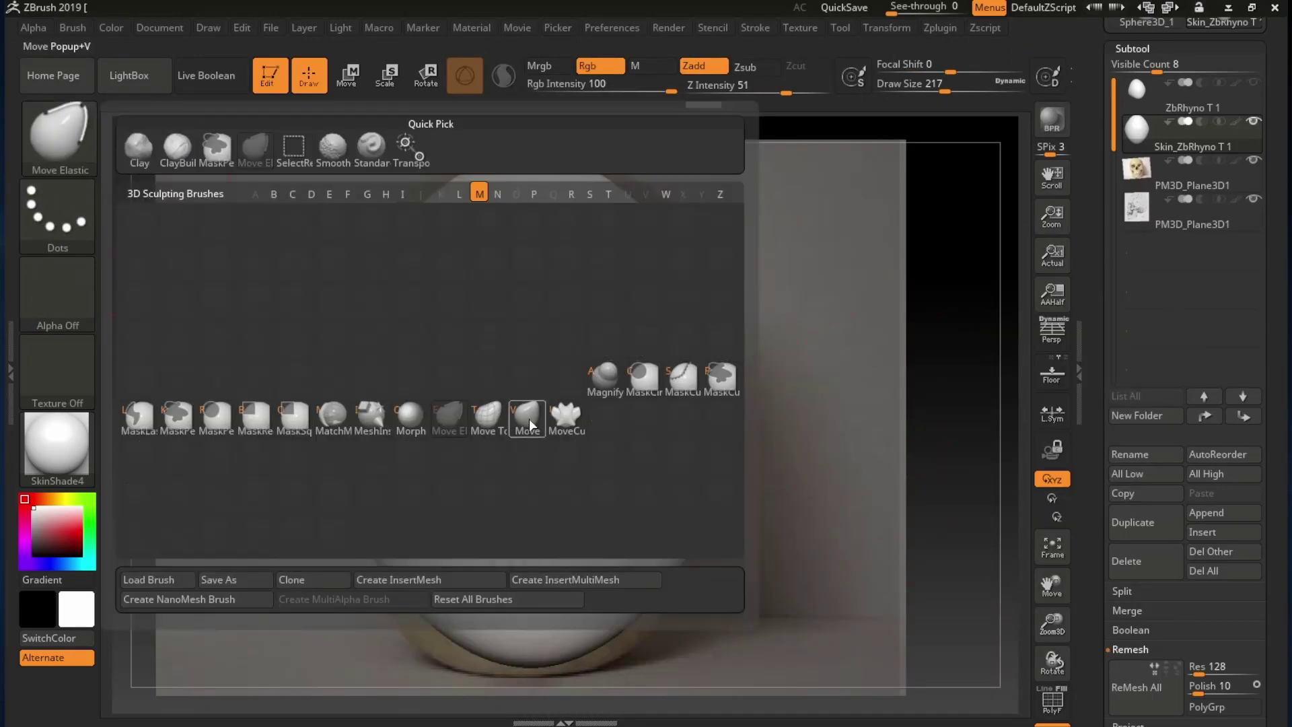
left_click(529, 419)
key("space")
left_click_drag(603, 450, 617, 450)
left_click_drag(702, 250, 708, 248)
mouse_move(632, 609)
left_mouse_down()
mouse_move(651, 647)
mouse_move(684, 606)
left_mouse_up()
left_click_drag(728, 390, 692, 415)
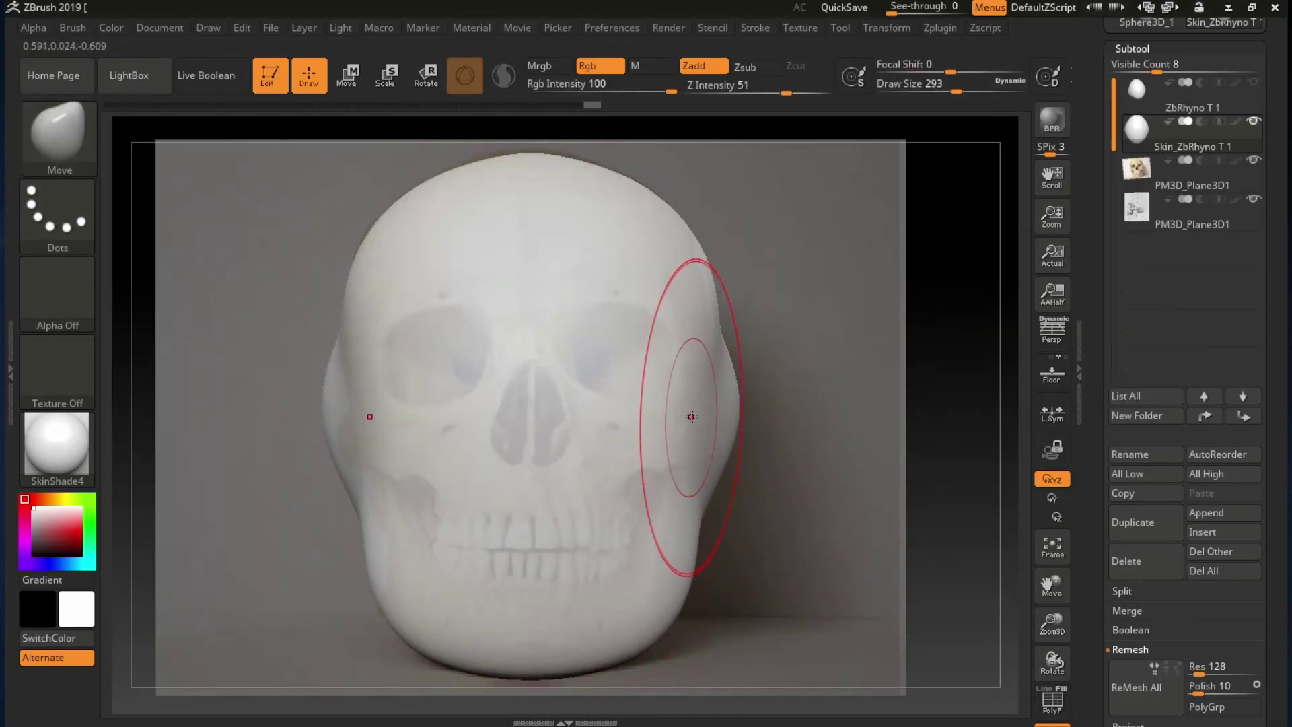
- In side view, shift the side-view skull drawing plane slightly backward horizontally, and return to Draw mode
key("space")
key("b")
left_click(586, 243)
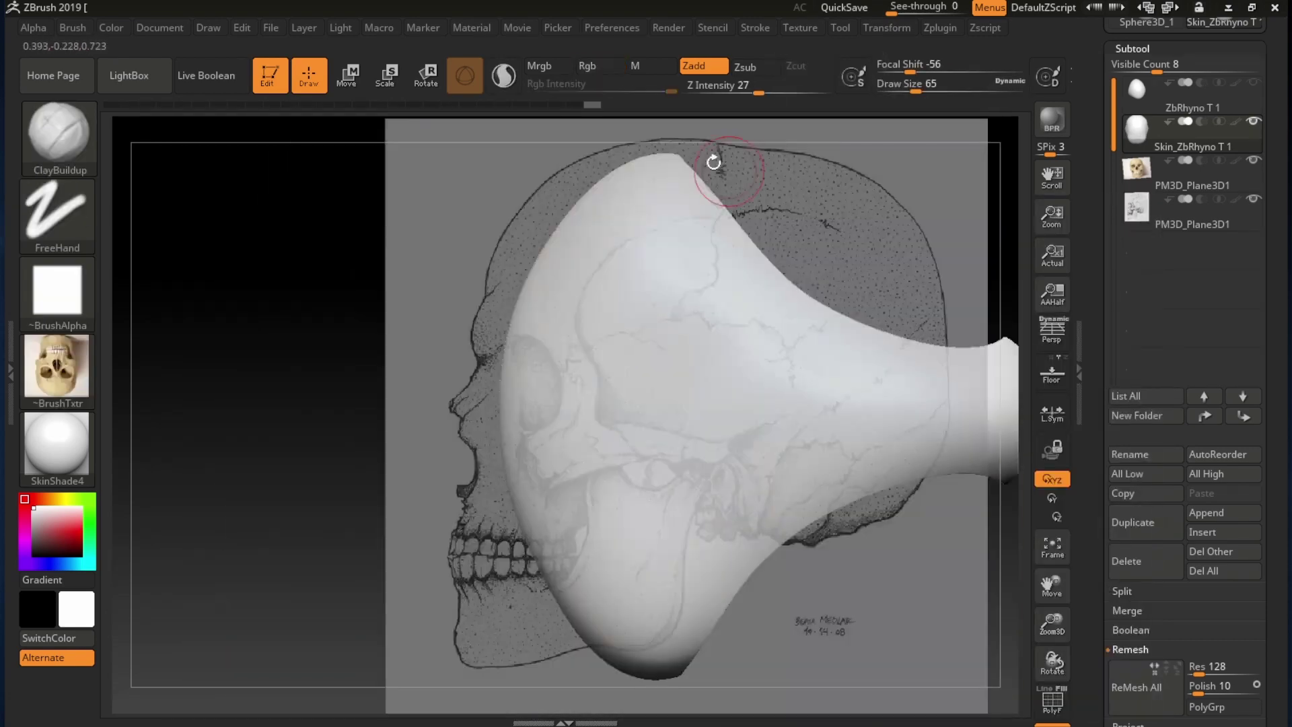
left_click(712, 159, "alt")
key("w")
left_click_drag(683, 424, 712, 430)
mouse_move(808, 432)
left_mouse_down()
mouse_move(823, 432)
mouse_move(811, 432)
left_mouse_up()
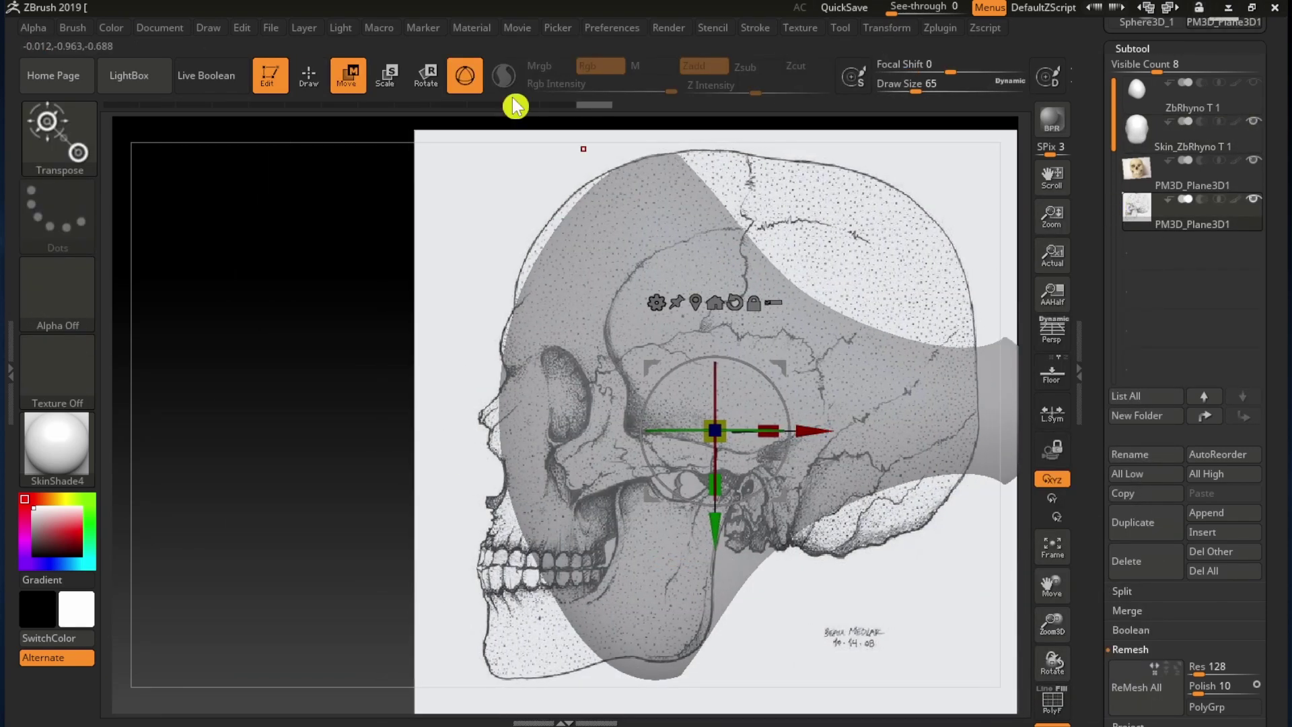
left_click(308, 75)
- Pull the Skin_ZbRhyno T 1 chin, mouth, nose and forehead profile onto the side drawing with the Move brush at size 207
left_click(592, 471, "alt")
key("space")
left_click_drag(644, 447, 683, 447)
key("b")
key("m")
key("v")
left_click_drag(524, 667, 505, 677)
left_click_drag(499, 532, 479, 529)
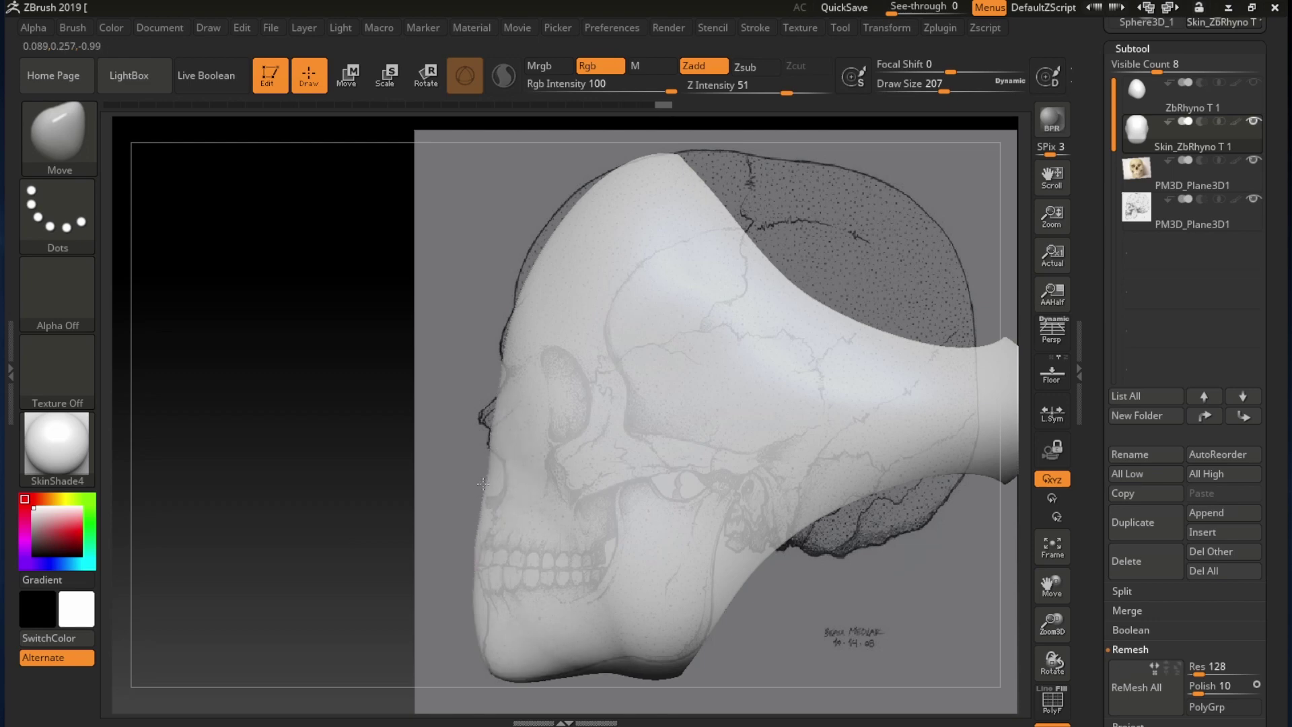
left_click_drag(502, 431, 479, 428)
left_click_drag(513, 339, 500, 337)
left_click_drag(546, 249, 536, 242)
- Carve the eye sockets and the hollows below the cheekbones with the ClayBuildup brush, starting in front view
key("space")
left_click(456, 453)
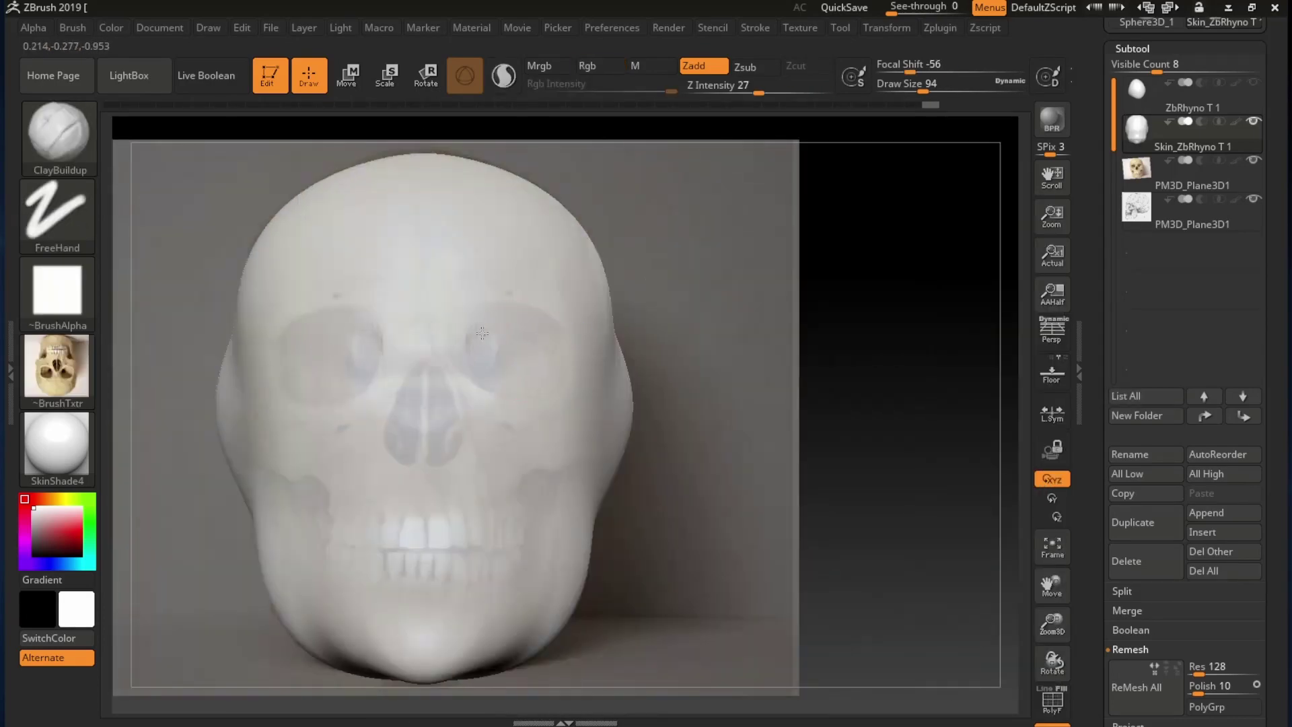
mouse_move(482, 333)
left_mouse_down("alt")
mouse_move(538, 370)
mouse_move(525, 323)
mouse_move(552, 340)
left_mouse_up("alt")
mouse_move(535, 484)
left_mouse_down("alt")
mouse_move(562, 544)
mouse_move(545, 592)
left_mouse_up("alt")
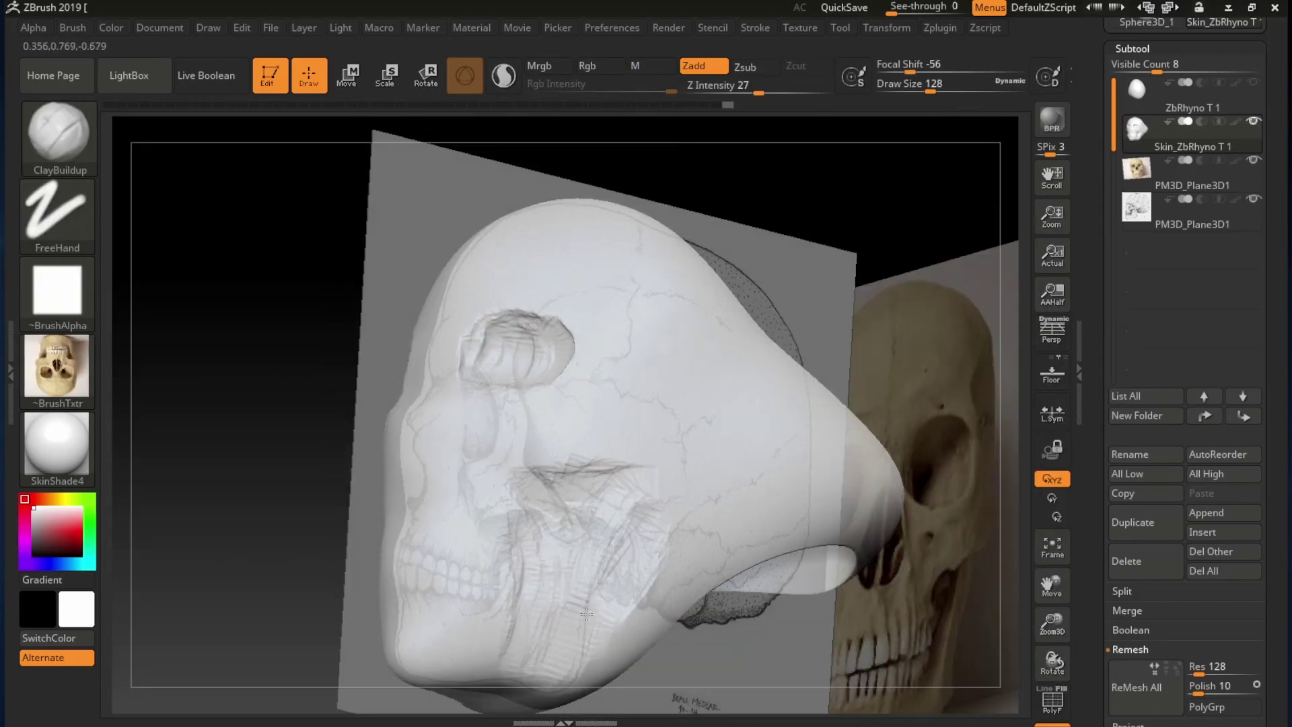
- Refine the eye sockets and build up the mouth with ClayBuildup at draw size 87 and Z Intensity 11, smoothing the cheeks and jaw
key("space")
left_click_drag(663, 447, 633, 447)
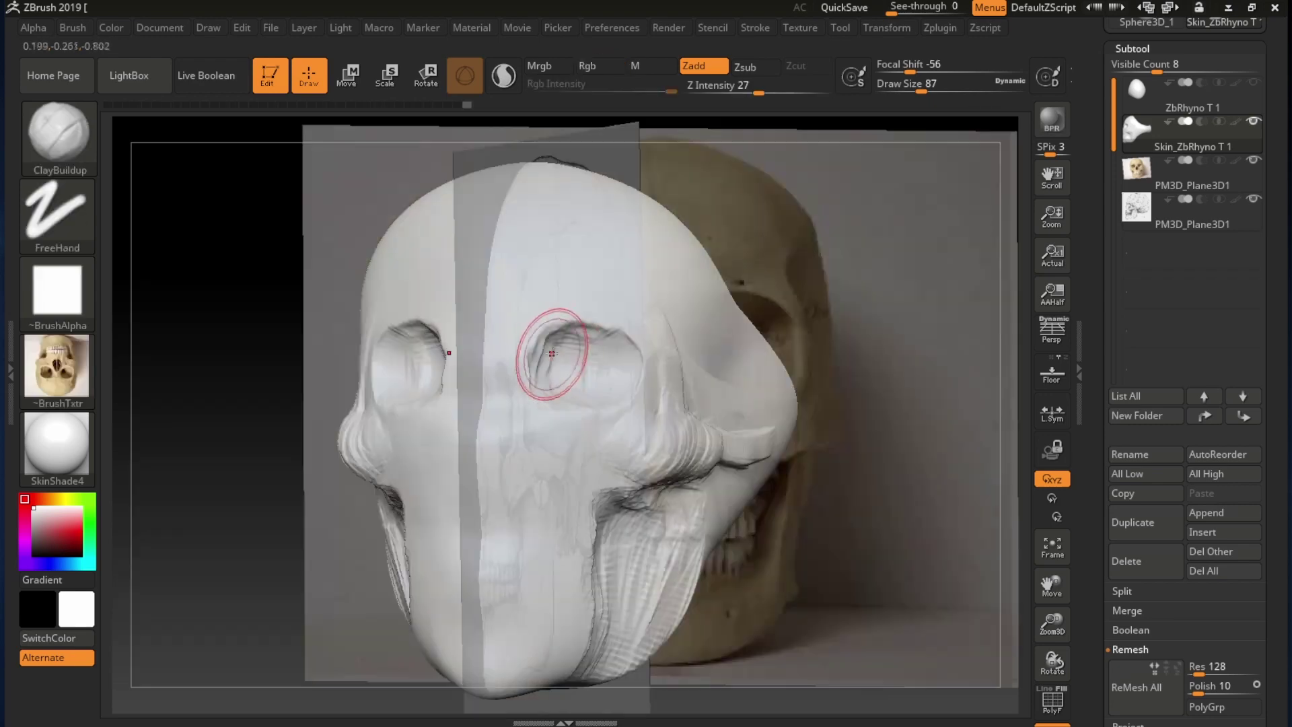
key("space")
left_click_drag(601, 420, 578, 420)
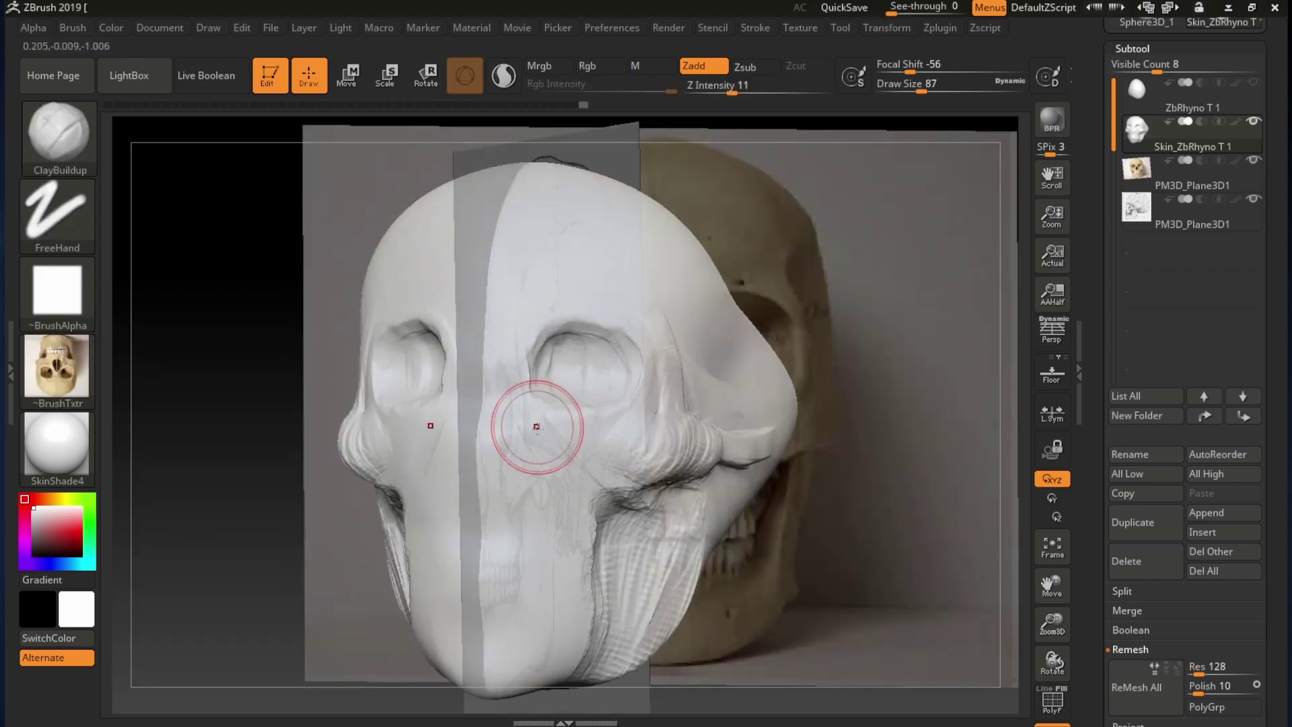
right_click_drag(615, 500, 632, 498)
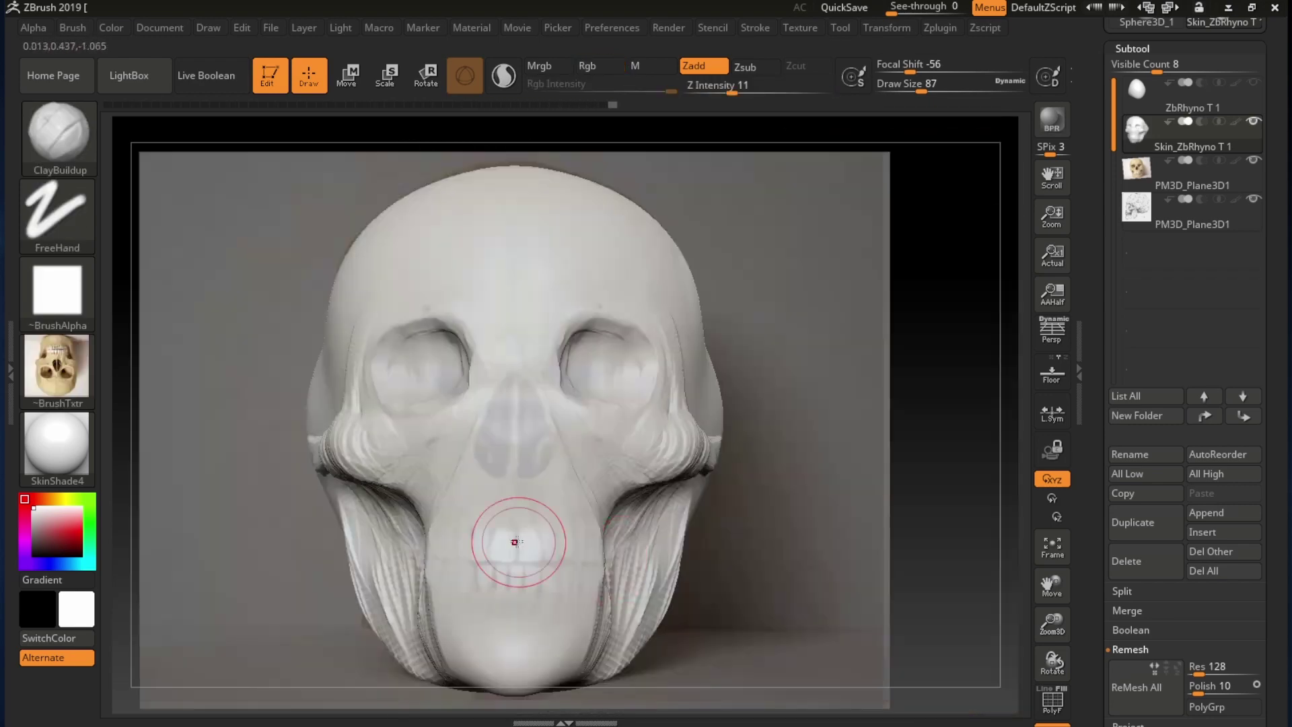
right_click_drag(600, 558, 474, 560, "shift")
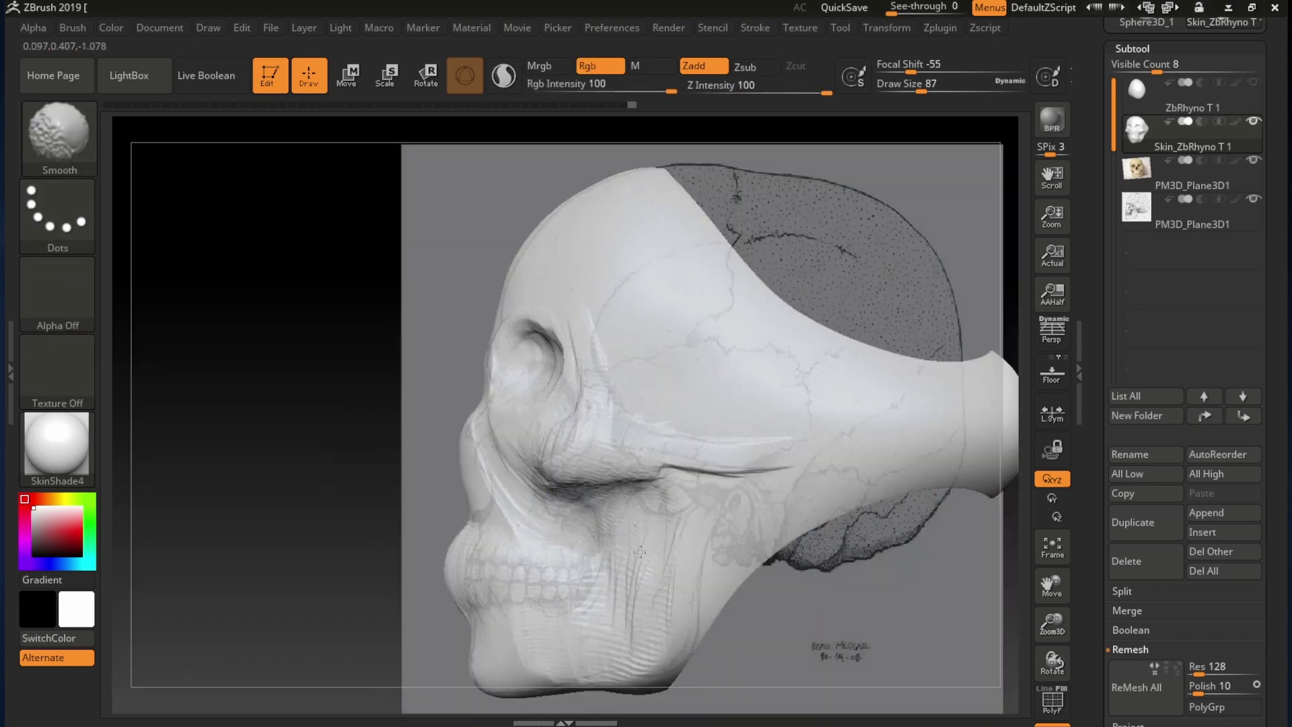
right_click_drag(502, 485, 623, 437, "shift")
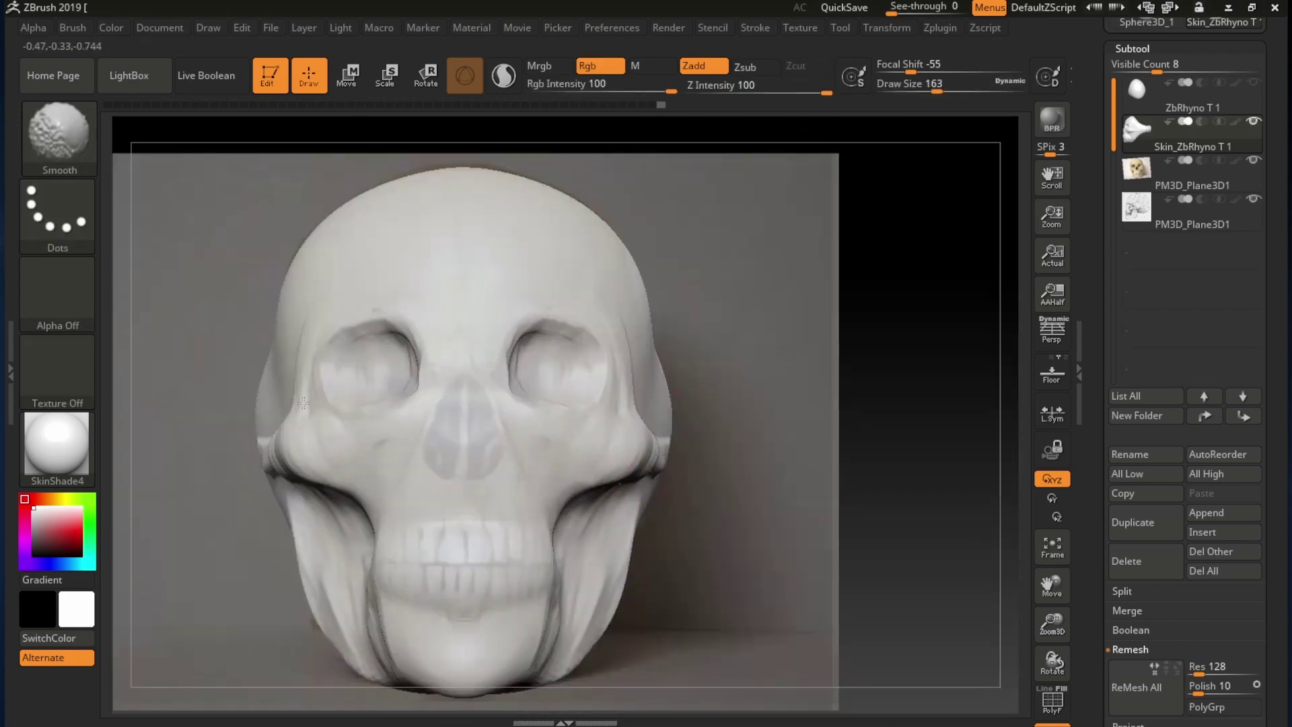
- Carve the nasal opening and deepen the eye sockets with ClayBuildup at draw size 71, following the front reference
key("space")
left_click_drag(613, 447, 577, 447)
key("b")
key("c")
key("b")
key("space")
mouse_move(498, 447)
left_mouse_down()
mouse_move(478, 447)
mouse_move(464, 394)
left_mouse_up()
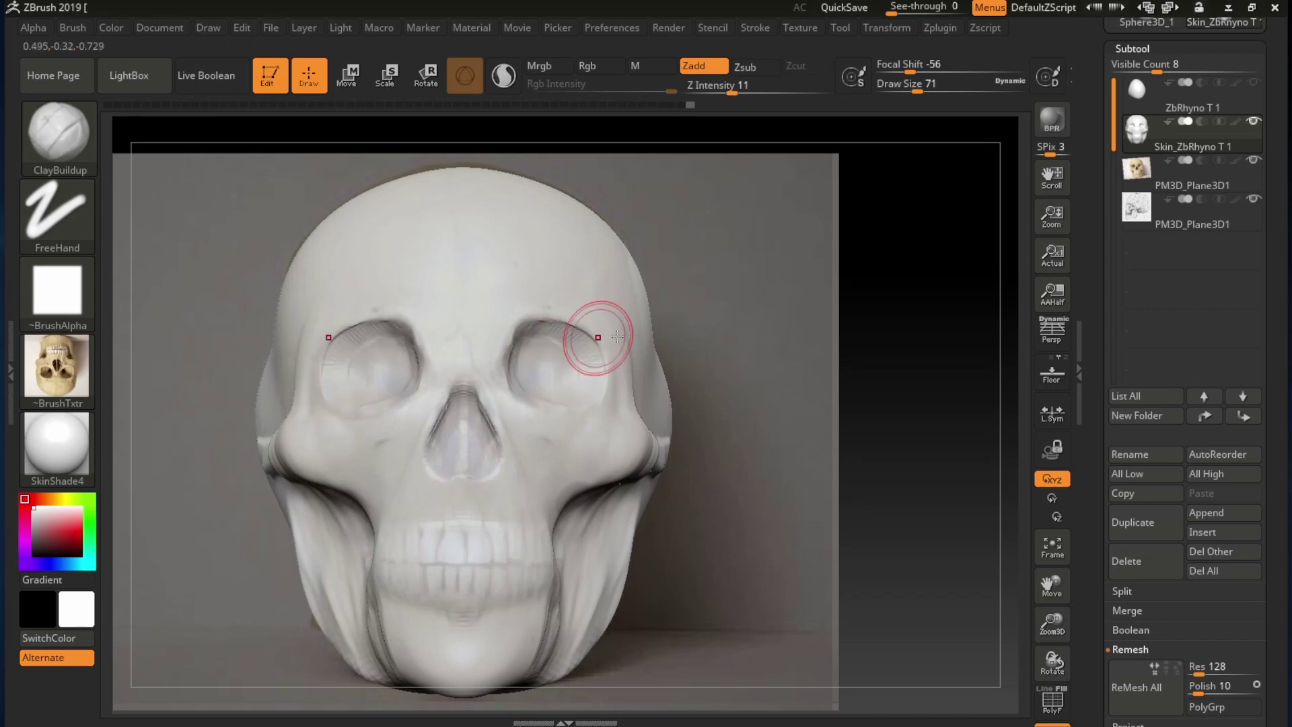
left_click(1137, 168)
left_click(1138, 135)
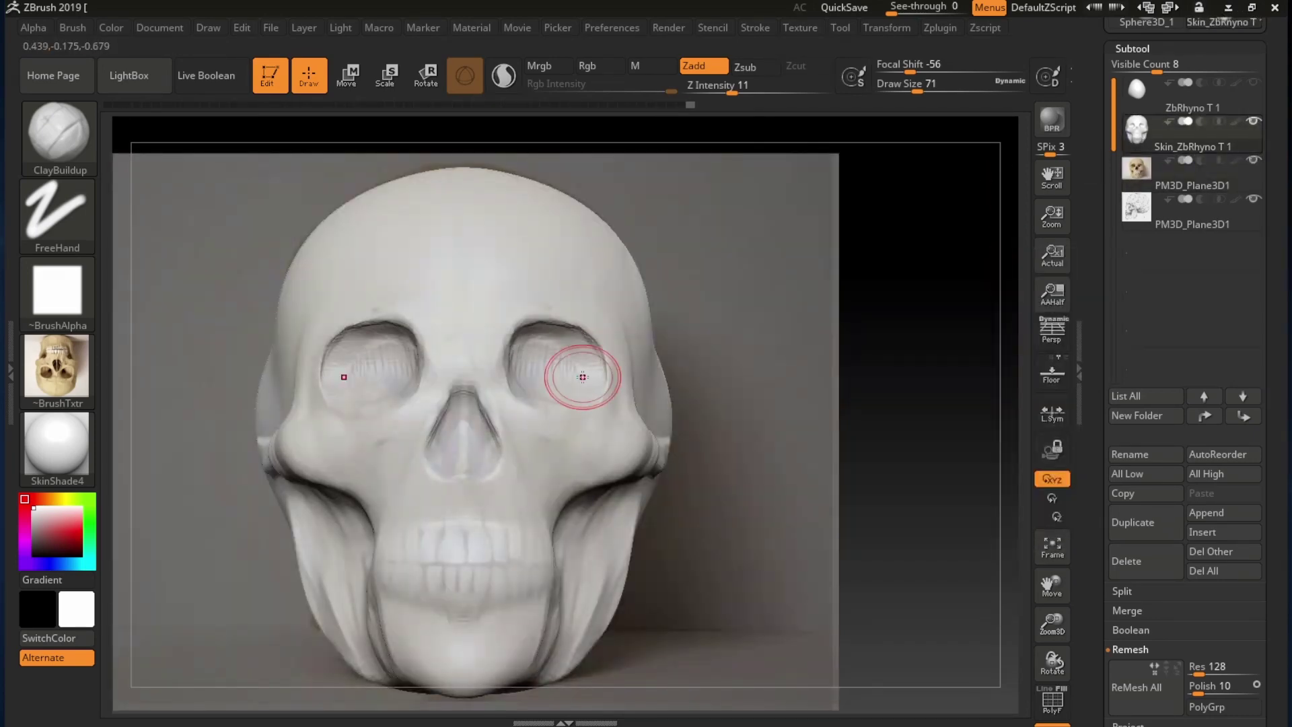
- Hide the reference planes and build up the brow ridges above the eye sockets with ClayBuildup
right_click_drag(508, 364, 384, 367)
left_click(1253, 121, "shift")
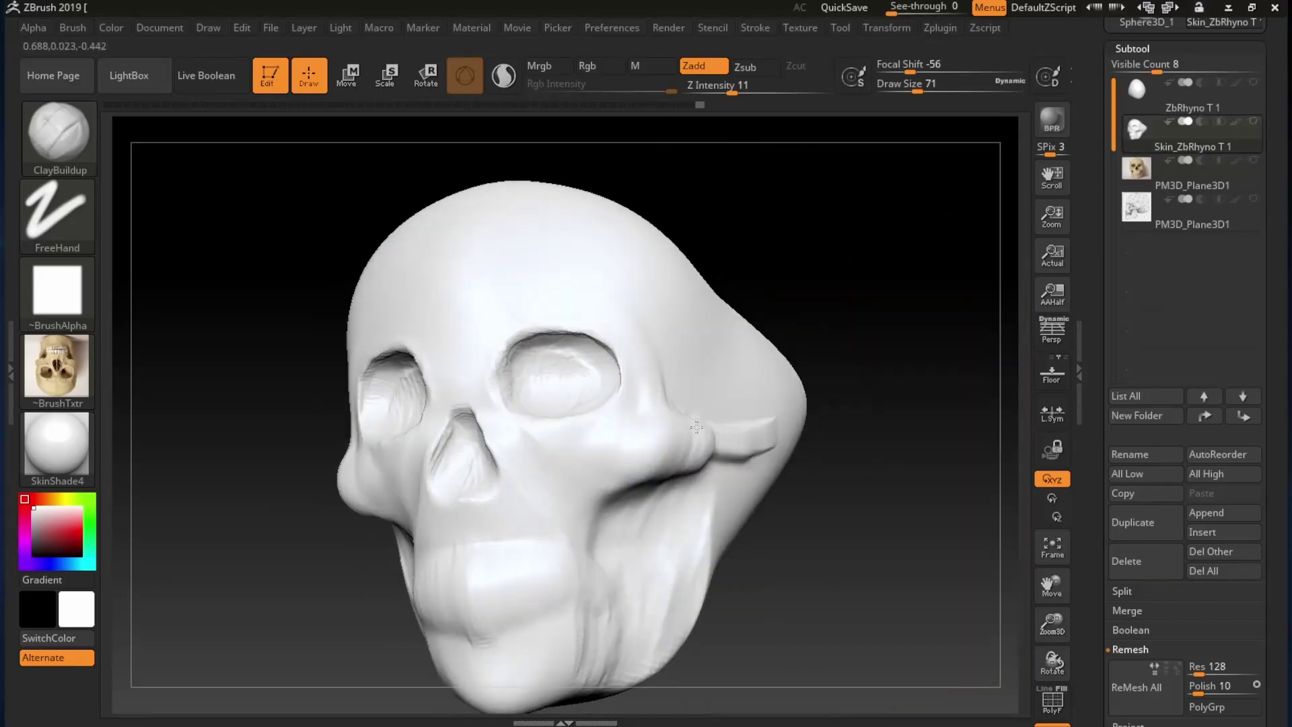
right_click_drag(666, 566, 601, 422)
right_click_drag(615, 378, 513, 314)
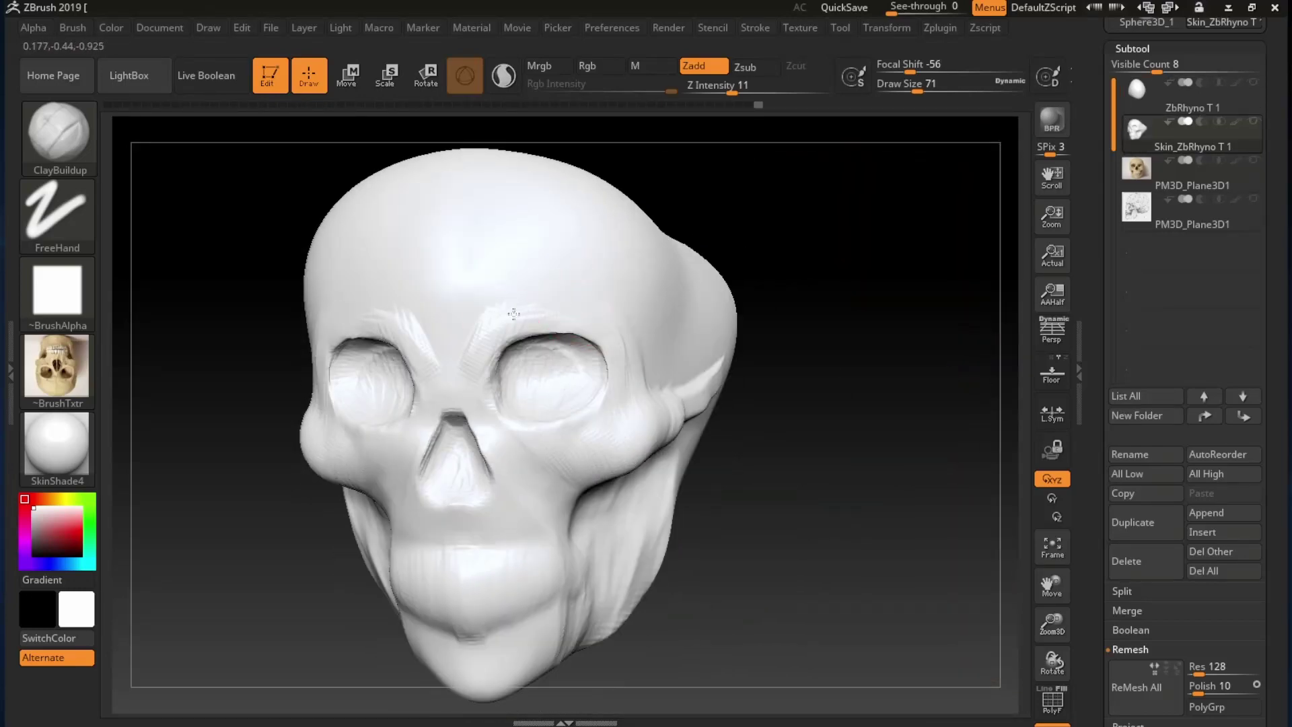
- Adjust the shape of the nose and eye socket area with the Move brush, varying the brush size
mouse_move(645, 340)
right_mouse_down()
mouse_move(397, 419)
mouse_move(565, 424)
mouse_move(404, 430)
right_mouse_up()
key("b")
key("m")
key("v")
mouse_move(510, 341)
right_mouse_down()
mouse_move(470, 392)
mouse_move(485, 416)
mouse_move(471, 424)
right_mouse_up()
key("space")
left_click_drag(471, 424, 464, 424)
right_click_drag(475, 444, 468, 375)
key("space")
left_click_drag(464, 374, 470, 375)
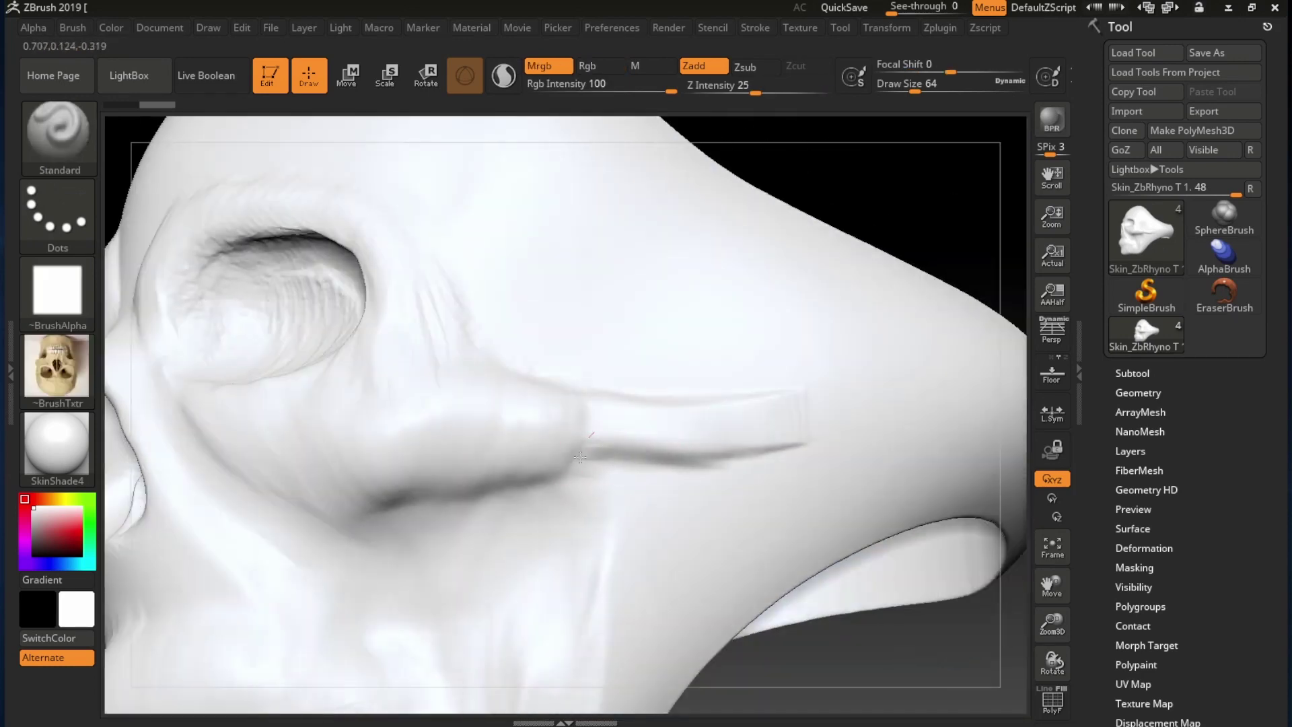
- Define the lower edge of the cheekbone arch with ClayBuildup at Z Intensity 20 and smooth the arch
key("space")
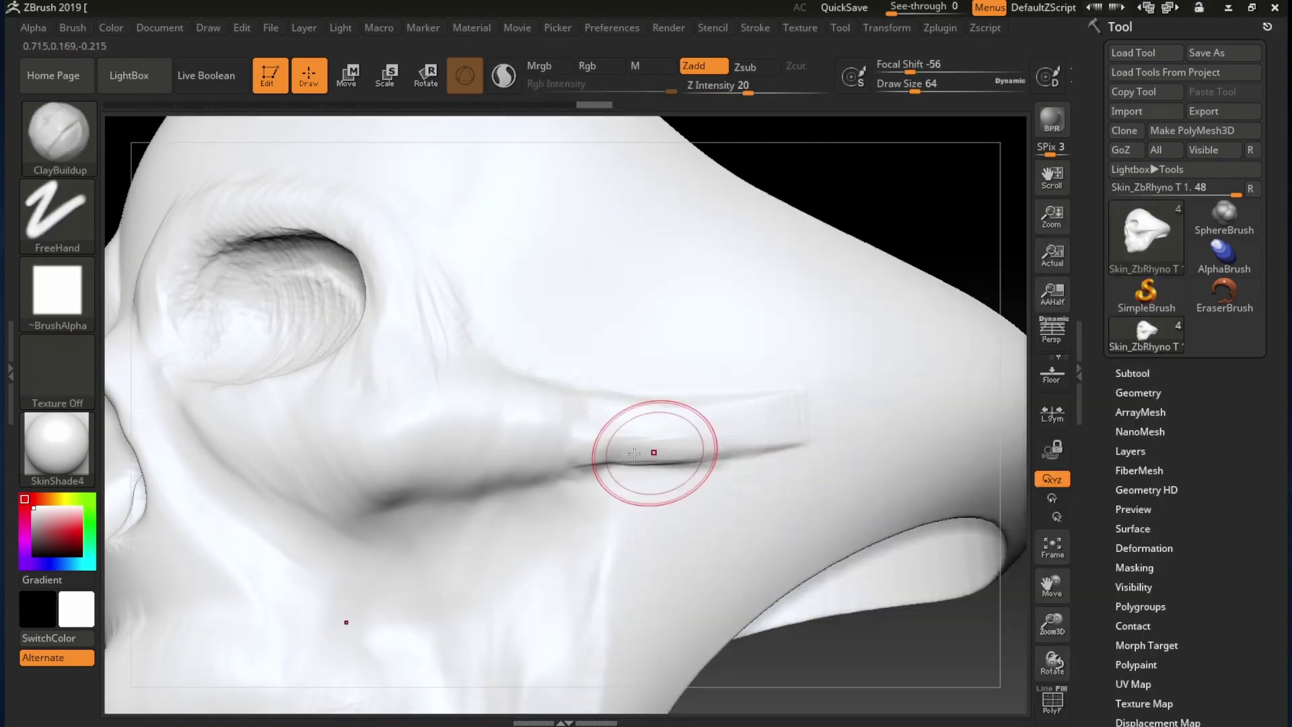
mouse_move(634, 453)
left_mouse_down("shift")
mouse_move(782, 436)
mouse_move(745, 399)
left_mouse_up("shift")
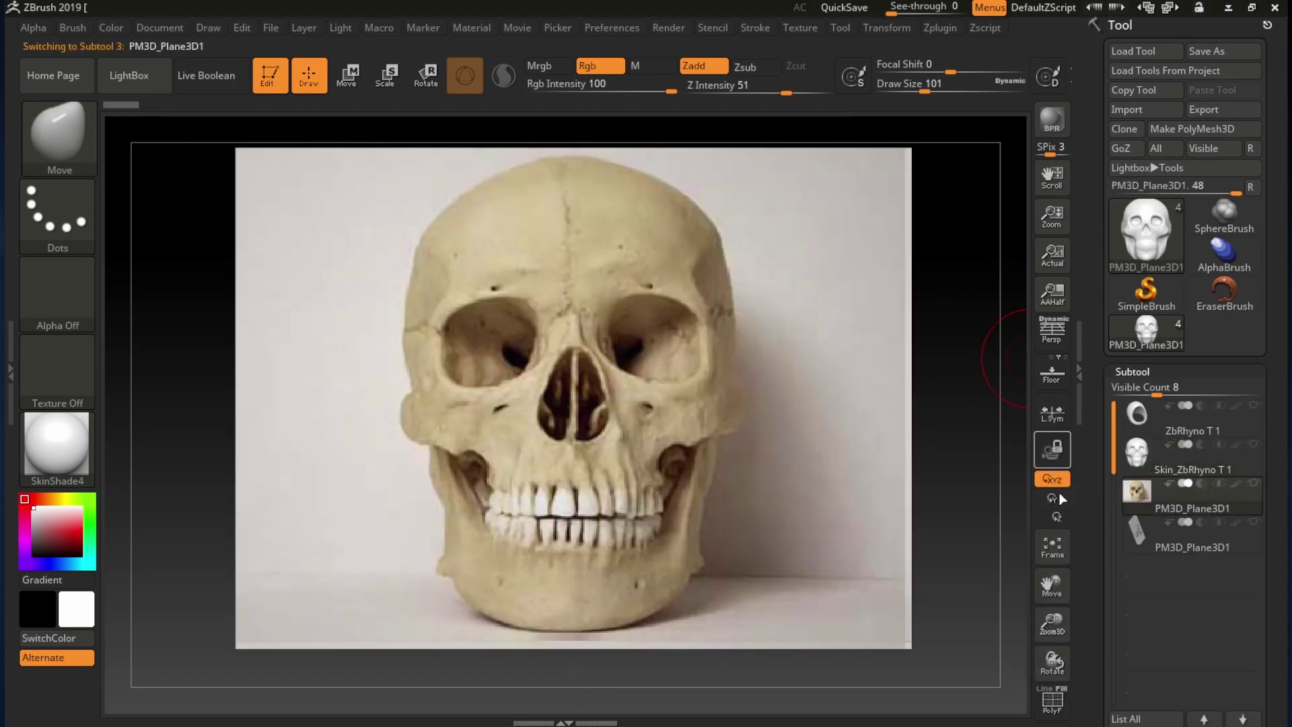
- Turn Transparency back on in front view and widen the eye sockets to match the front skull reference with the Move brush
left_click(887, 28)
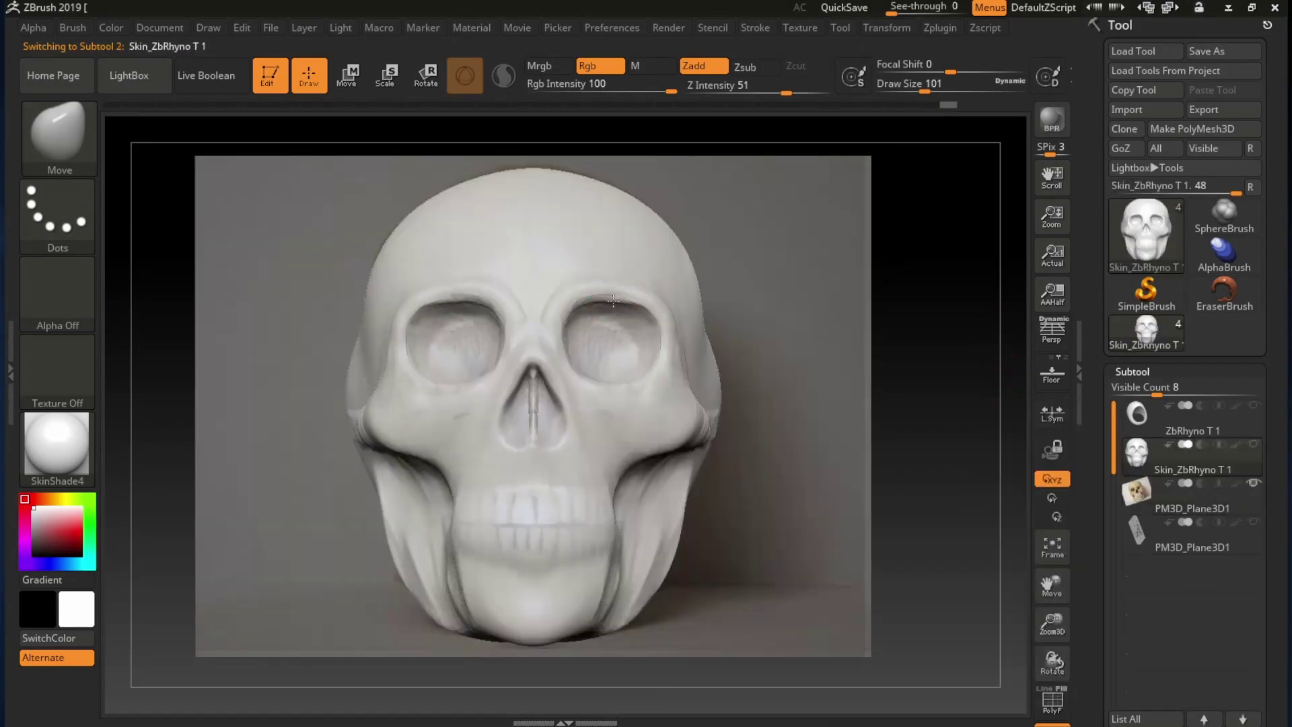
left_click(1137, 493)
left_click(1138, 455)
left_click(1137, 494)
left_click(1138, 455)
left_click(1137, 494)
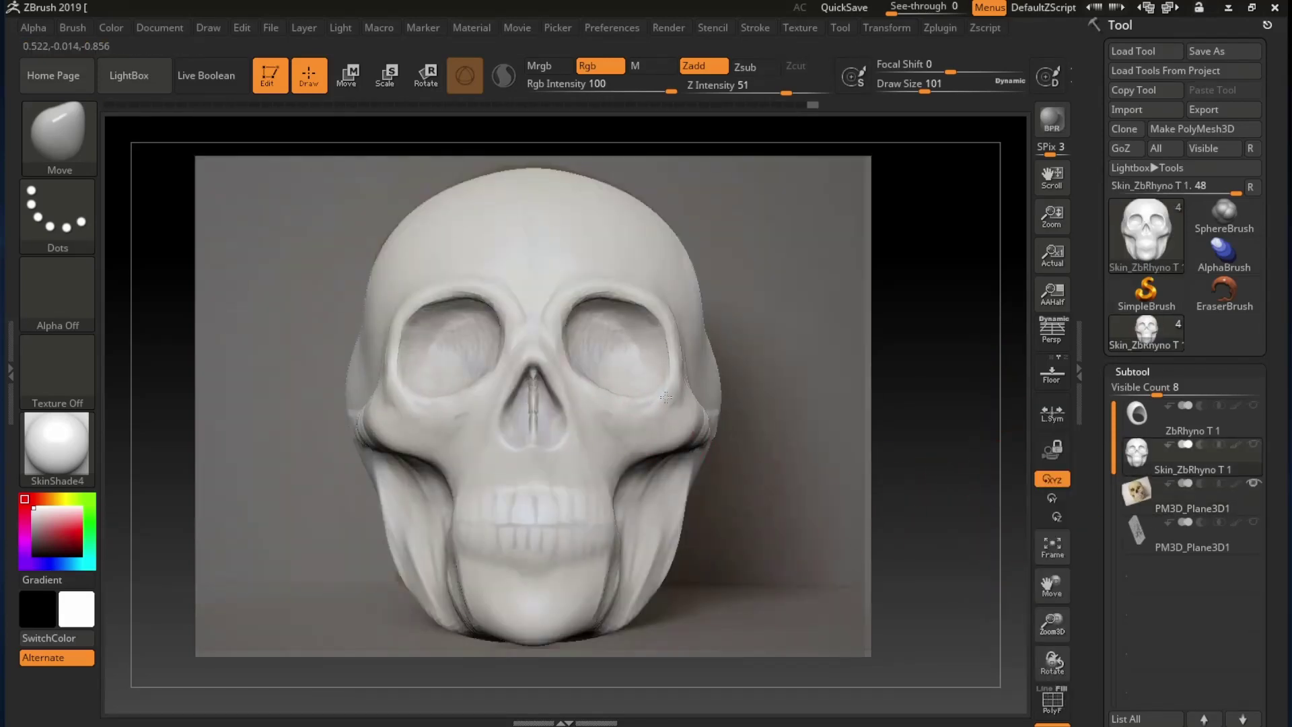
- Adjust the lower edges of the eye sockets, switching between the skull and the front reference plane to compare them
left_click(1137, 492)
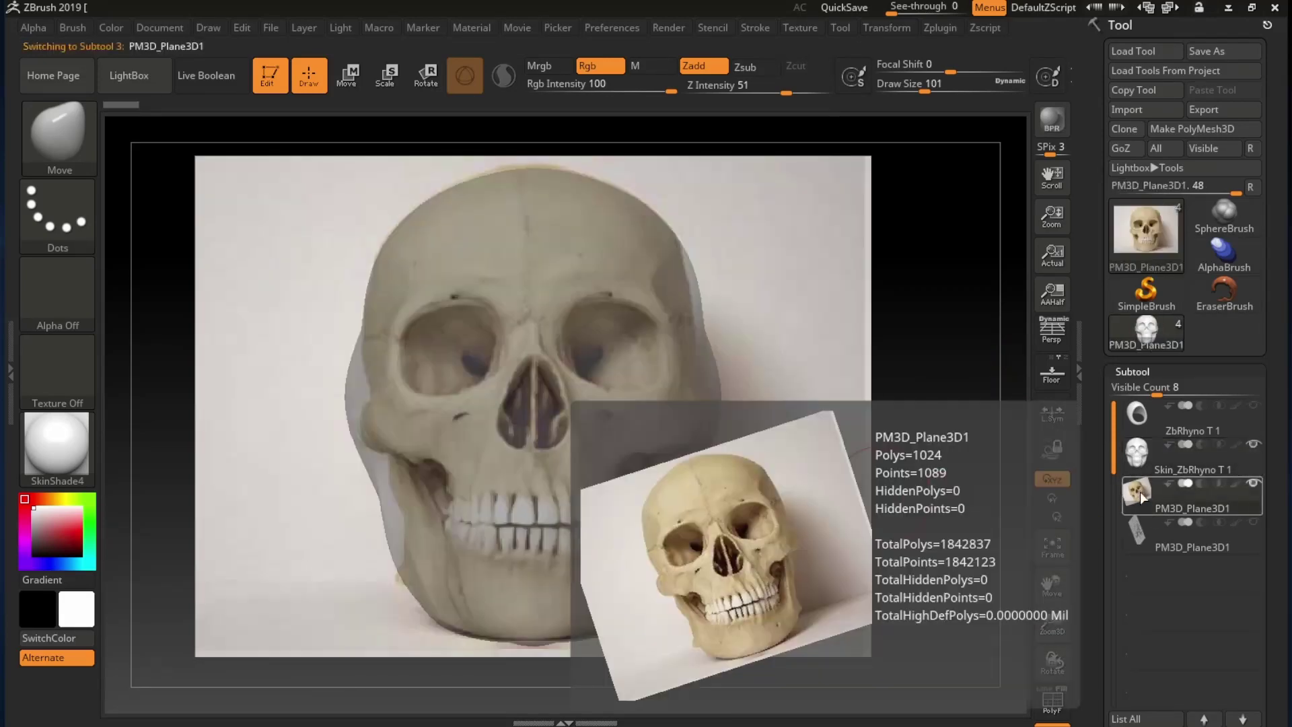
left_click(1138, 454)
left_click(1138, 492)
left_click(1137, 455)
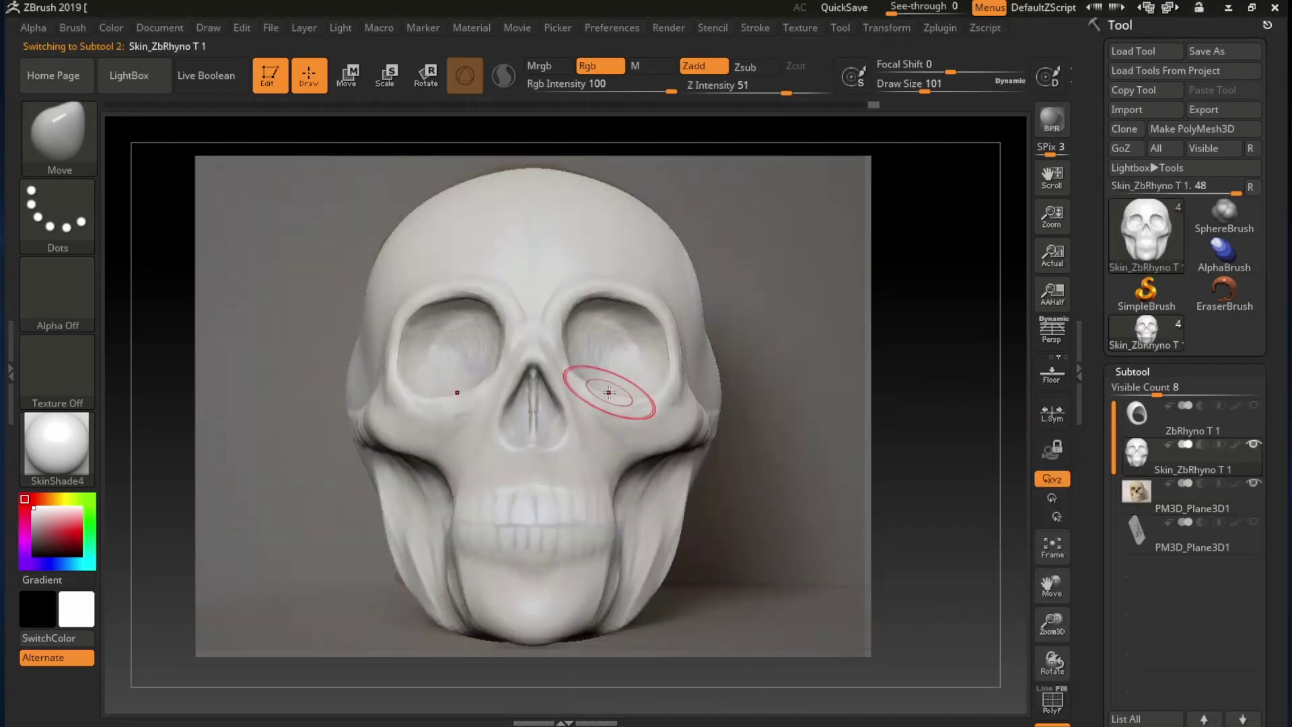
left_click(1138, 492)
left_click(1137, 455)
left_click(1138, 492)
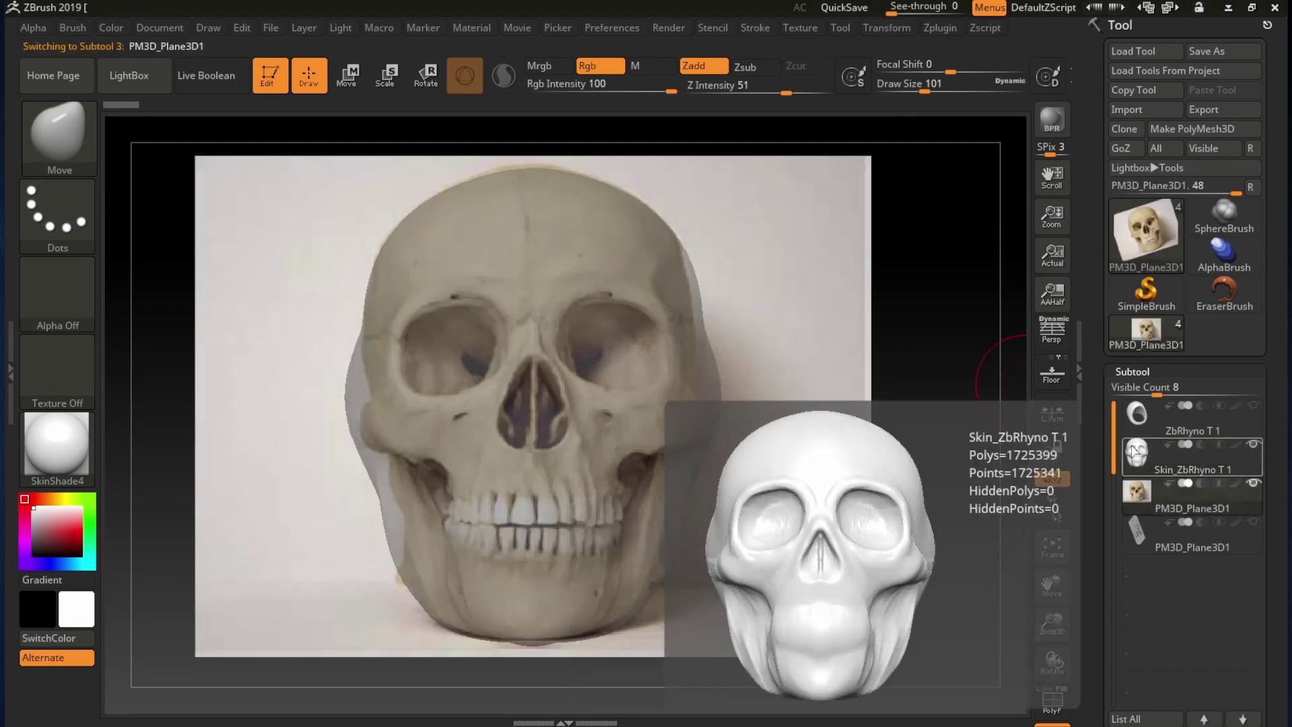
- Adjust the lower jaw and chin outline to the front reference with the Move brush enlarged to 149
left_click(1138, 455)
key("space")
left_click_drag(640, 544, 620, 547)
left_click_drag(583, 630, 589, 637)
- Show the side-view drawing plane and adjust the skull's jaw and face profile against it with a Move brush size of 120
left_click(1141, 495)
left_click_drag(949, 525, 774, 529)
left_click(1253, 522)
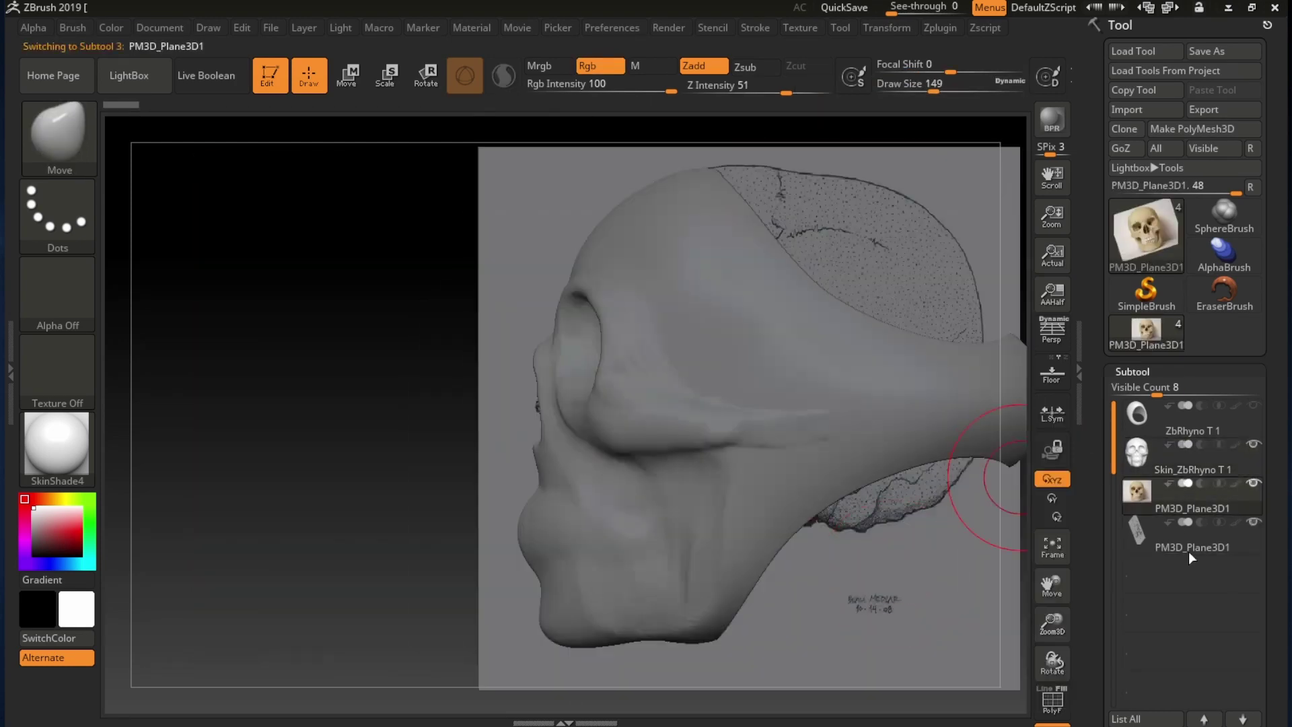
left_click(1144, 455)
left_click_drag(711, 663, 686, 663, "shift")
key("space")
left_click_drag(522, 440, 513, 440)
mouse_move(421, 518)
left_mouse_down("shift")
mouse_move(573, 525)
mouse_move(794, 505)
left_mouse_up("shift")
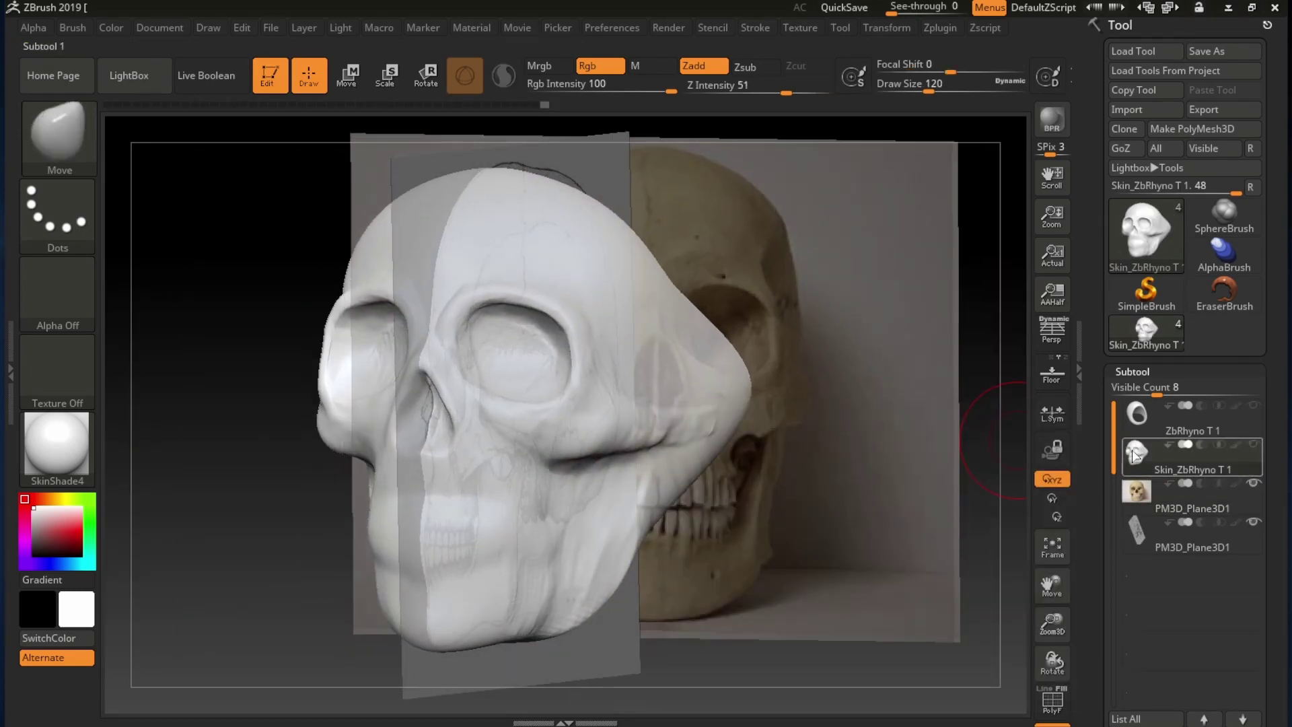
- With the reference planes hidden, shape the temple behind the eye socket with ClayBuildup at draw size 101 and smooth it
left_click_drag(568, 313, 582, 357)
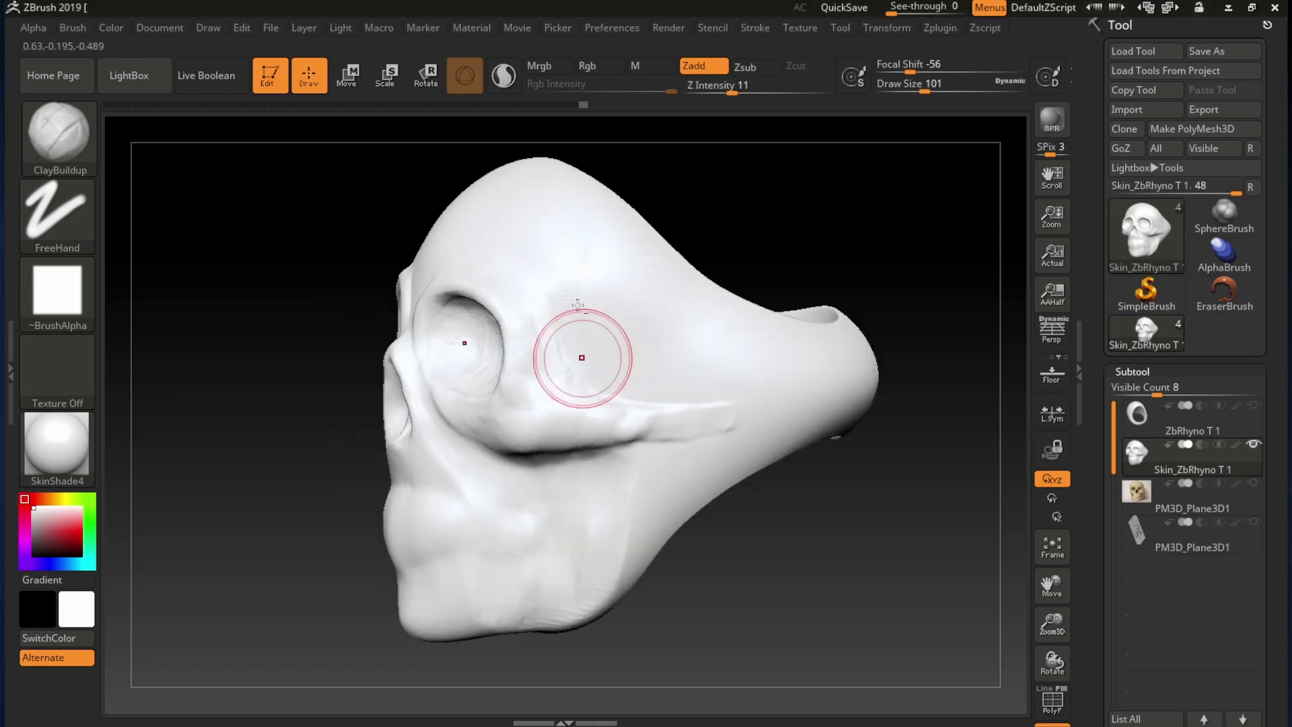
right_click_drag(617, 324, 505, 259)
left_click_drag(505, 259, 514, 289)
mouse_move(513, 289)
right_mouse_down()
mouse_move(655, 326)
mouse_move(593, 337)
right_mouse_up()
left_click_drag(593, 337, 545, 366, "shift")
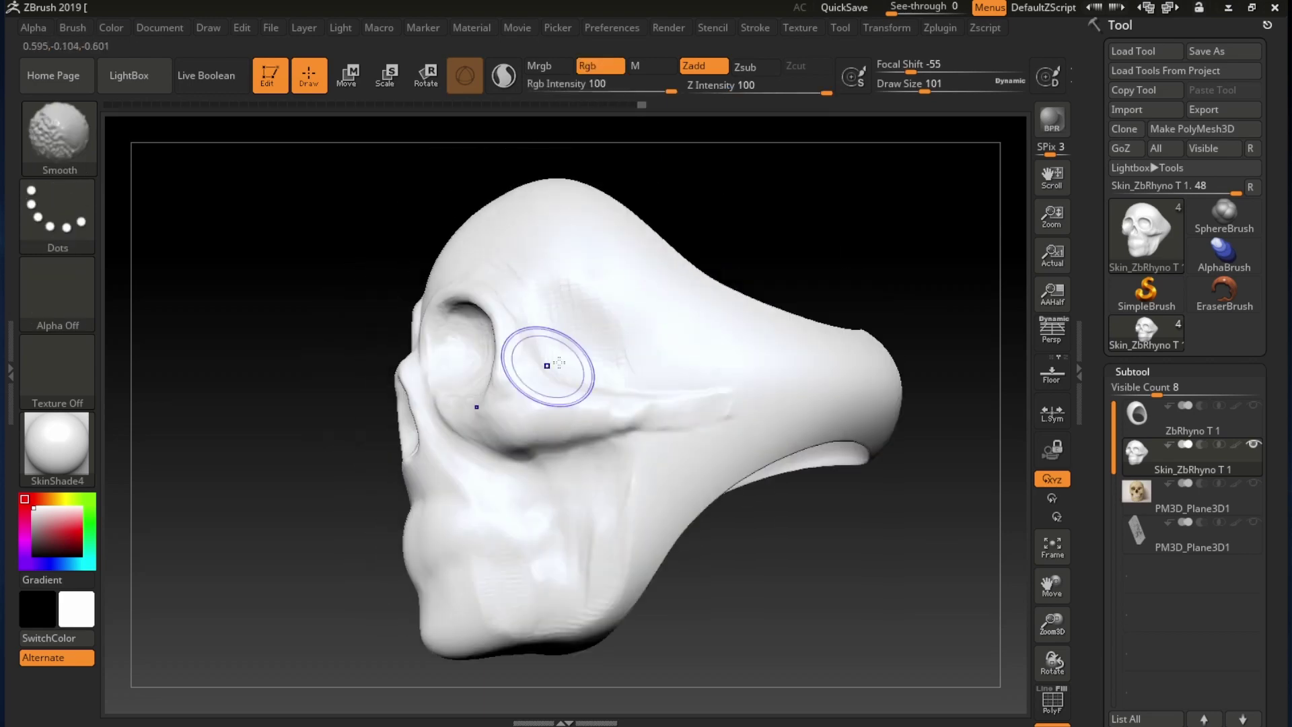
- Shape the outer eye socket rim and cheekbone with ClayBuildup strokes and smooth the transition between them
right_click_drag(546, 366, 529, 387)
left_click_drag(529, 387, 533, 410)
right_click_drag(534, 409, 592, 410)
left_click_drag(512, 431, 501, 449)
right_click_drag(501, 450, 508, 412)
left_click_drag(507, 413, 513, 392, "shift")
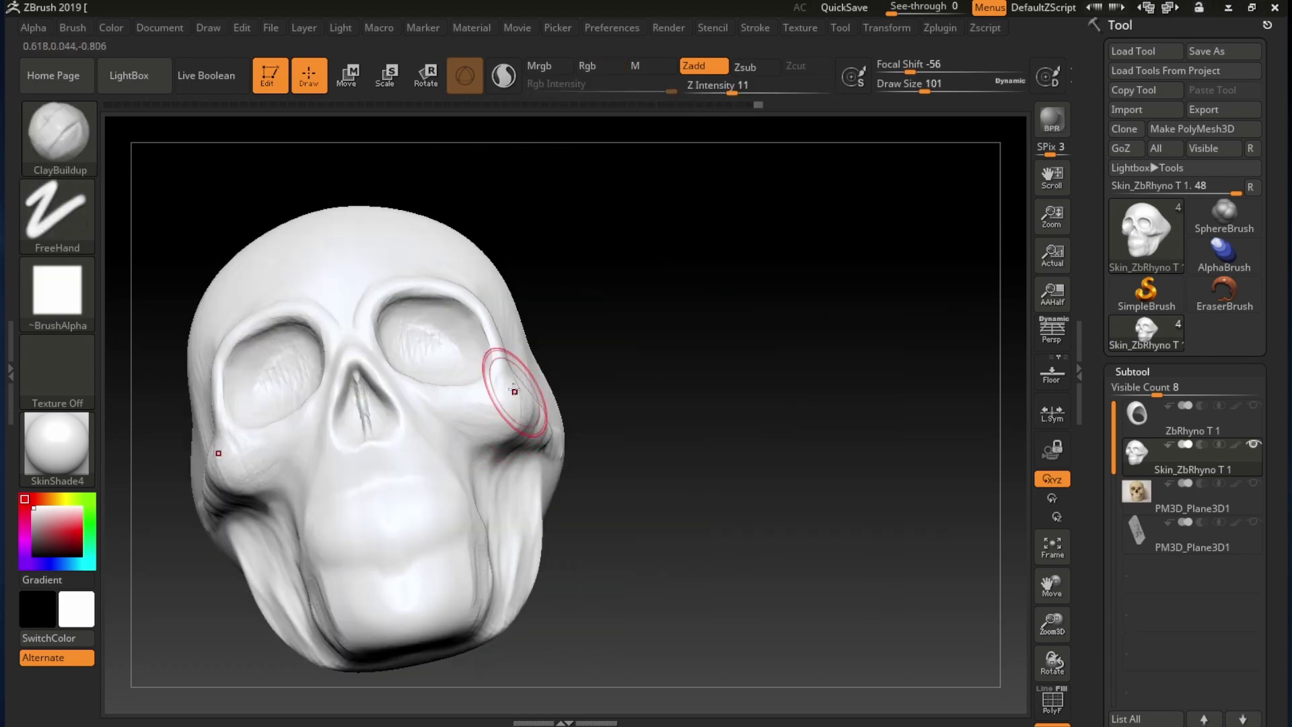
- Fill and smooth the jaw side below the cheekbone and the upper jaw beside the nose with ClayBuildup
mouse_move(514, 392)
right_mouse_down()
mouse_move(502, 381)
mouse_move(500, 469)
right_mouse_up()
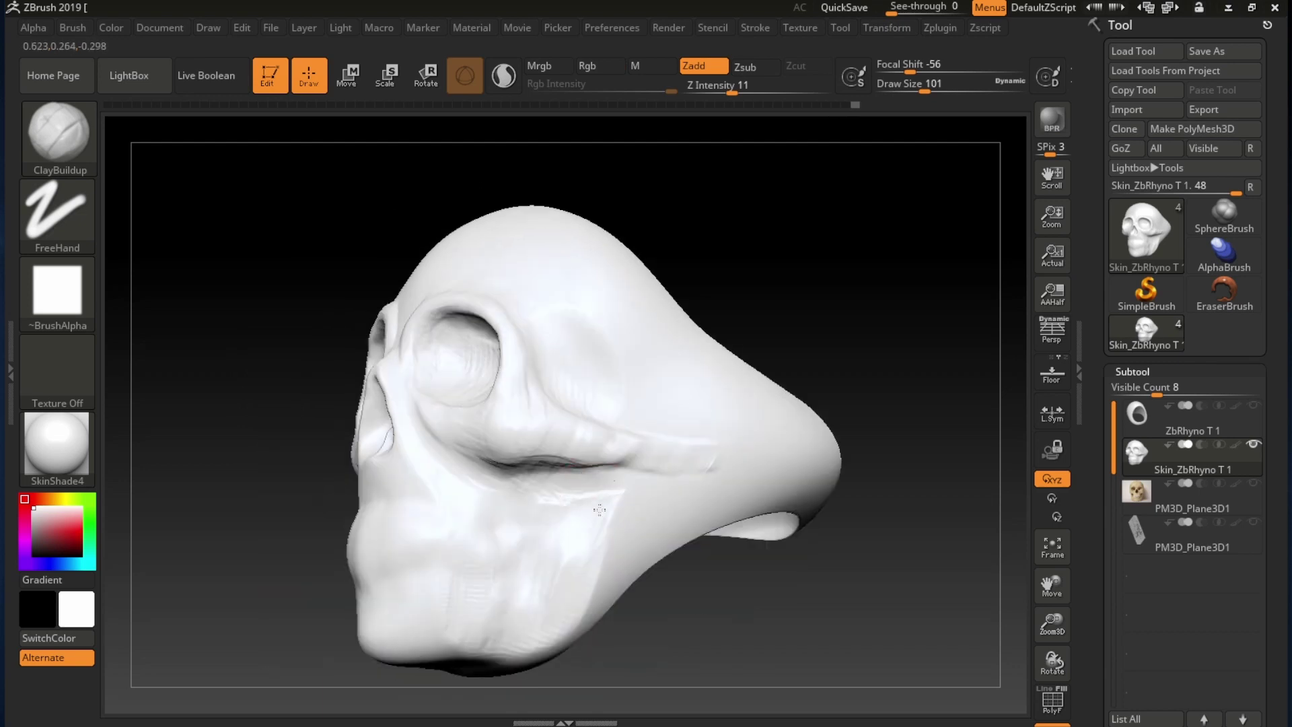
left_click_drag(457, 587, 504, 609, "shift")
left_click_drag(554, 496, 471, 486, "shift")
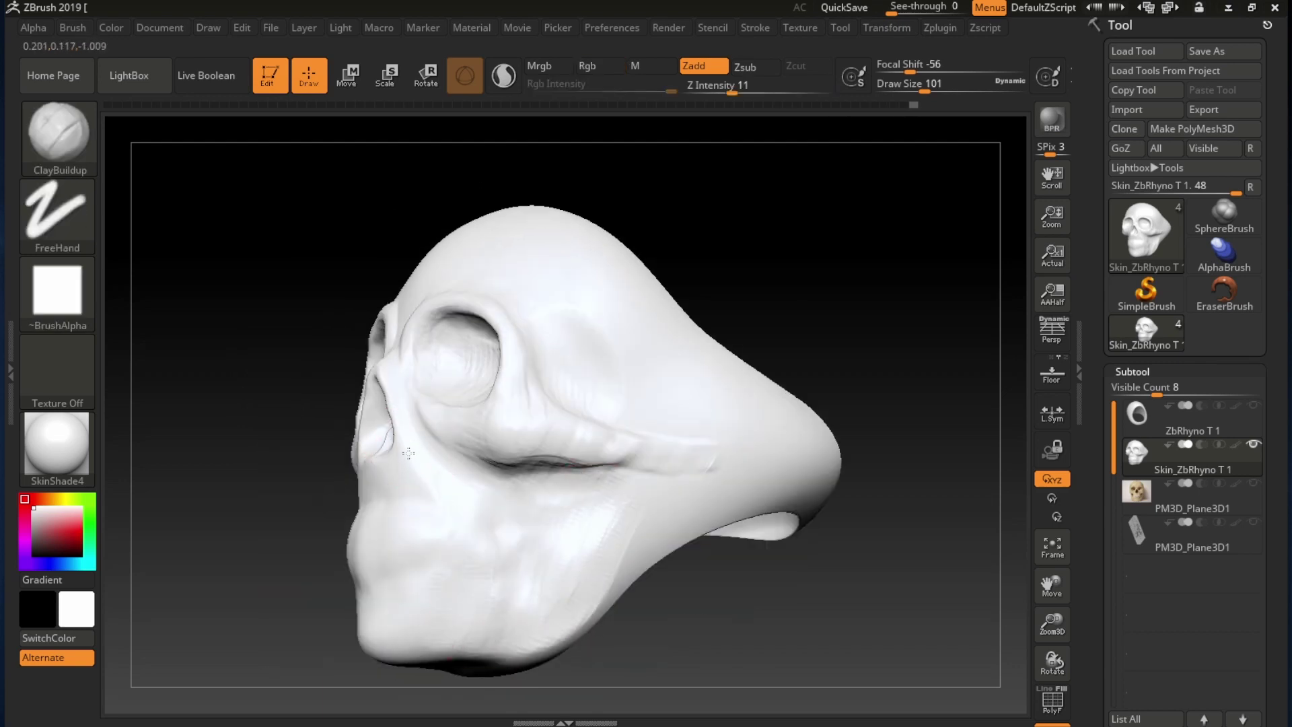
right_click_drag(416, 468, 413, 423)
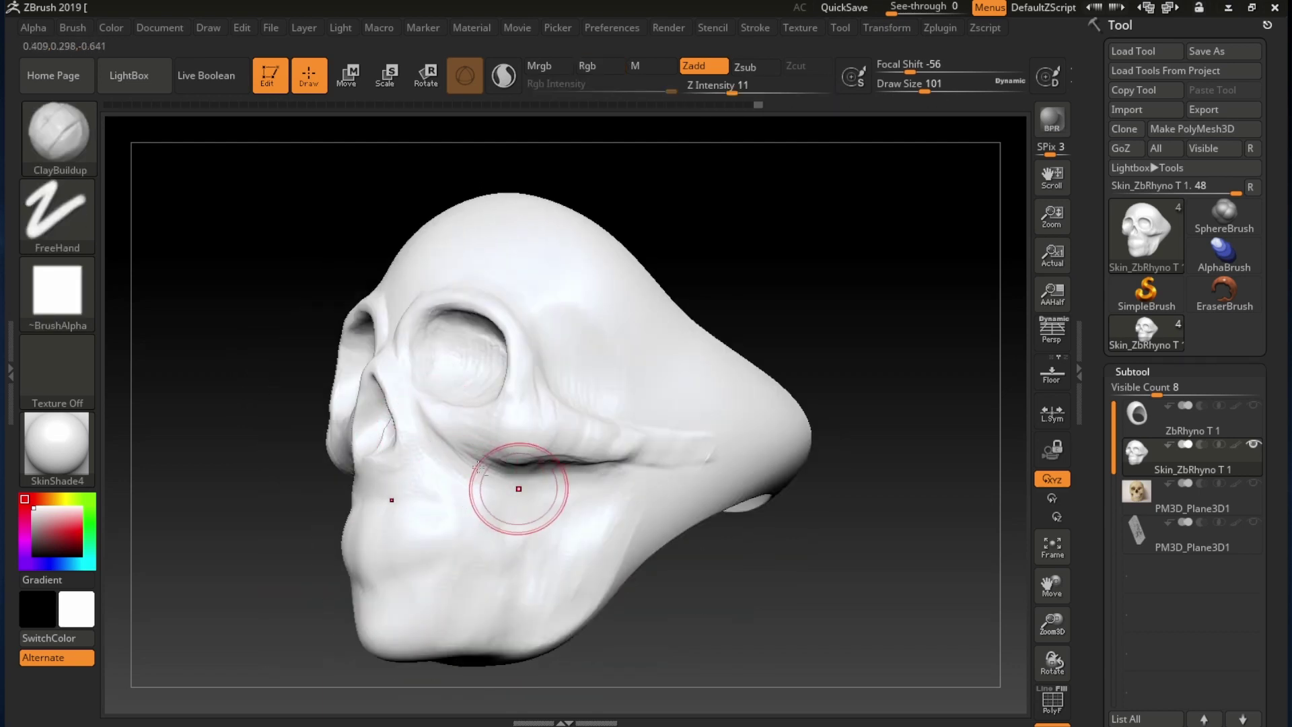
mouse_move(518, 488)
right_mouse_down()
mouse_move(739, 447)
mouse_move(995, 317)
right_mouse_up()
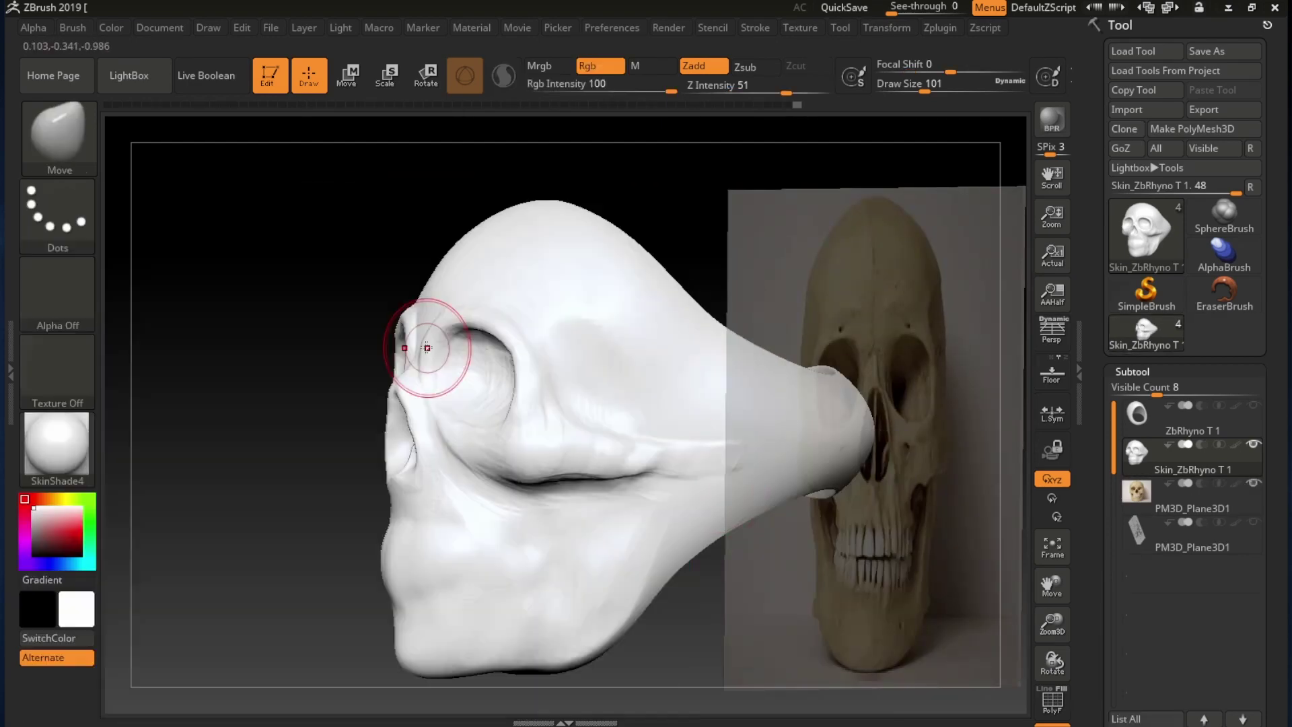
- Refine the skull's forehead and cranium shape with the Move brush at draw size 207, using the front photo reference
right_click_drag(421, 352, 634, 361, "ctrl")
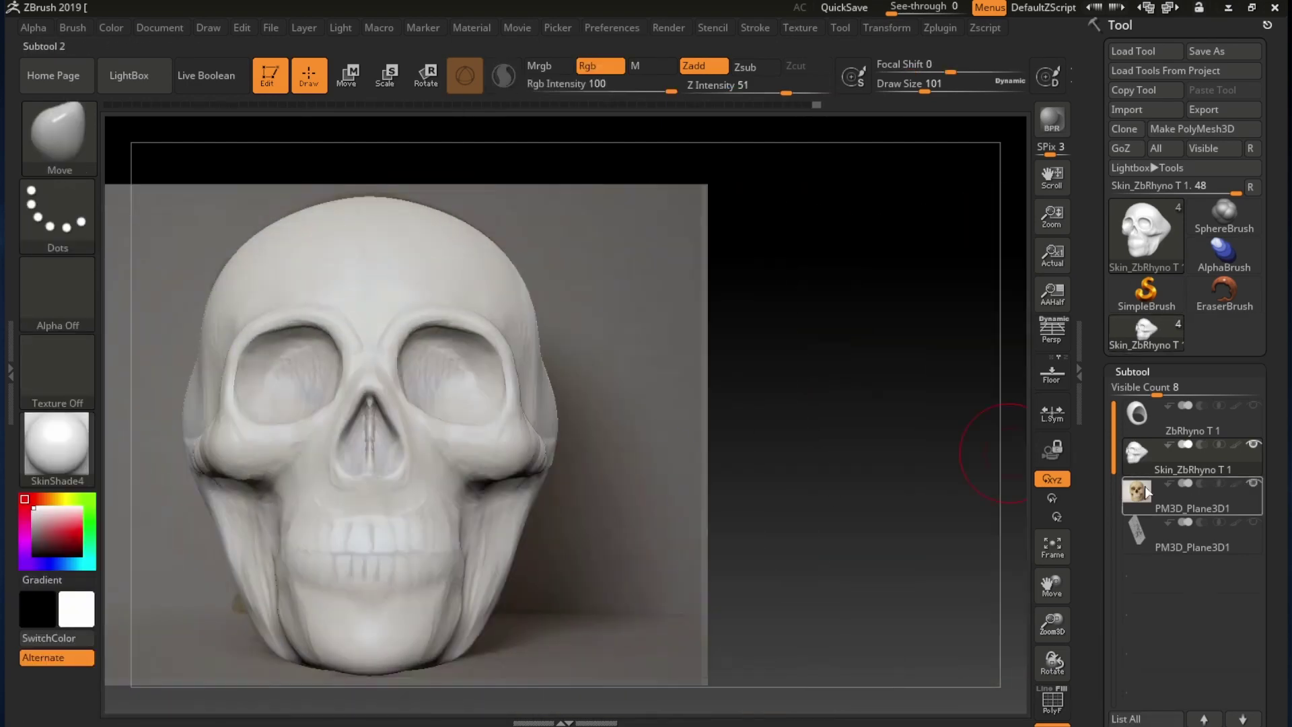
mouse_move(1137, 491)
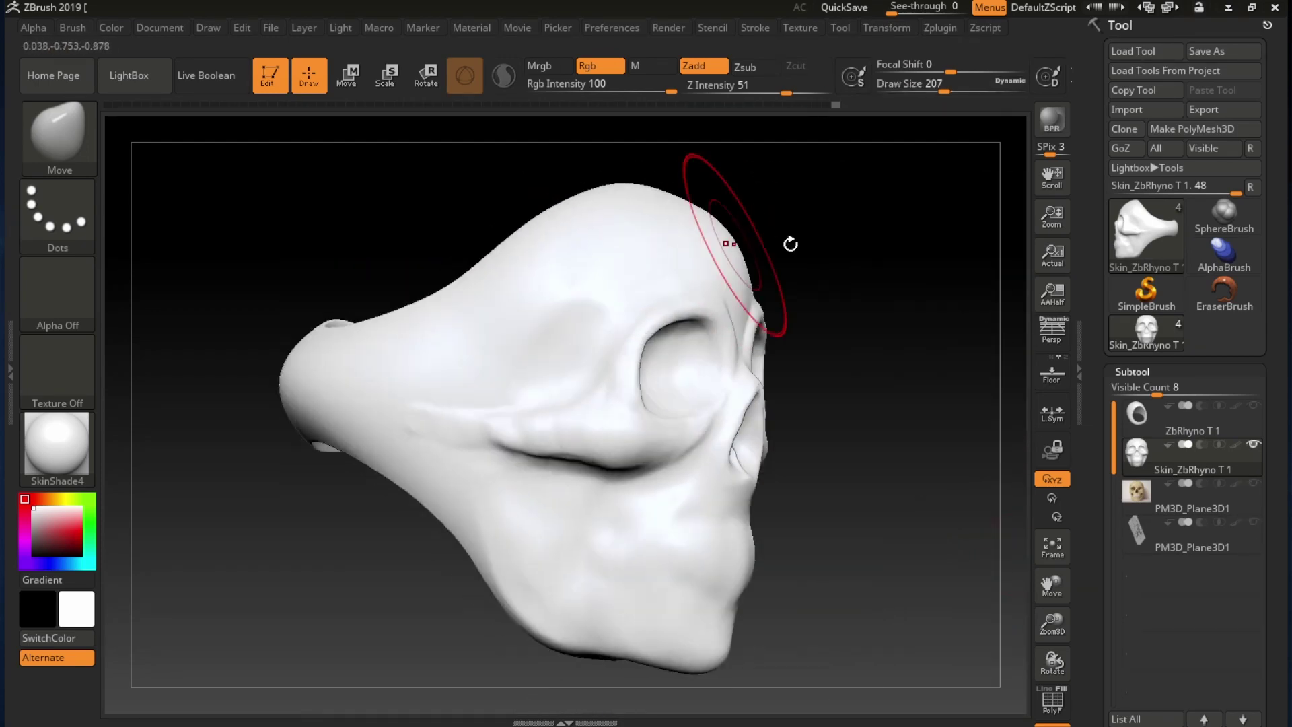
key("space")
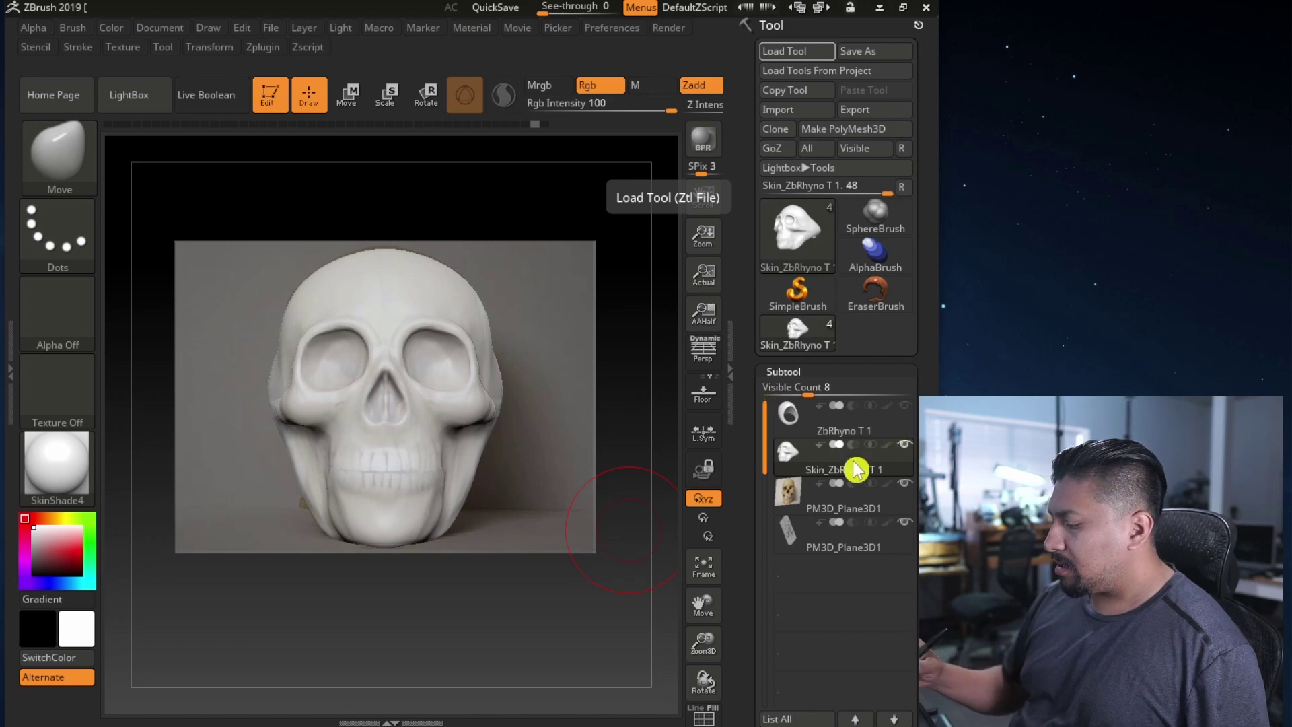
- Compare the skull's outline with the front photo and side drawing planes, alternating the active subtool between the skull and each plane
mouse_move(527, 569)
left_mouse_down()
mouse_move(456, 557)
mouse_move(476, 559)
mouse_move(464, 539)
left_mouse_up()
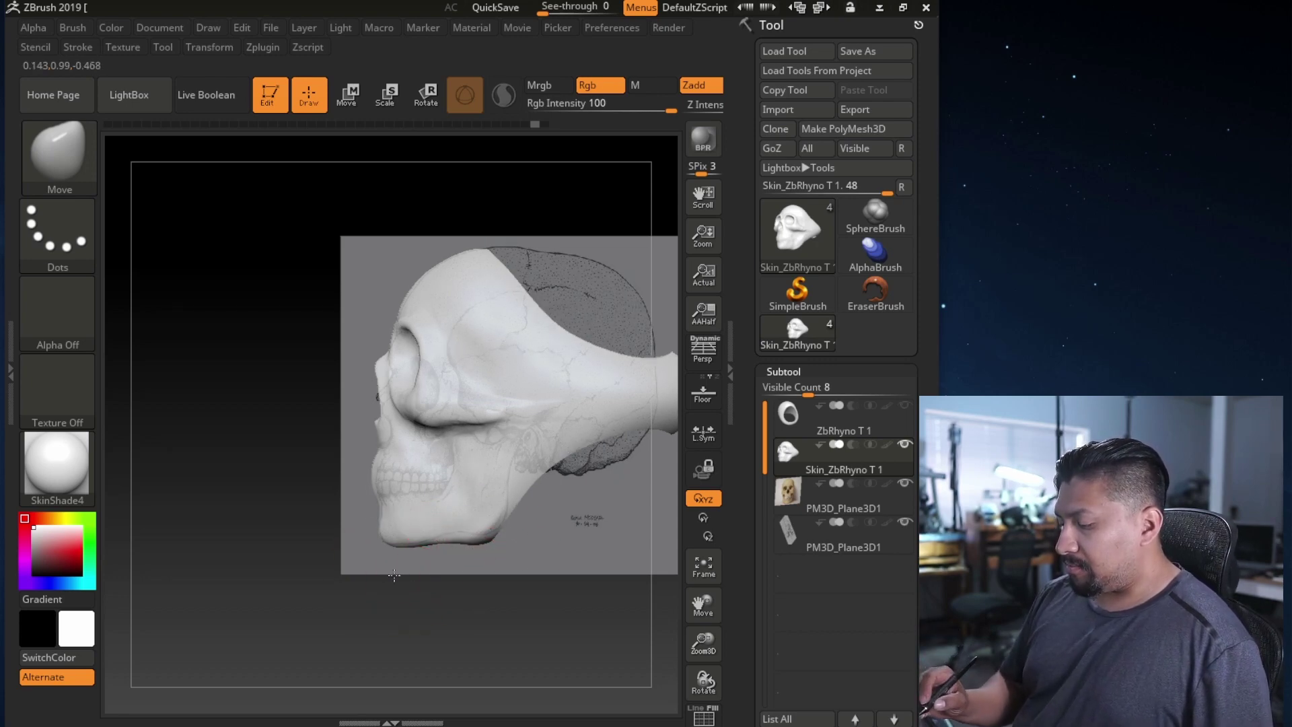
left_click_drag(395, 574, 459, 577)
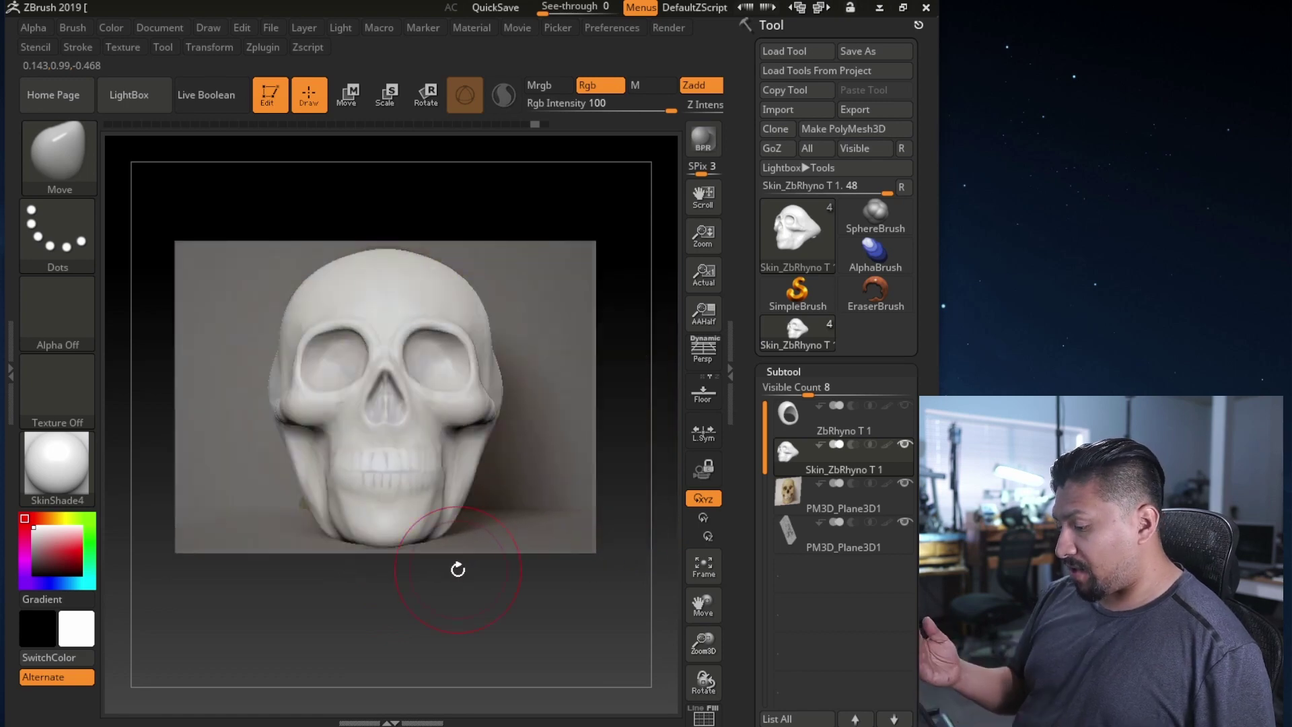
left_click(777, 502)
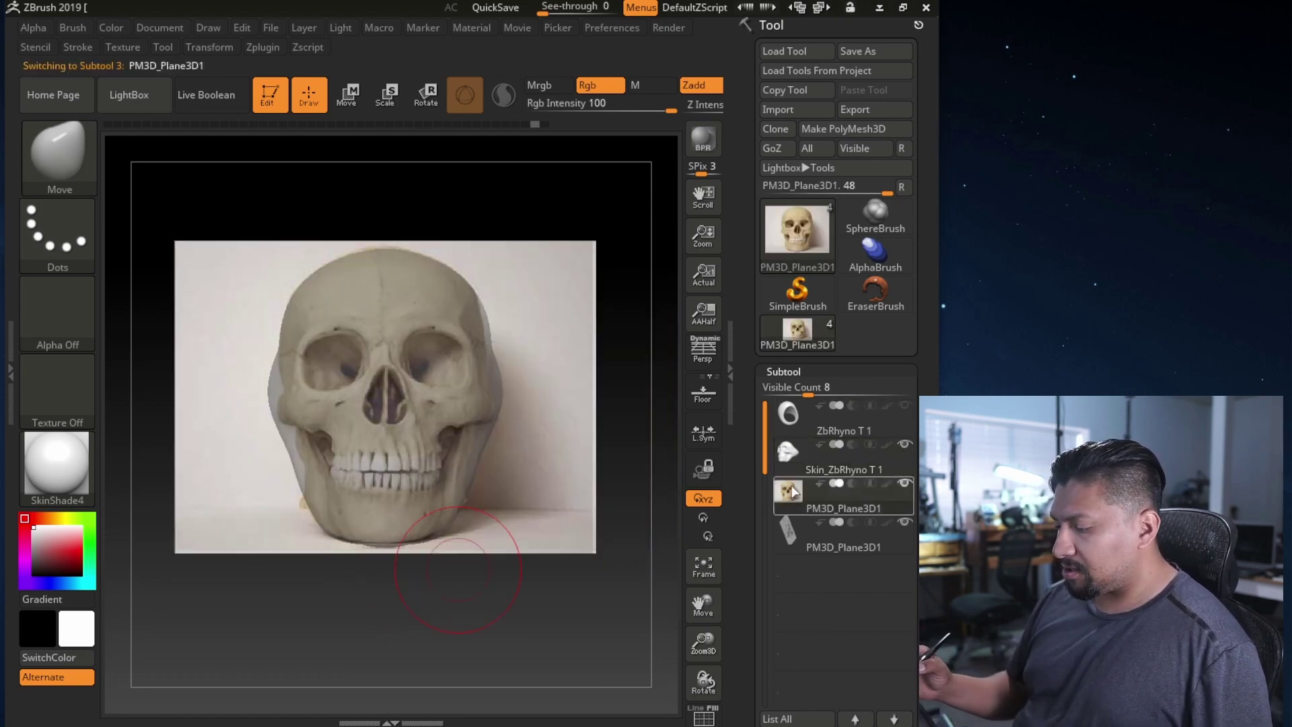
left_click(802, 466)
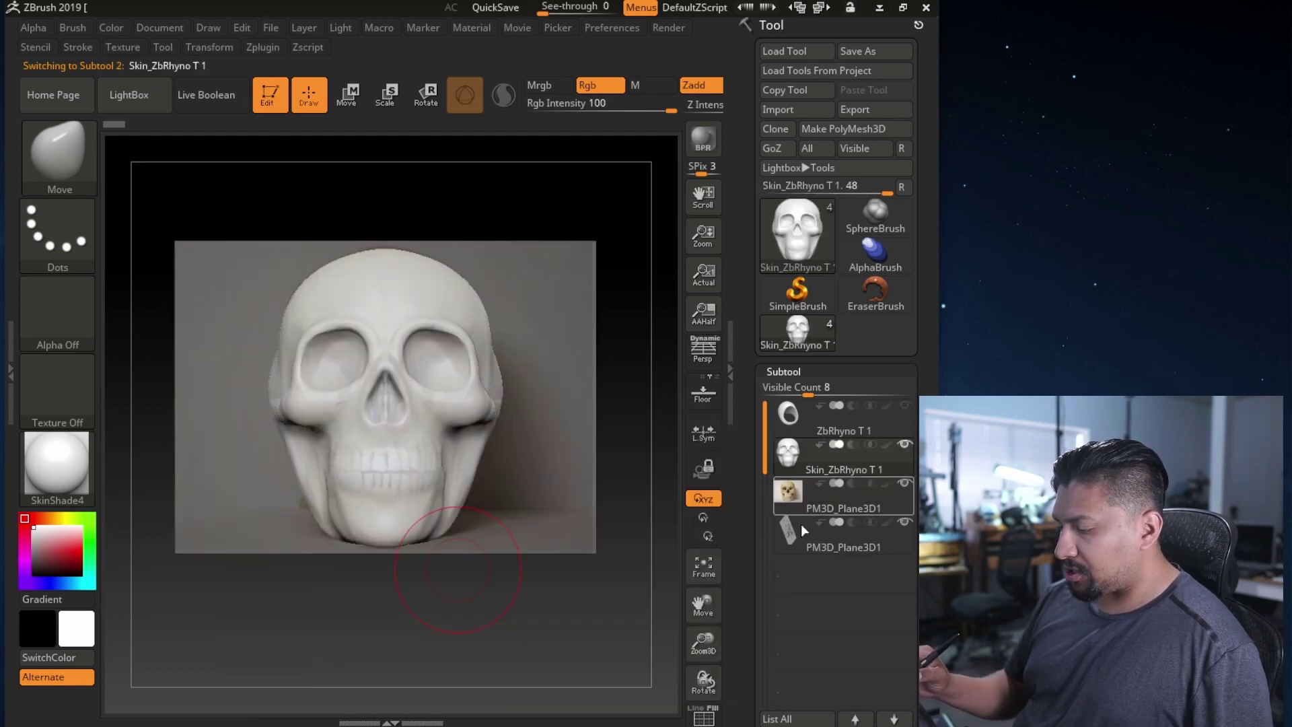
left_click(789, 534)
left_click_drag(615, 597, 530, 550)
left_click(789, 454)
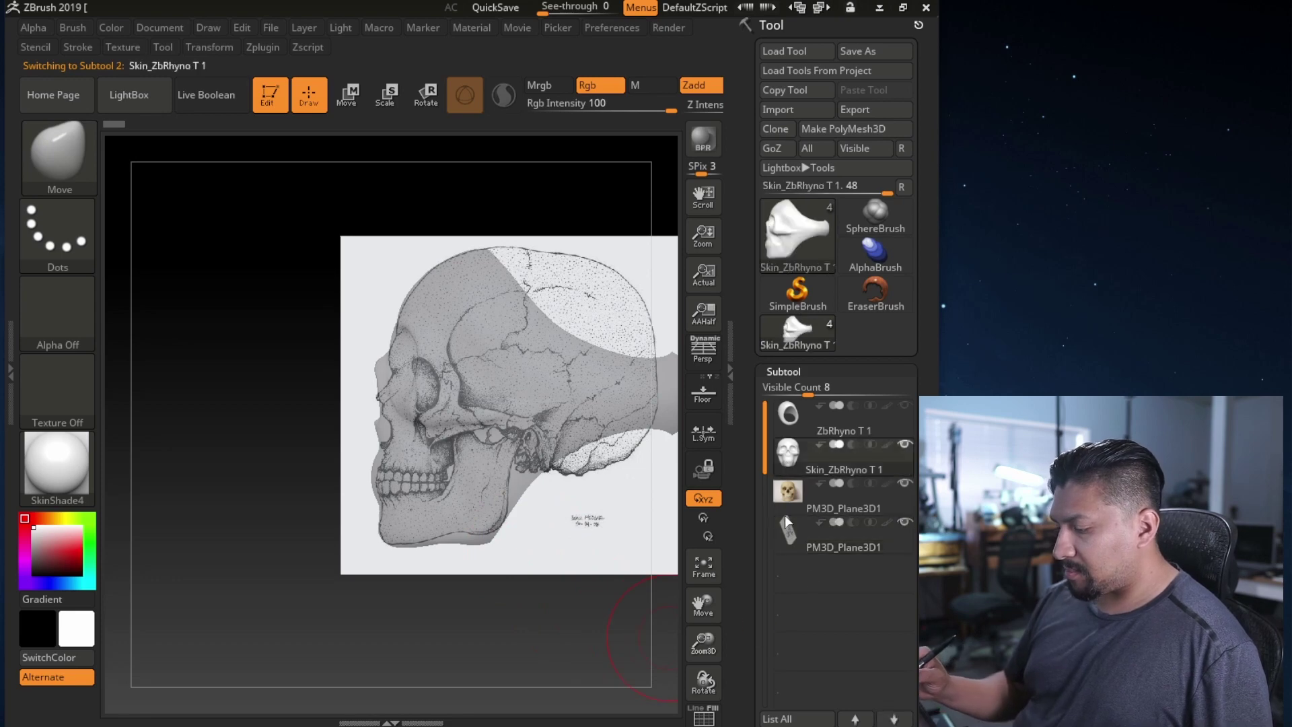
- Hide the side drawing plane and examine the skull's jaw and underside in Draw mode
key("w")
key("q")
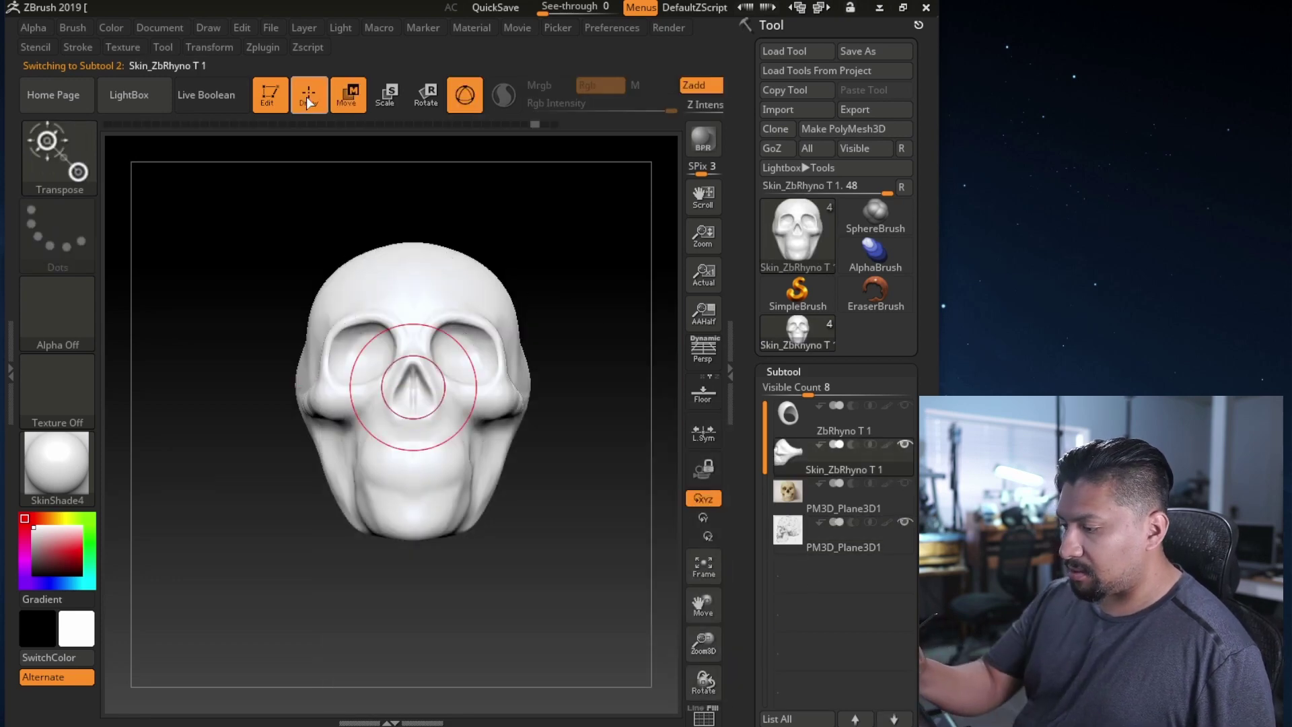
mouse_move(531, 470)
left_mouse_down()
mouse_move(511, 464)
mouse_move(507, 477)
mouse_move(527, 427)
mouse_move(488, 446)
left_mouse_up()
left_click(904, 521)
right_click_drag(514, 504, 441, 548)
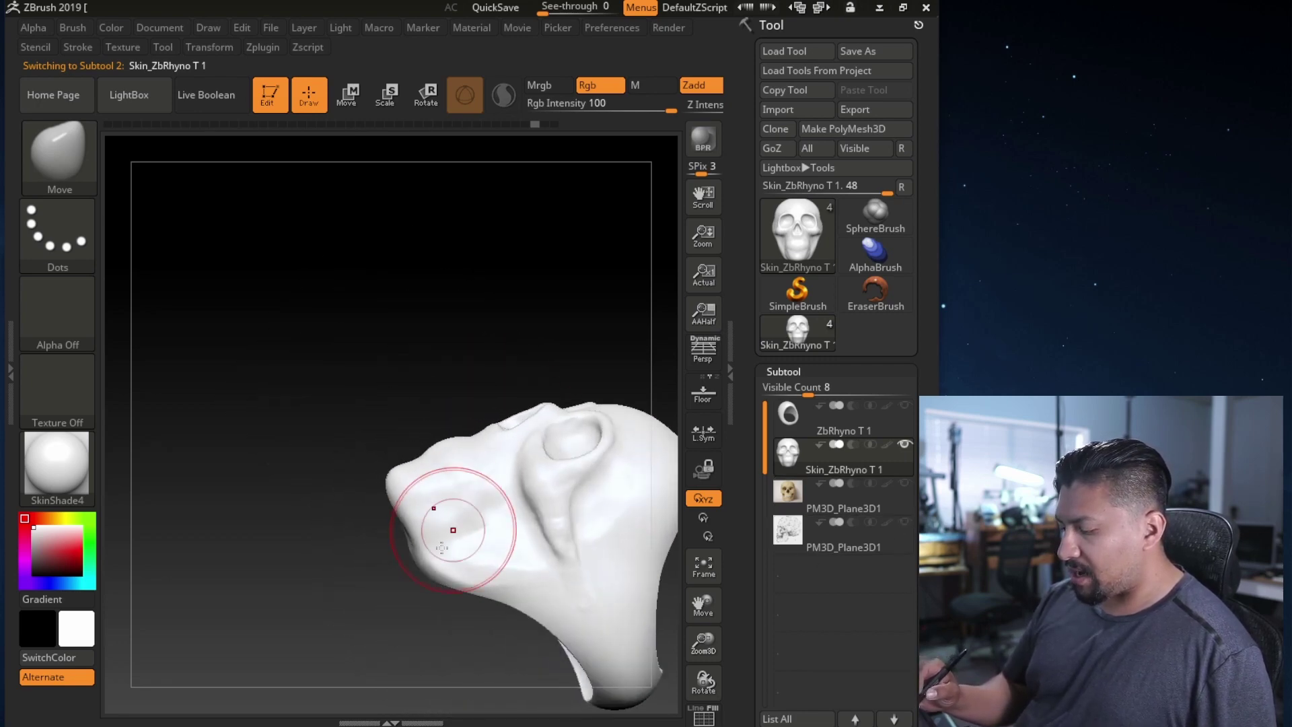
left_click_drag(471, 524, 585, 573)
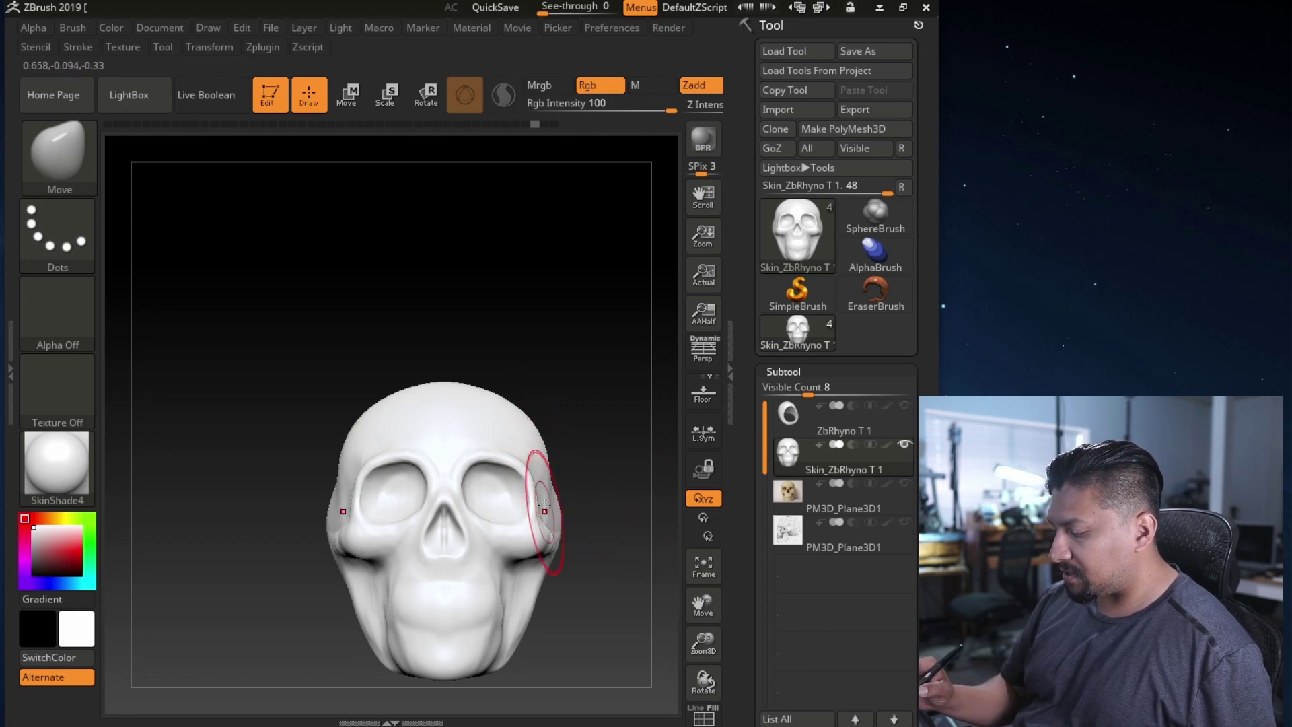
- Set Rgb Intensity to 13 and show the front photo plane with the skull as the active subtool
left_click(788, 492)
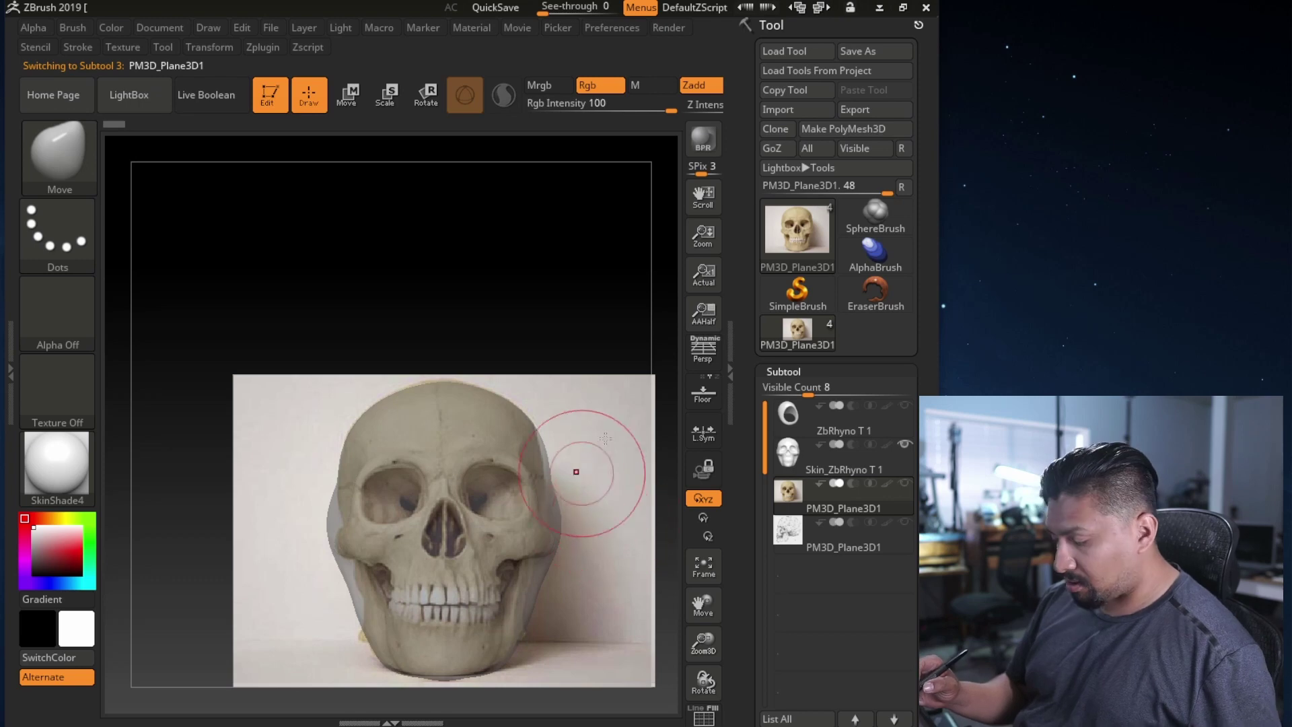
key("space")
left_click_drag(541, 449, 548, 449)
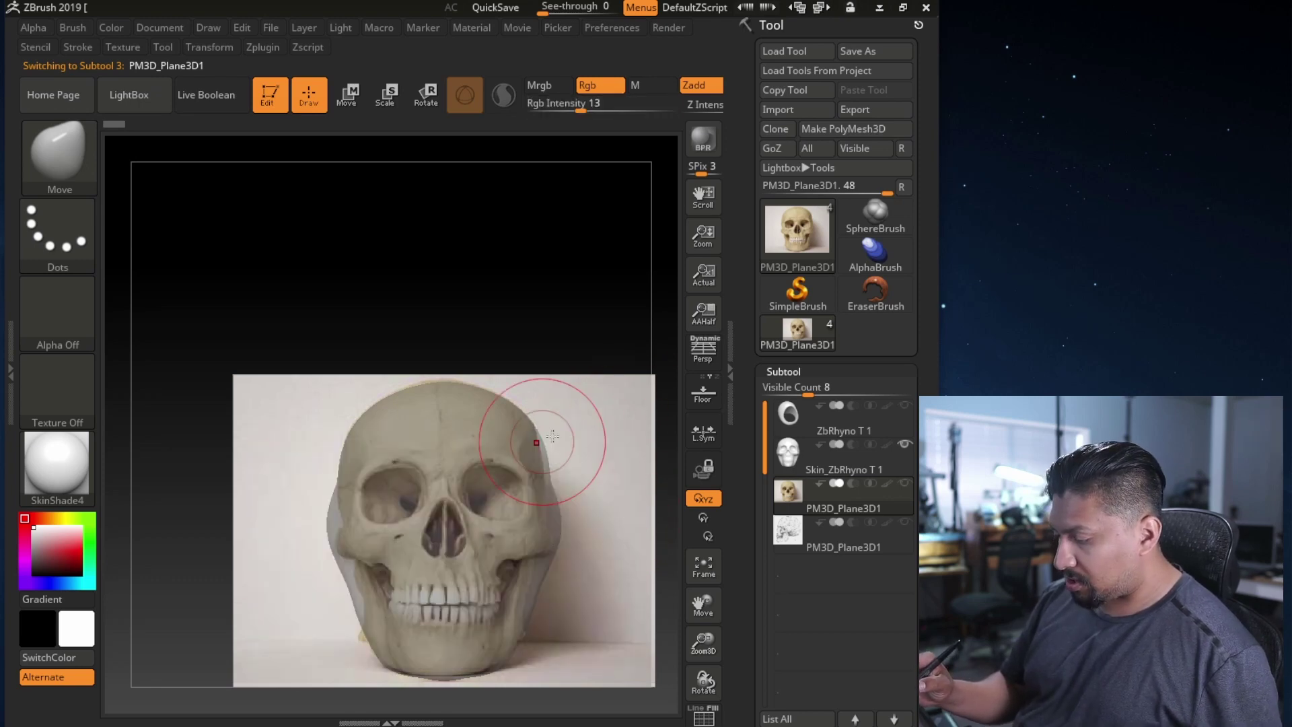
right_click_drag(558, 477, 516, 401, "alt")
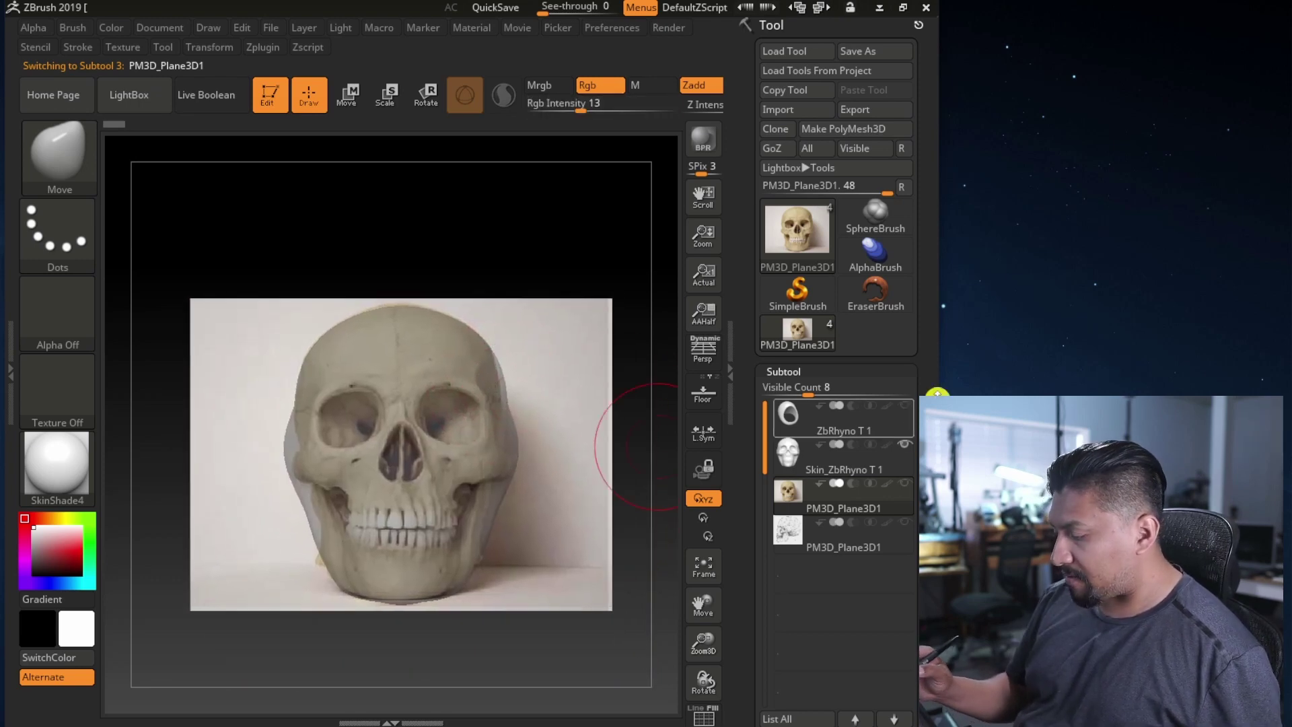
left_click(789, 456)
left_click(904, 483)
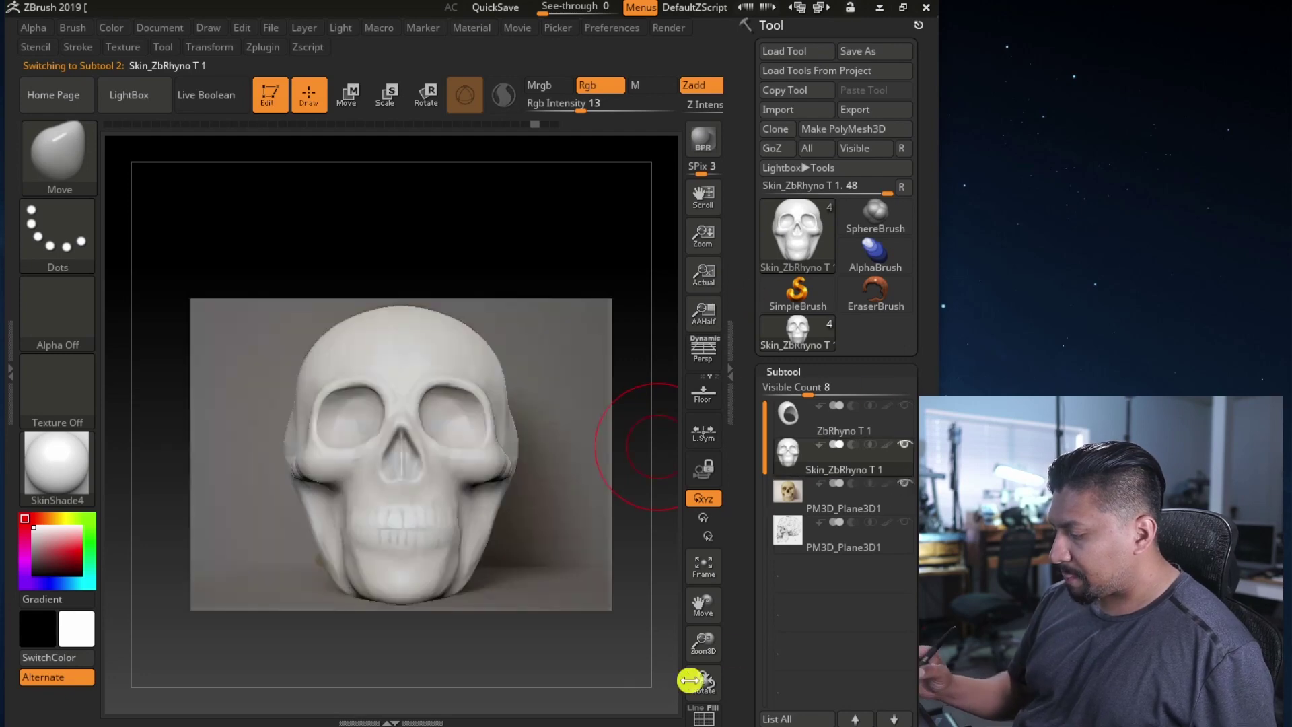
- Adjust the outline of the cranium and temples with the Move brush to match the front photo
key("space")
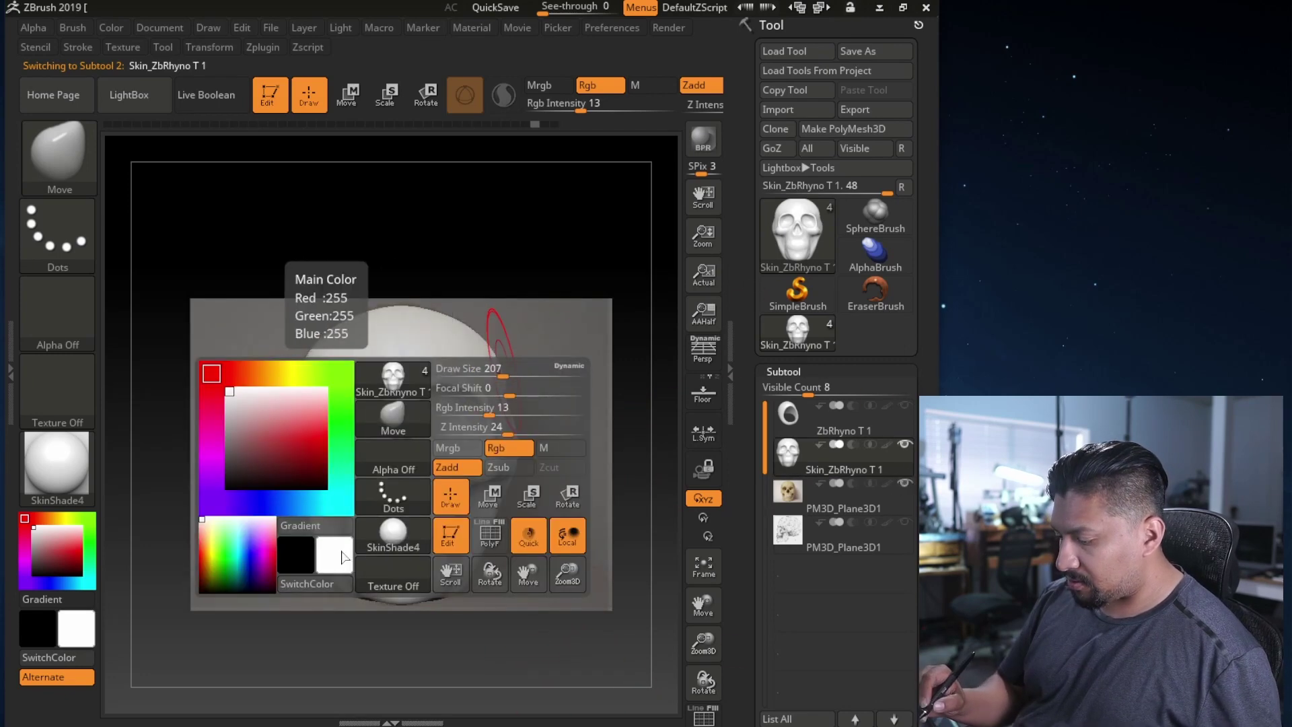
key("space")
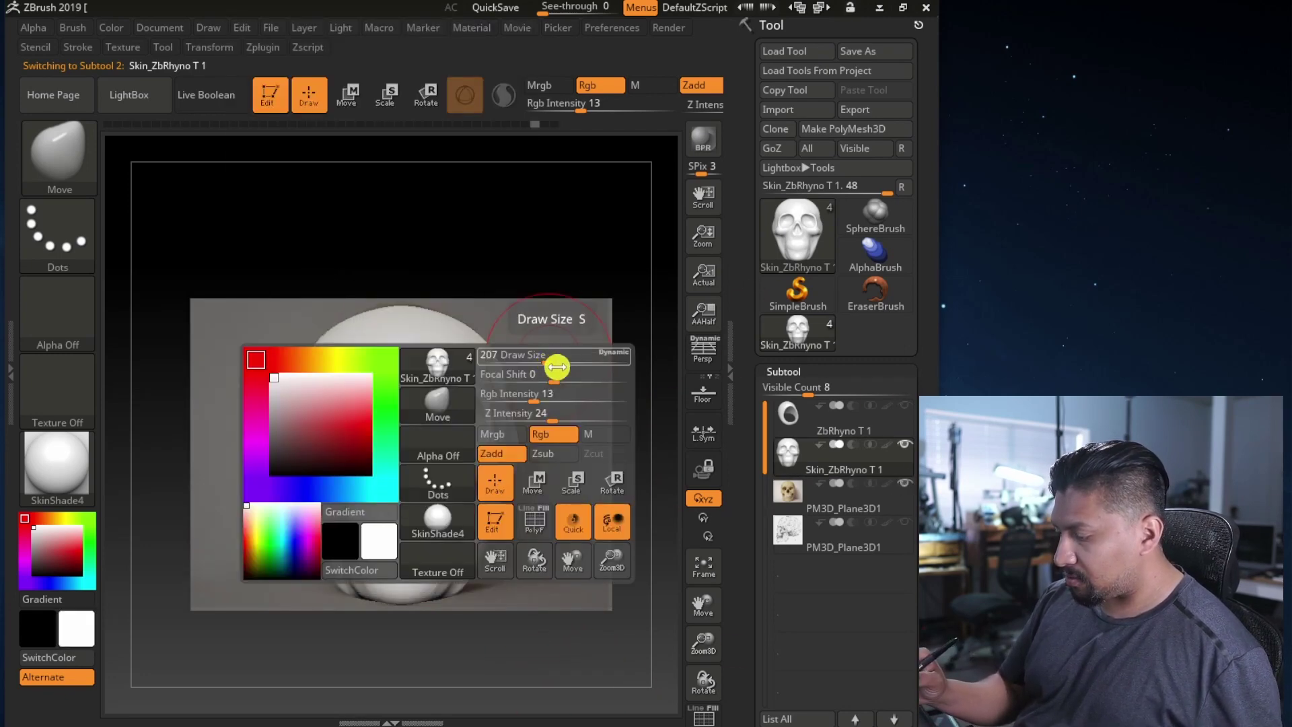
left_click(555, 361)
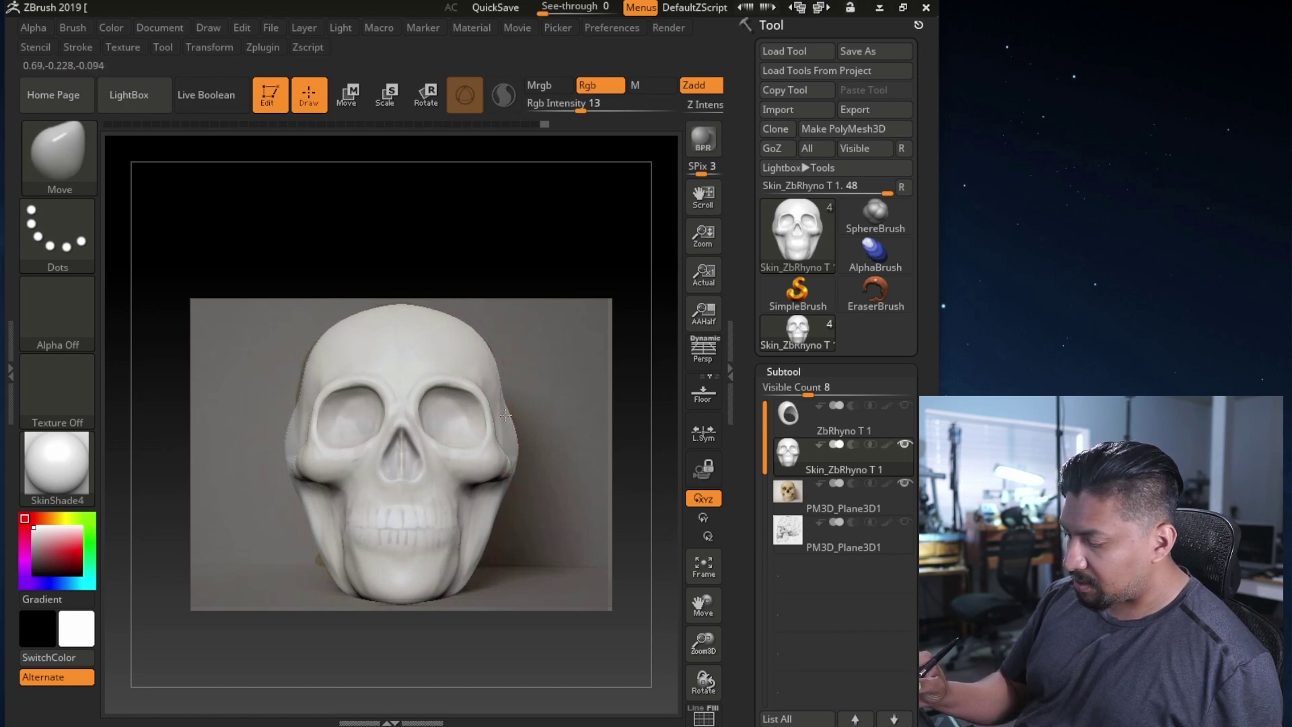
mouse_move(533, 449)
left_mouse_down()
mouse_move(411, 450)
mouse_move(533, 452)
left_mouse_up()
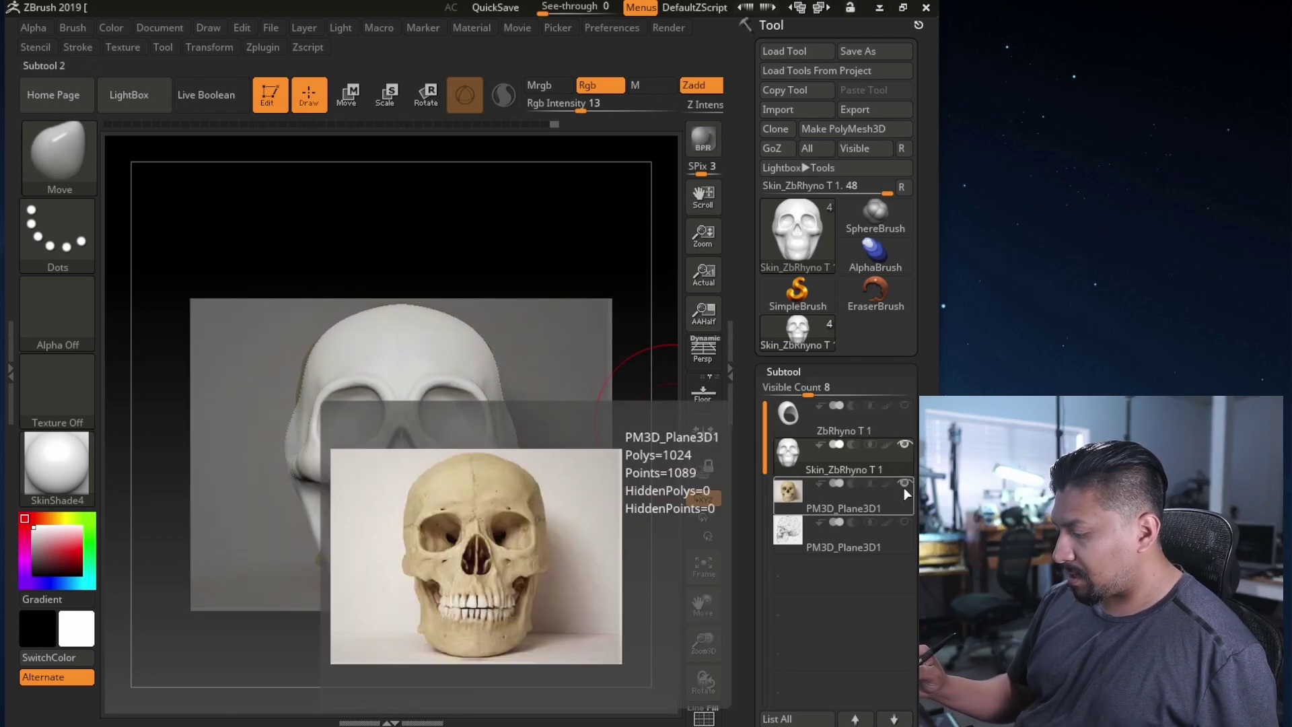
- Hide the front photo plane and inspect the skull's jaw and cheek from three-quarter and side views
left_click(905, 483)
mouse_move(551, 487)
left_mouse_down()
mouse_move(517, 485)
mouse_move(548, 484)
left_mouse_up()
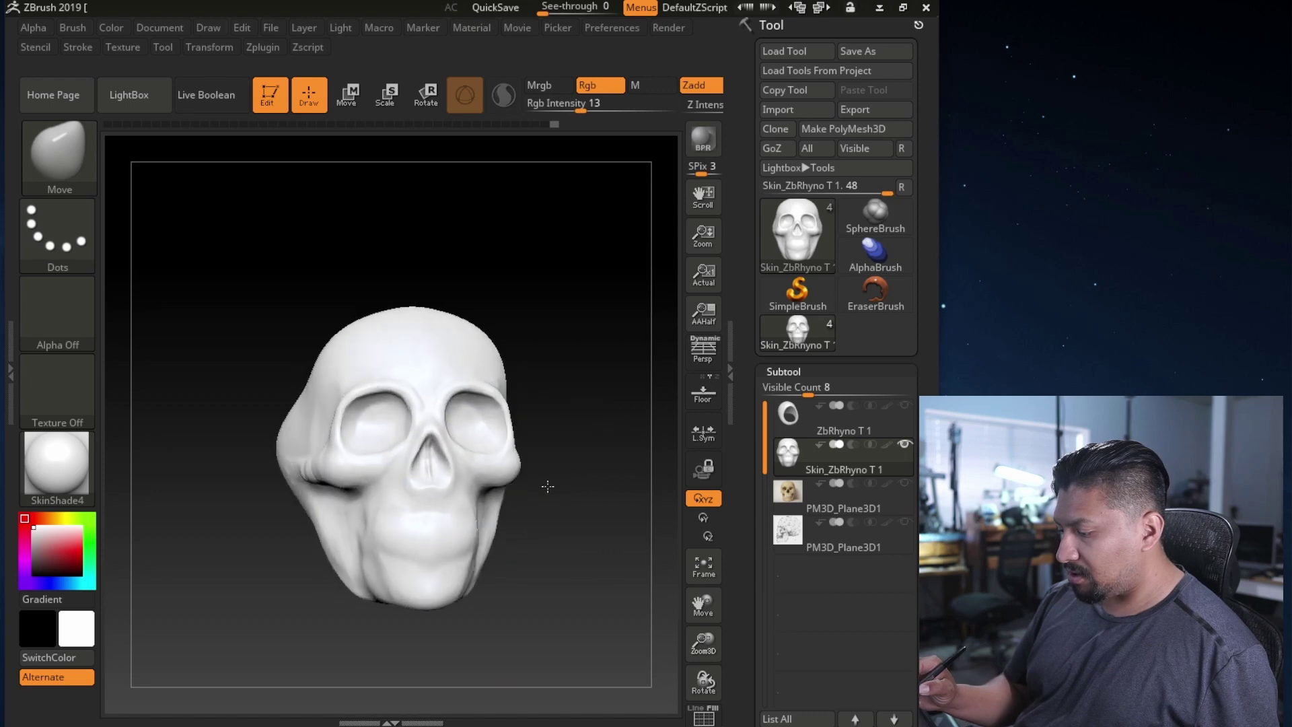
left_click_drag(522, 549, 462, 520)
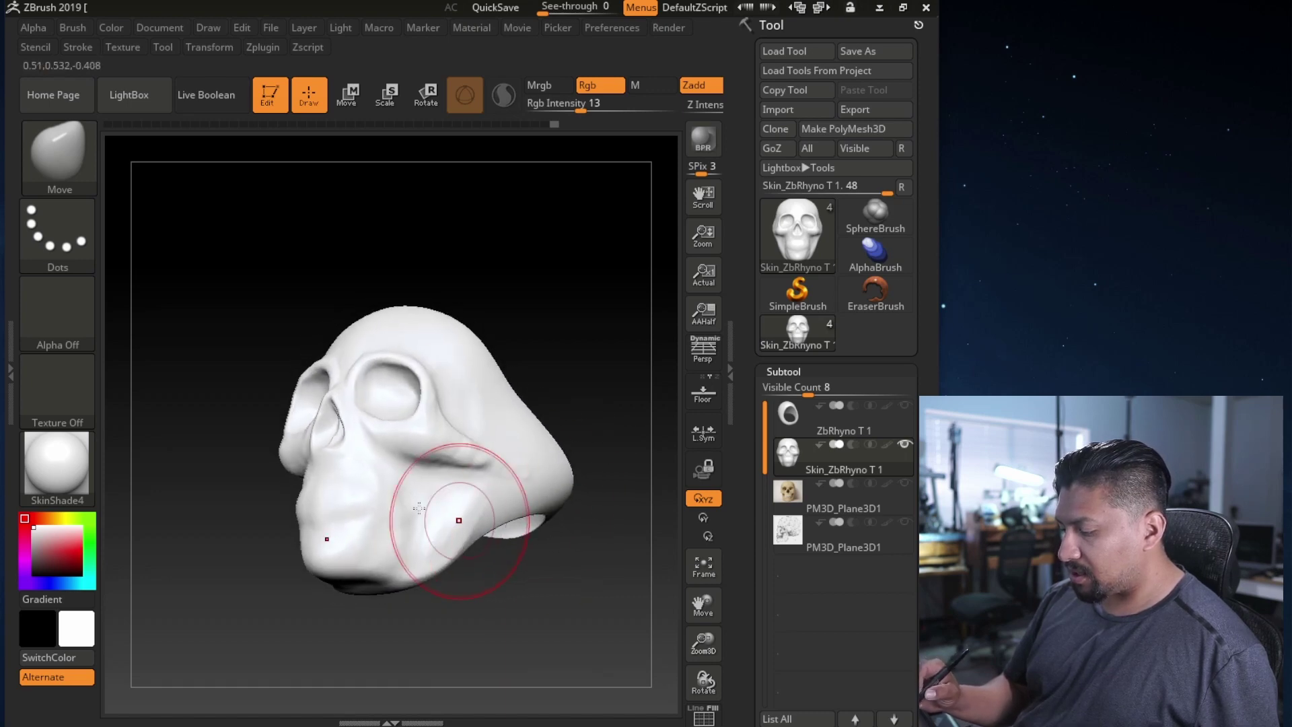
left_click_drag(572, 522, 503, 513)
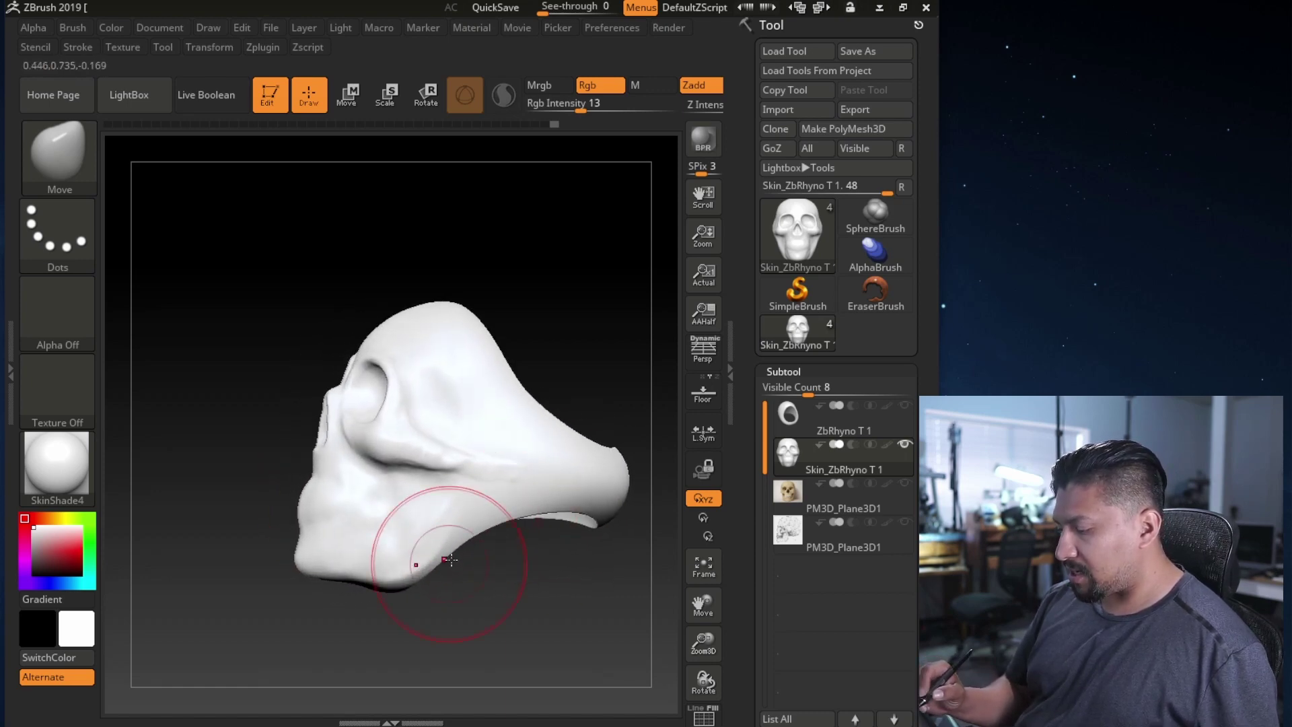
left_click_drag(489, 560, 538, 561)
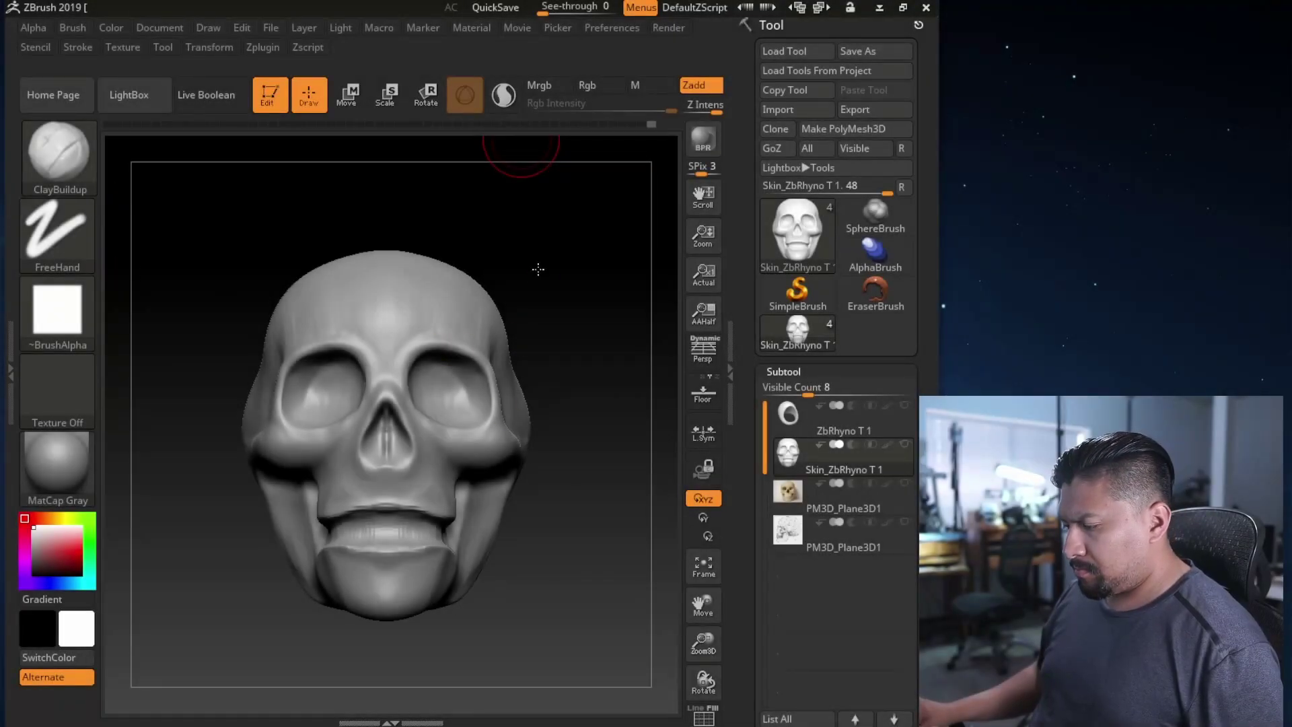
- Save the sculpt as the tool ZbRhyno T 1 in the RHINO TUTORIALS folder, replacing the existing file
left_click_drag(538, 269, 472, 286)
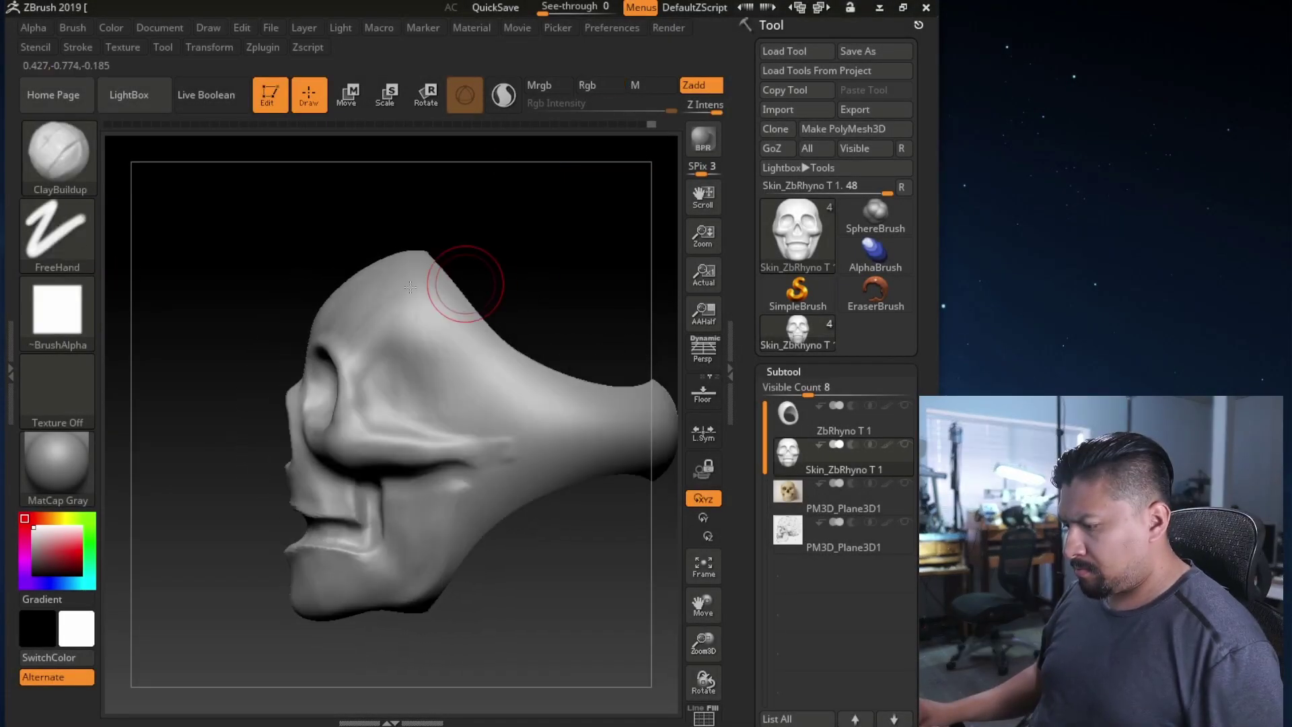
right_click_drag(411, 287, 520, 338)
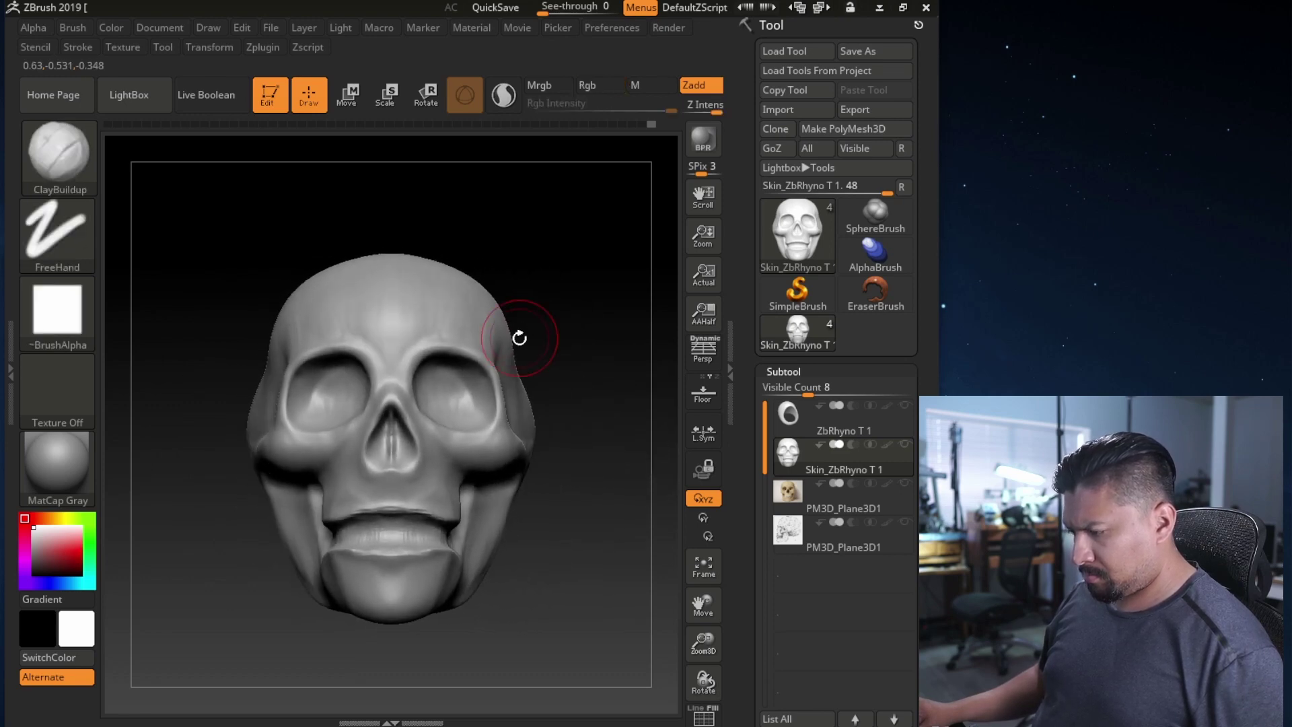
left_click(860, 51)
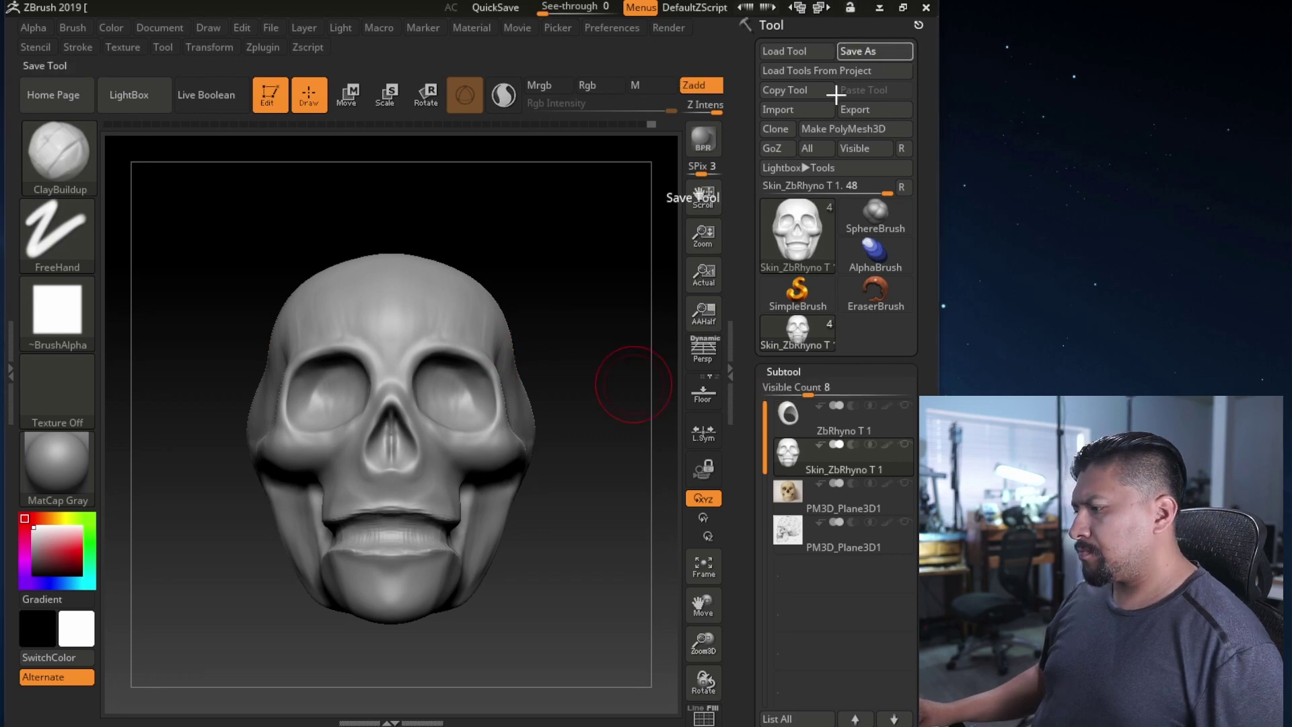
left_click(171, 245)
left_click(795, 613)
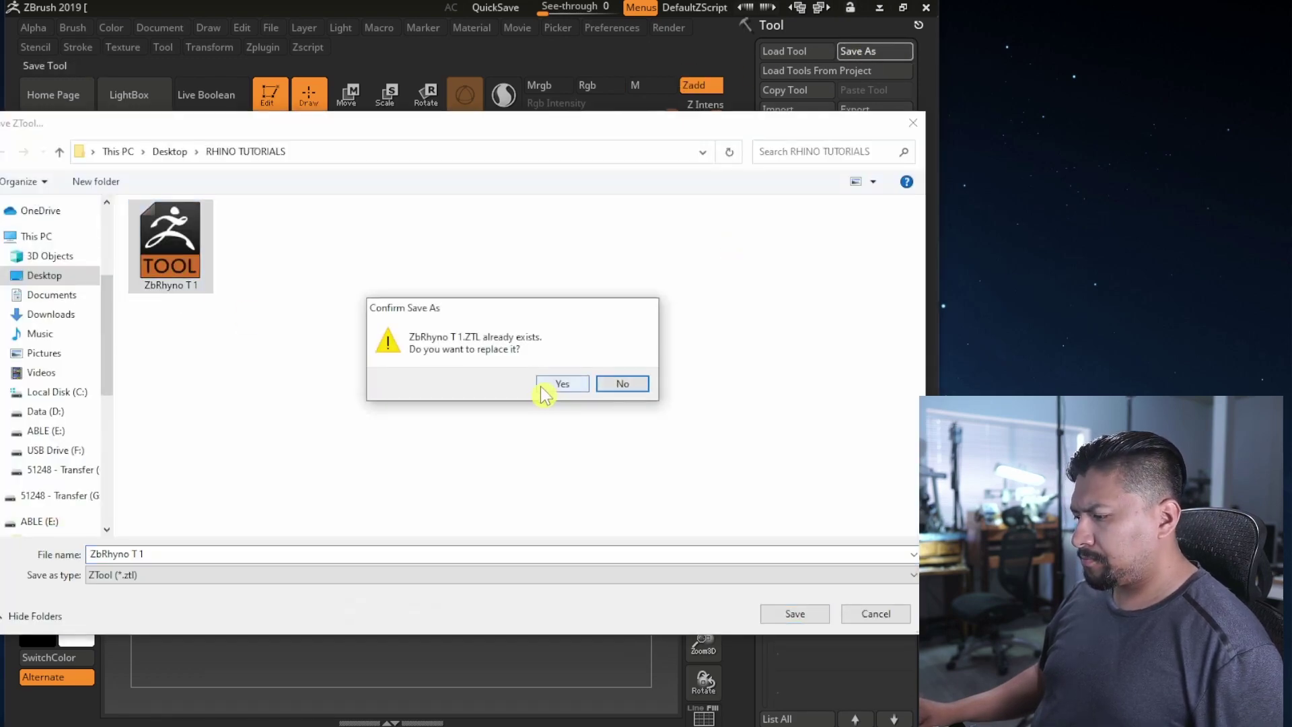
left_click(559, 385)
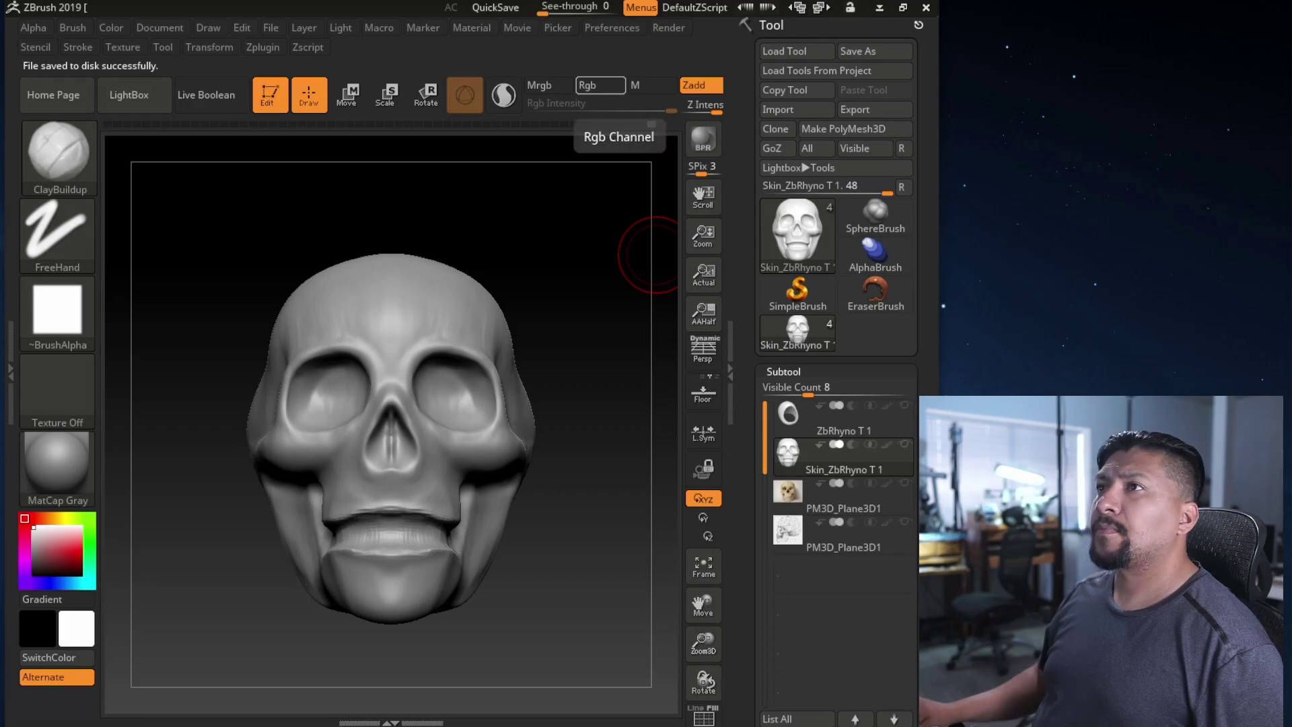